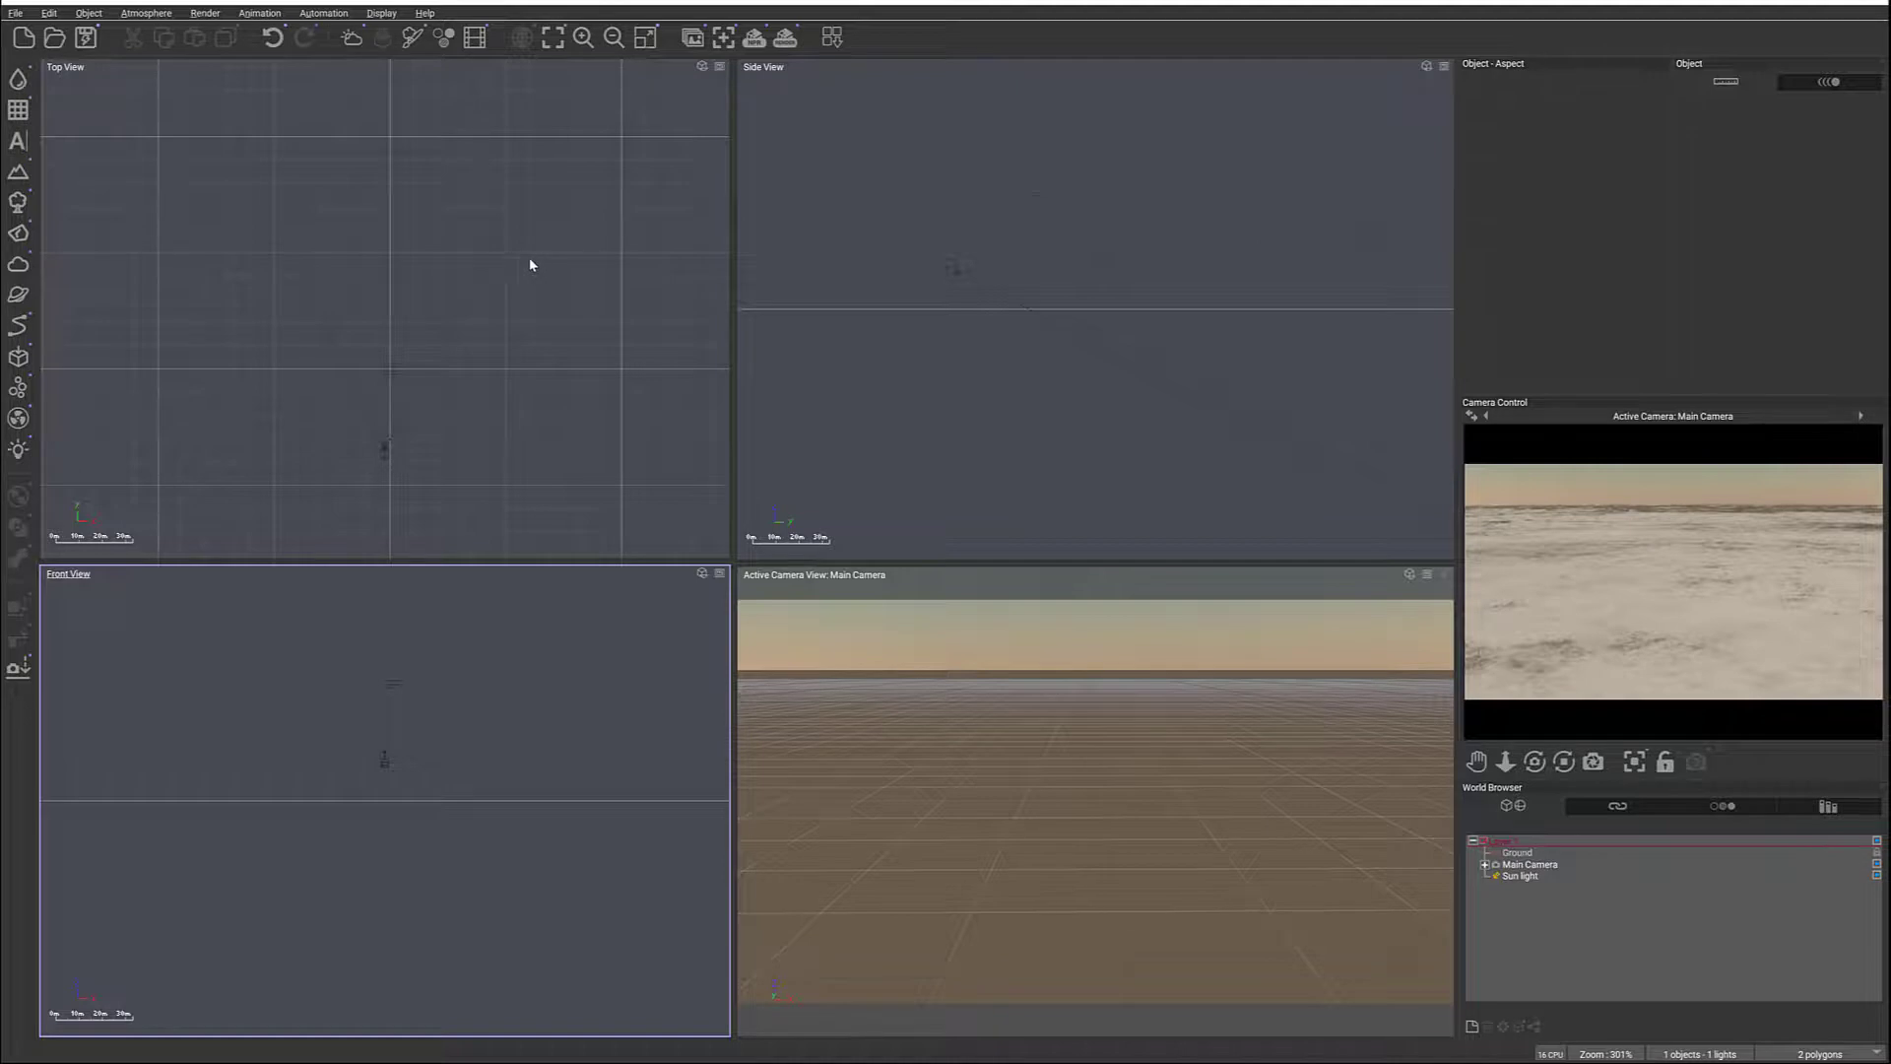
Create a plane in front of the camera and stretch it on all sides into a large square in the top view
right_click_drag(519, 258, 542, 248)
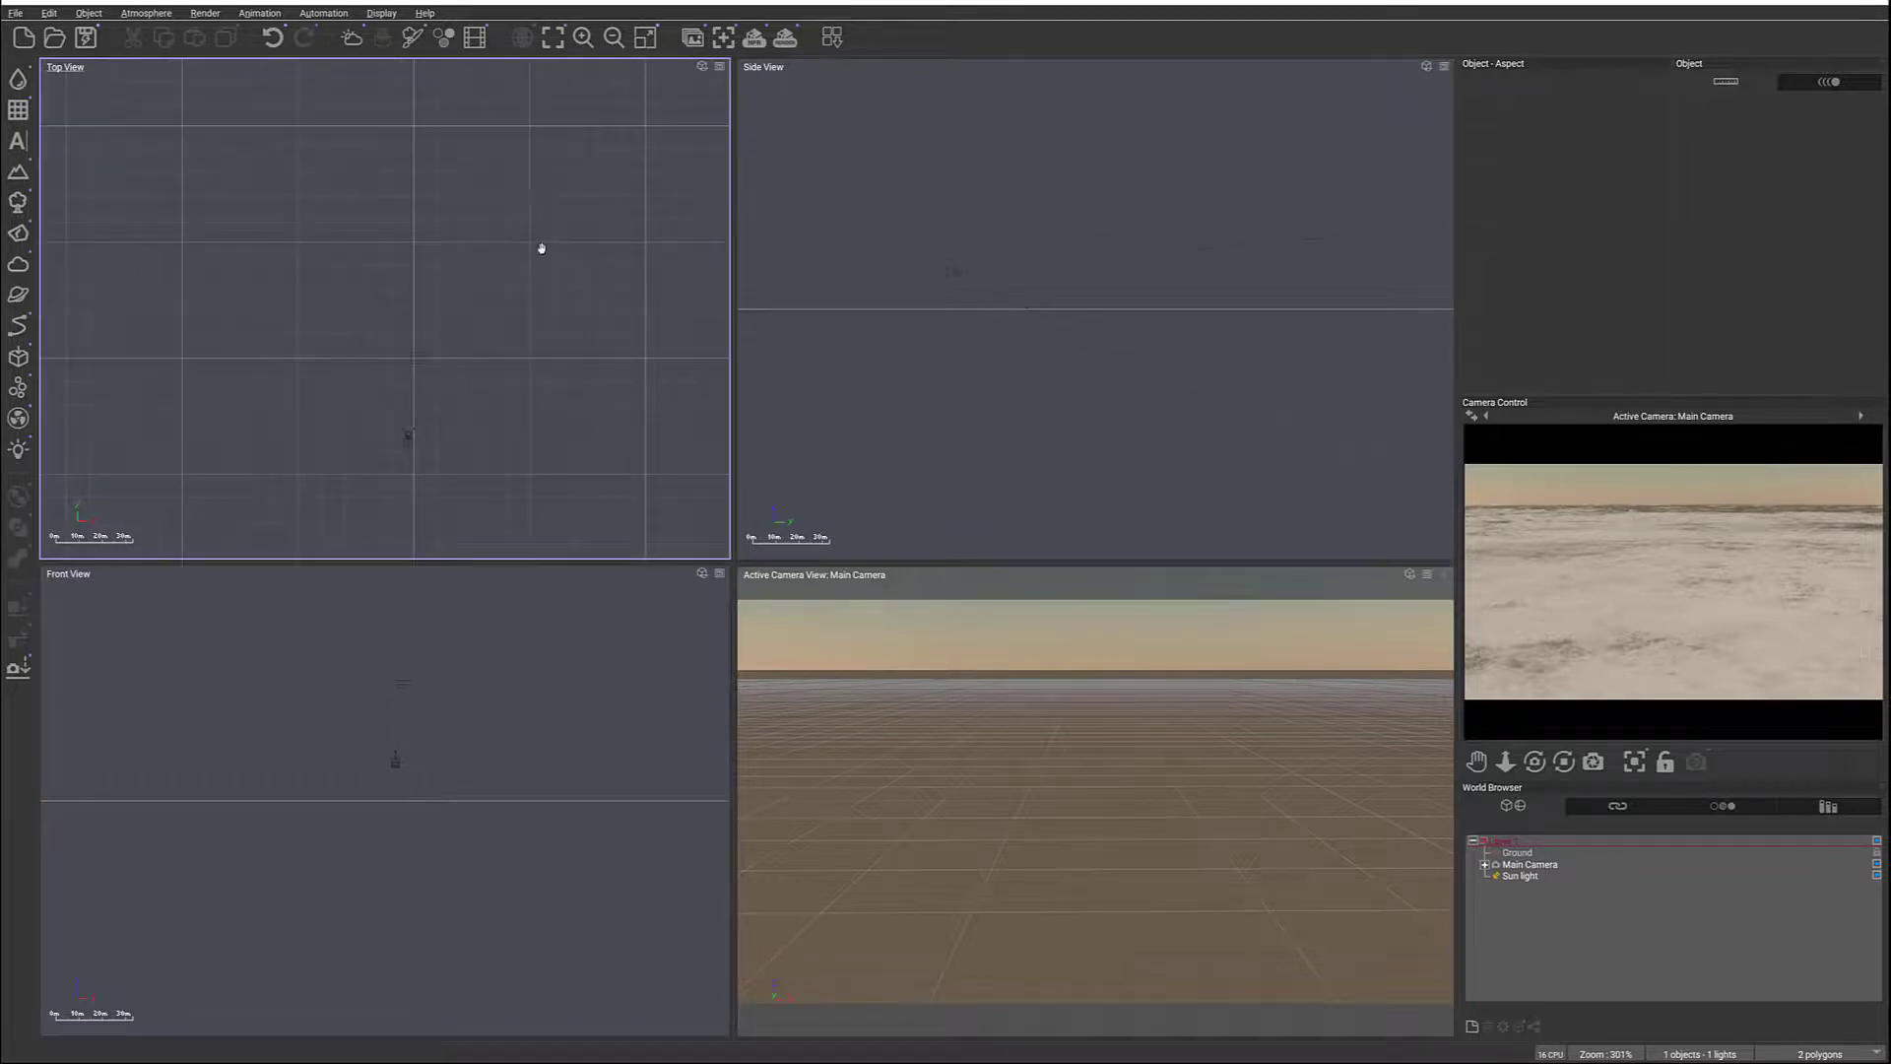
left_click(18, 110)
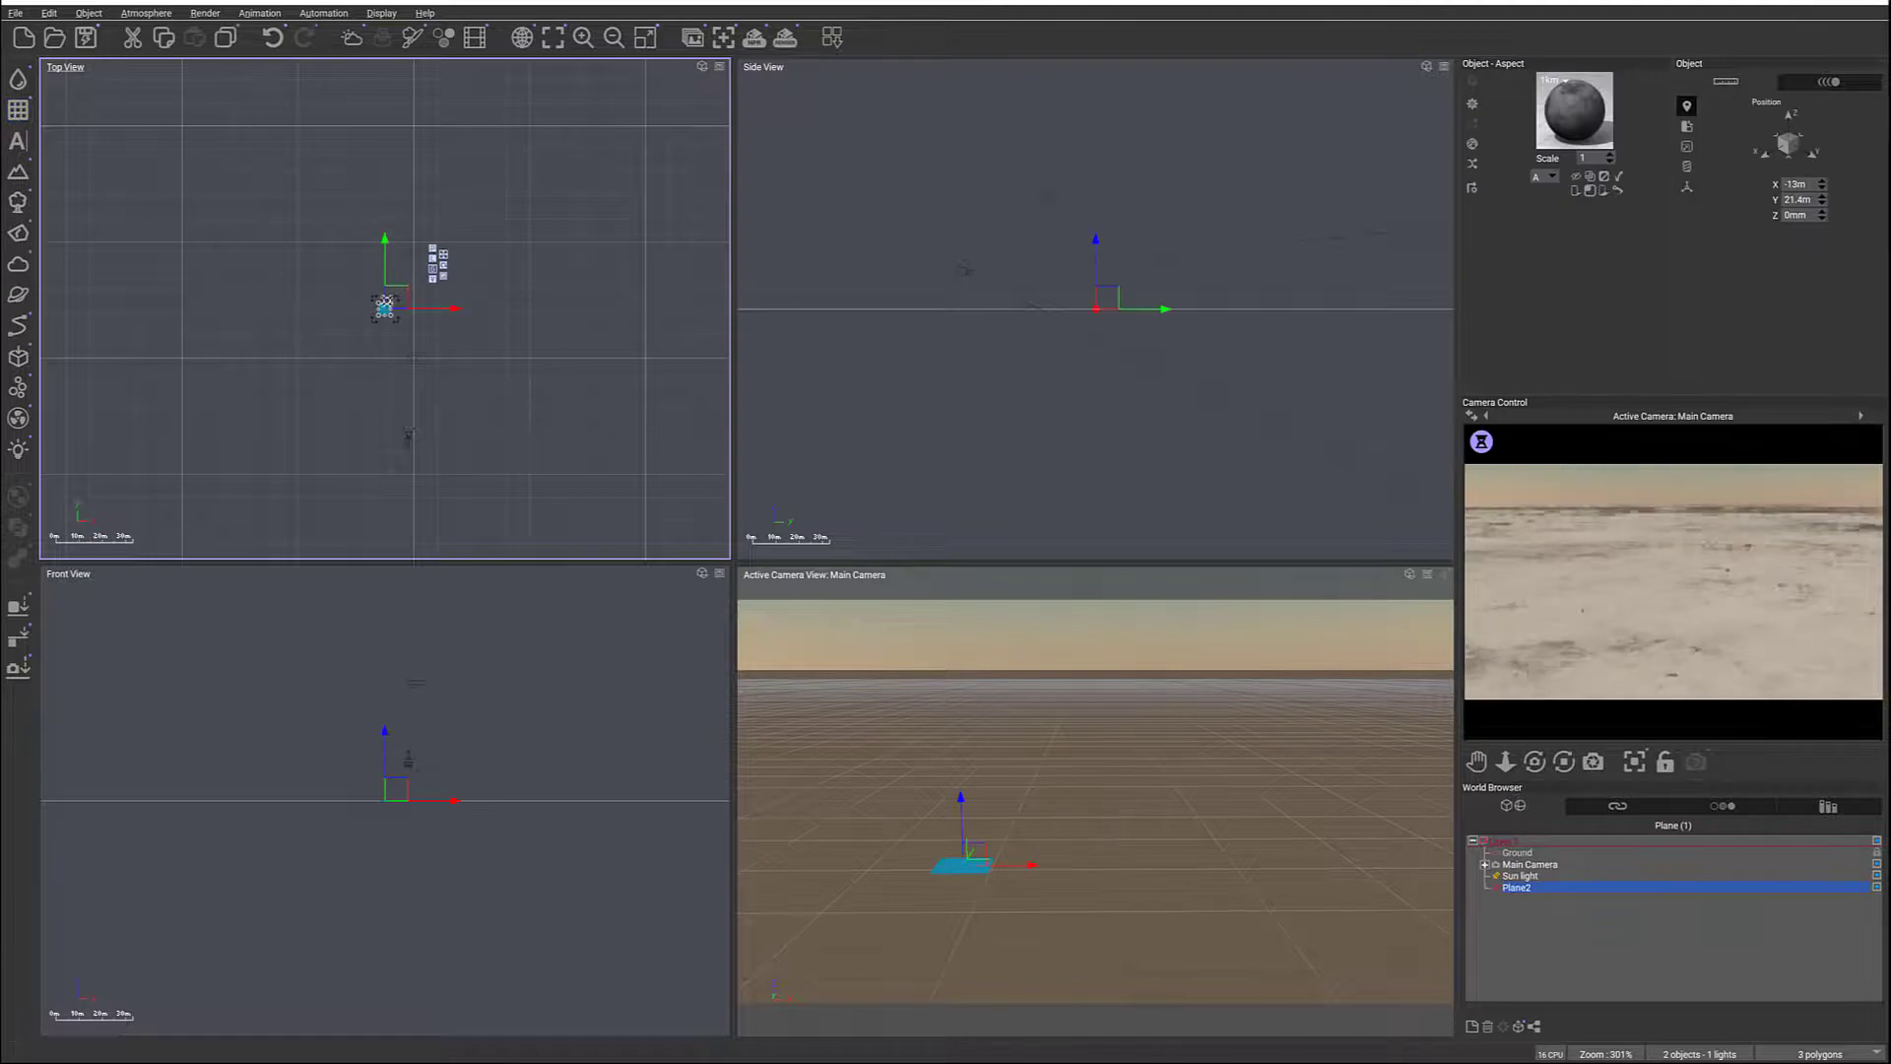
left_click_drag(384, 297, 391, 187)
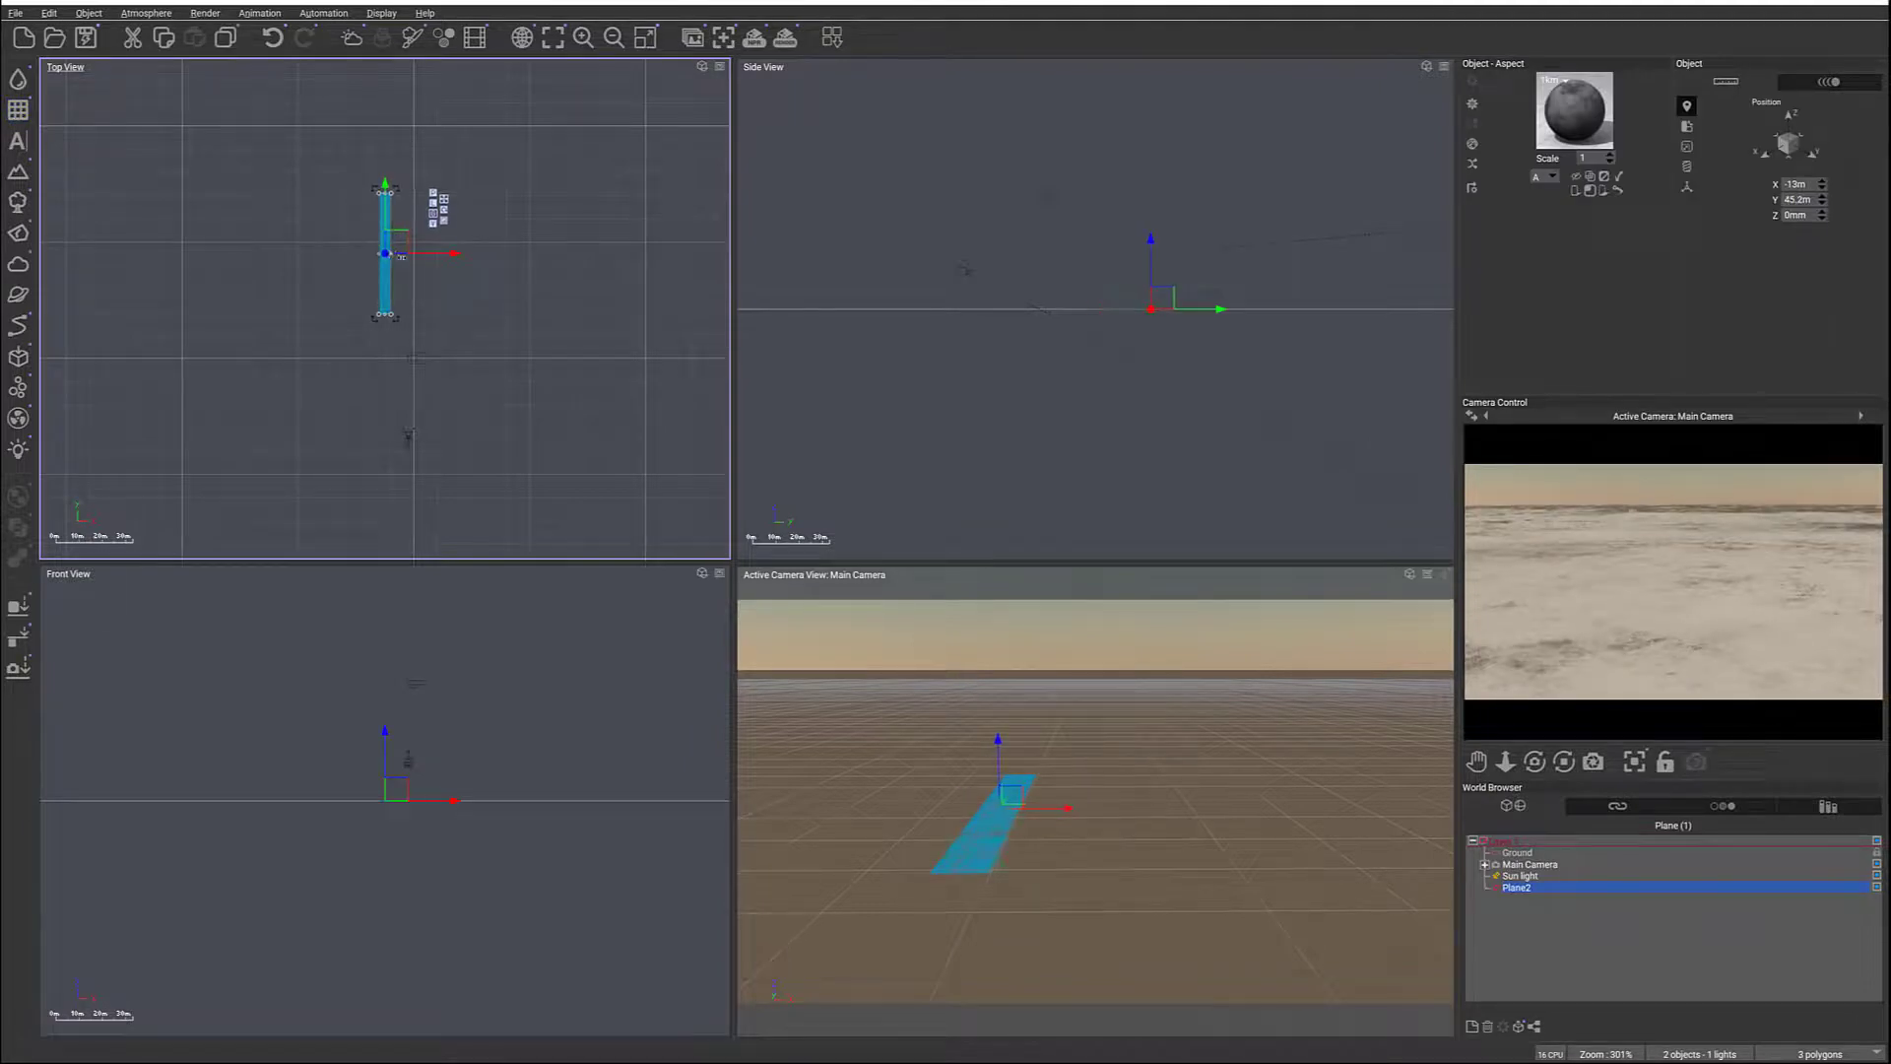
left_click_drag(468, 258, 514, 254)
left_click_drag(380, 253, 297, 251)
left_click_drag(430, 316, 412, 401)
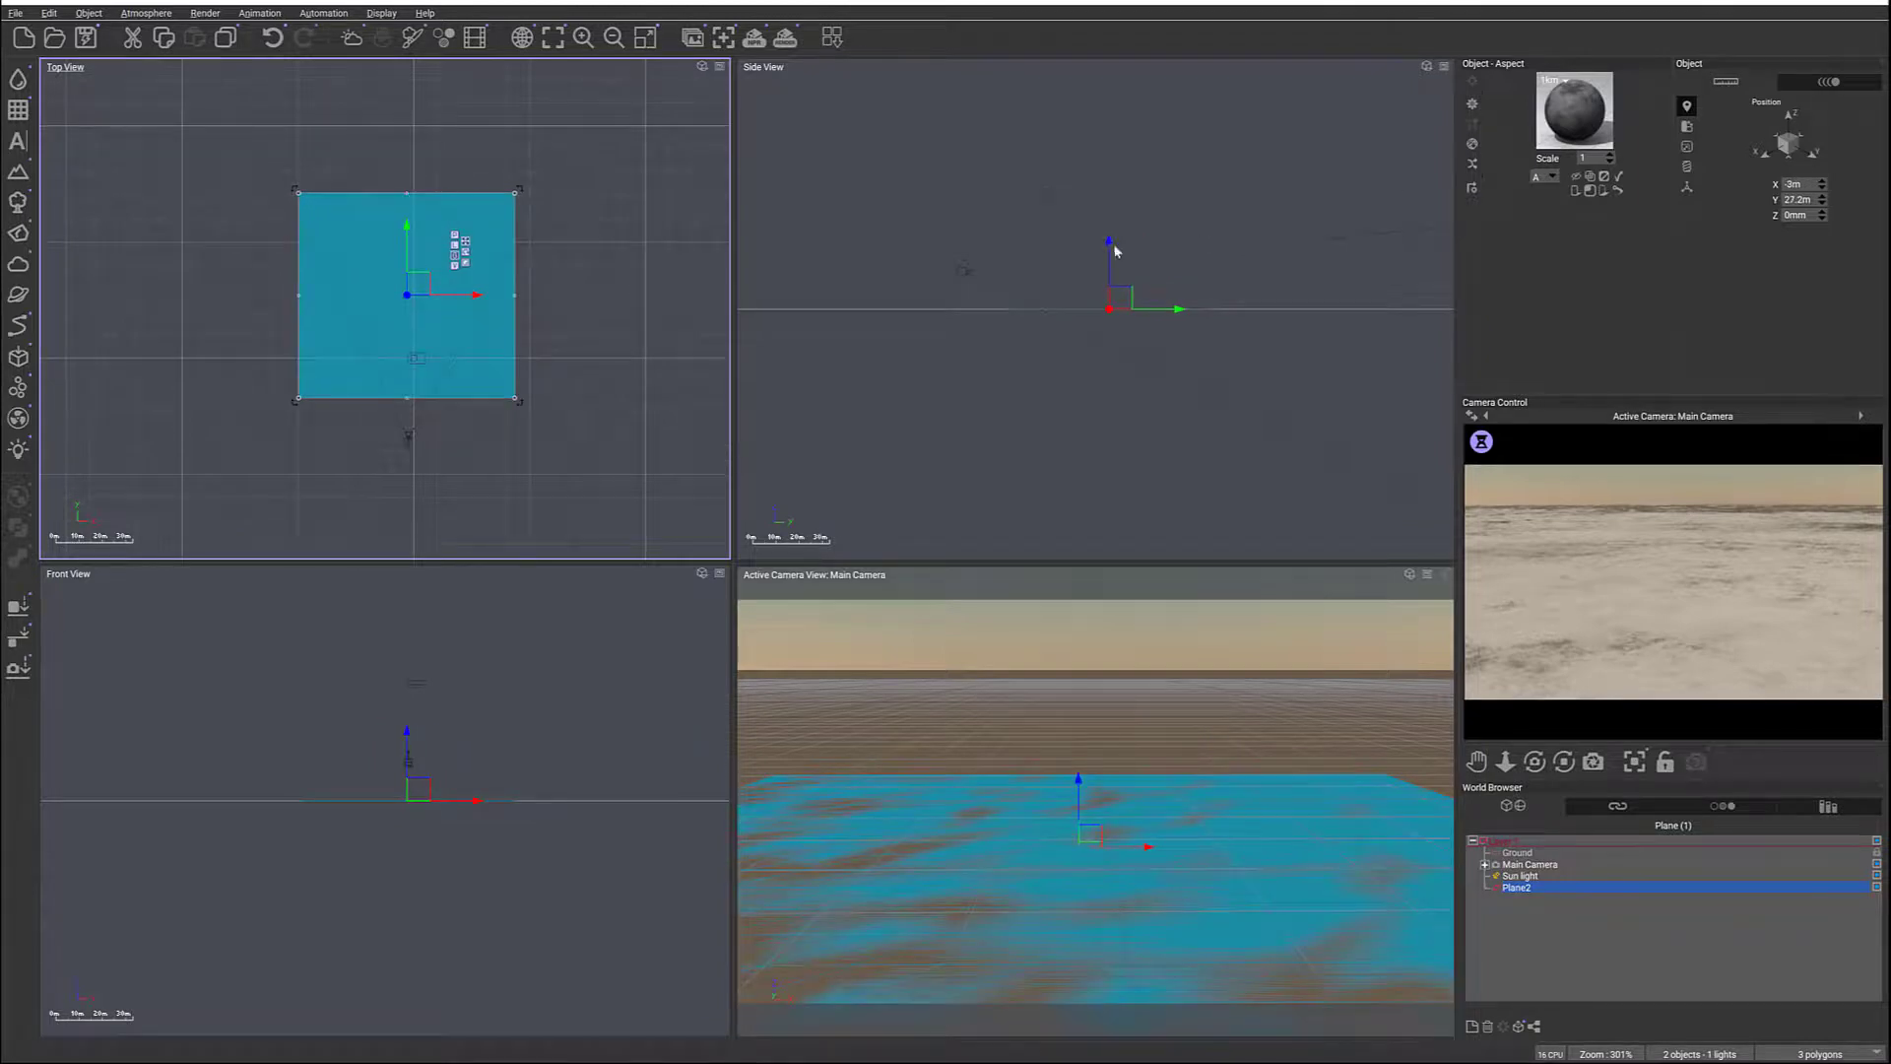
Move the plane away from the camera along Y to 53.4 m, keeping it at ground height
left_click_drag(1109, 252, 1109, 245)
left_click(13, 622)
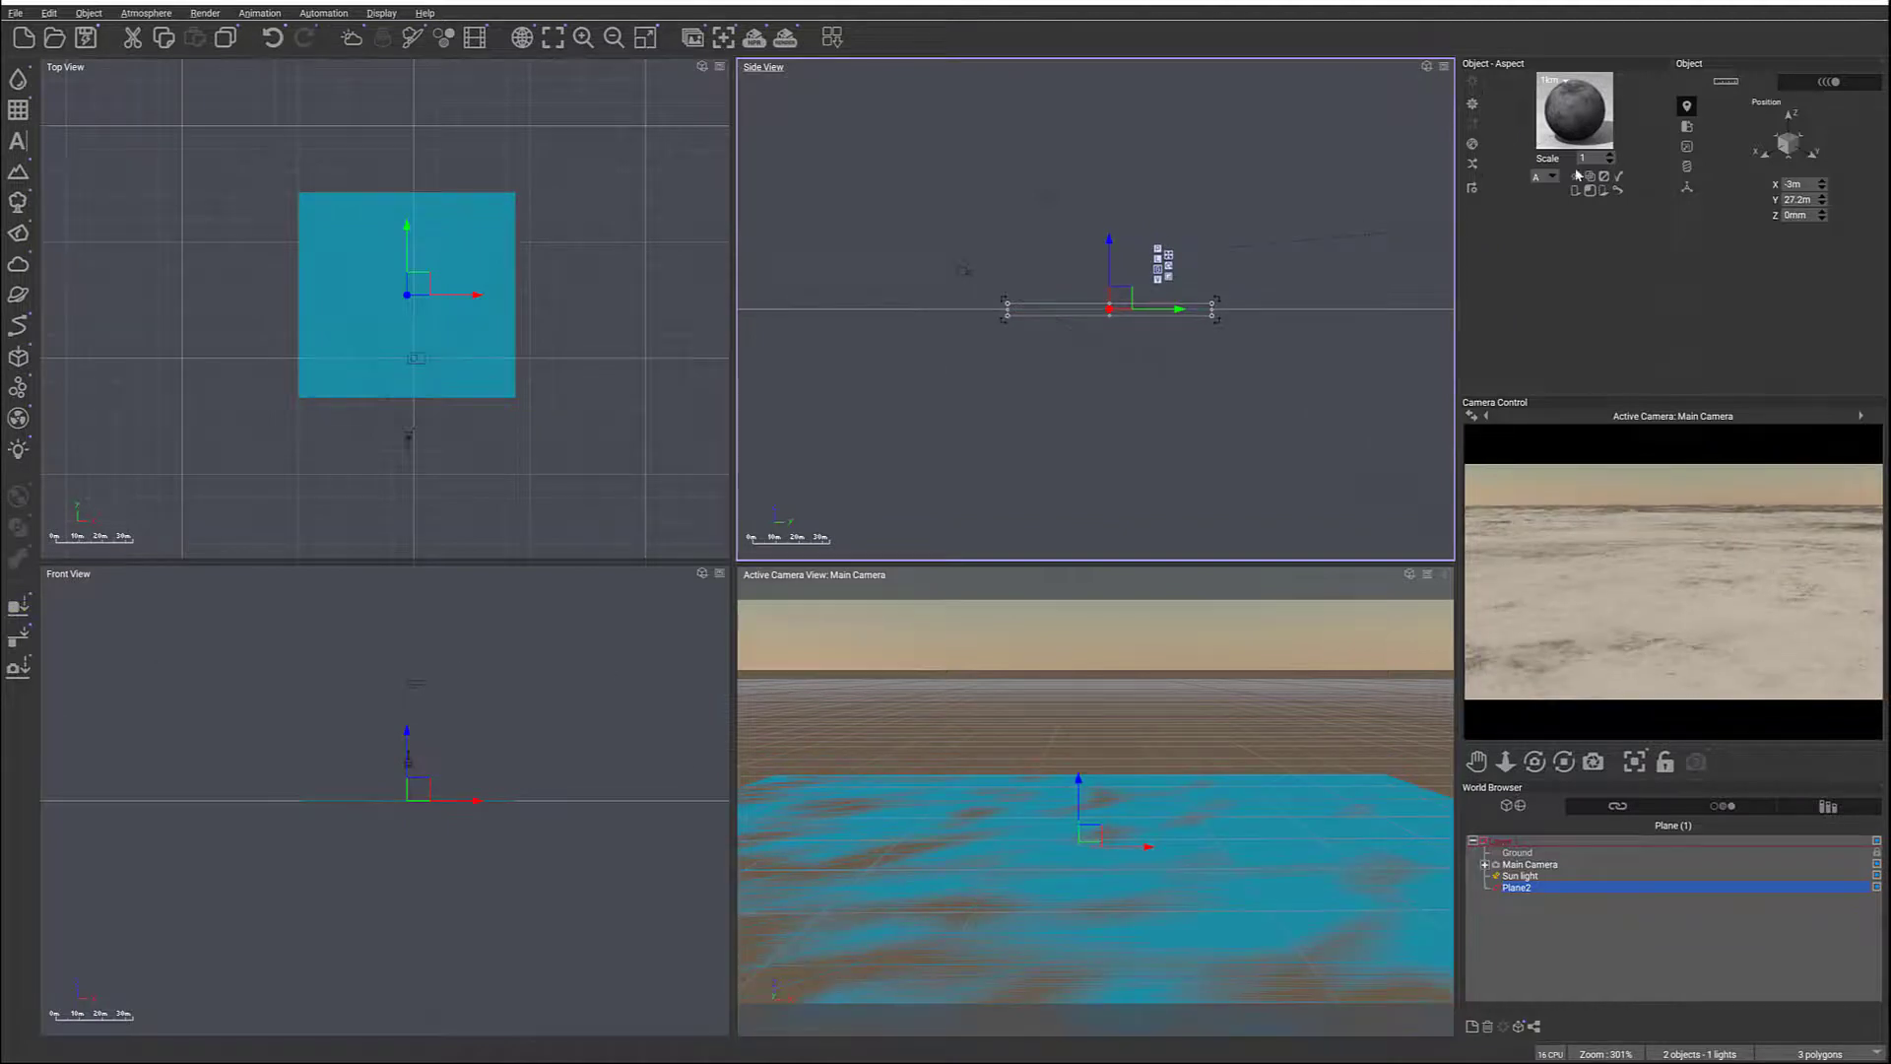
left_click(407, 226)
left_click_drag(407, 225, 407, 165)
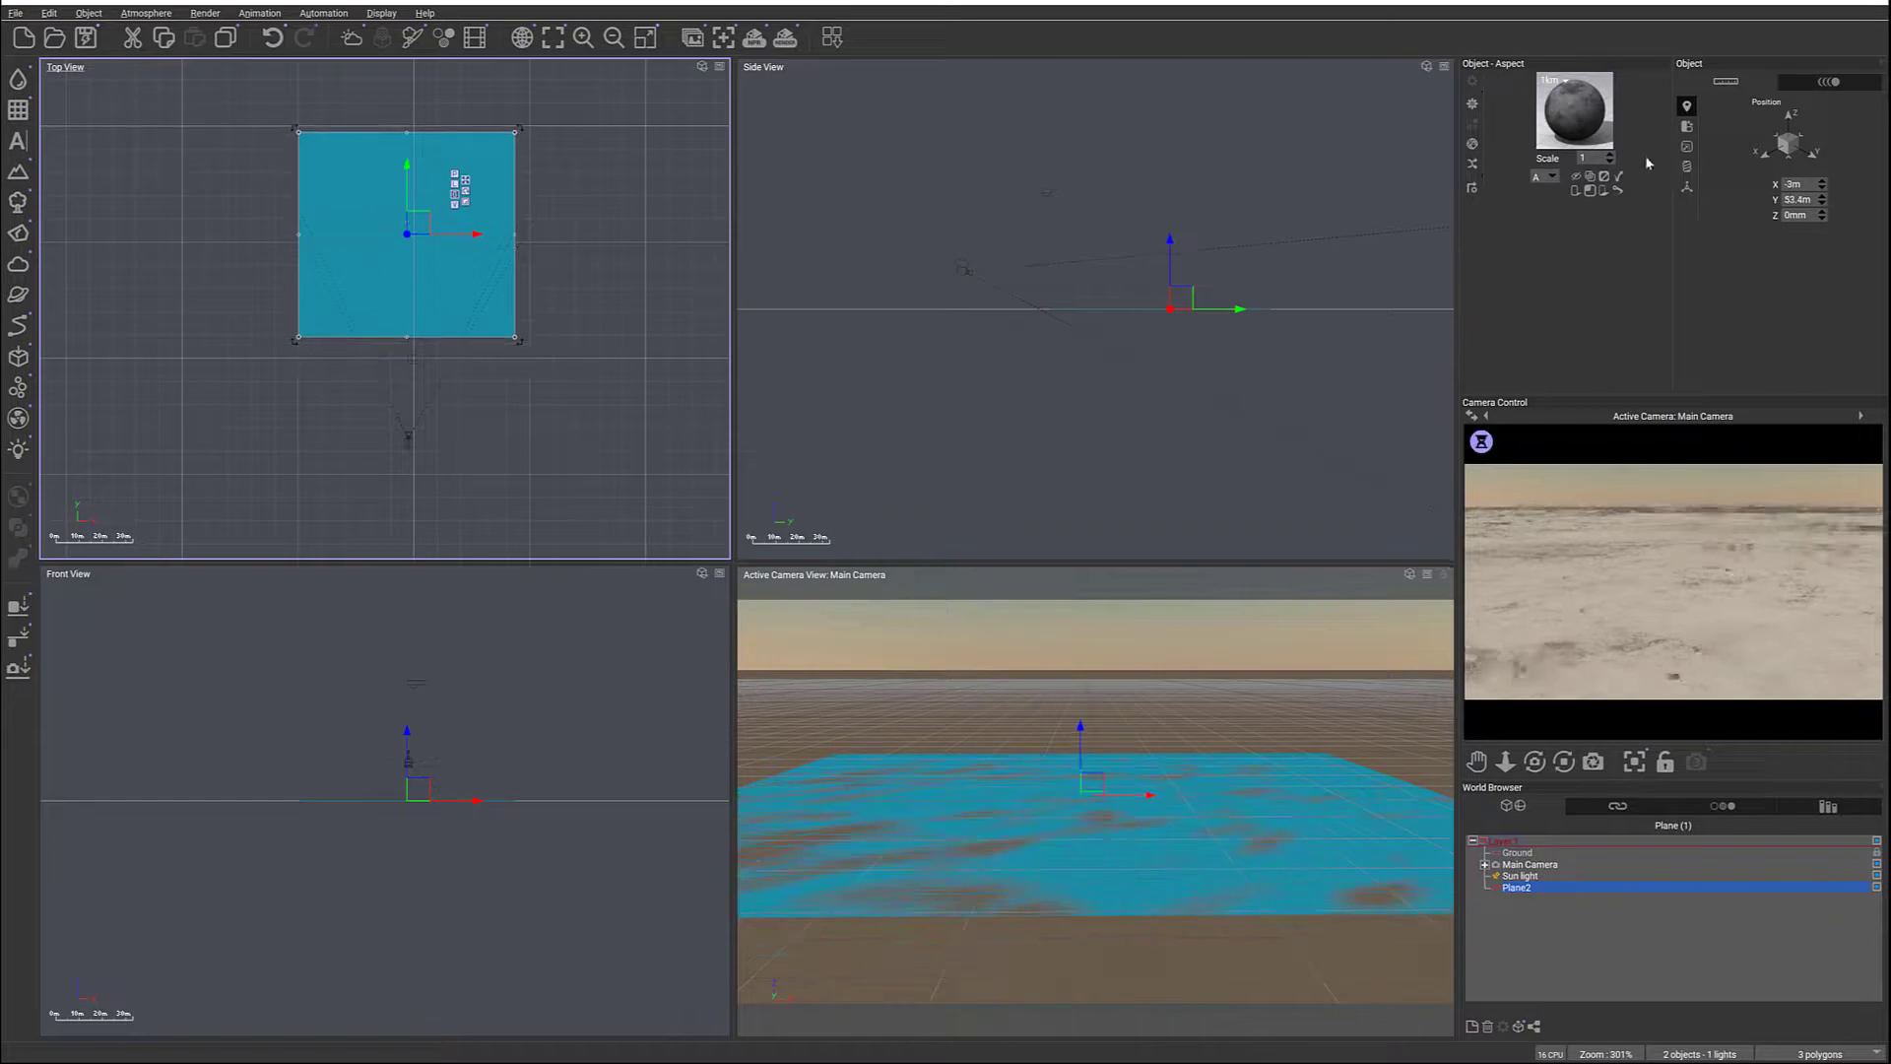
Assign the Flat White material to the plane and open it in the material editor
left_click(1472, 143)
double_click(642, 212)
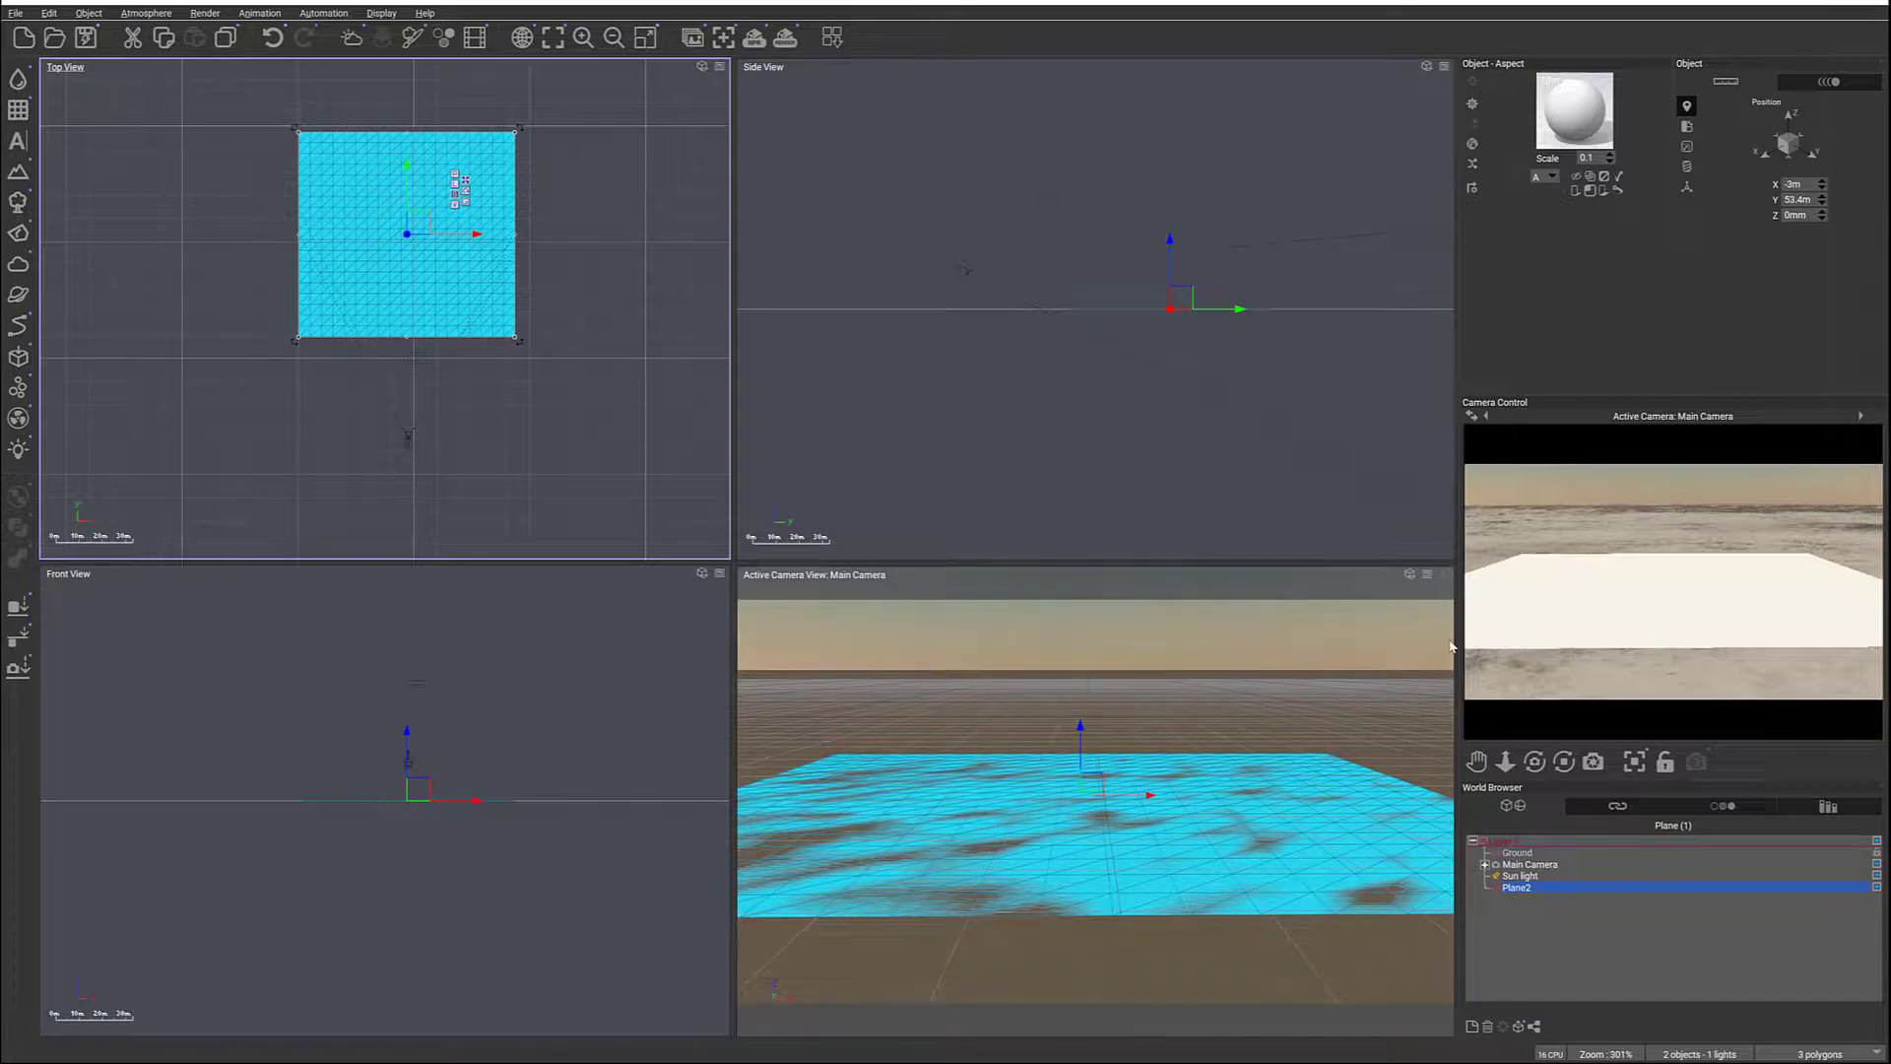
double_click(1559, 129)
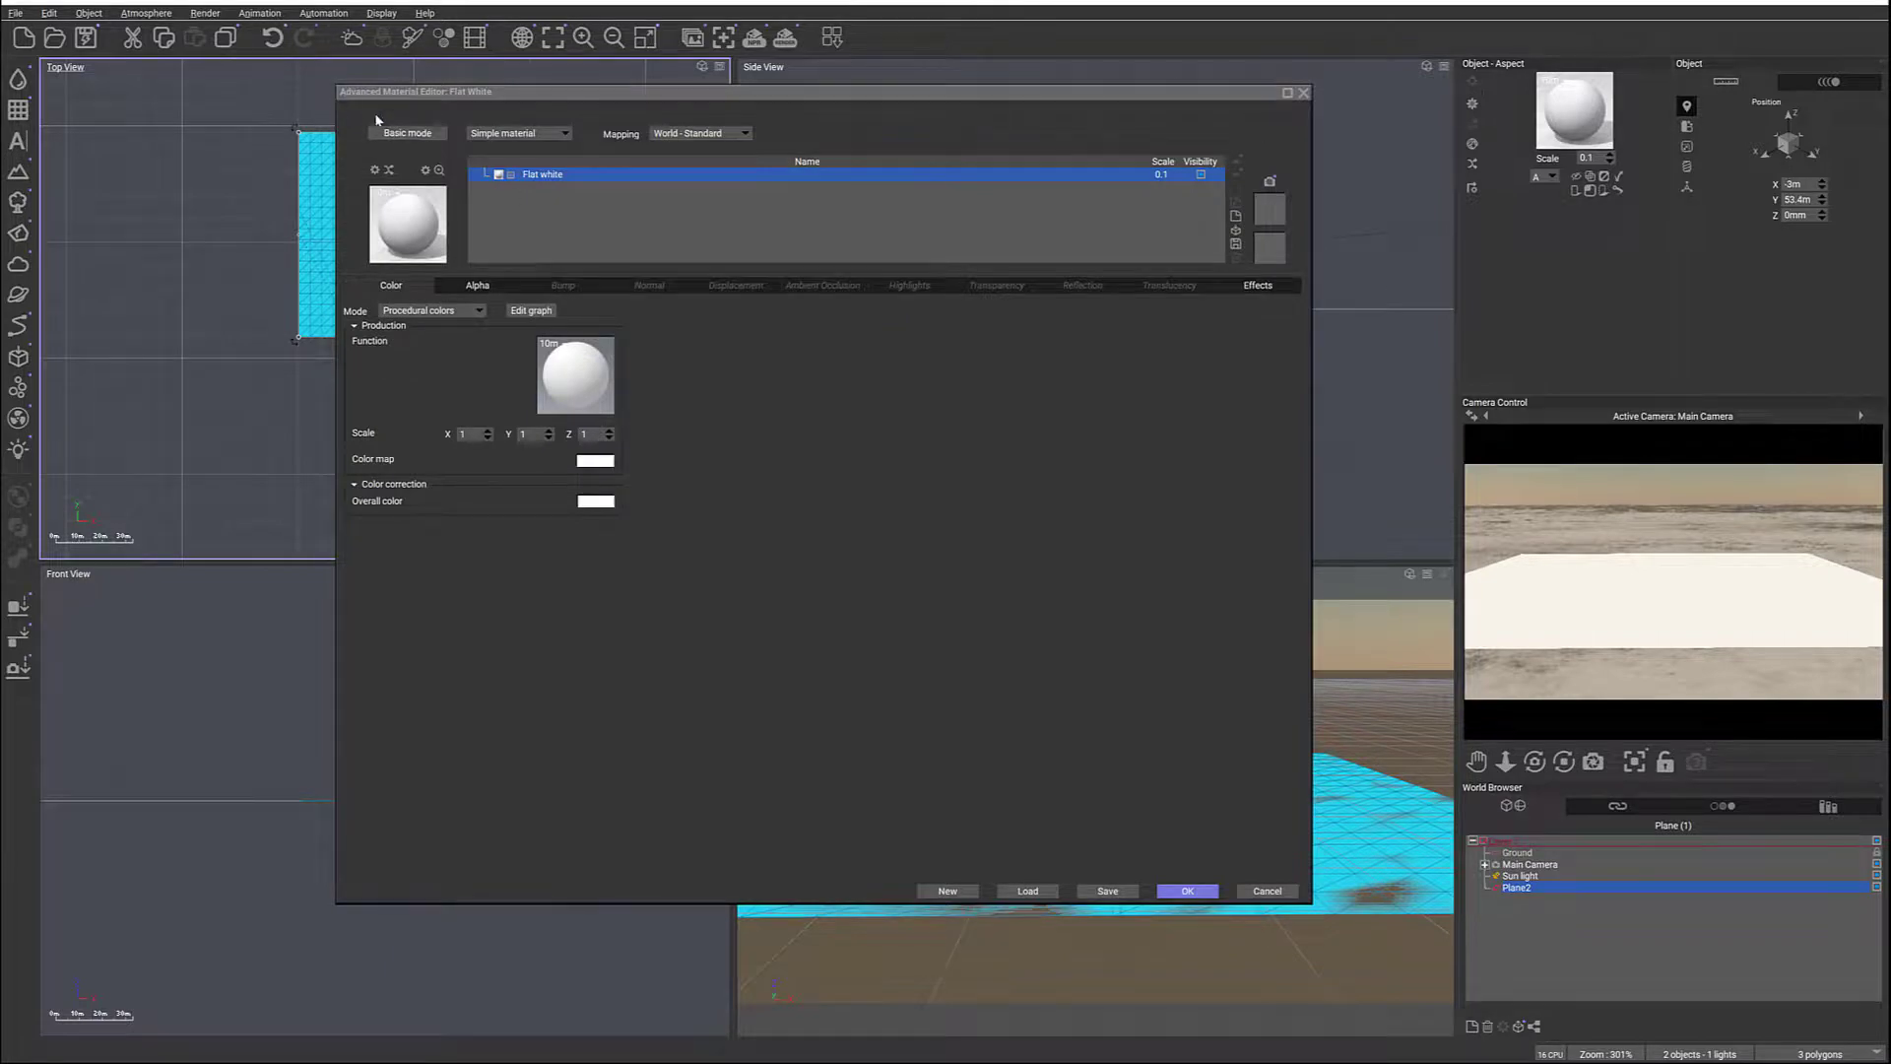
Compare the material editor's basic and advanced modes, and enlarge the window in advanced mode
left_click(397, 132)
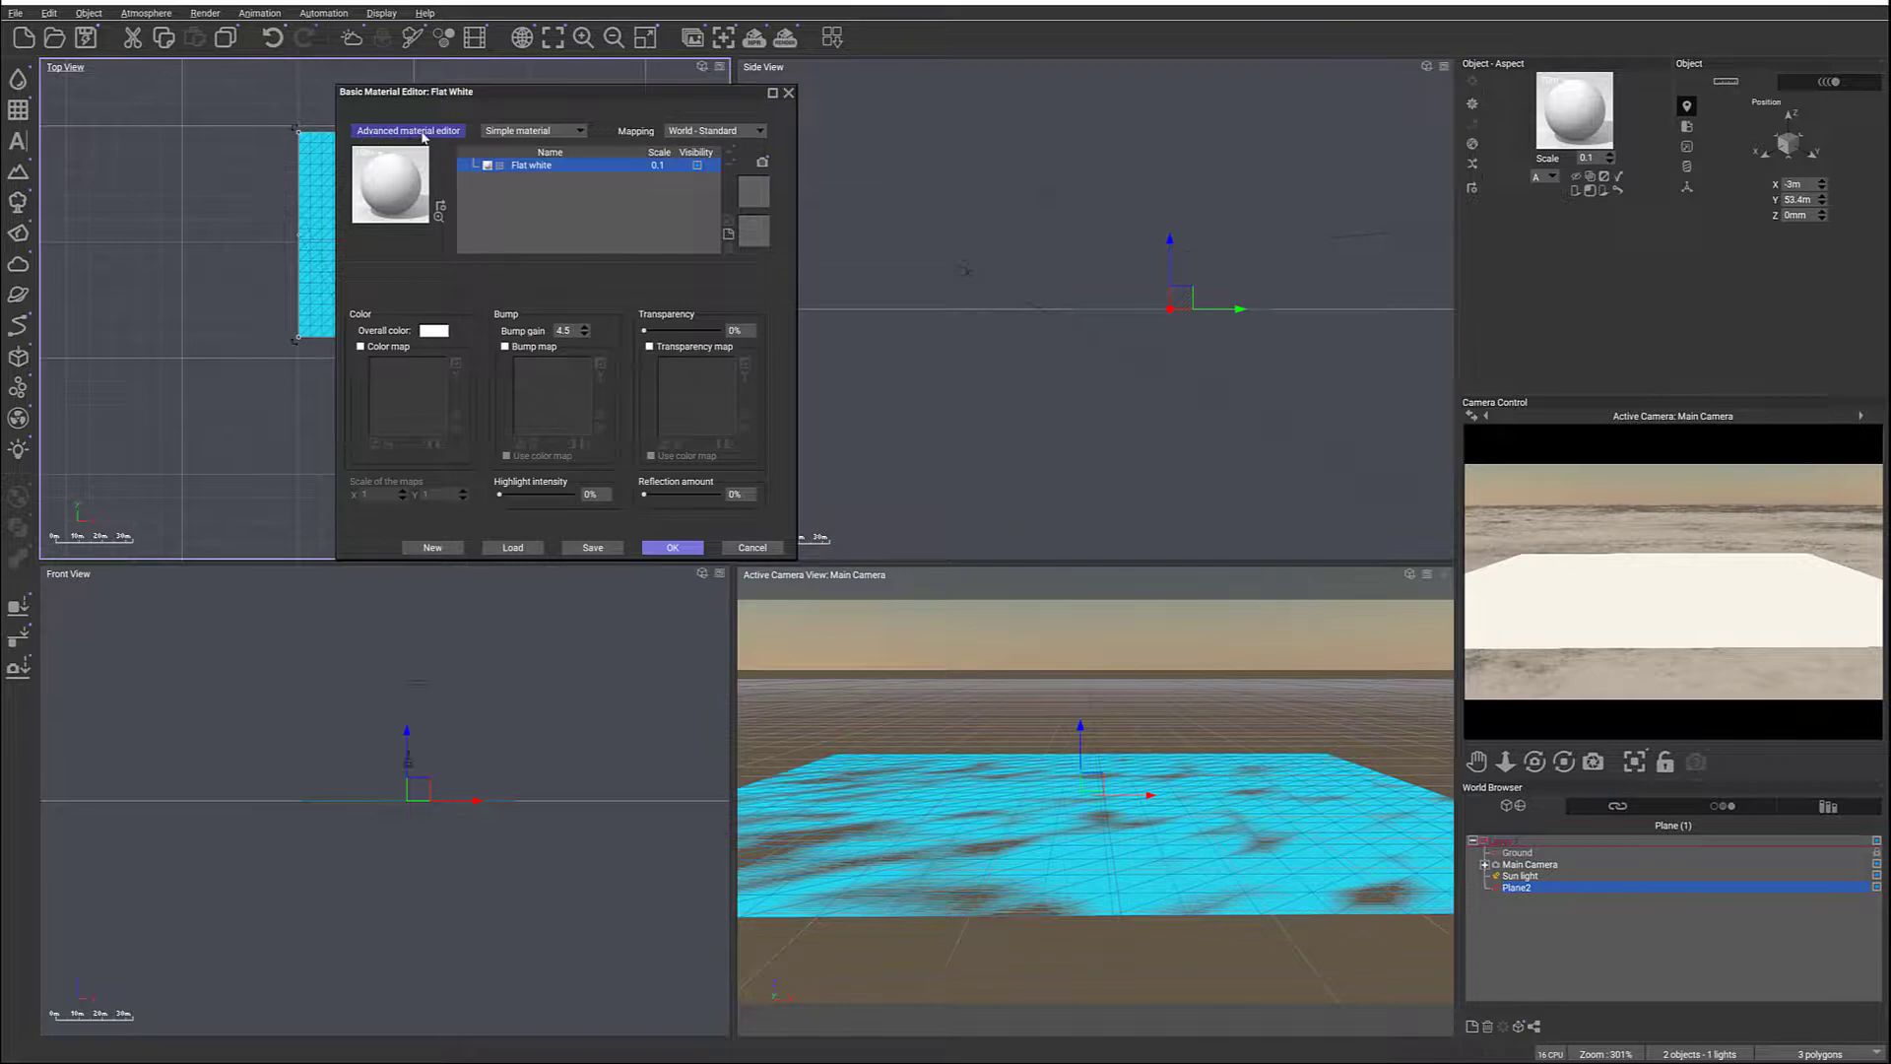
left_click(409, 132)
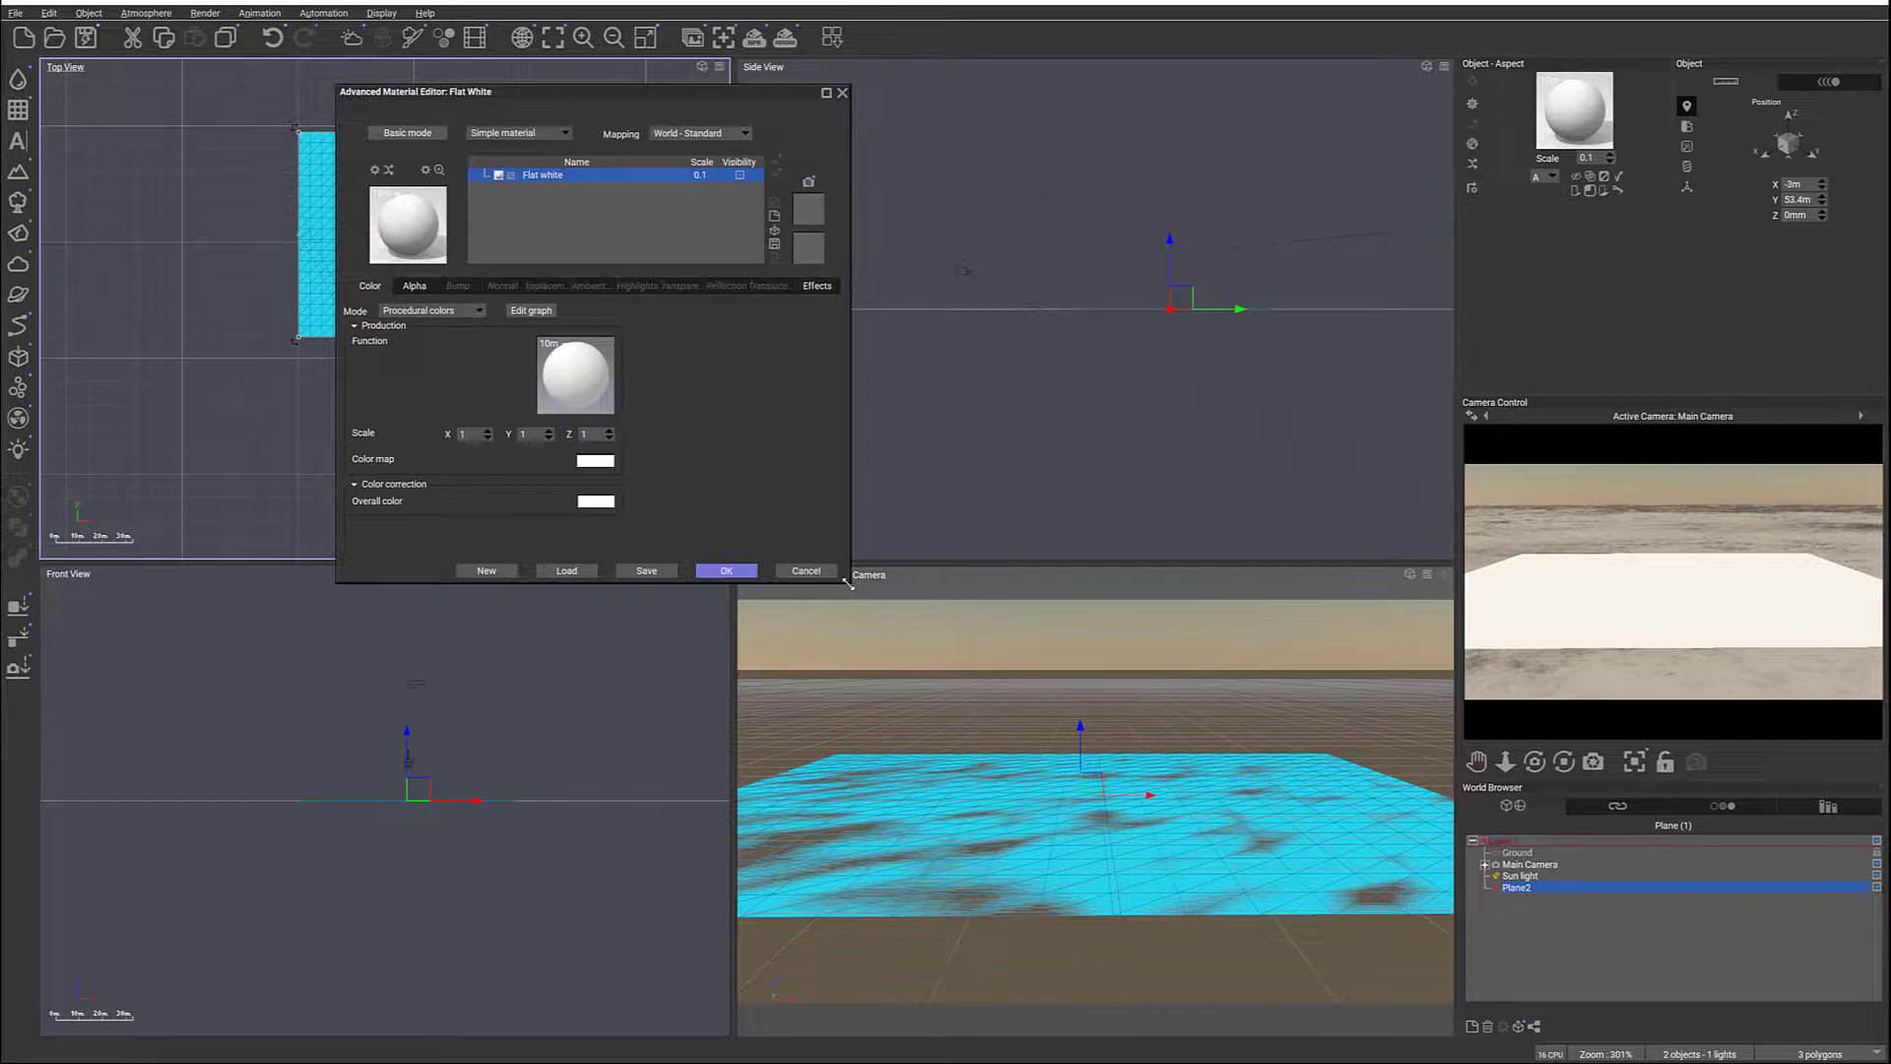
left_click_drag(686, 542, 756, 551)
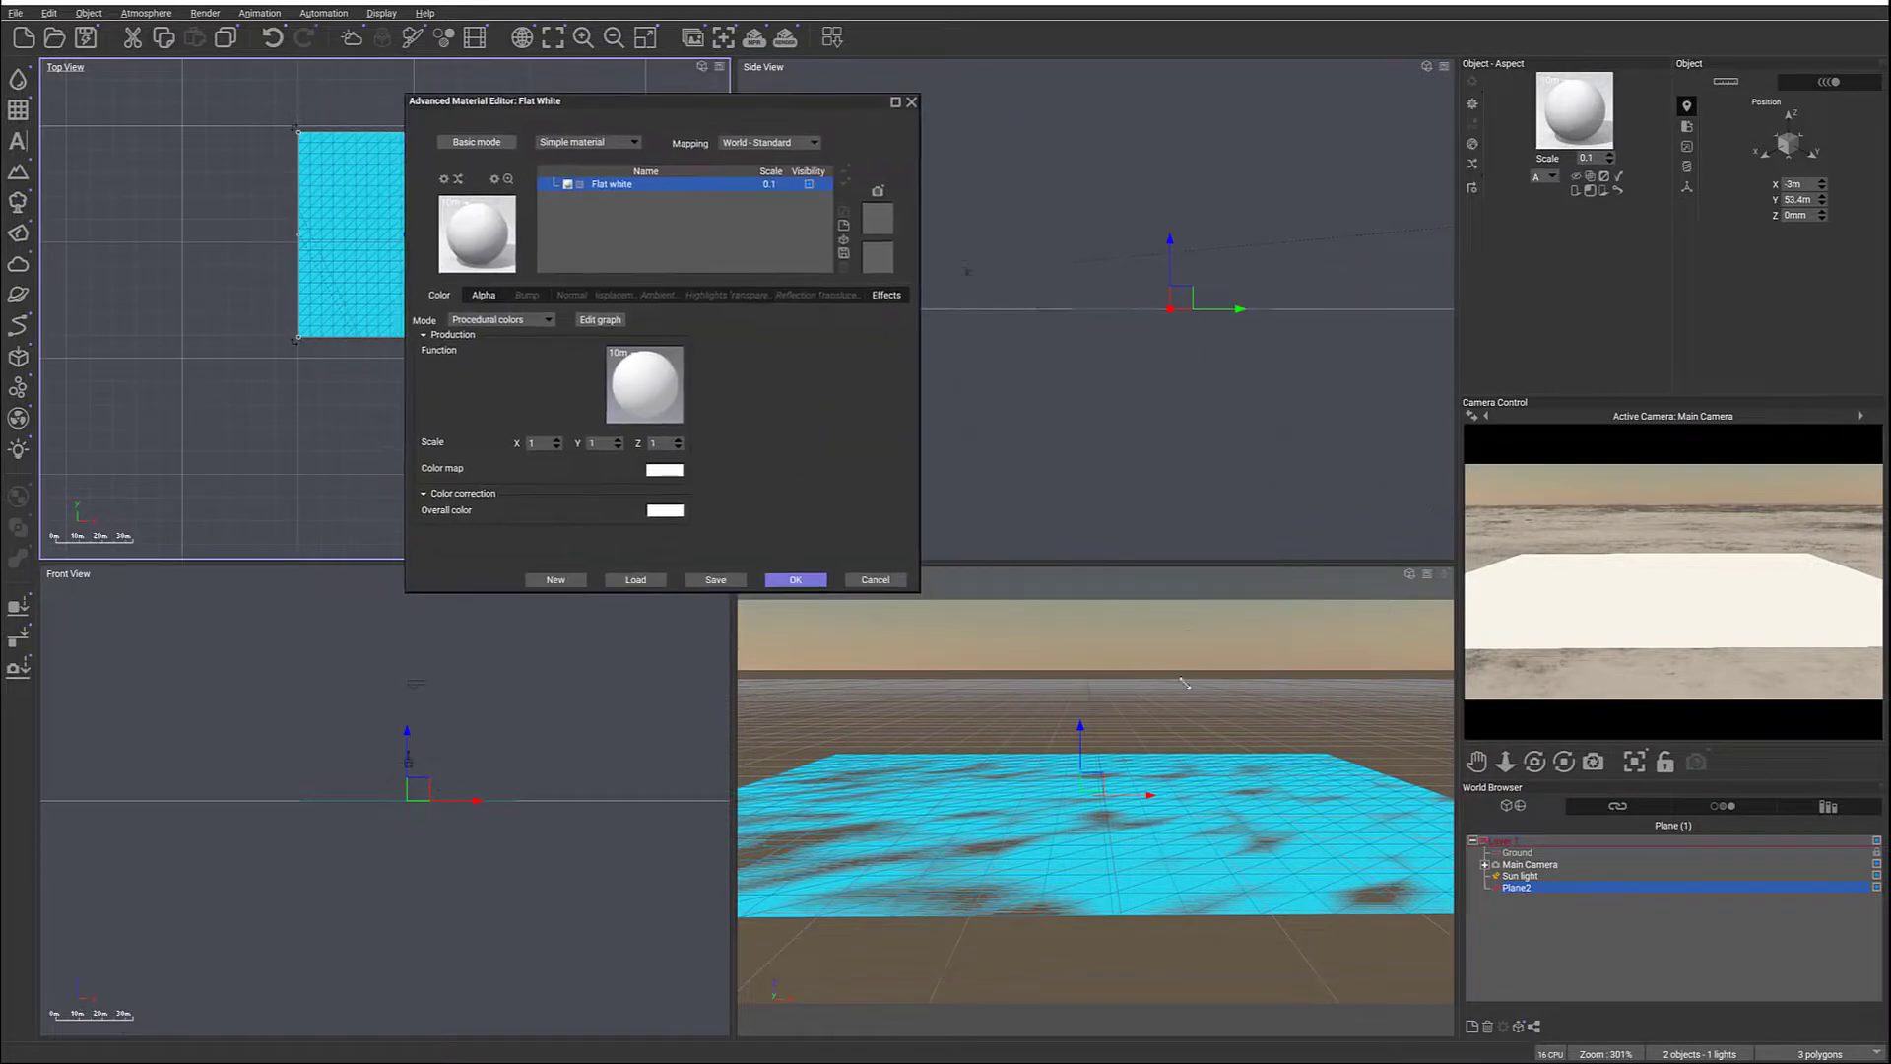
left_click_drag(1315, 704, 1434, 764)
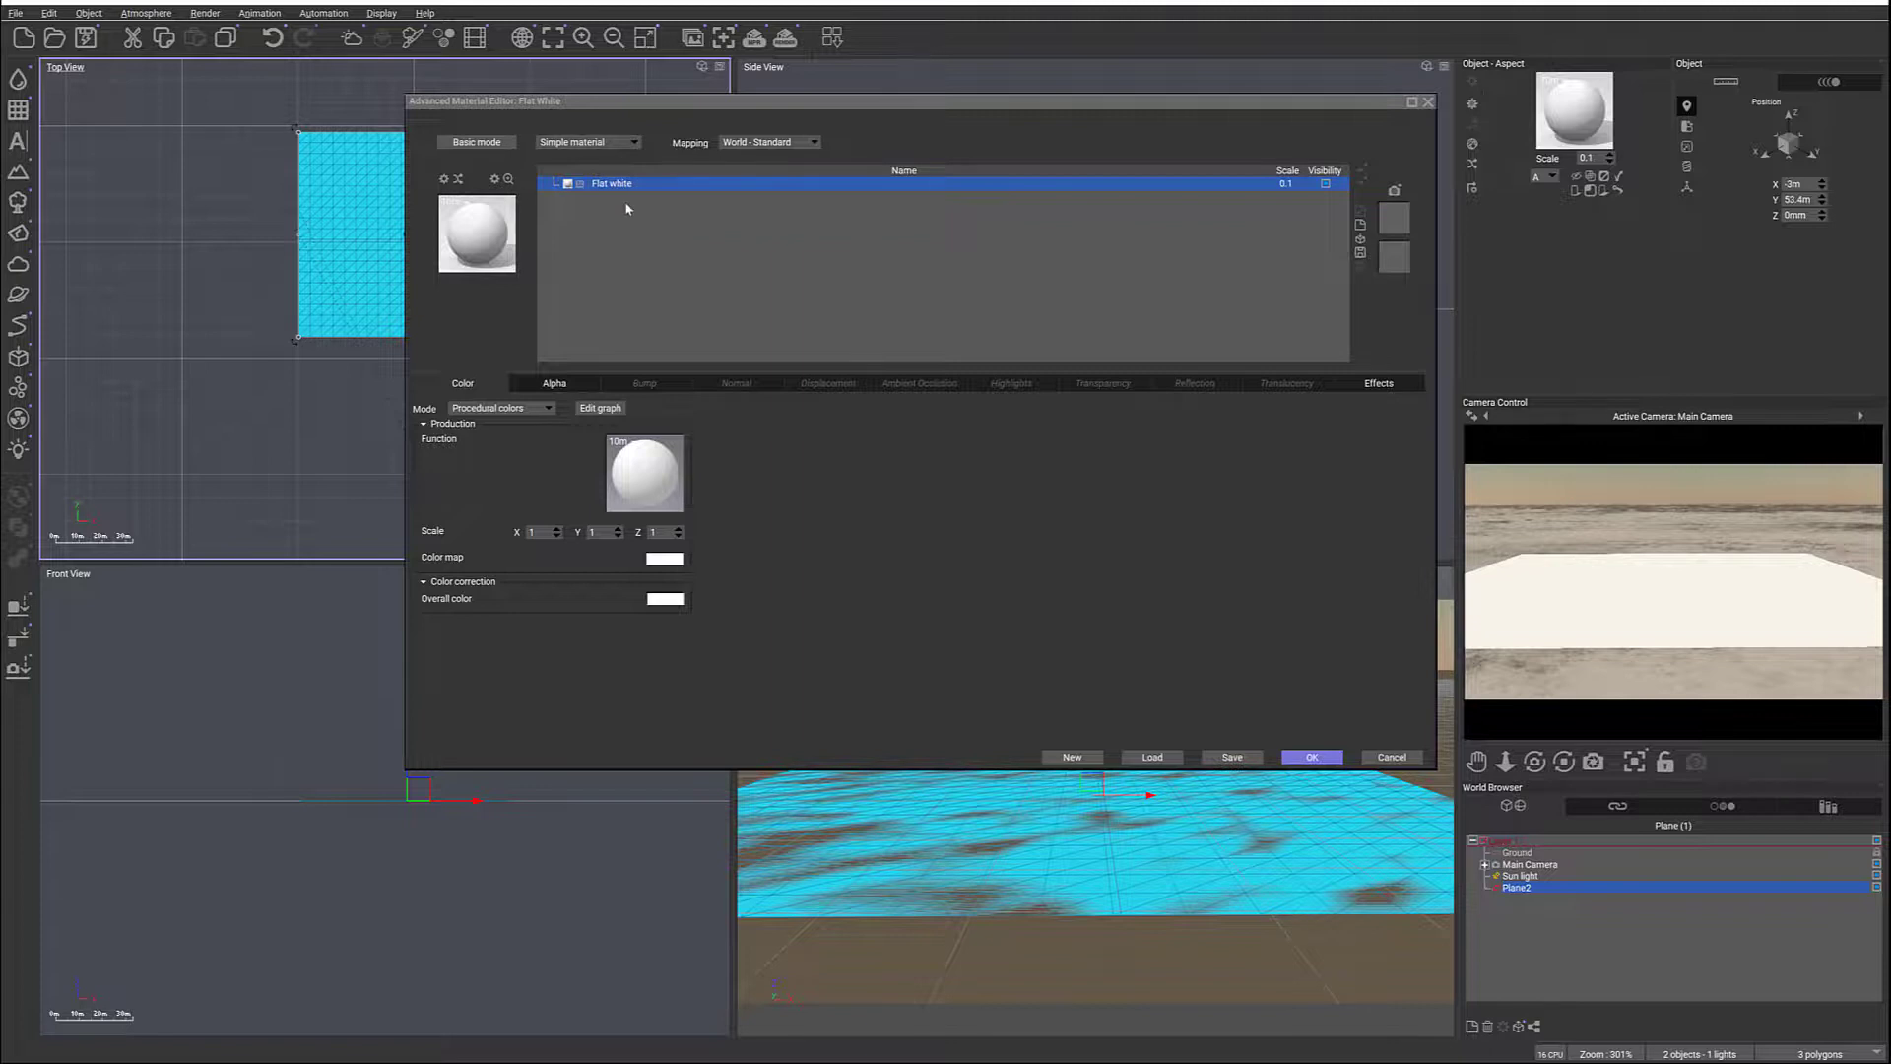
Try converting the Flat white material to EcoSystem/Particles, remove the resulting eco layer and accept the material
left_click(633, 143)
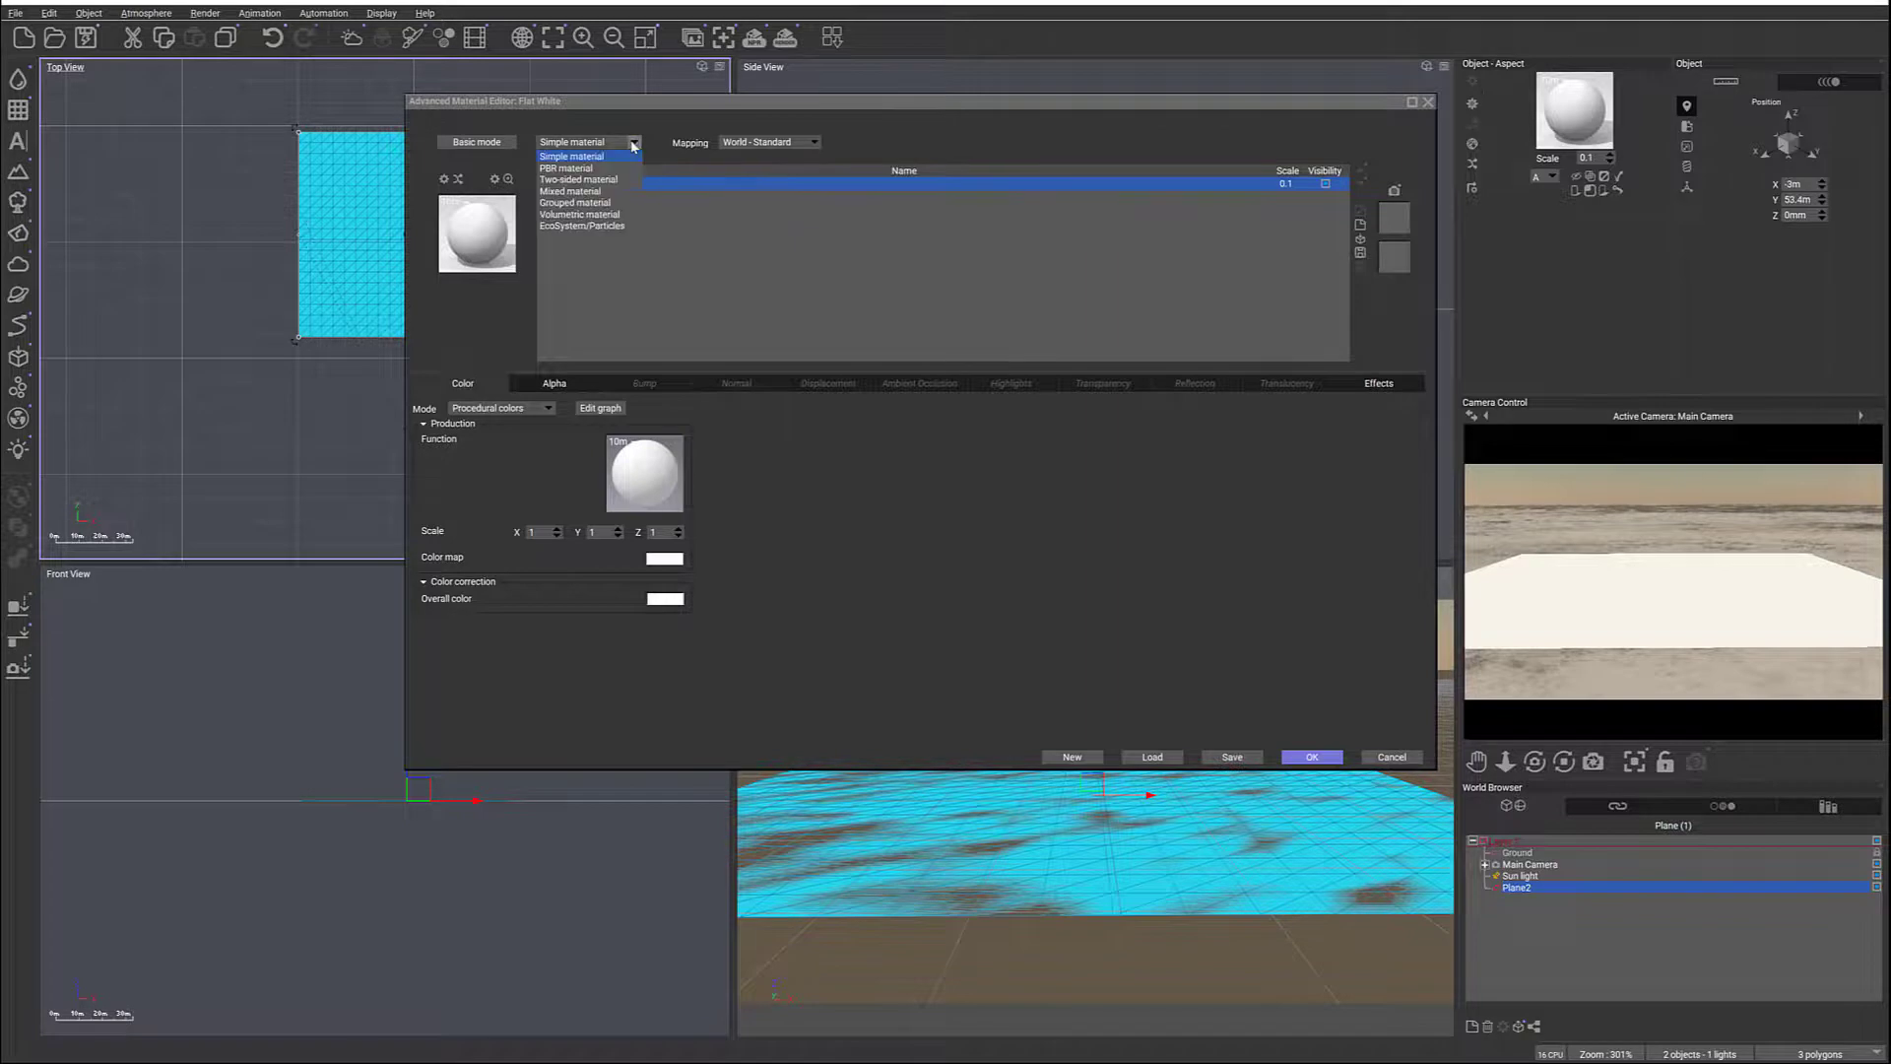
left_click(582, 227)
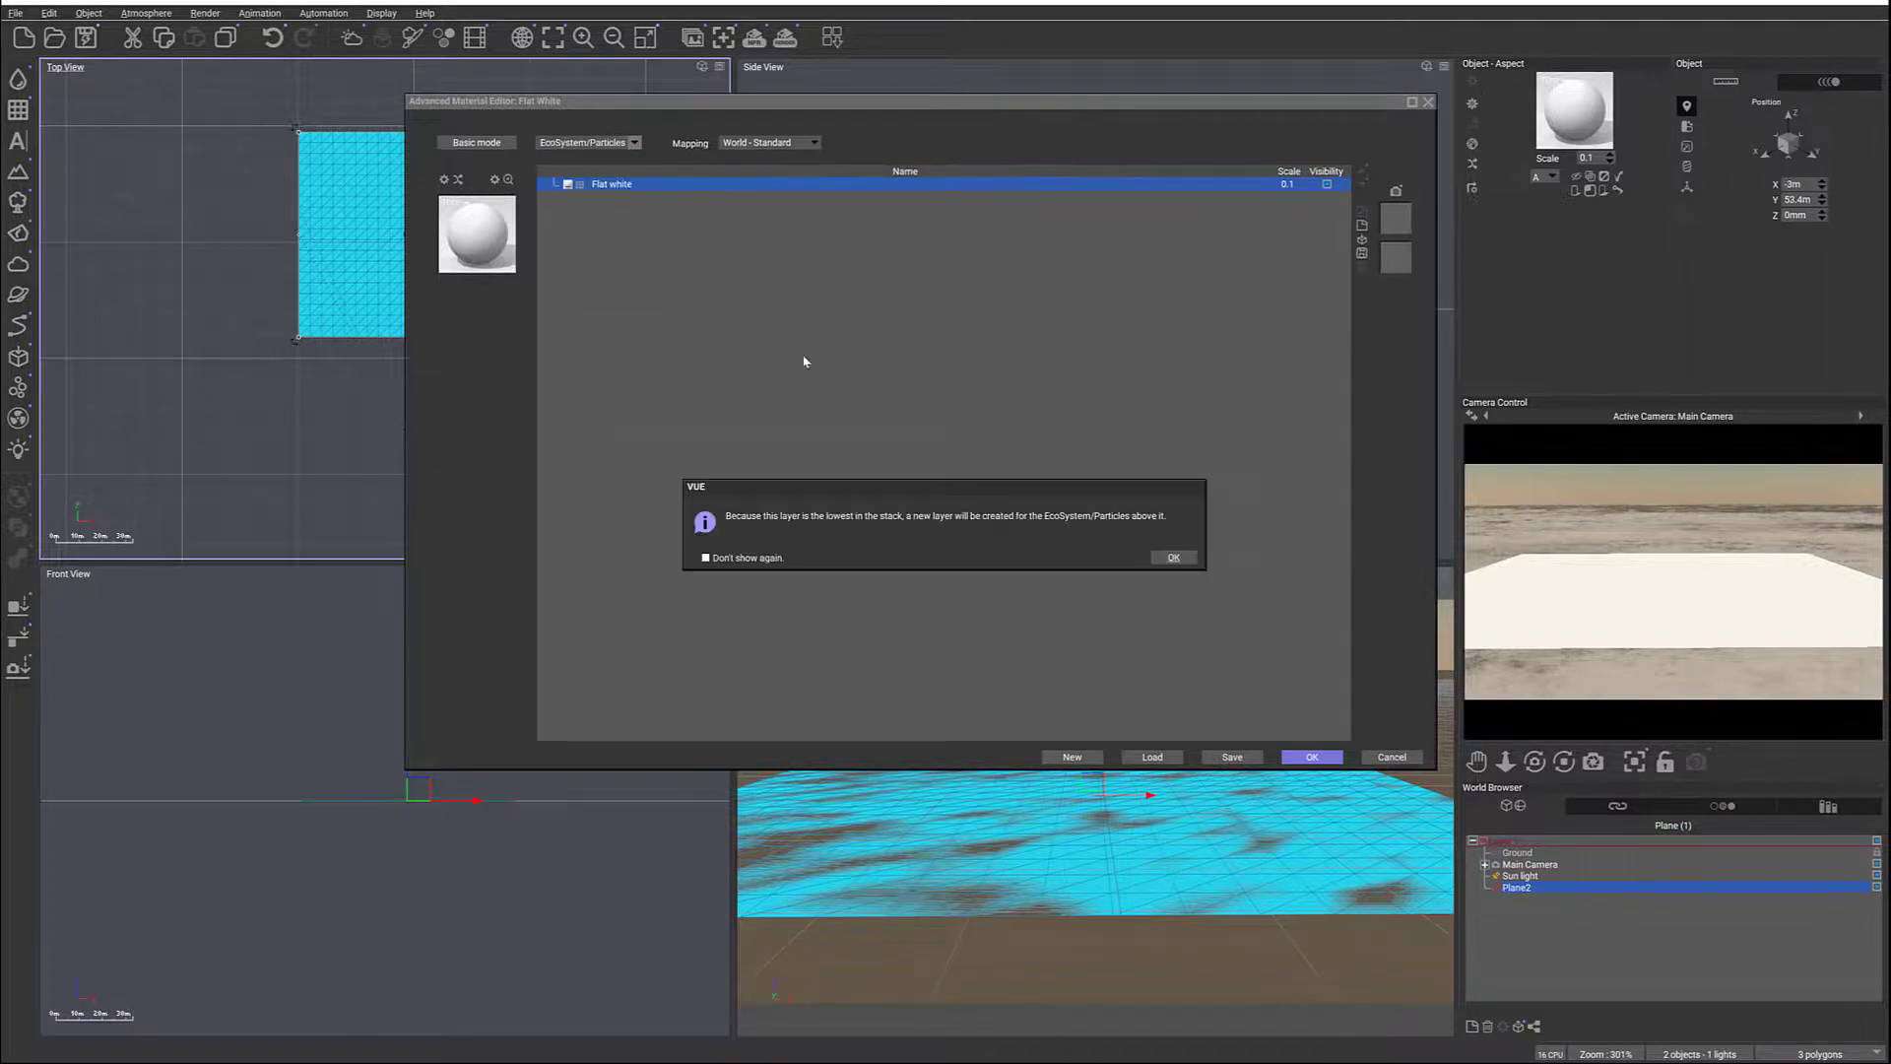
left_click(1167, 558)
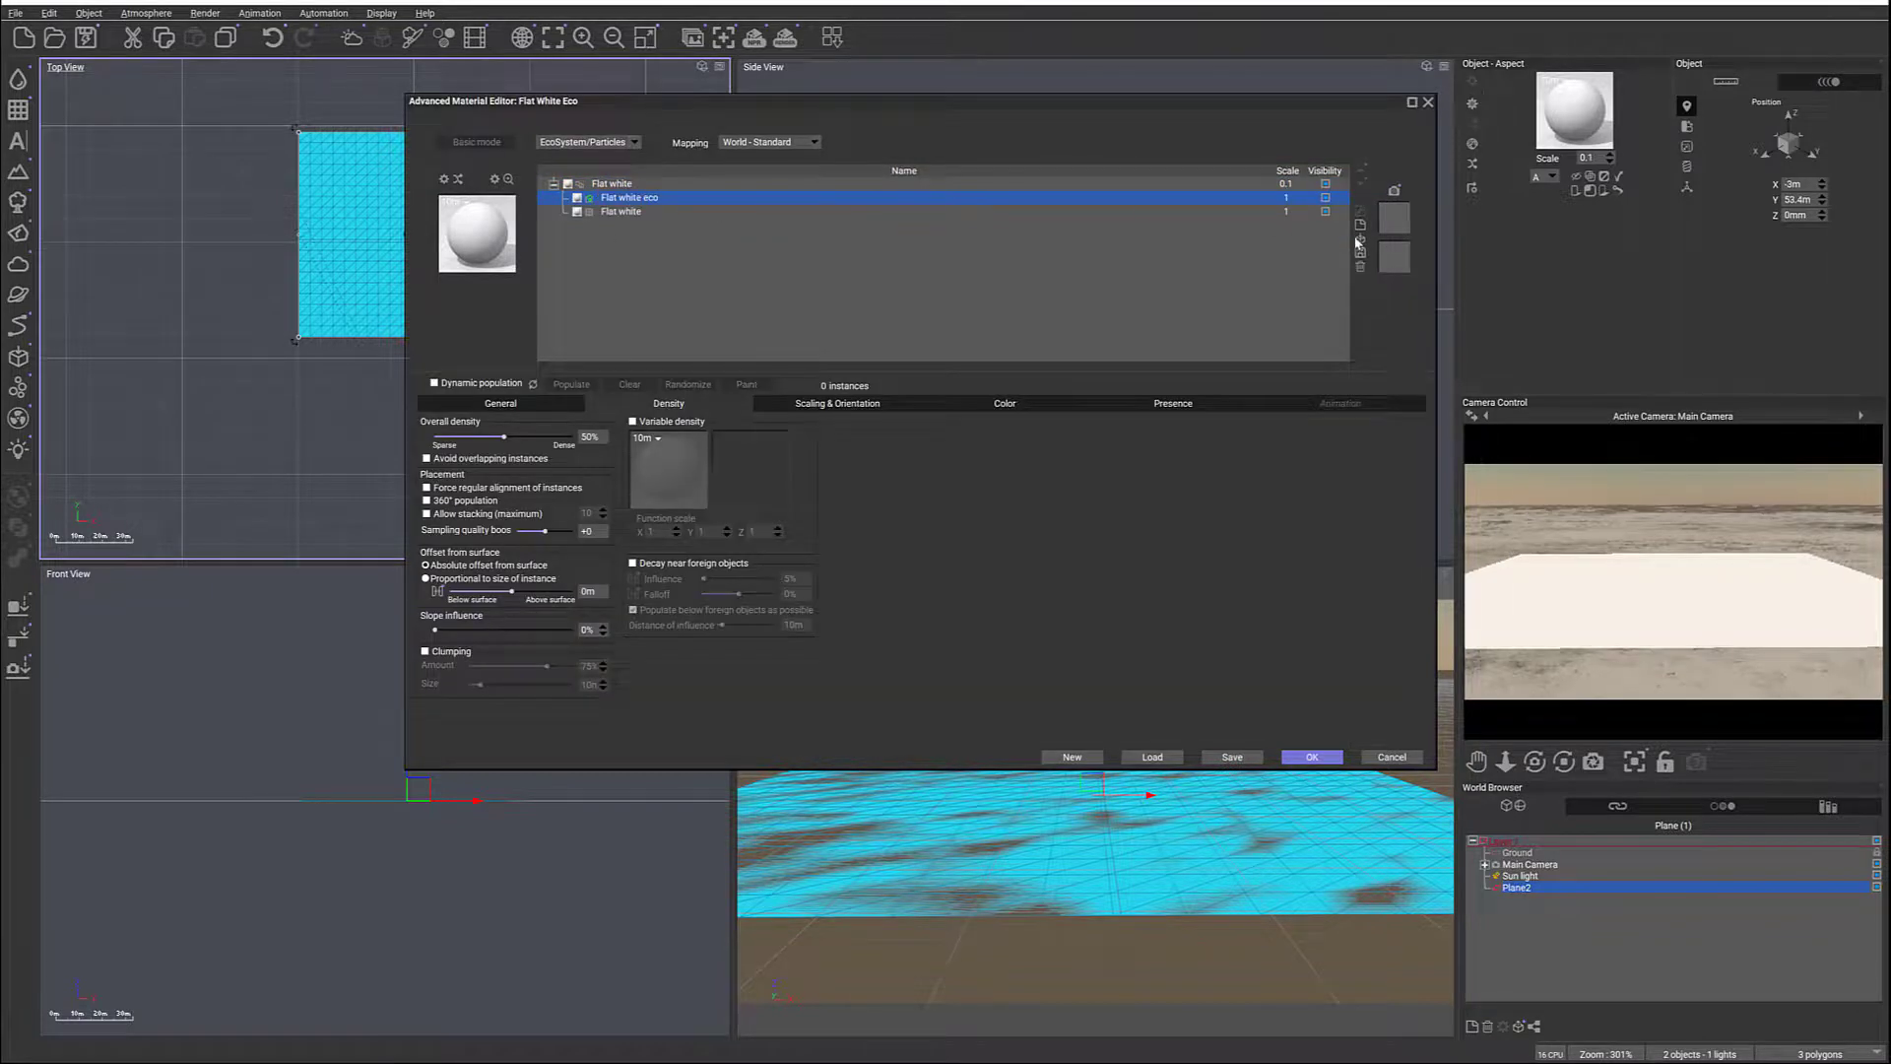
left_click(1360, 266)
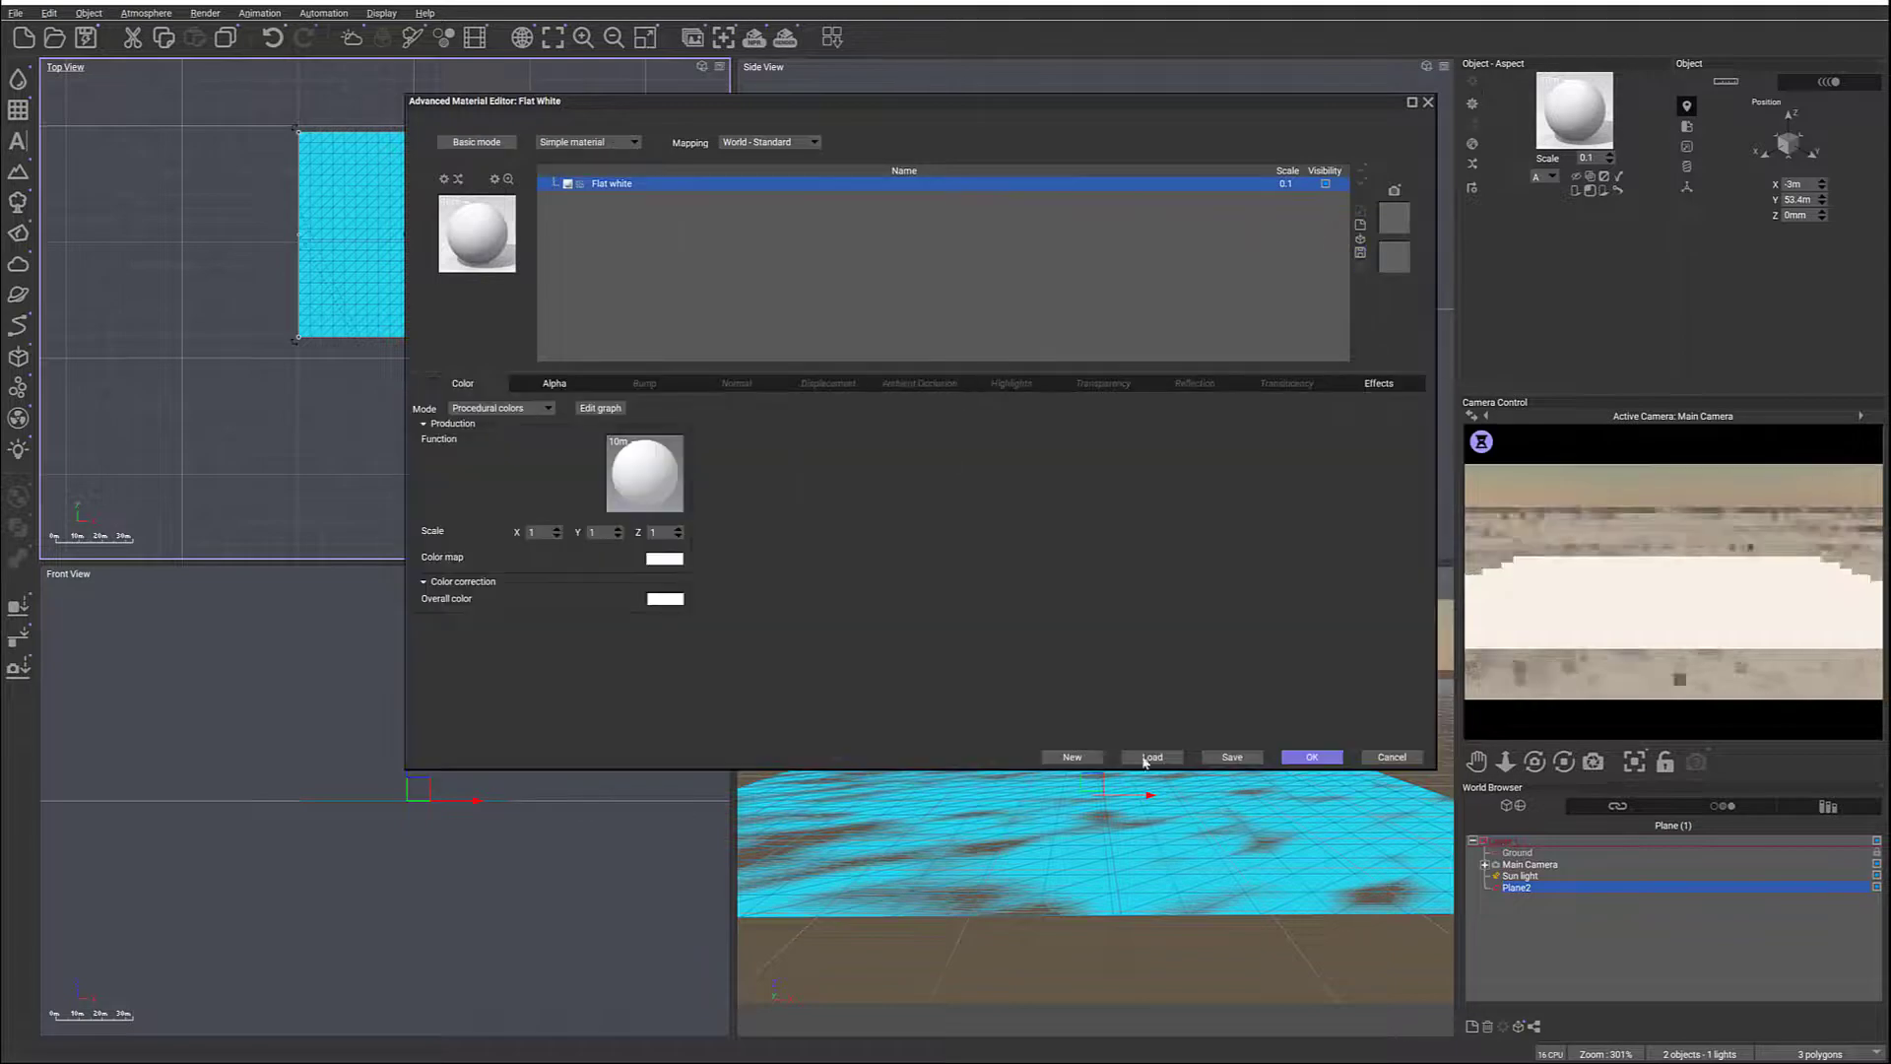
left_click(1312, 756)
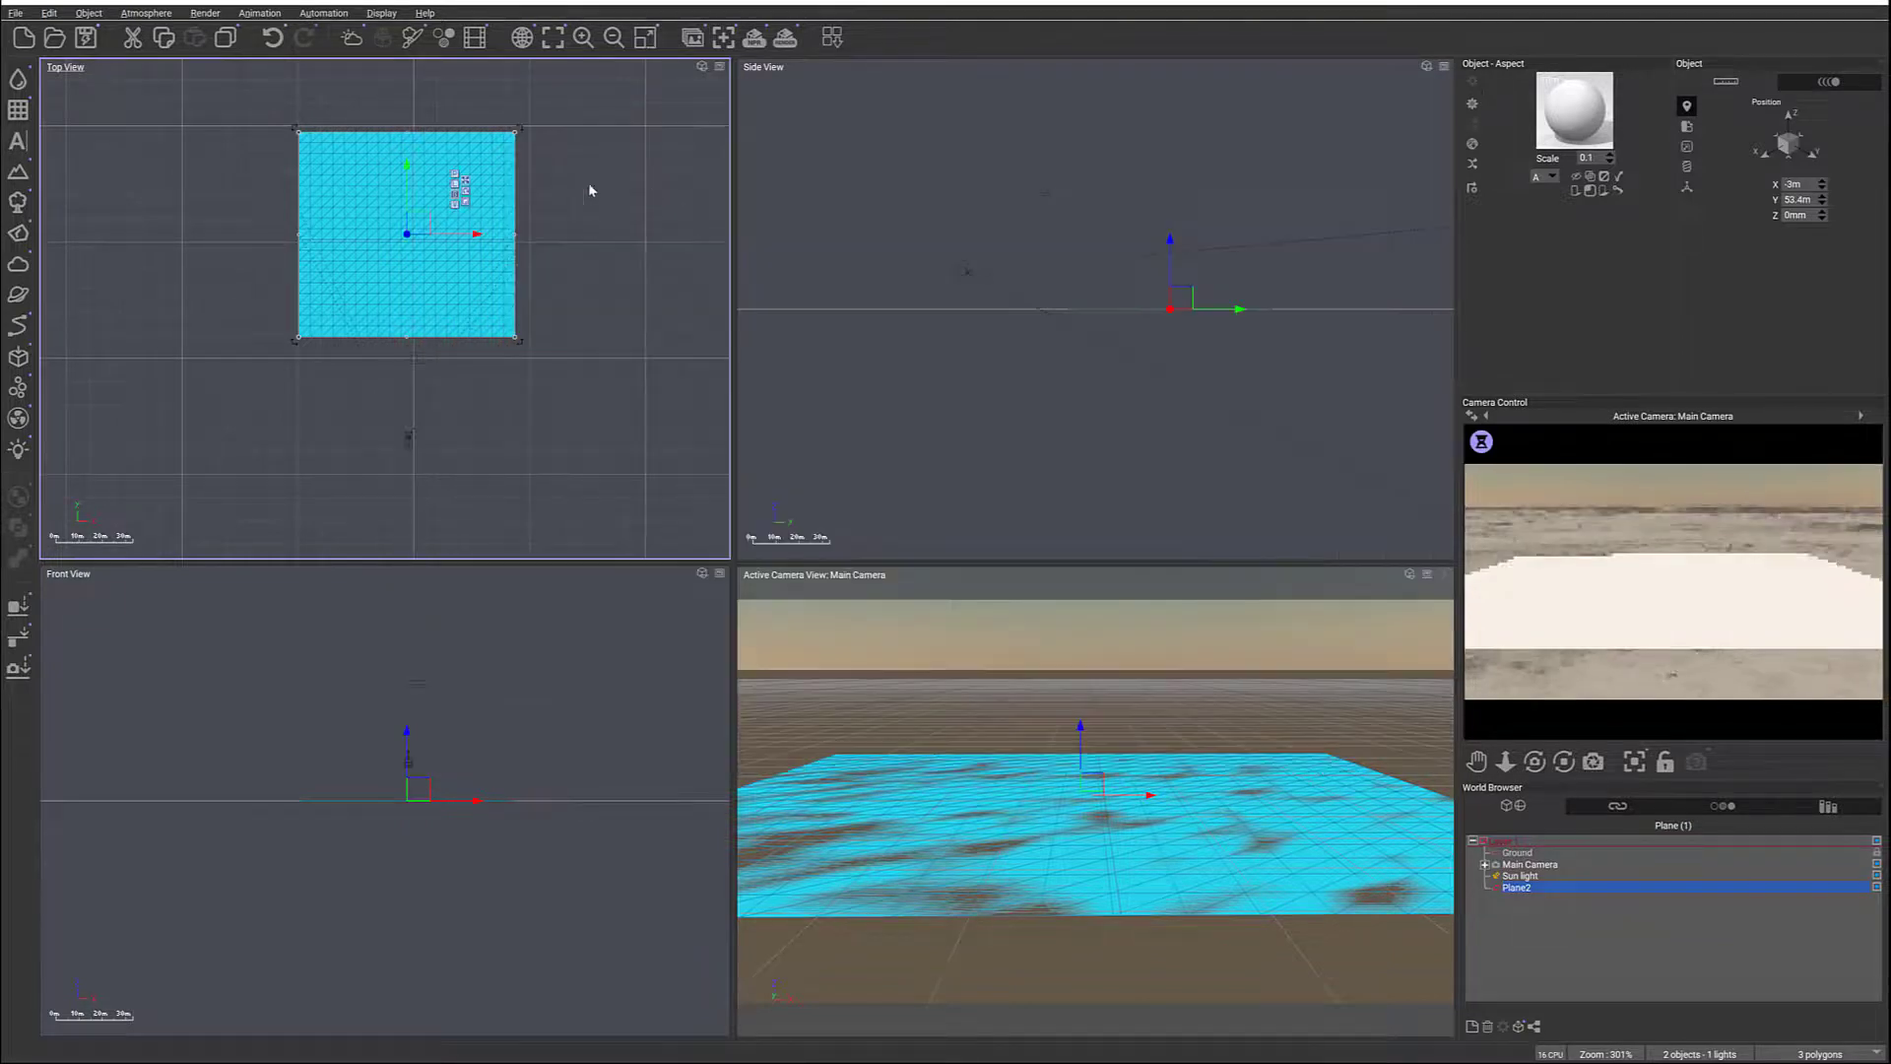
Reopen the plane's material, add a new layer above Flat white and name it "my materail"
double_click(456, 186)
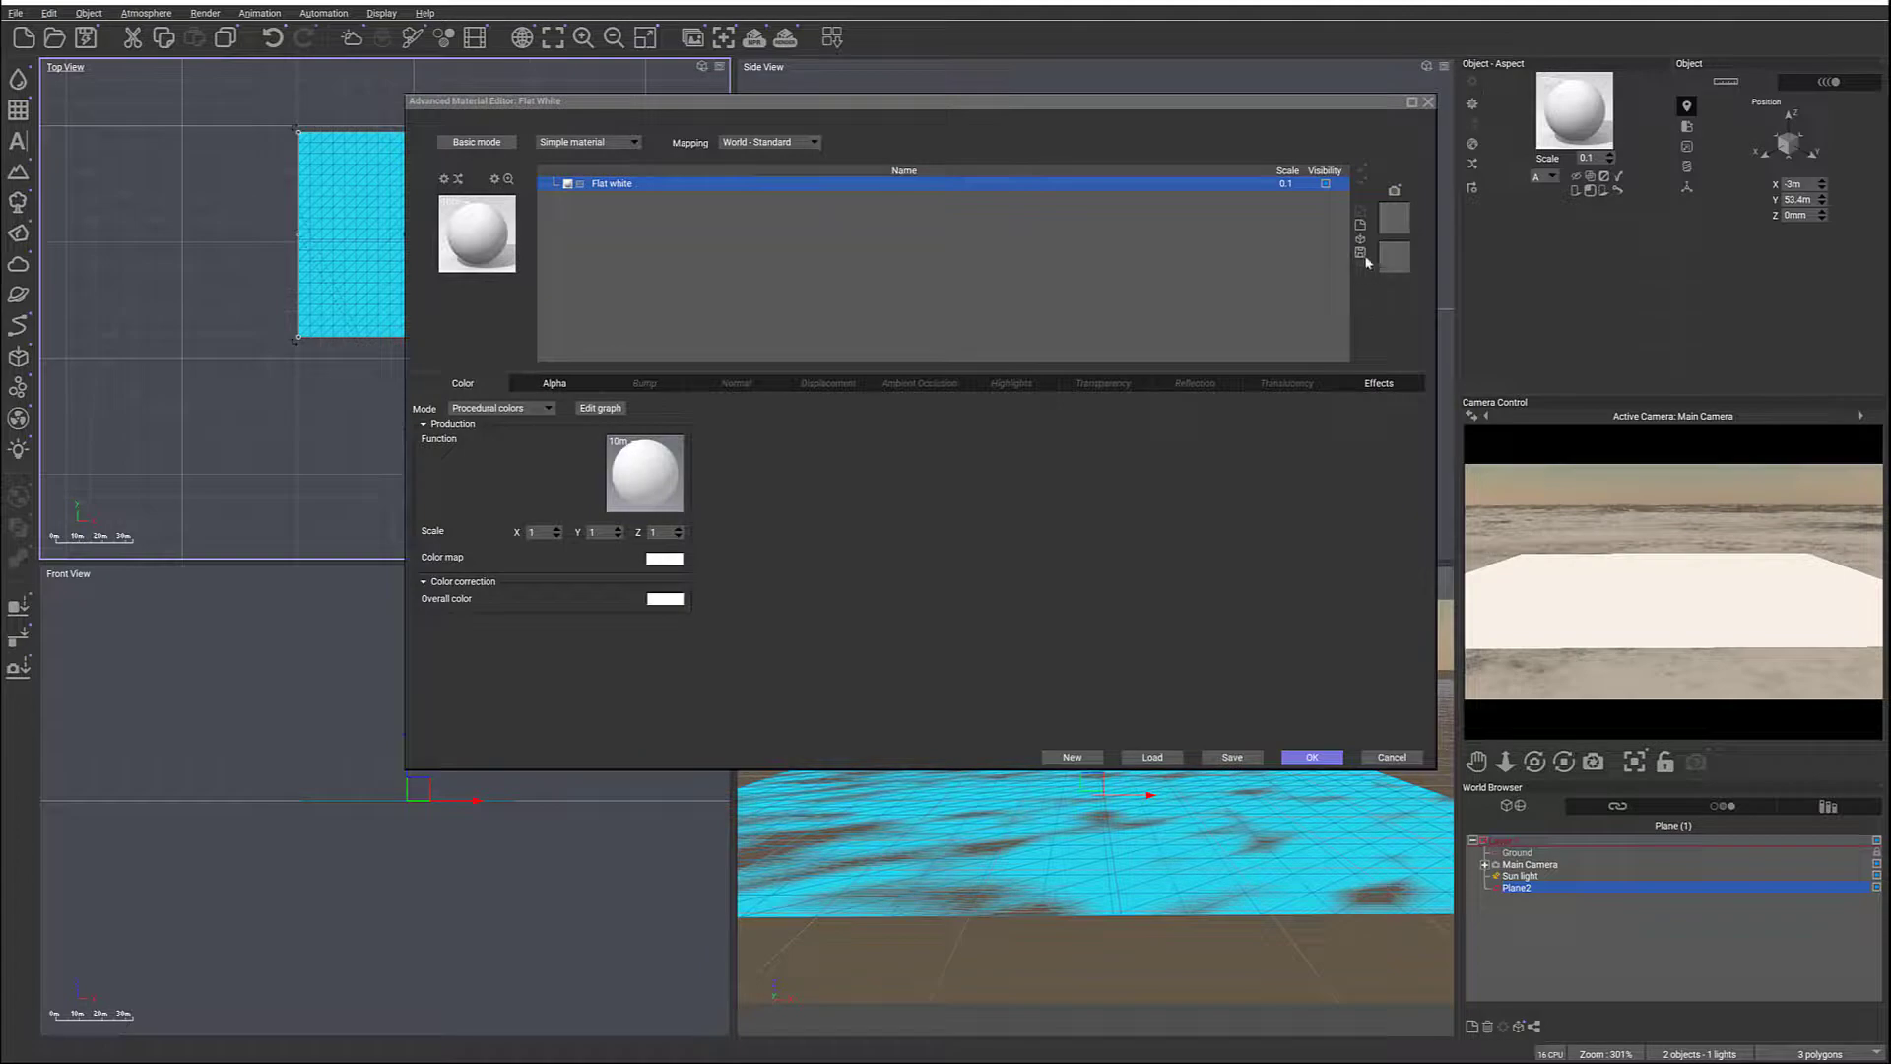
left_click(1360, 224)
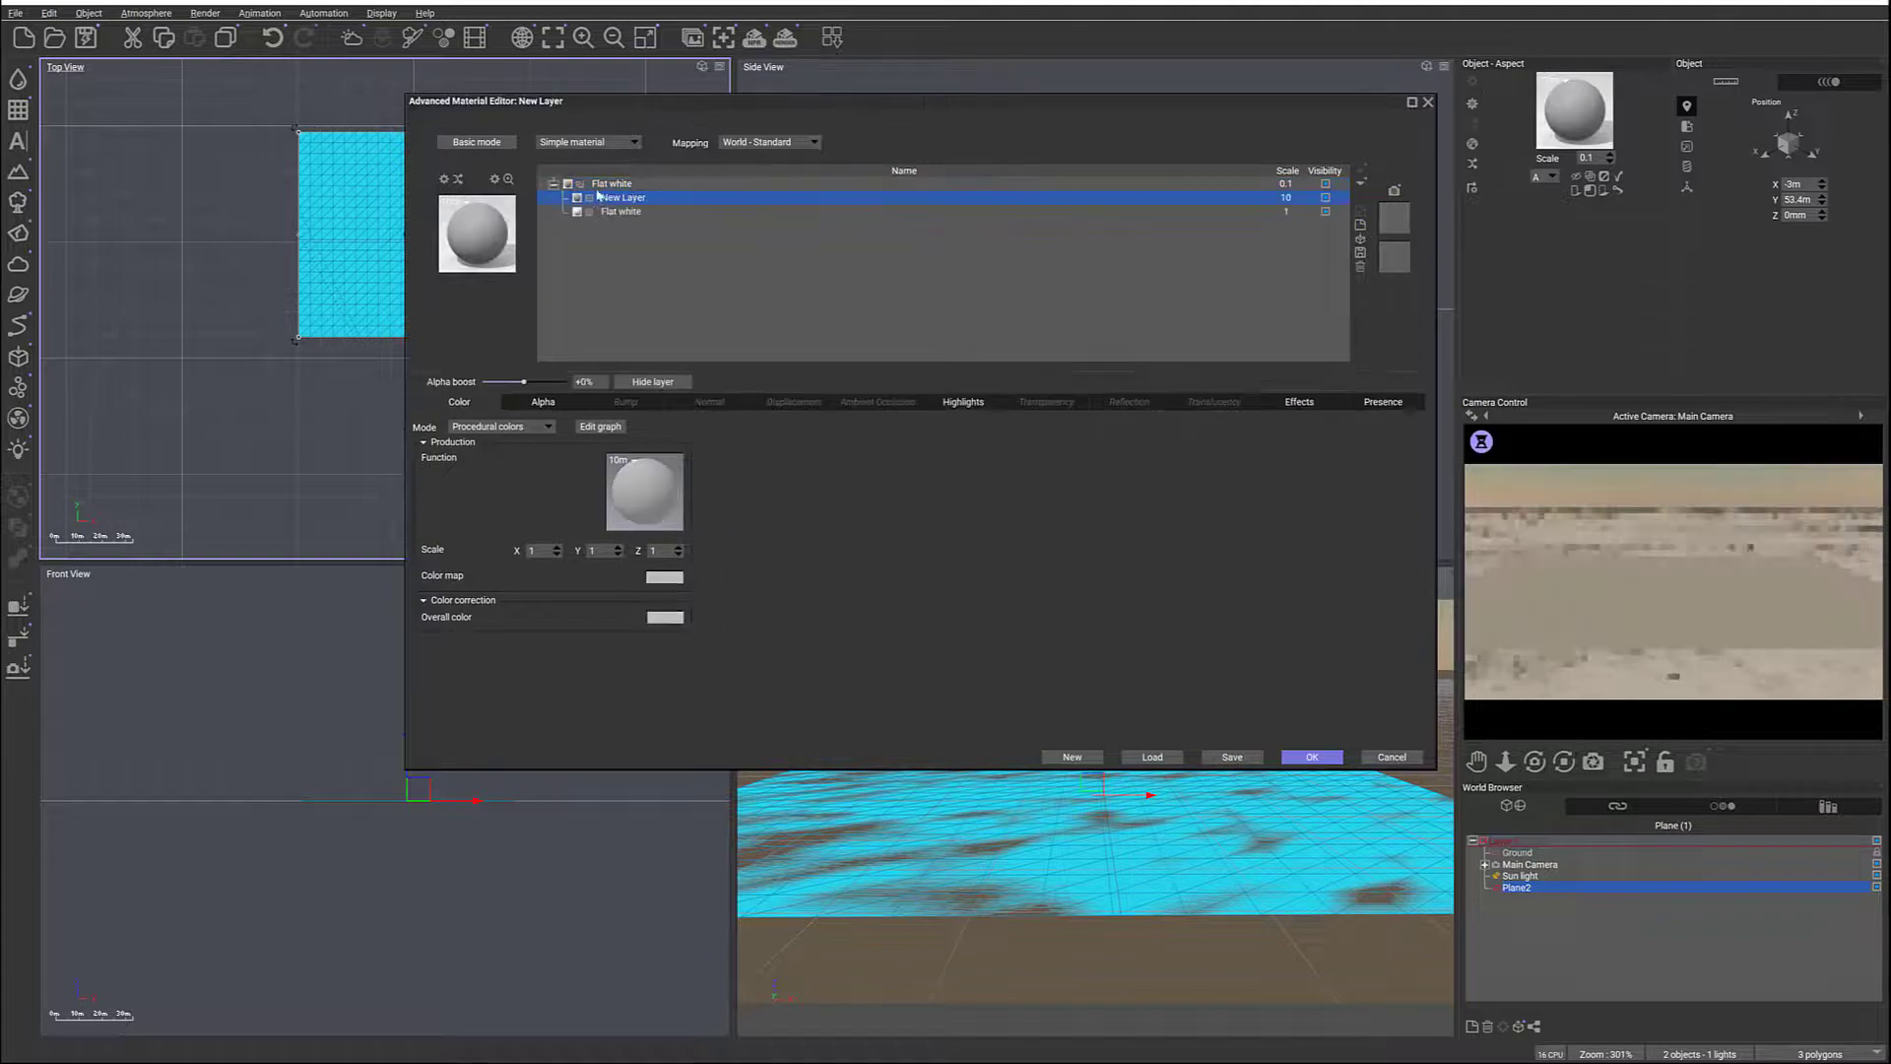
double_click(649, 200)
type("my")
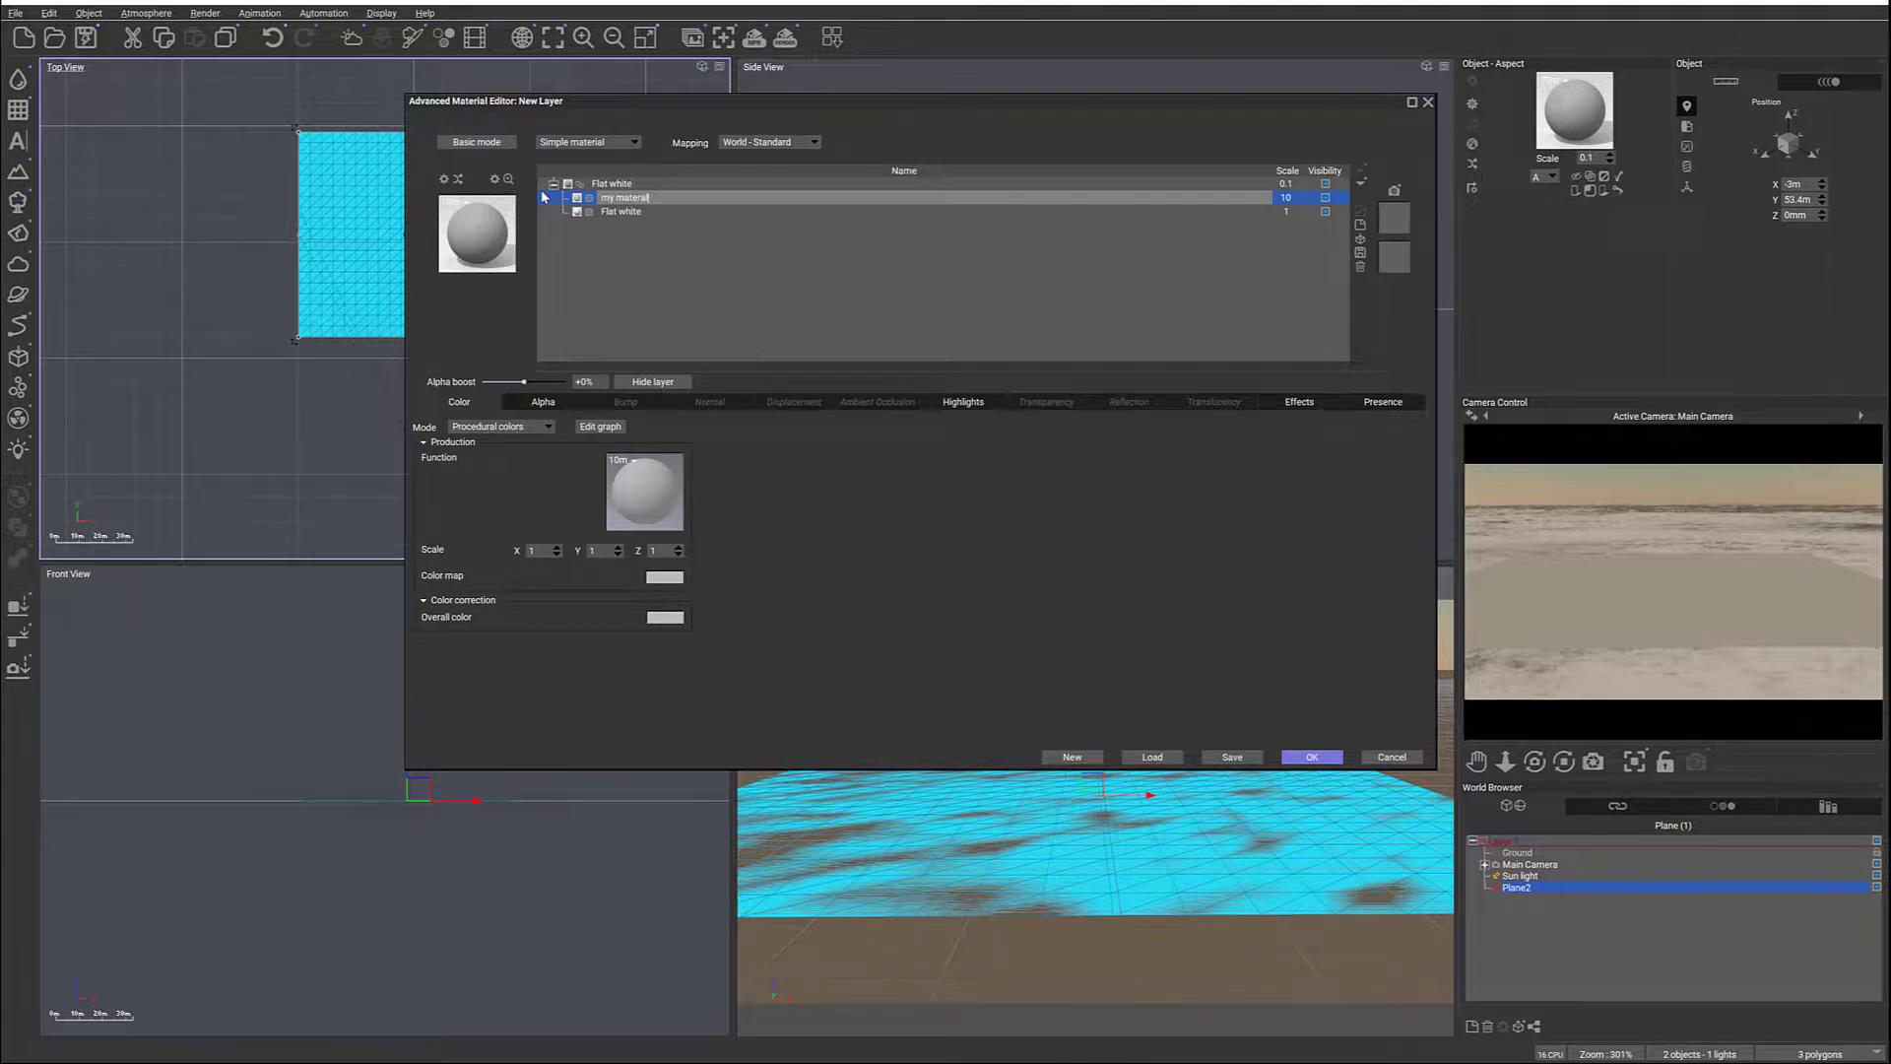
type("material")
key("Return")
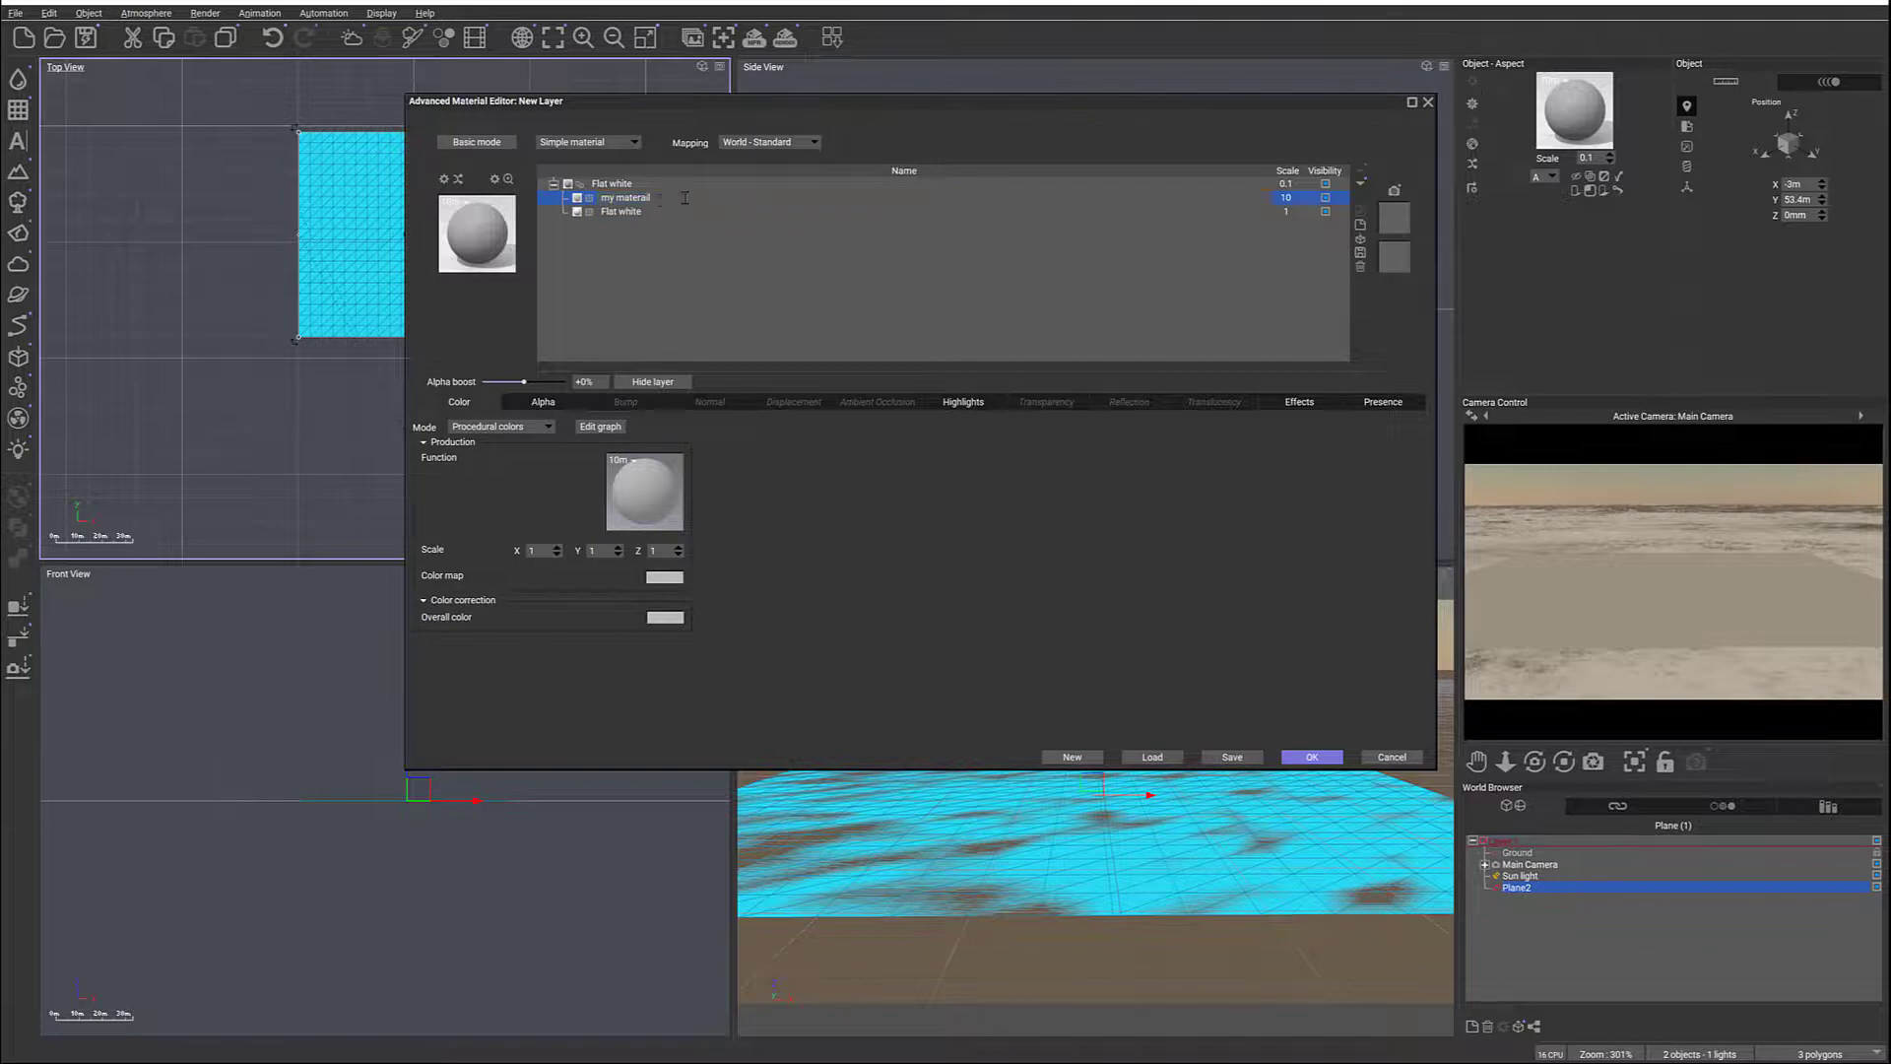
Change the "my materail" layer's type to EcoSystem/Particles
left_click(634, 142)
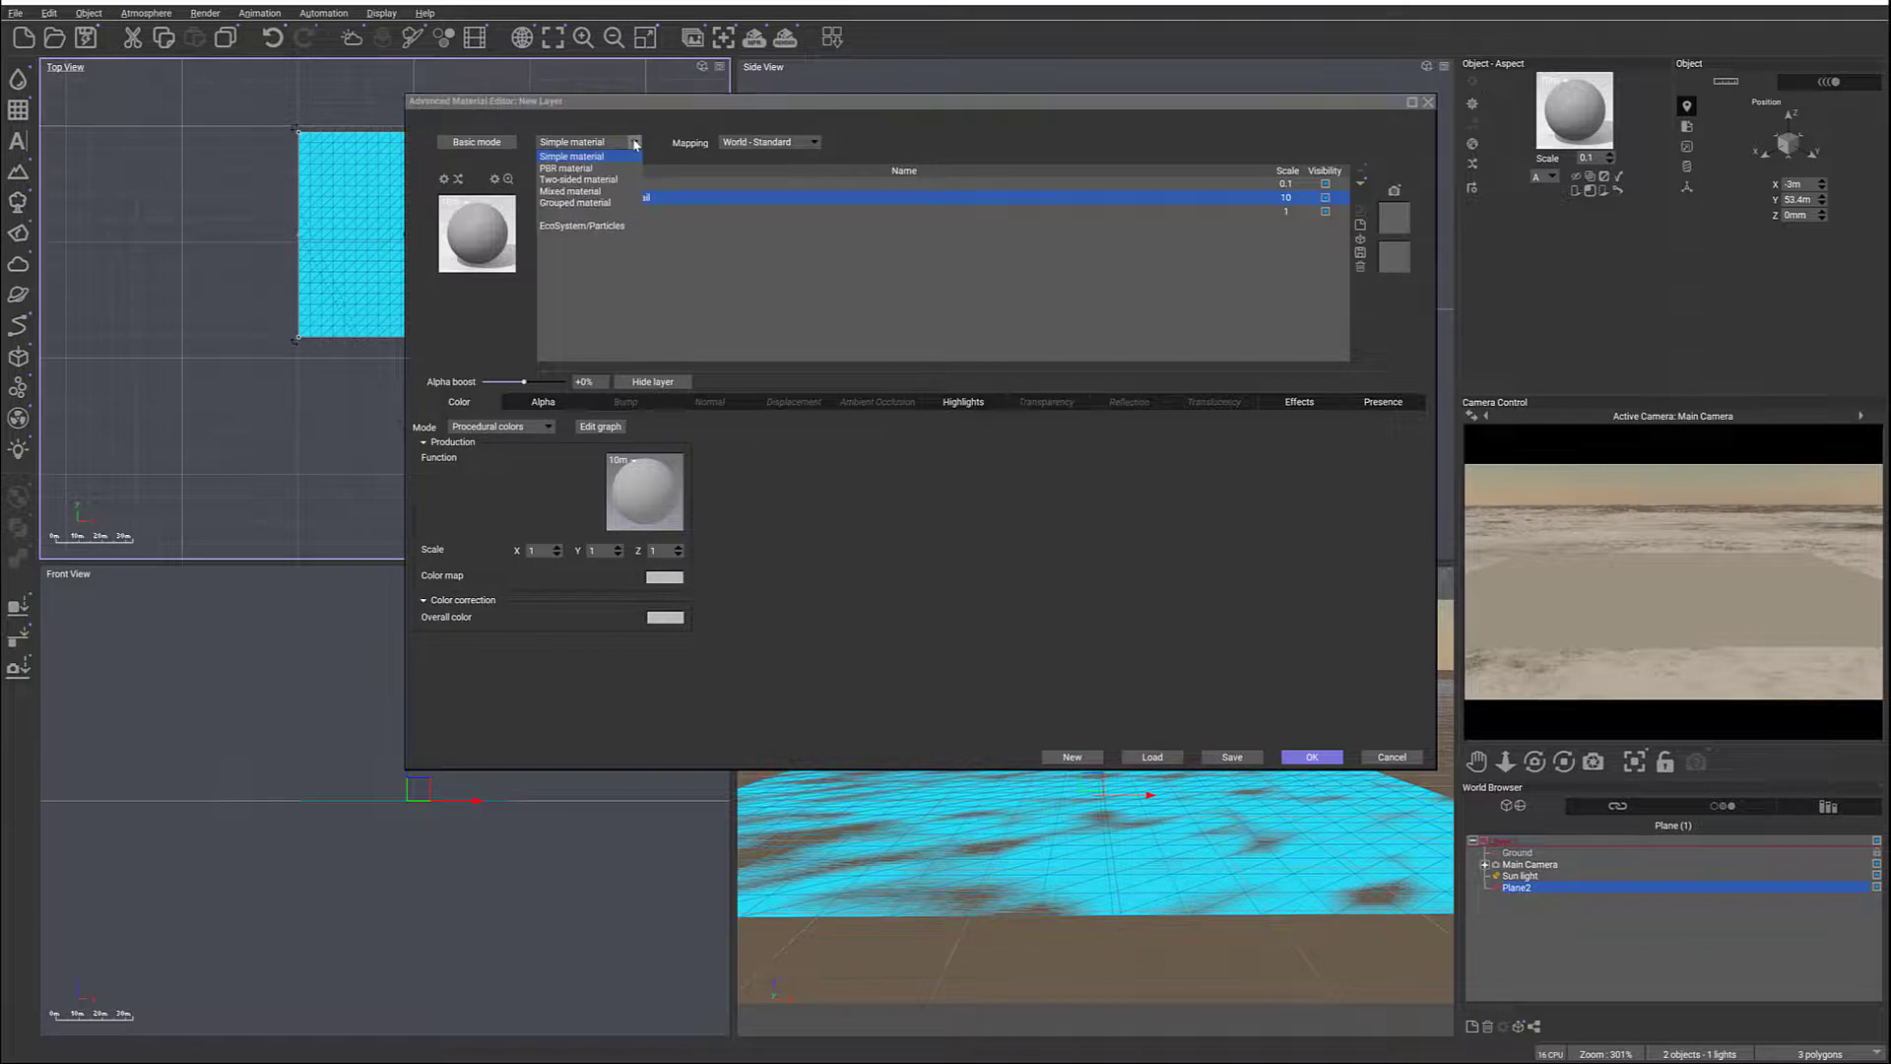
left_click(581, 226)
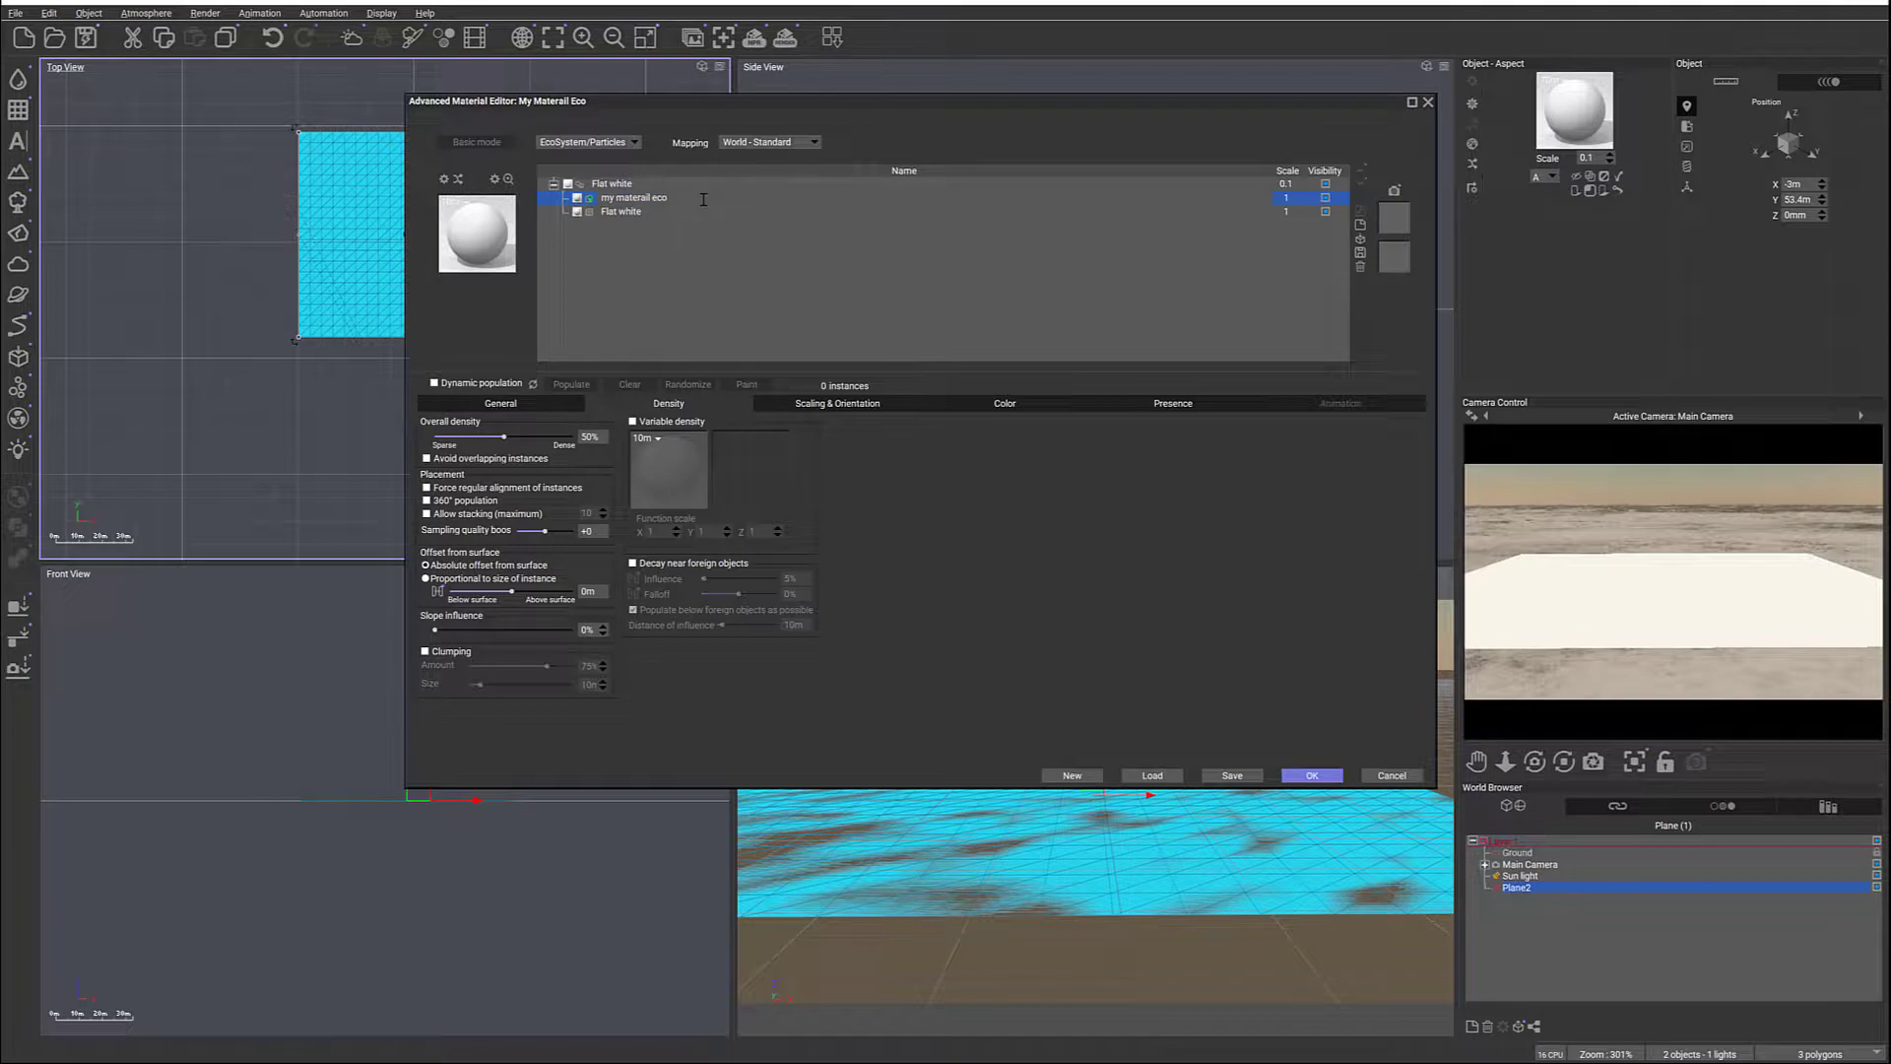
left_click(635, 142)
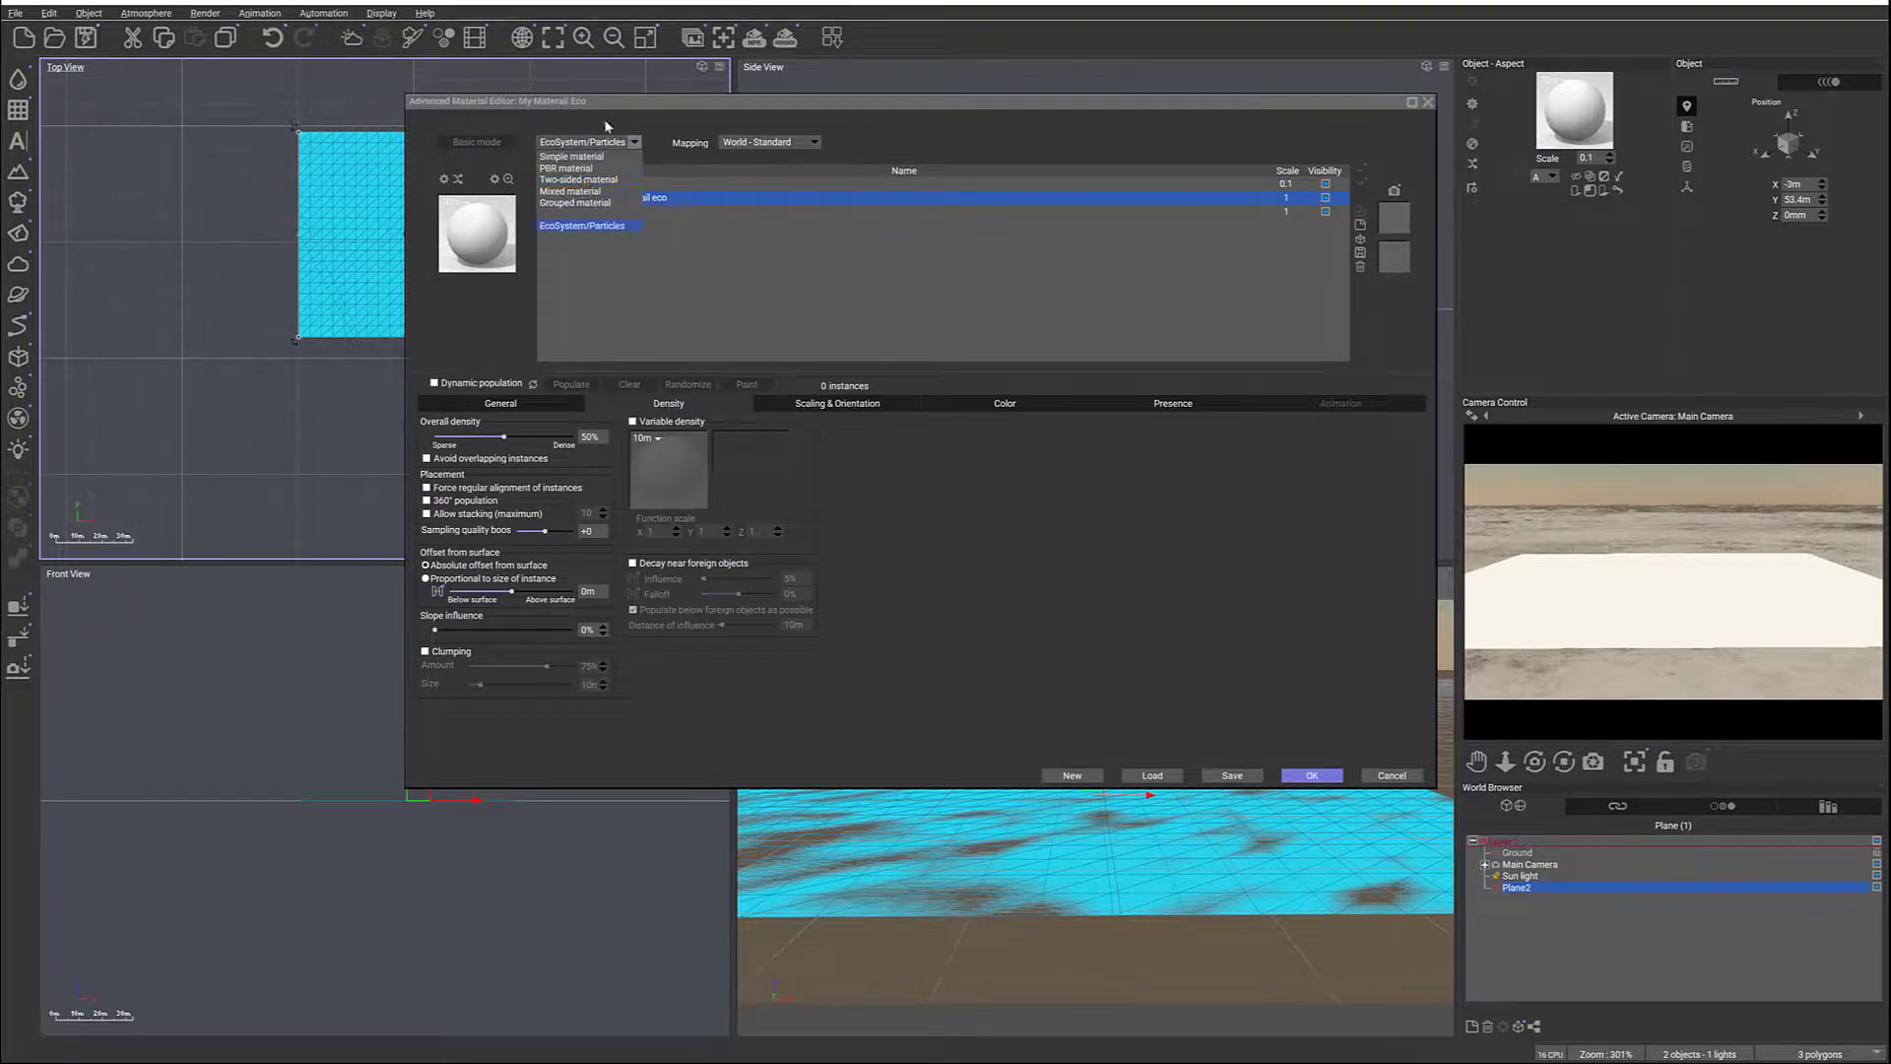
left_click(998, 139)
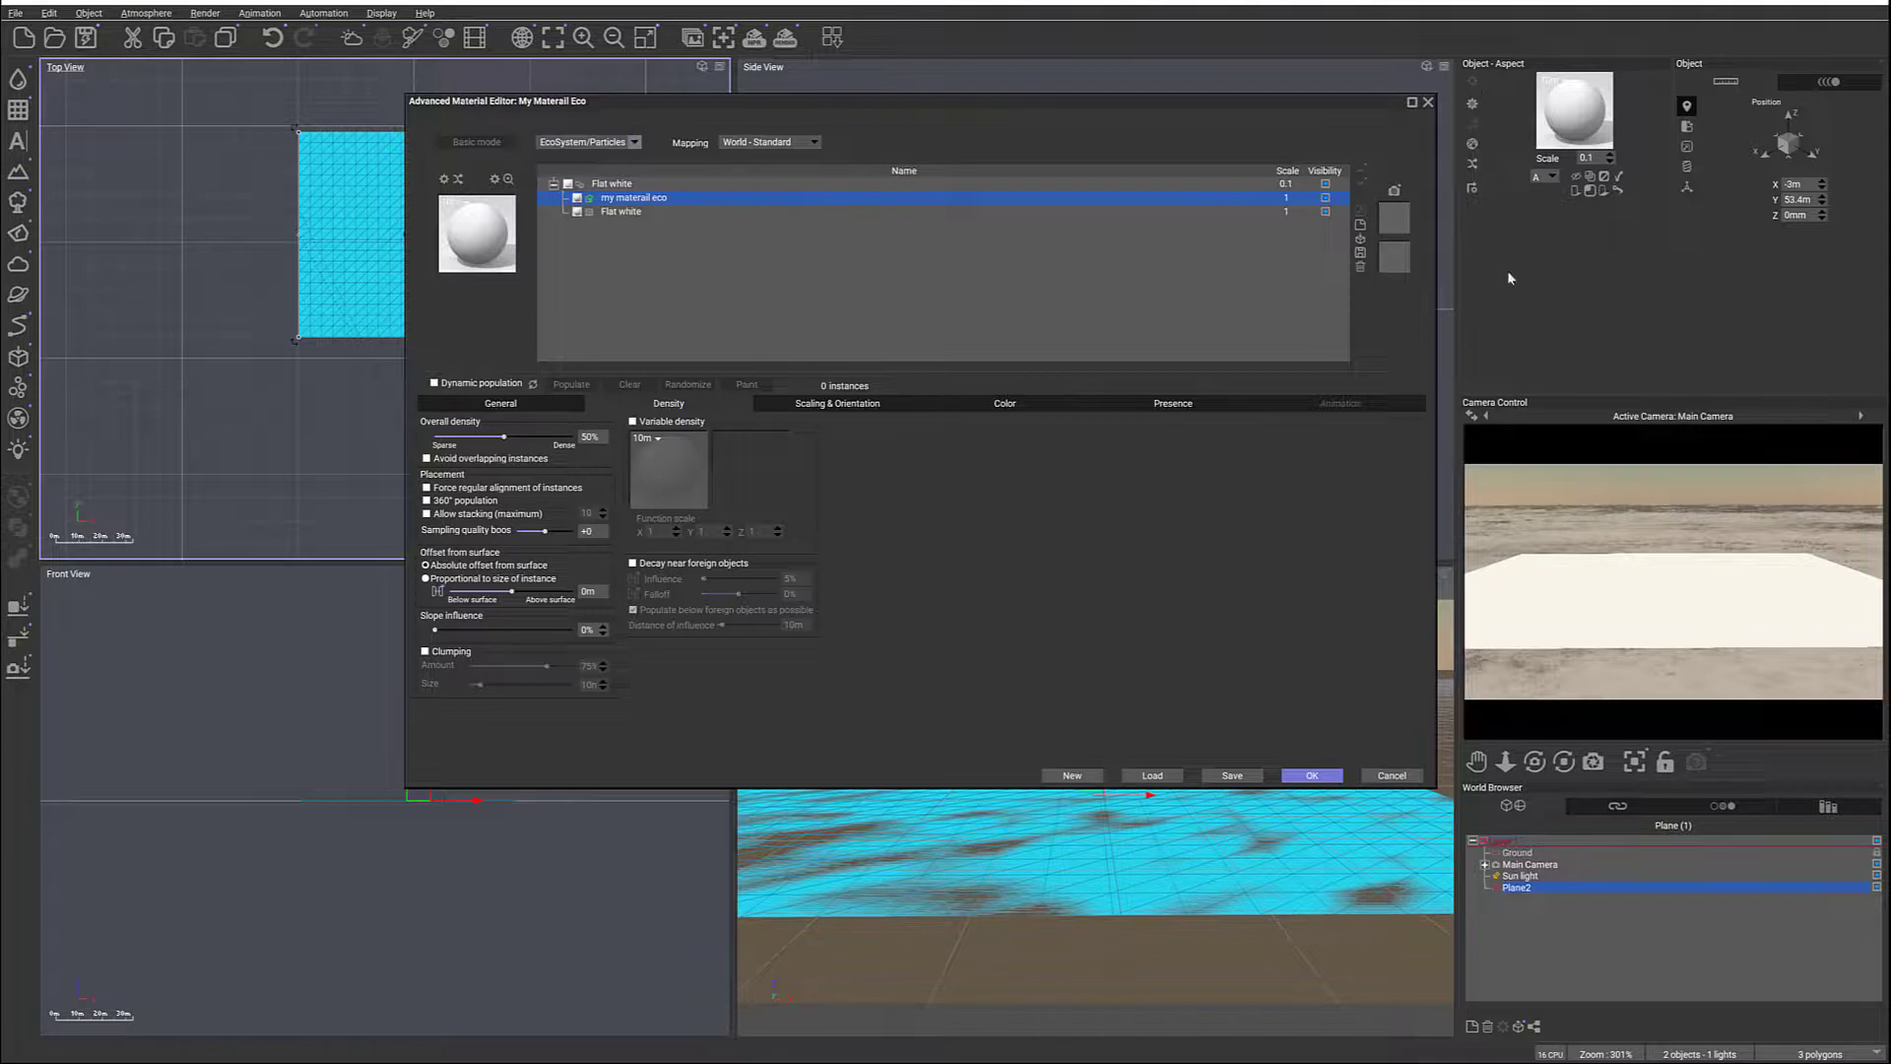
Try adding another layer as a Mixed material on top of the ecosystem layer, and delete it
left_click(1361, 224)
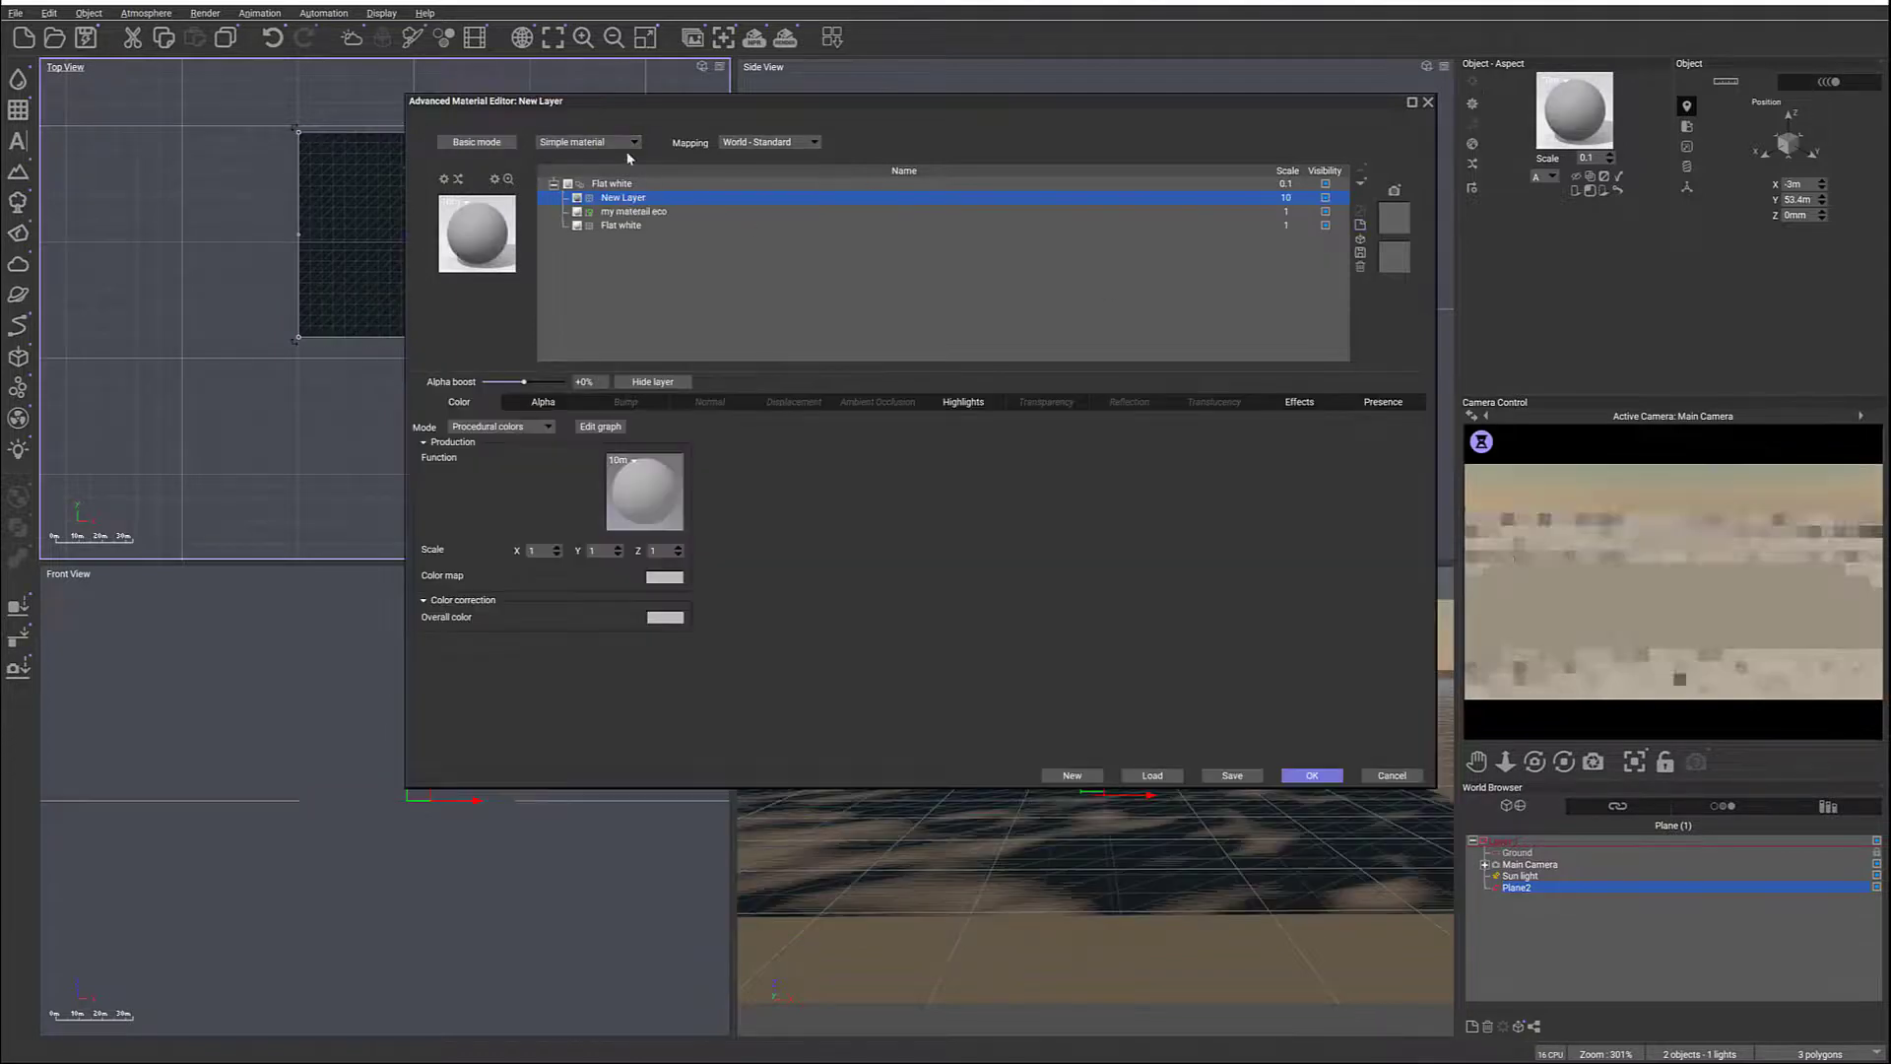
left_click(634, 144)
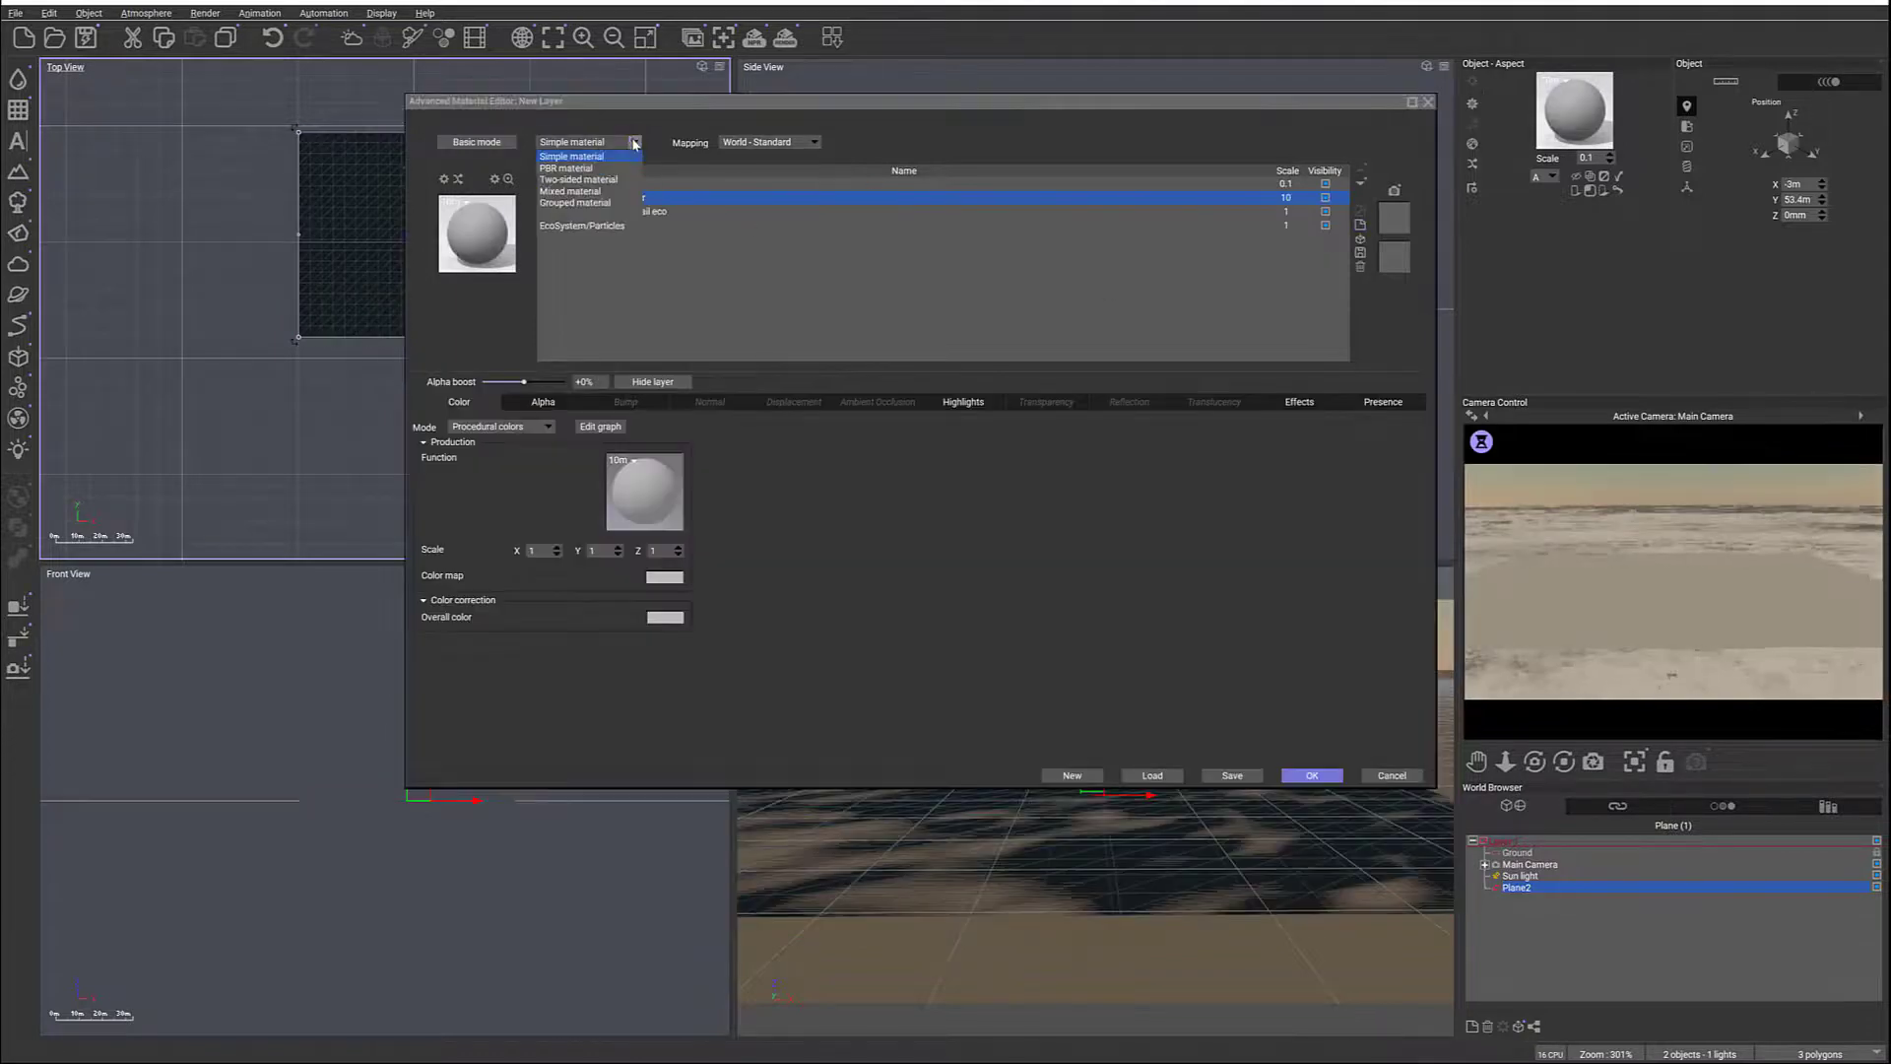
left_click(592, 193)
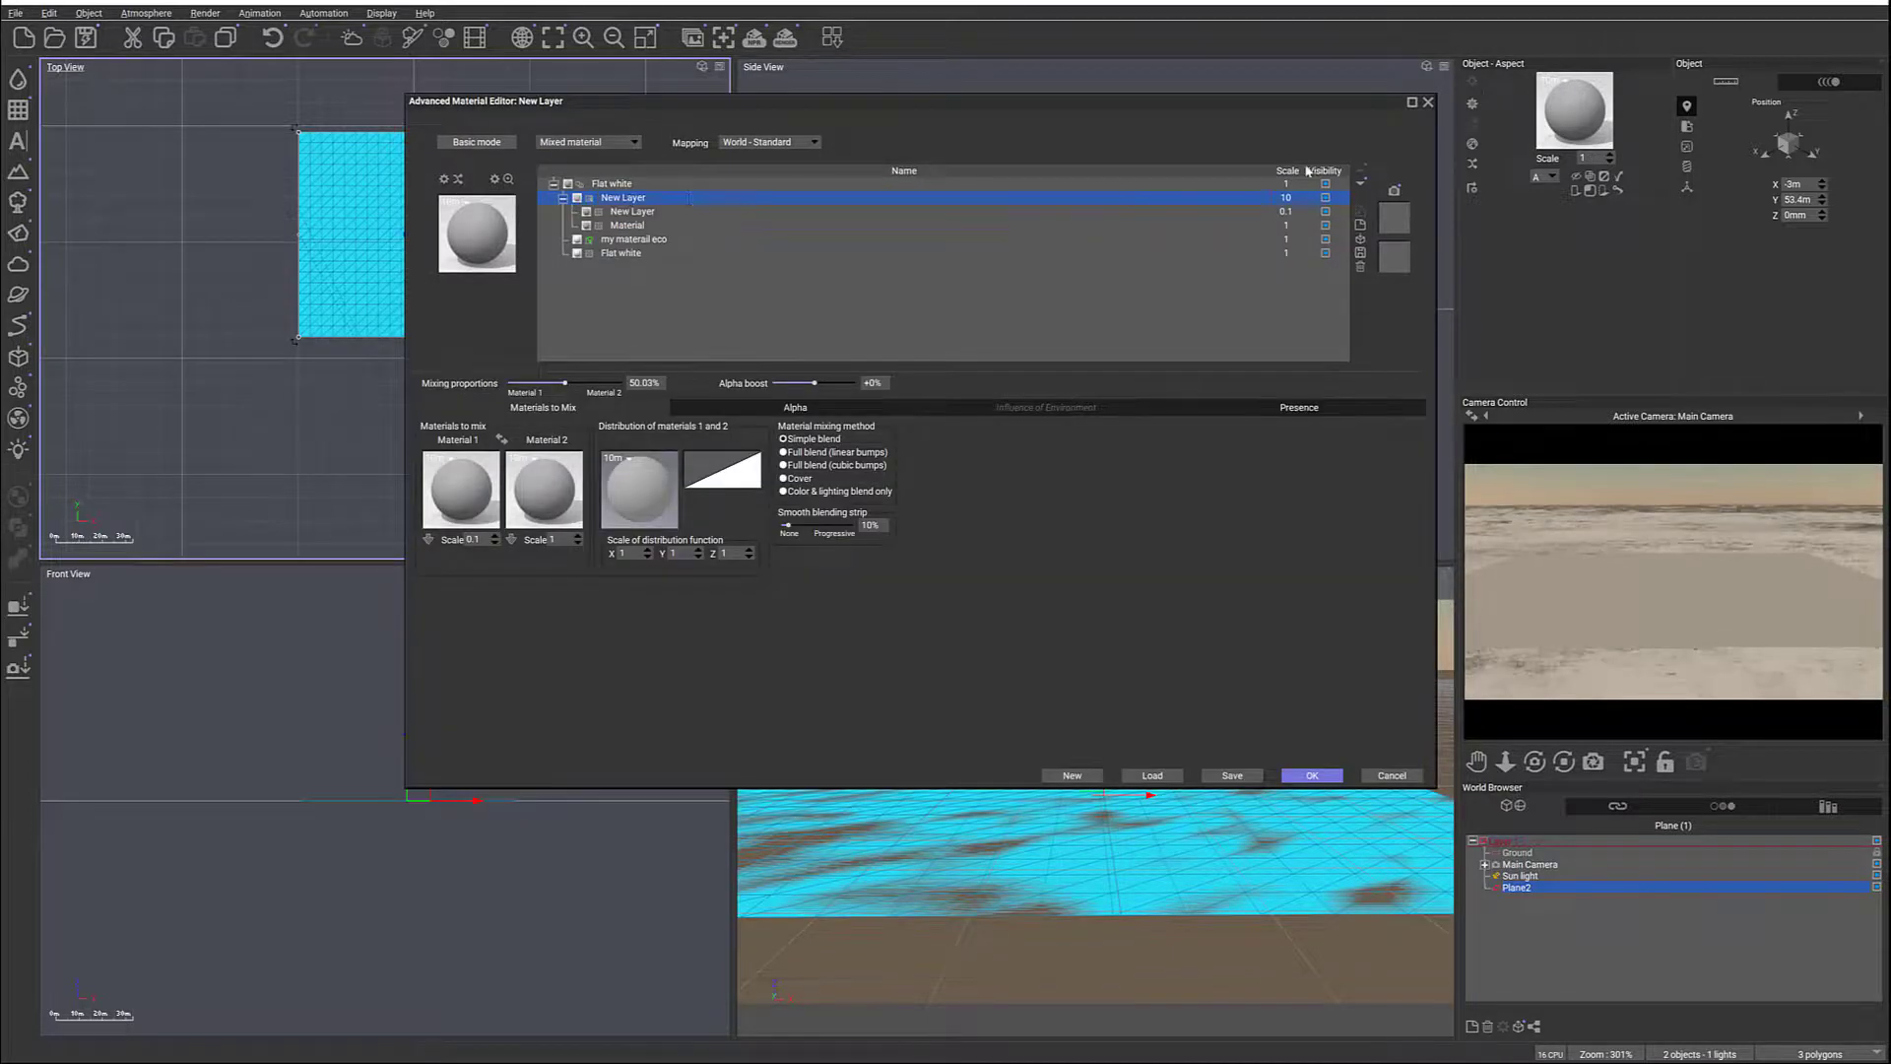
left_click(1360, 266)
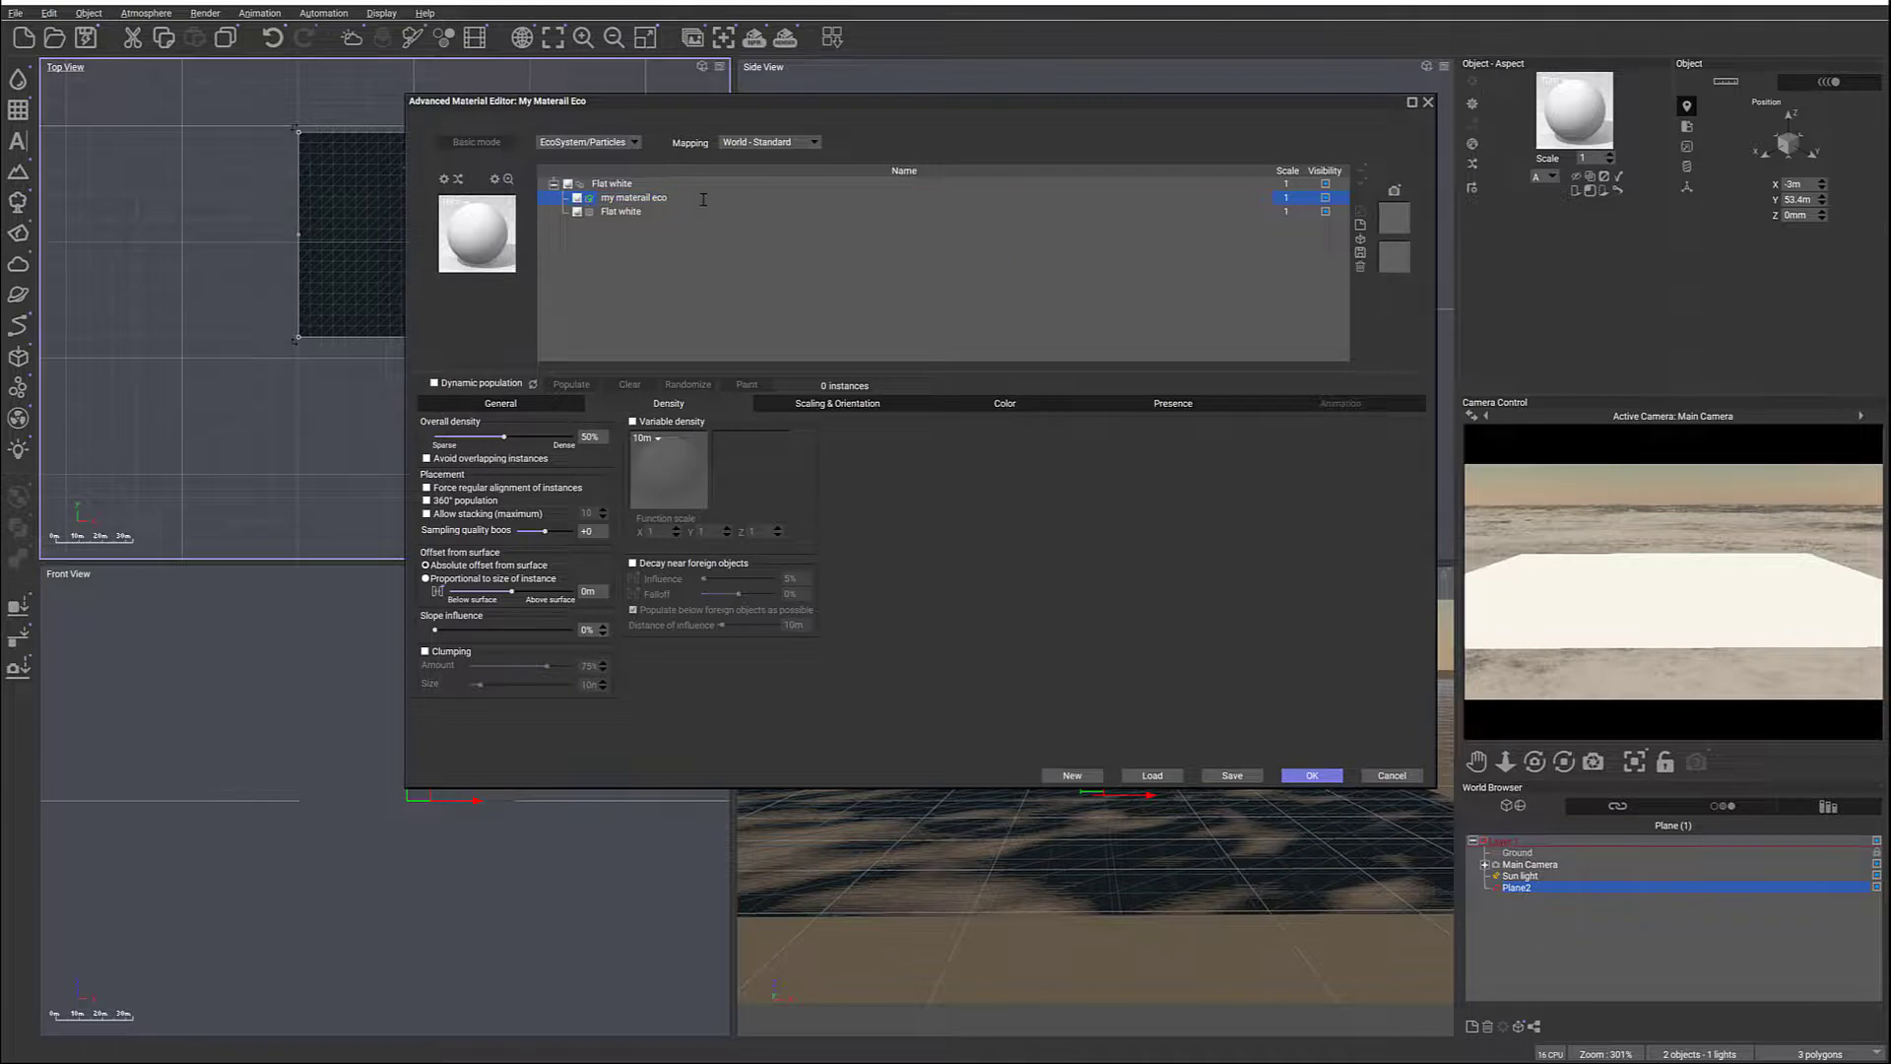
Add a red sphere to the ecosystem layer's population and populate the plane with it
left_click(678, 402)
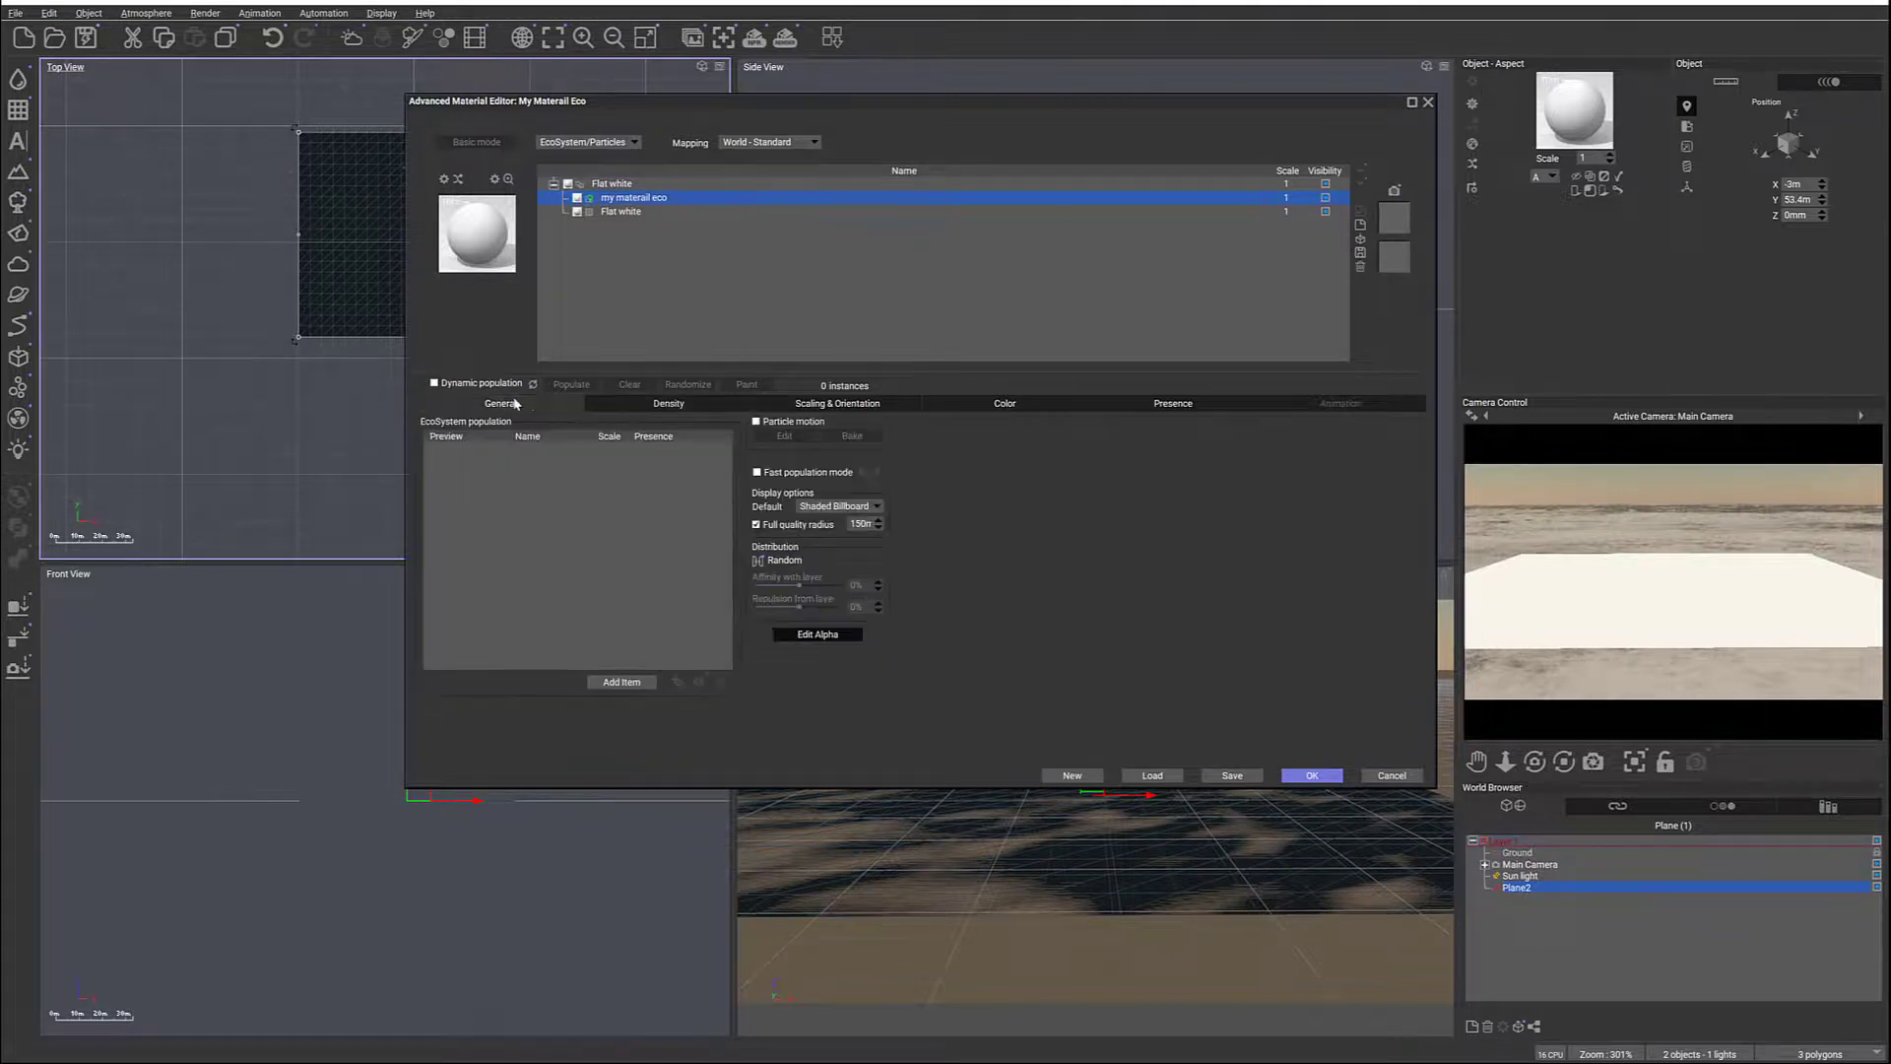
left_click(623, 681)
left_click(726, 717)
double_click(406, 270)
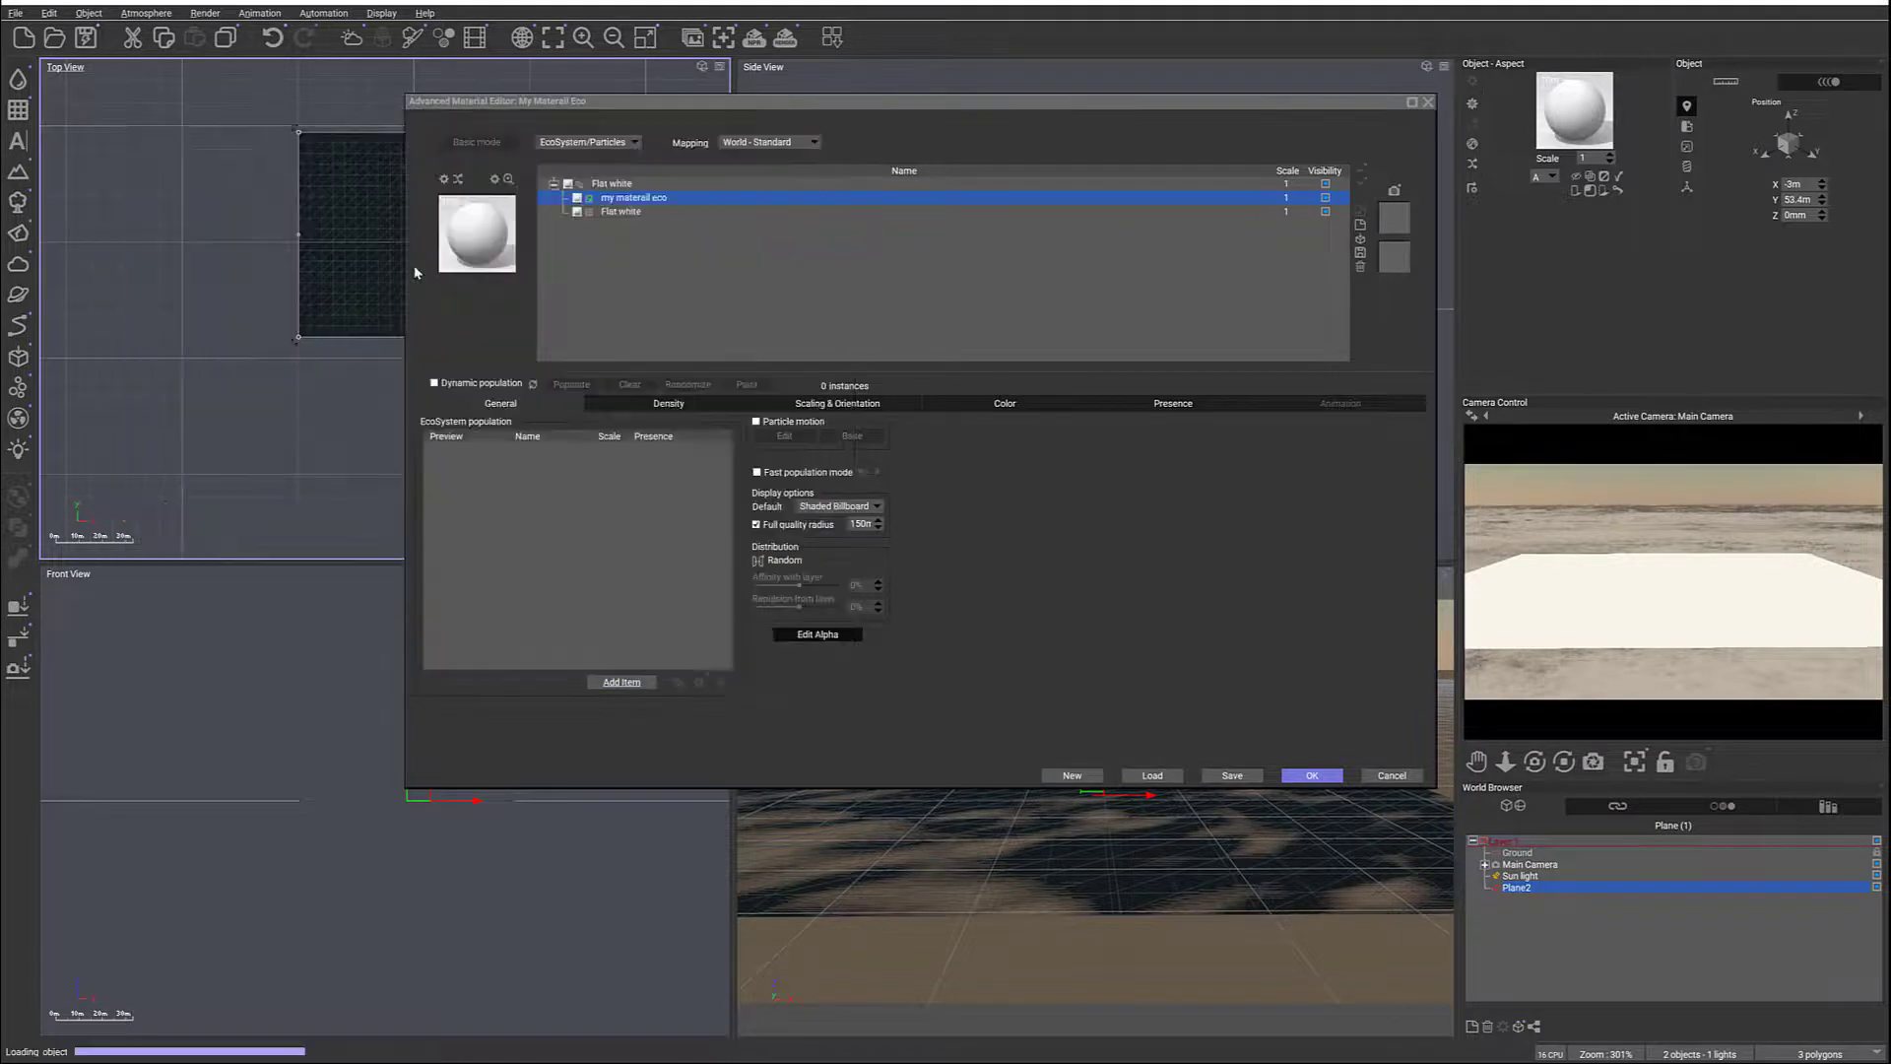
mouse_move(1048, 100)
left_mouse_down()
mouse_move(778, 73)
mouse_move(829, 72)
left_mouse_up()
left_click(353, 356)
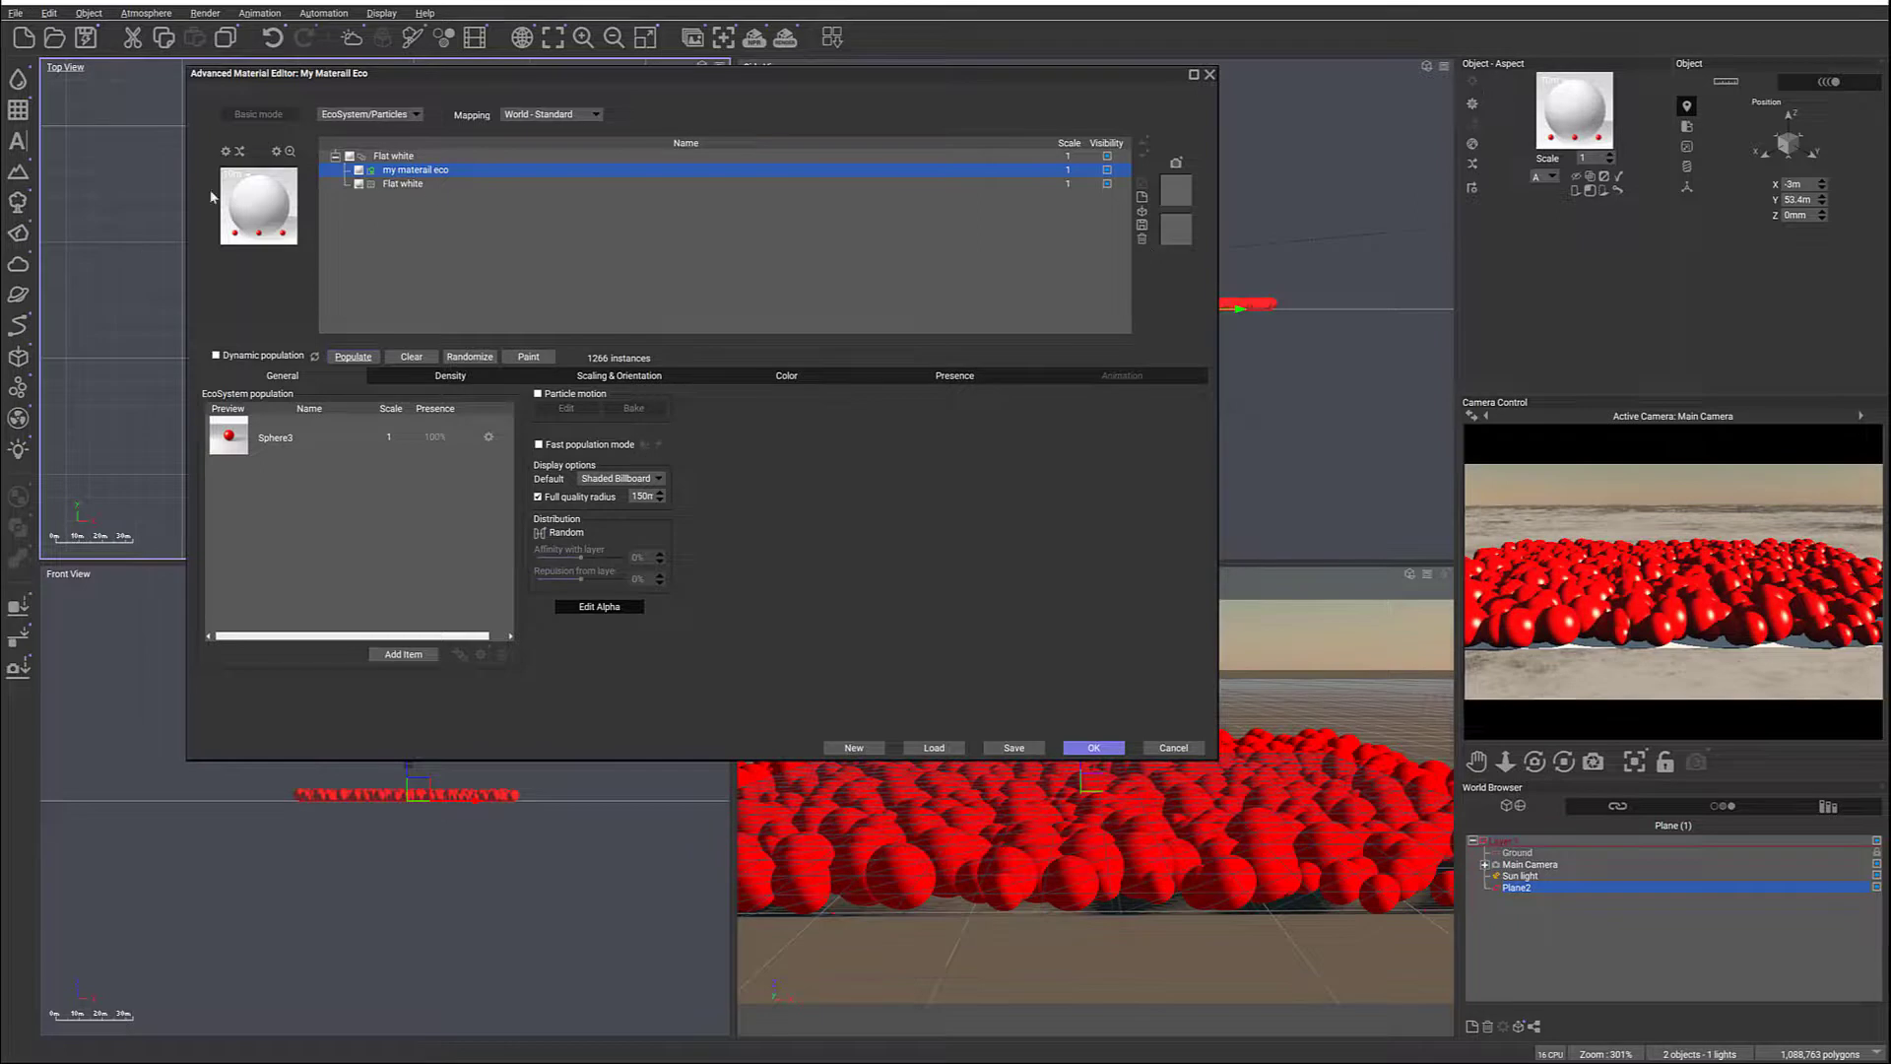
Reposition and narrow the material editor to uncover the populated plane in the top view and the camera preview
left_click_drag(600, 77, 920, 72)
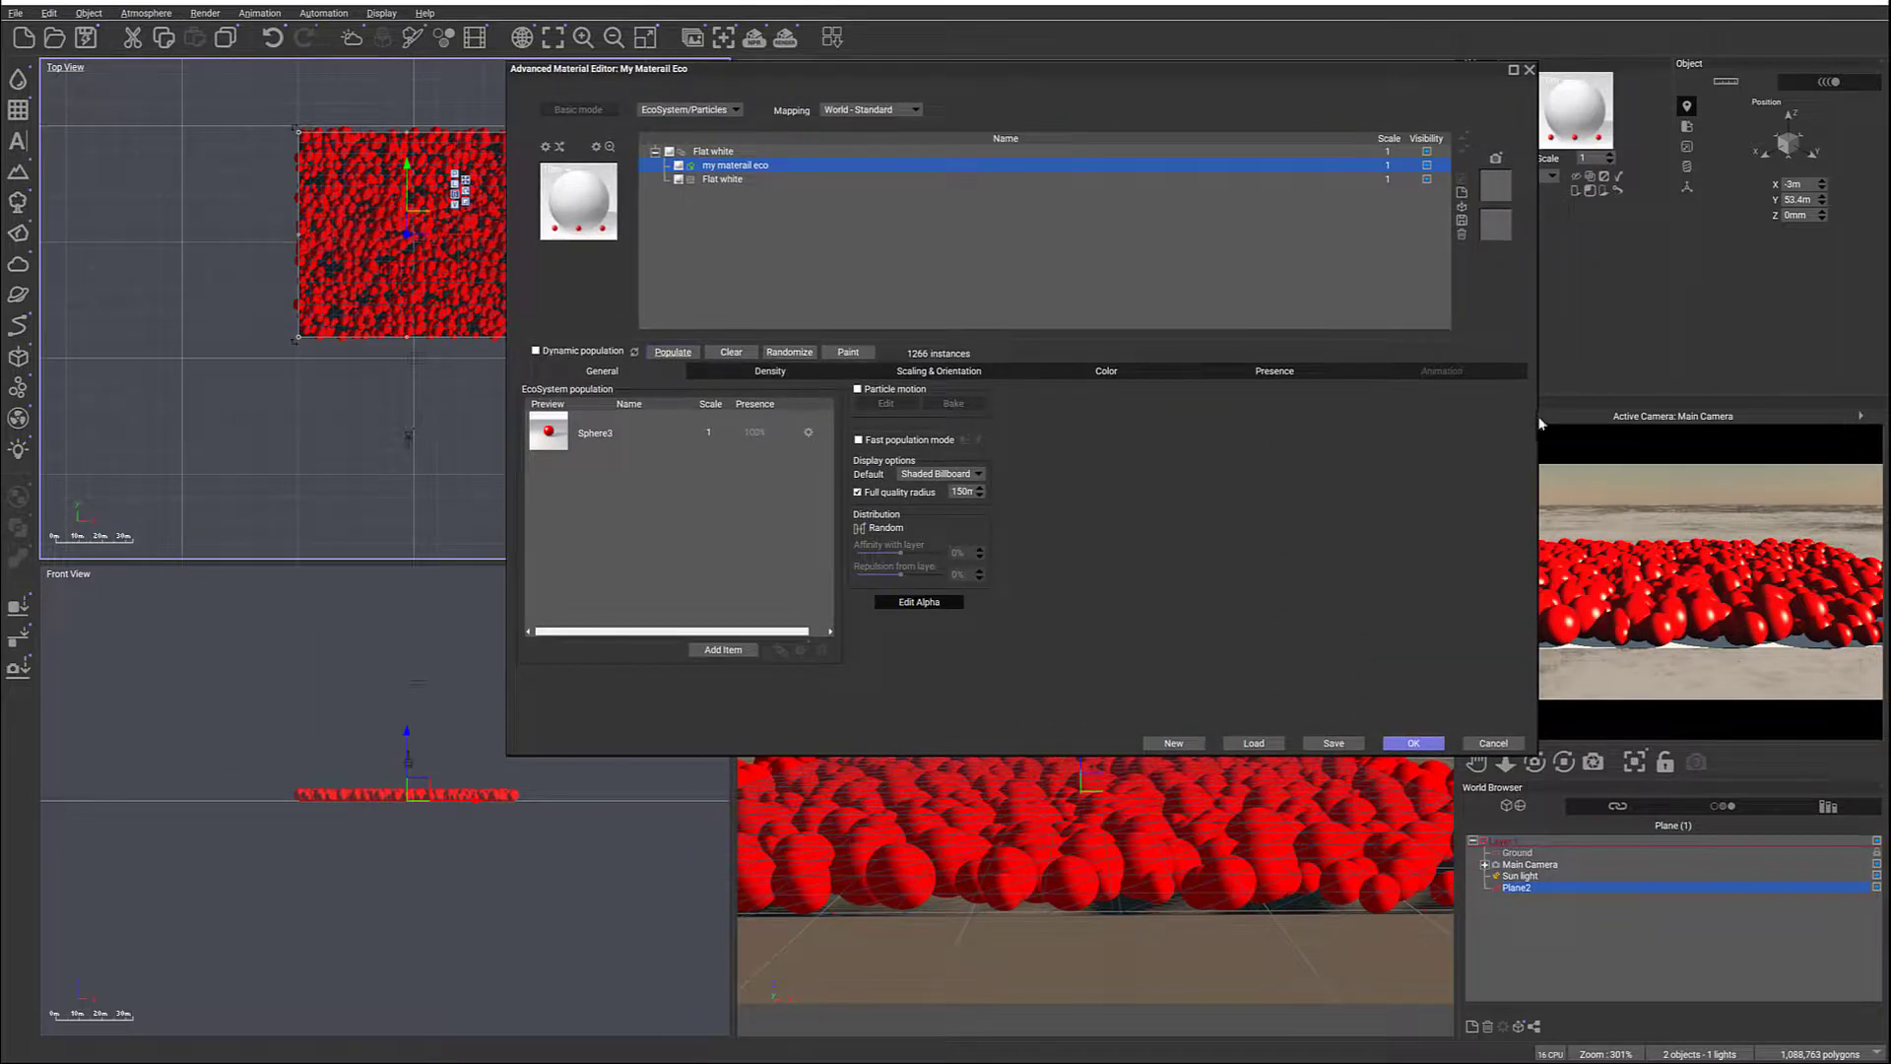
left_click_drag(1536, 418, 1458, 419)
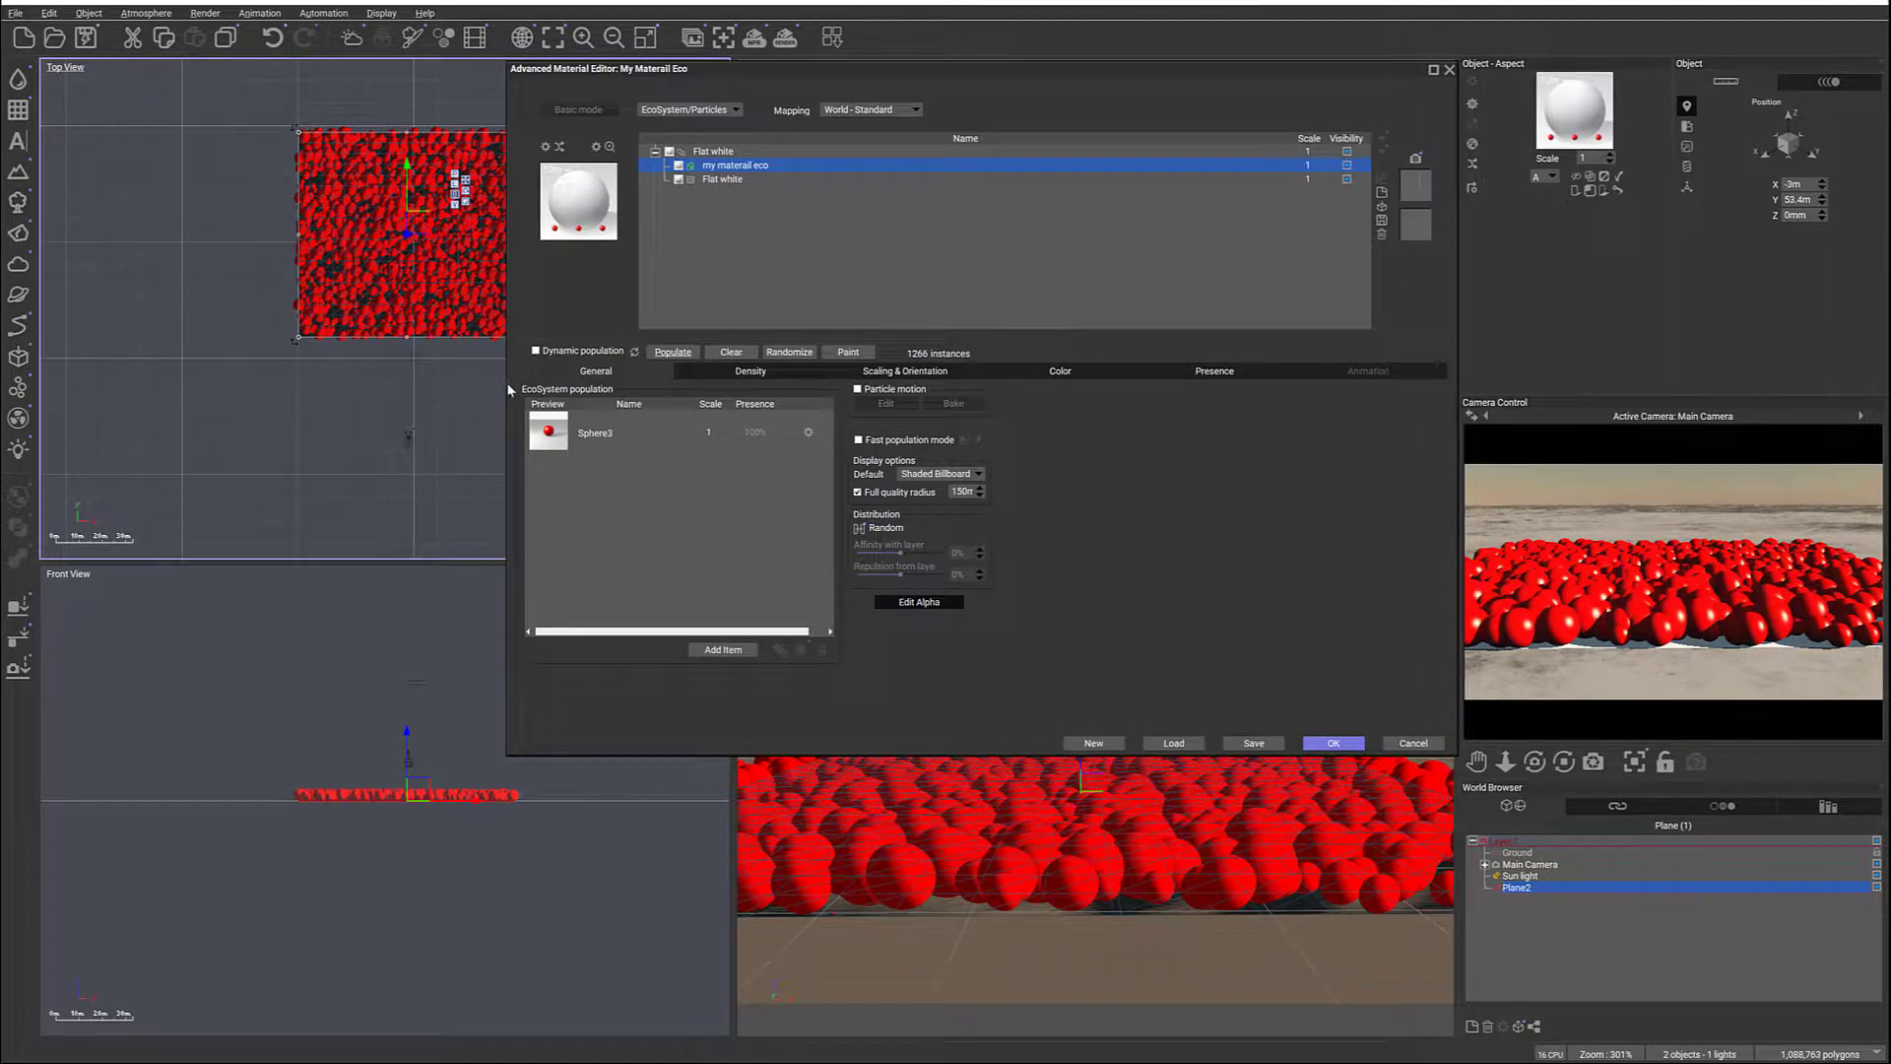
left_click_drag(505, 389, 557, 389)
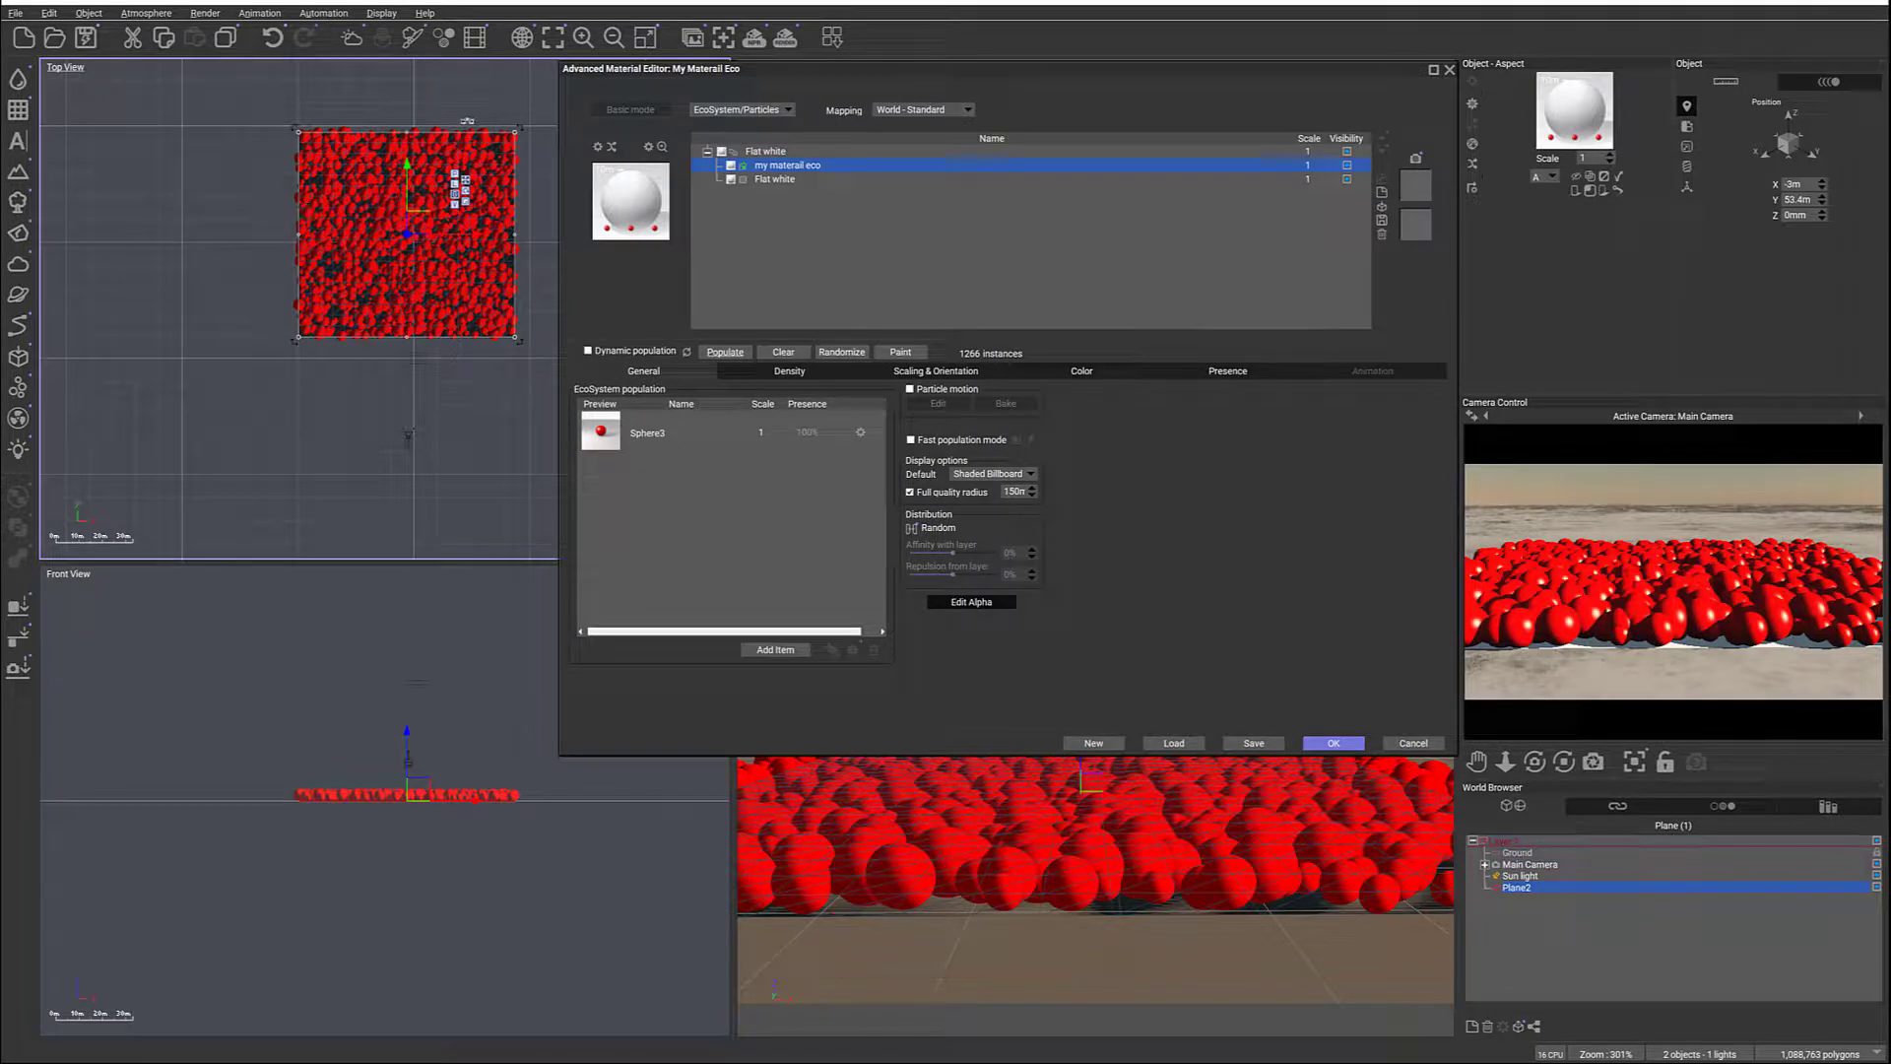
Lower the "my materail eco" layer's overall density to 19%, avoid overlapping instances, and repopulate the plane
left_click(791, 372)
left_click_drag(676, 405, 632, 405)
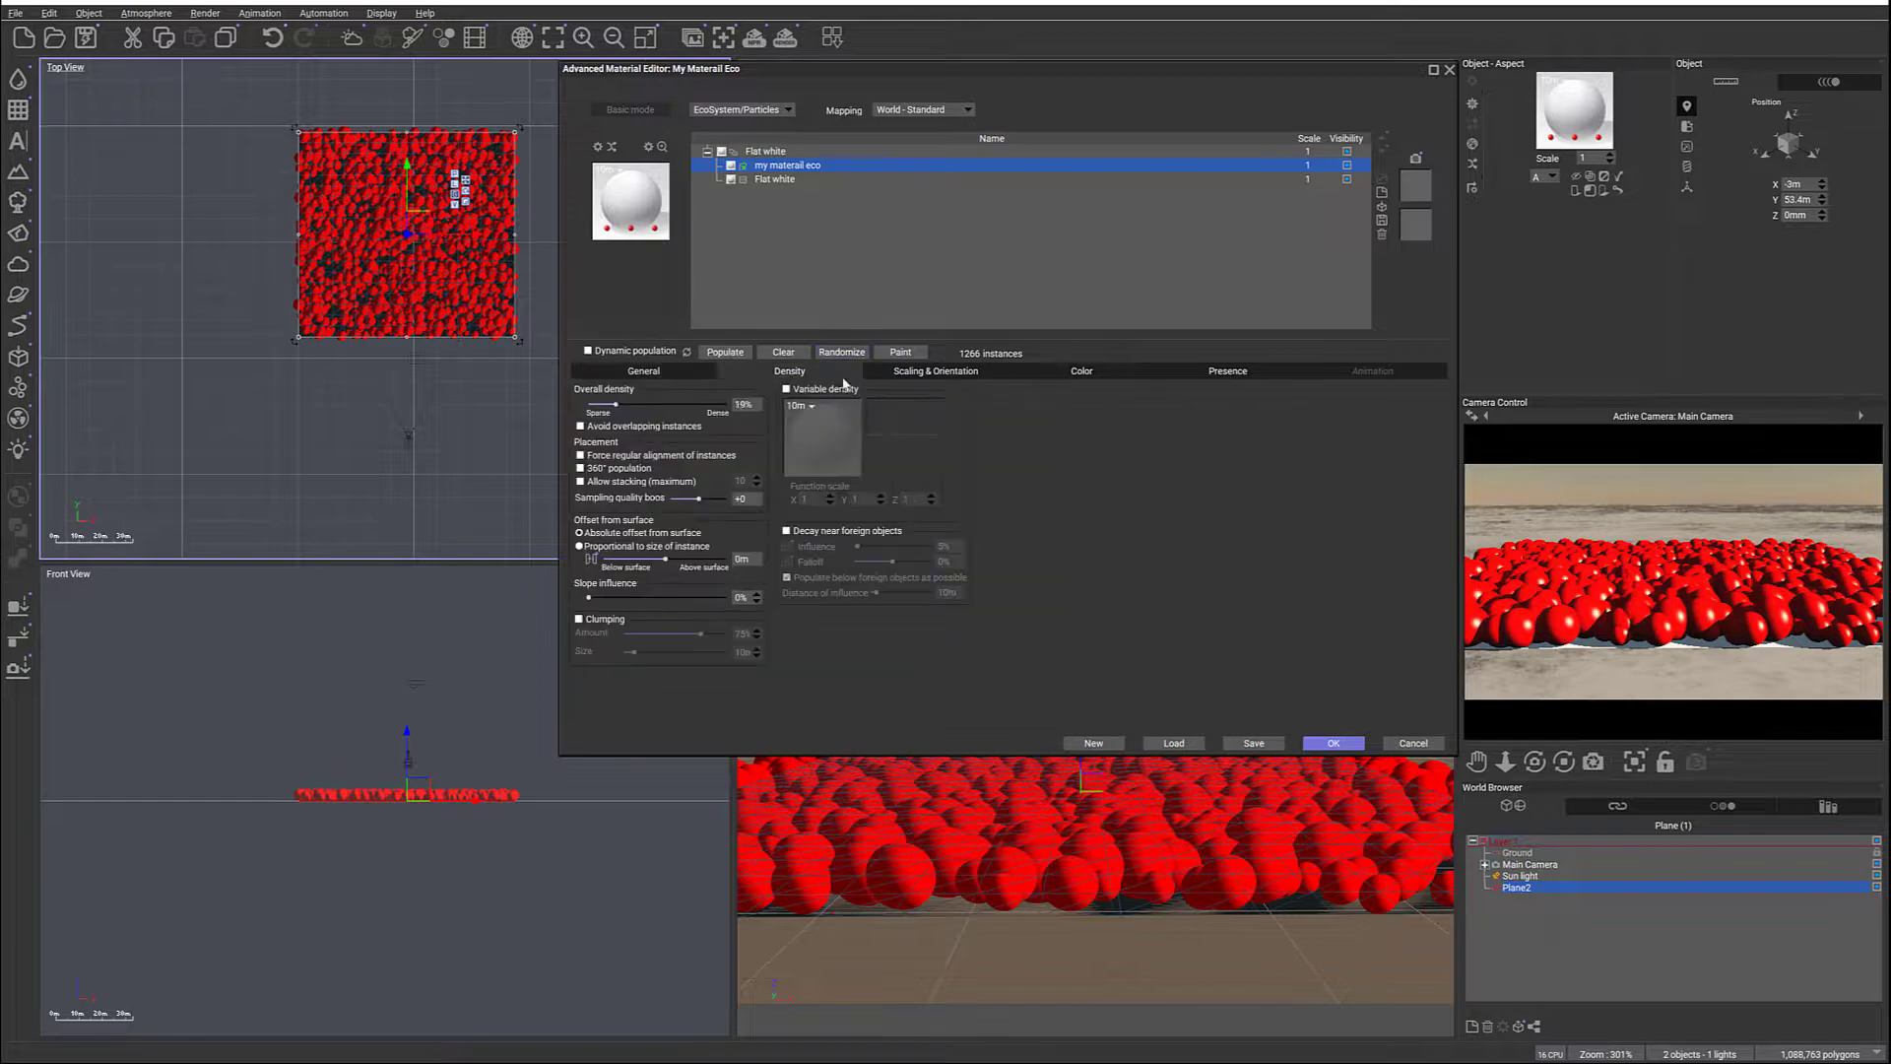
left_click(725, 352)
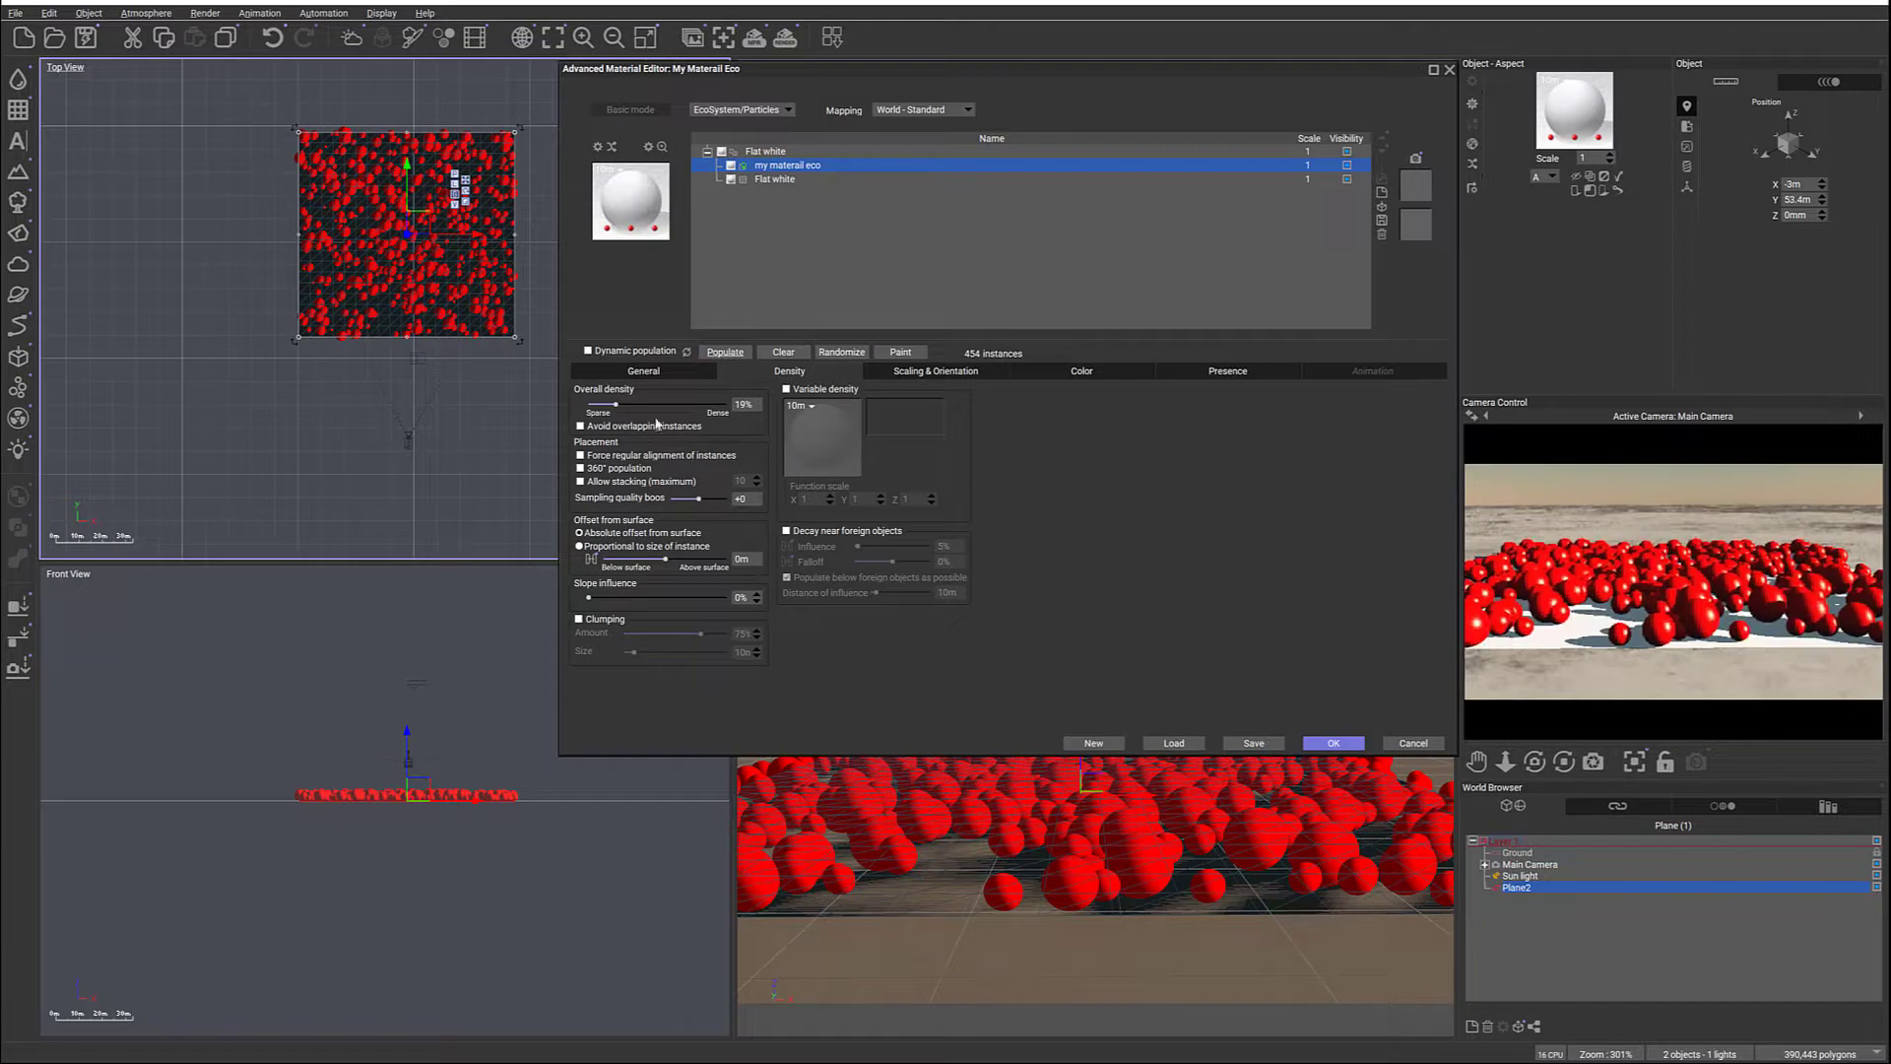
left_click(581, 427)
left_click(729, 353)
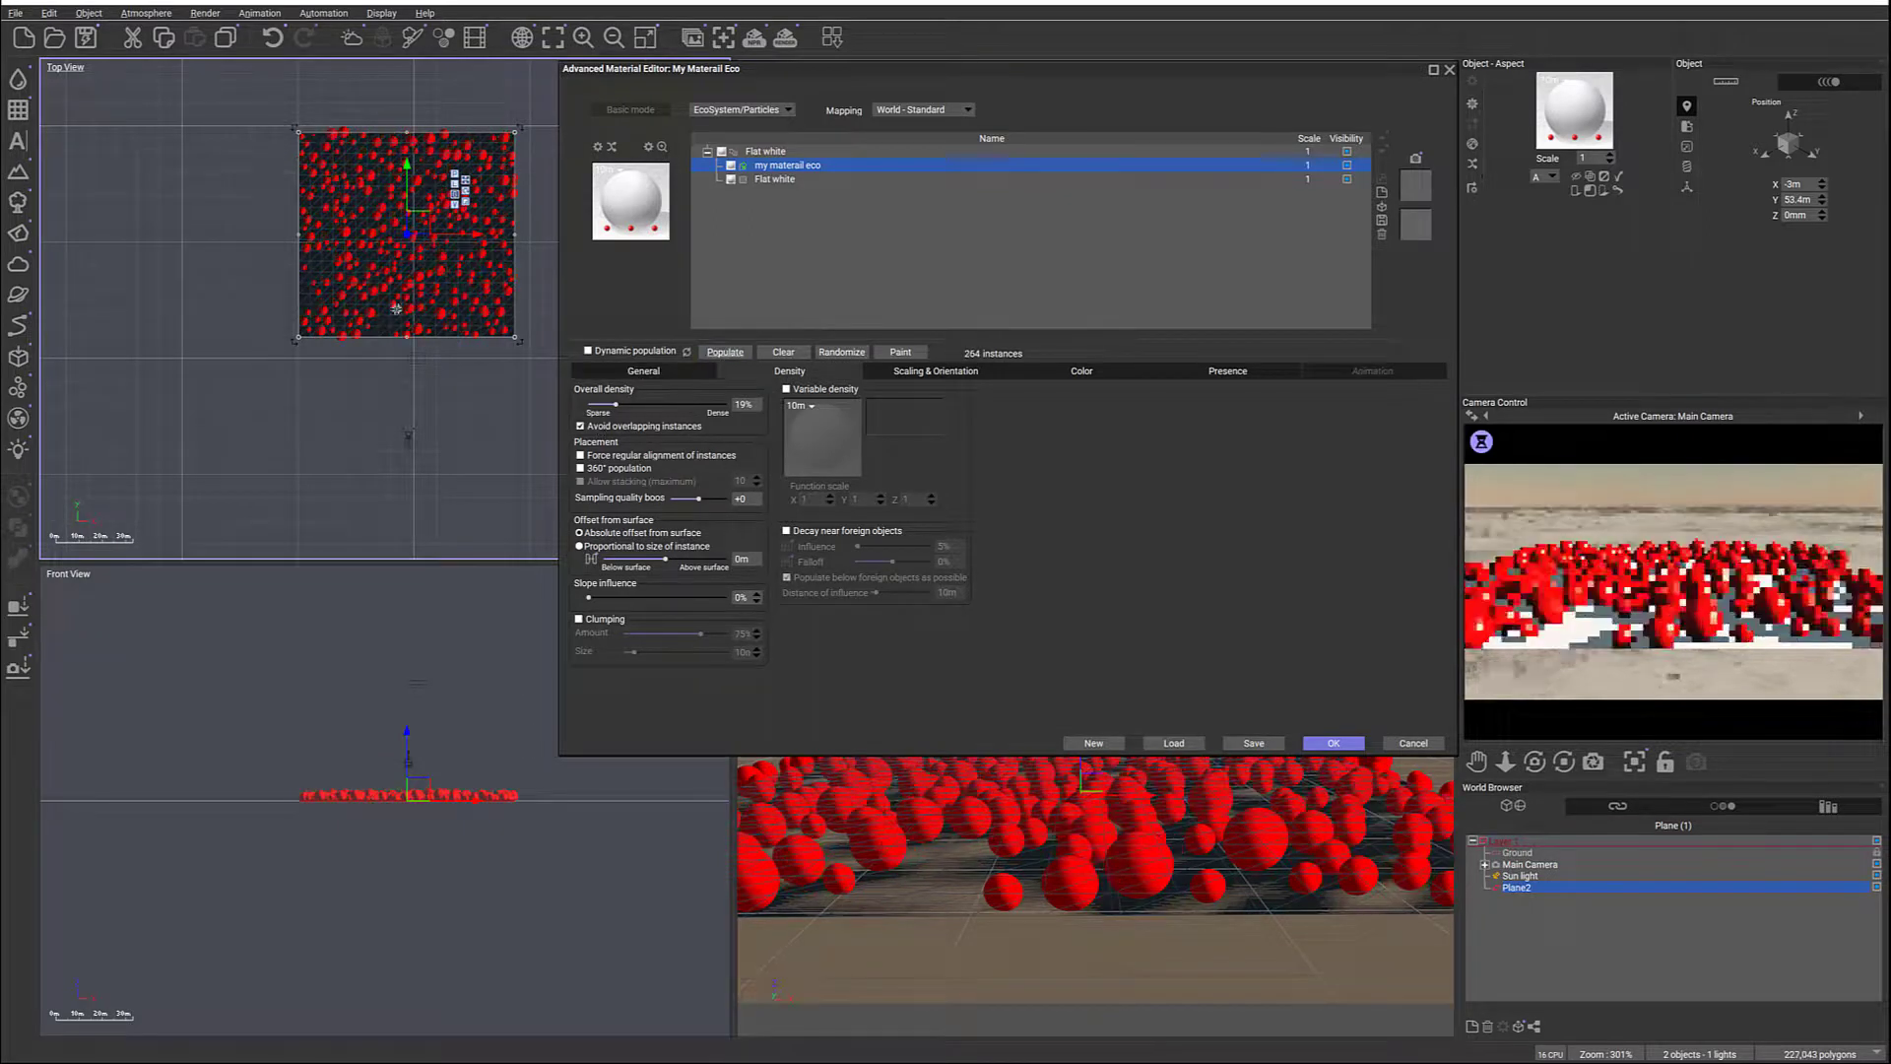
Reduce the red sphere layer's overall density to 3% and repopulate the plane
left_click_drag(615, 404, 658, 407)
left_click(722, 353)
left_click(725, 351)
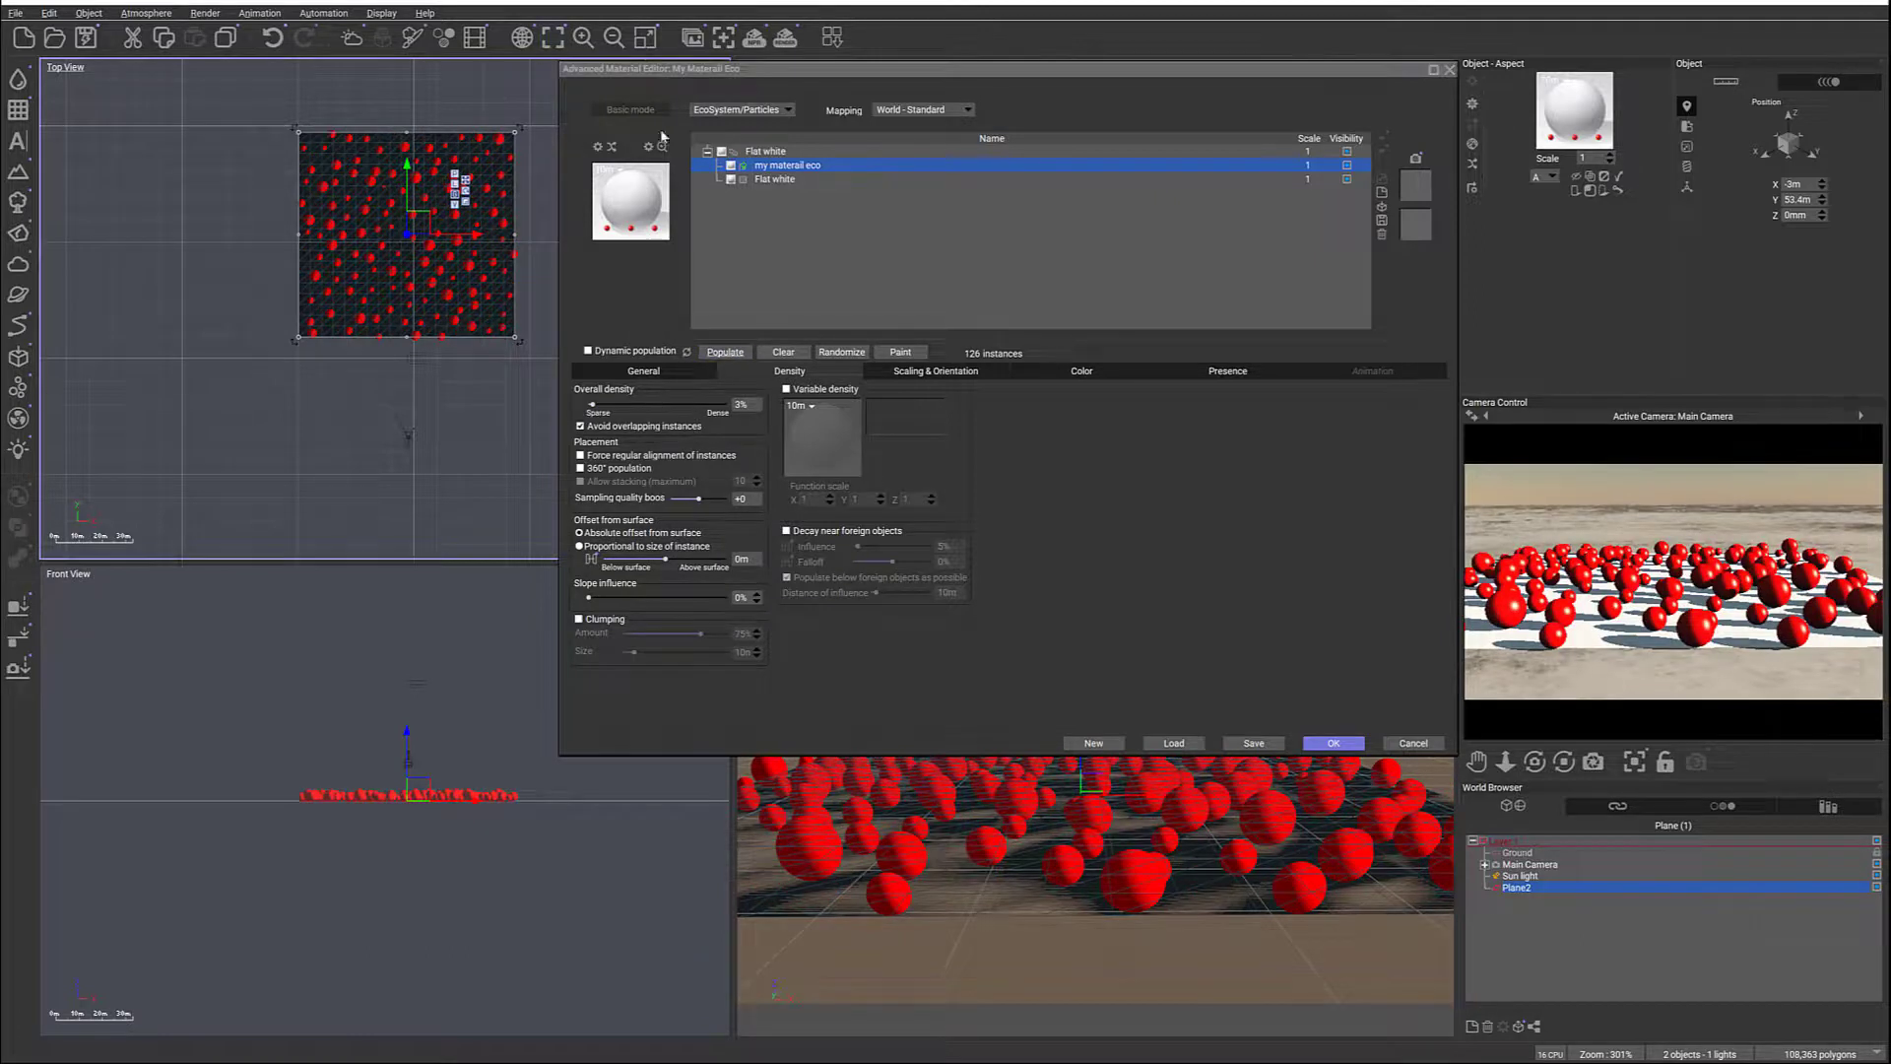
Add a new layer above "my materail eco" and set its type to EcoSystem/Particles
left_click(642, 372)
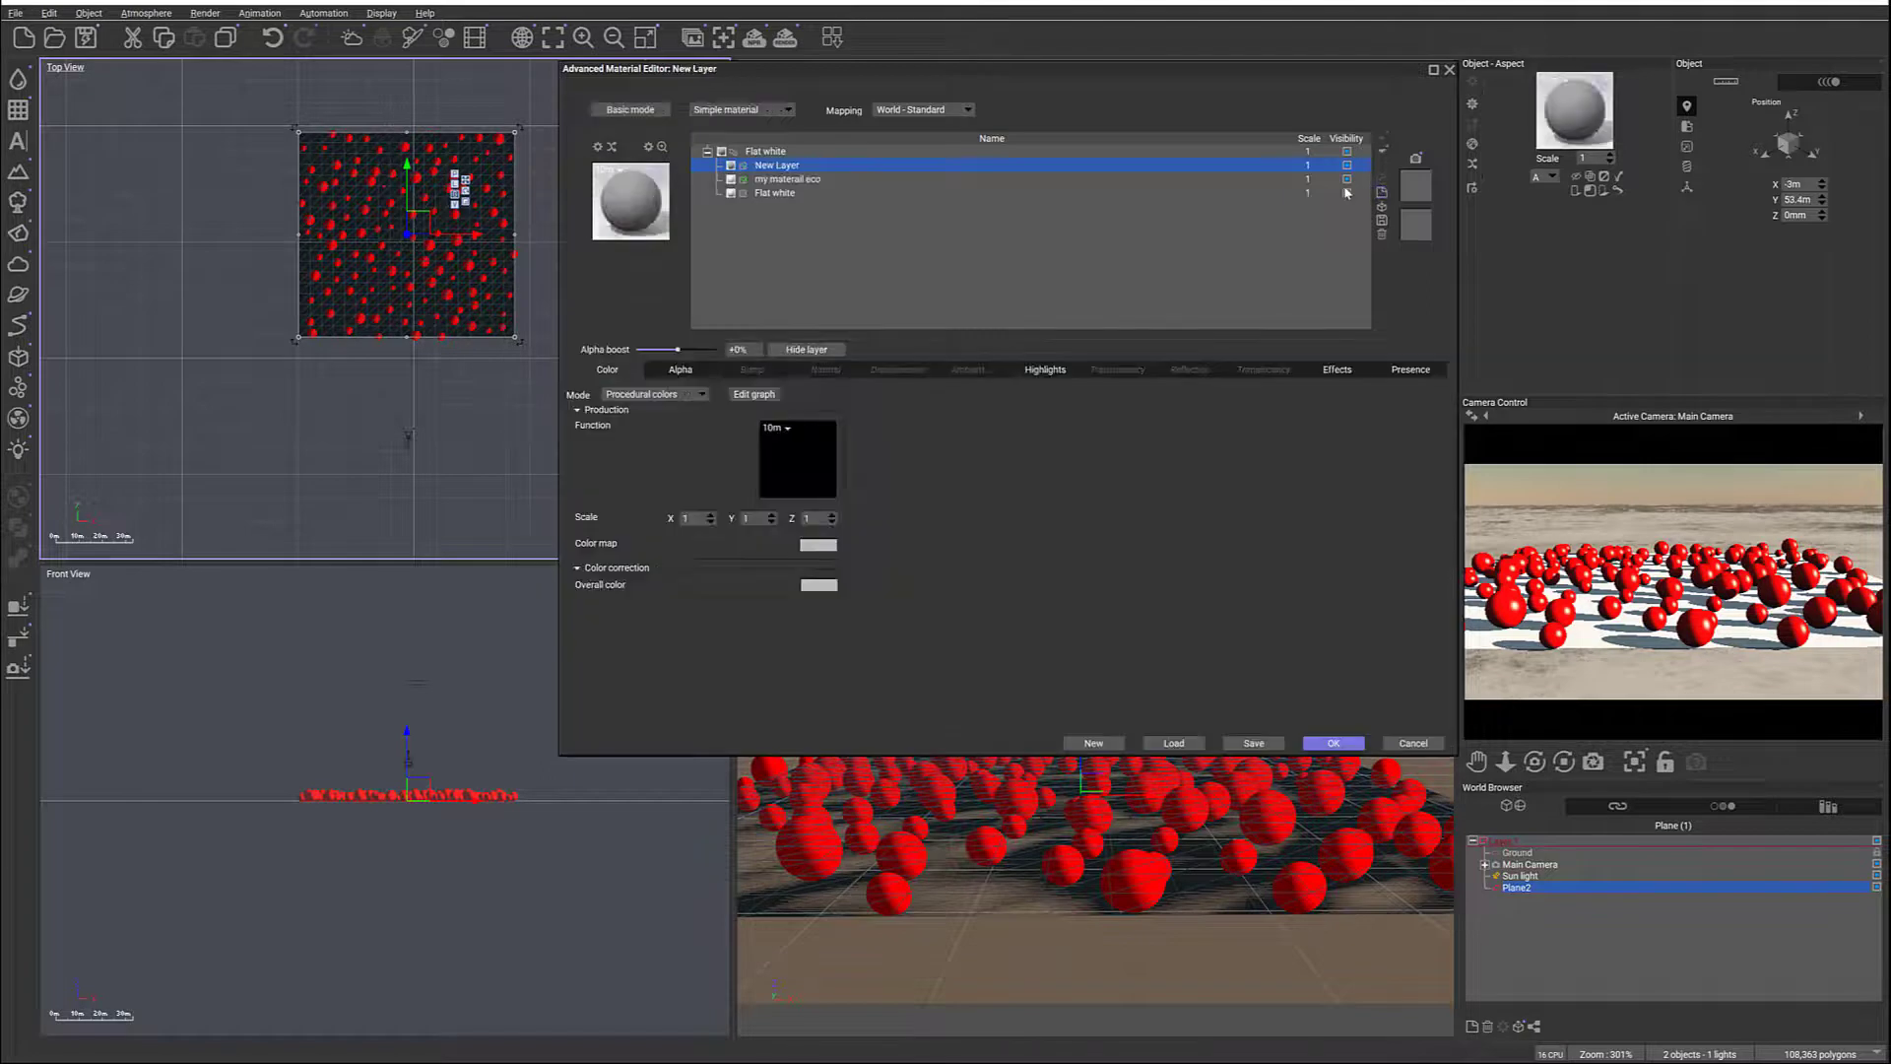
left_click(789, 111)
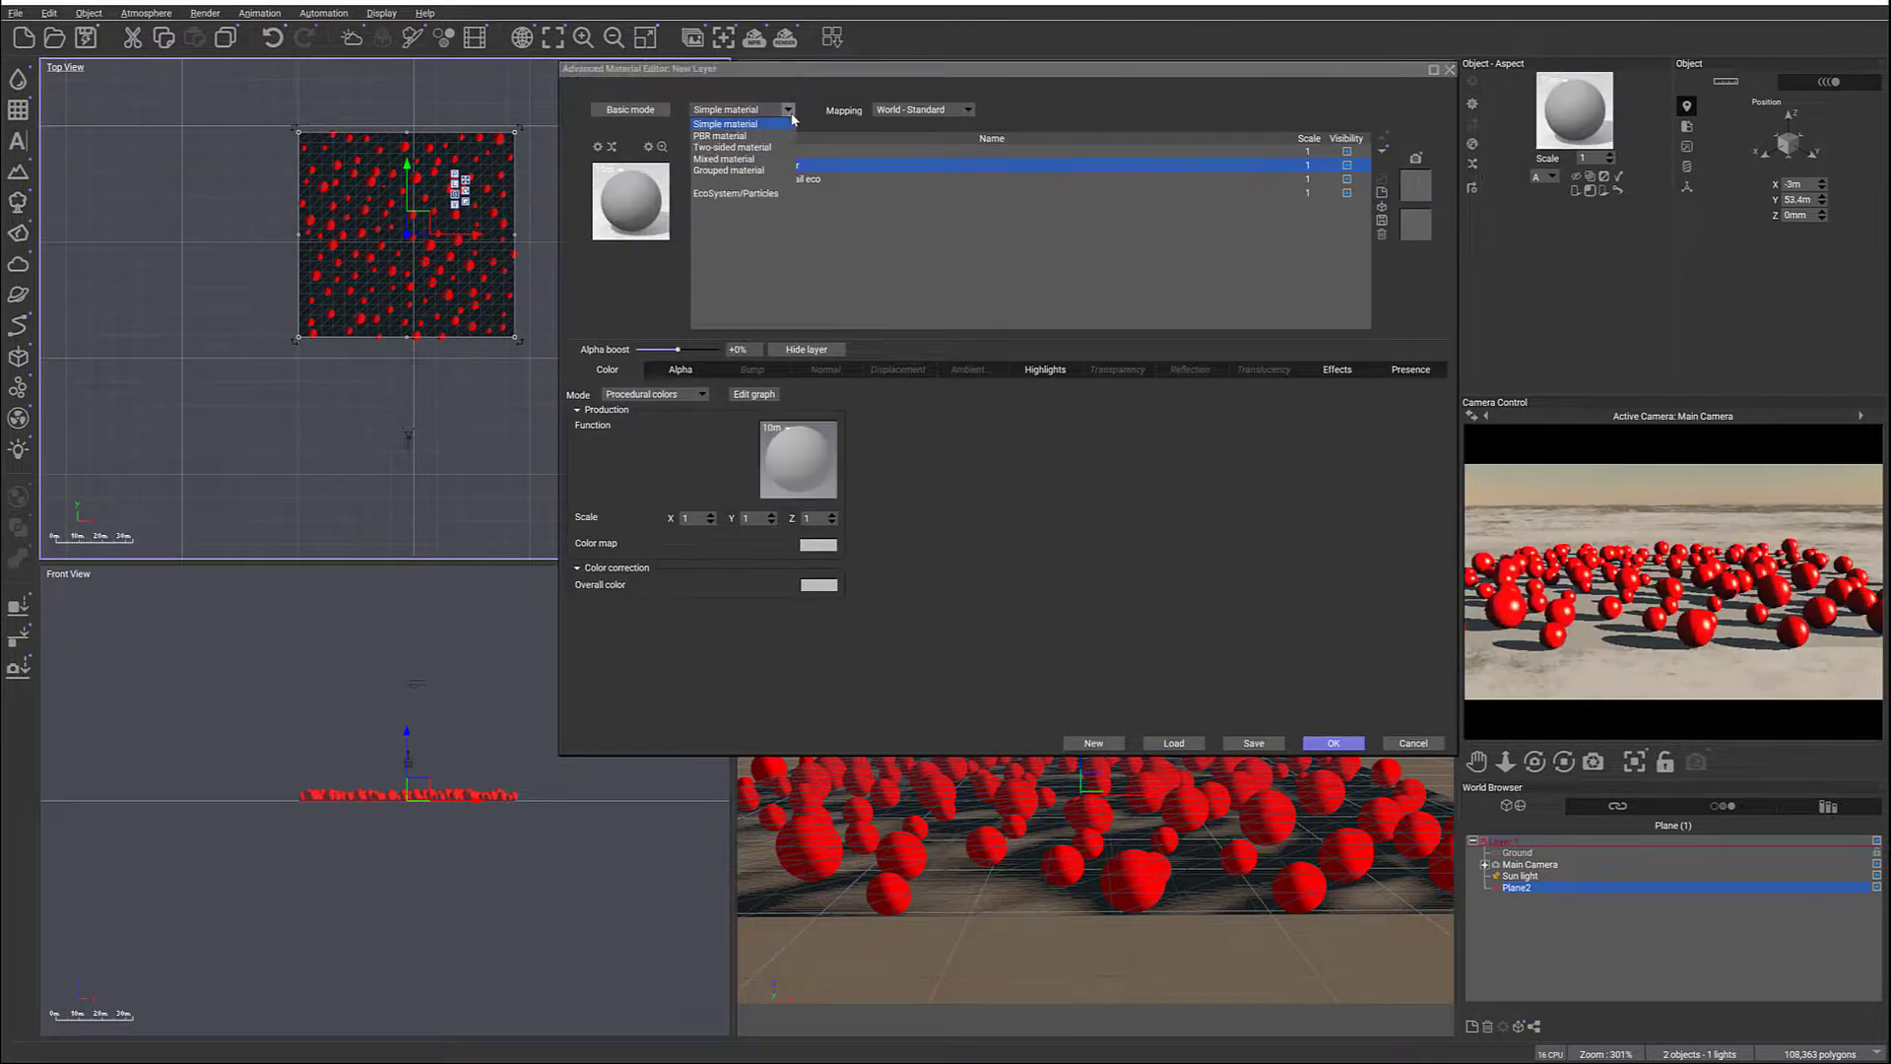
left_click(737, 194)
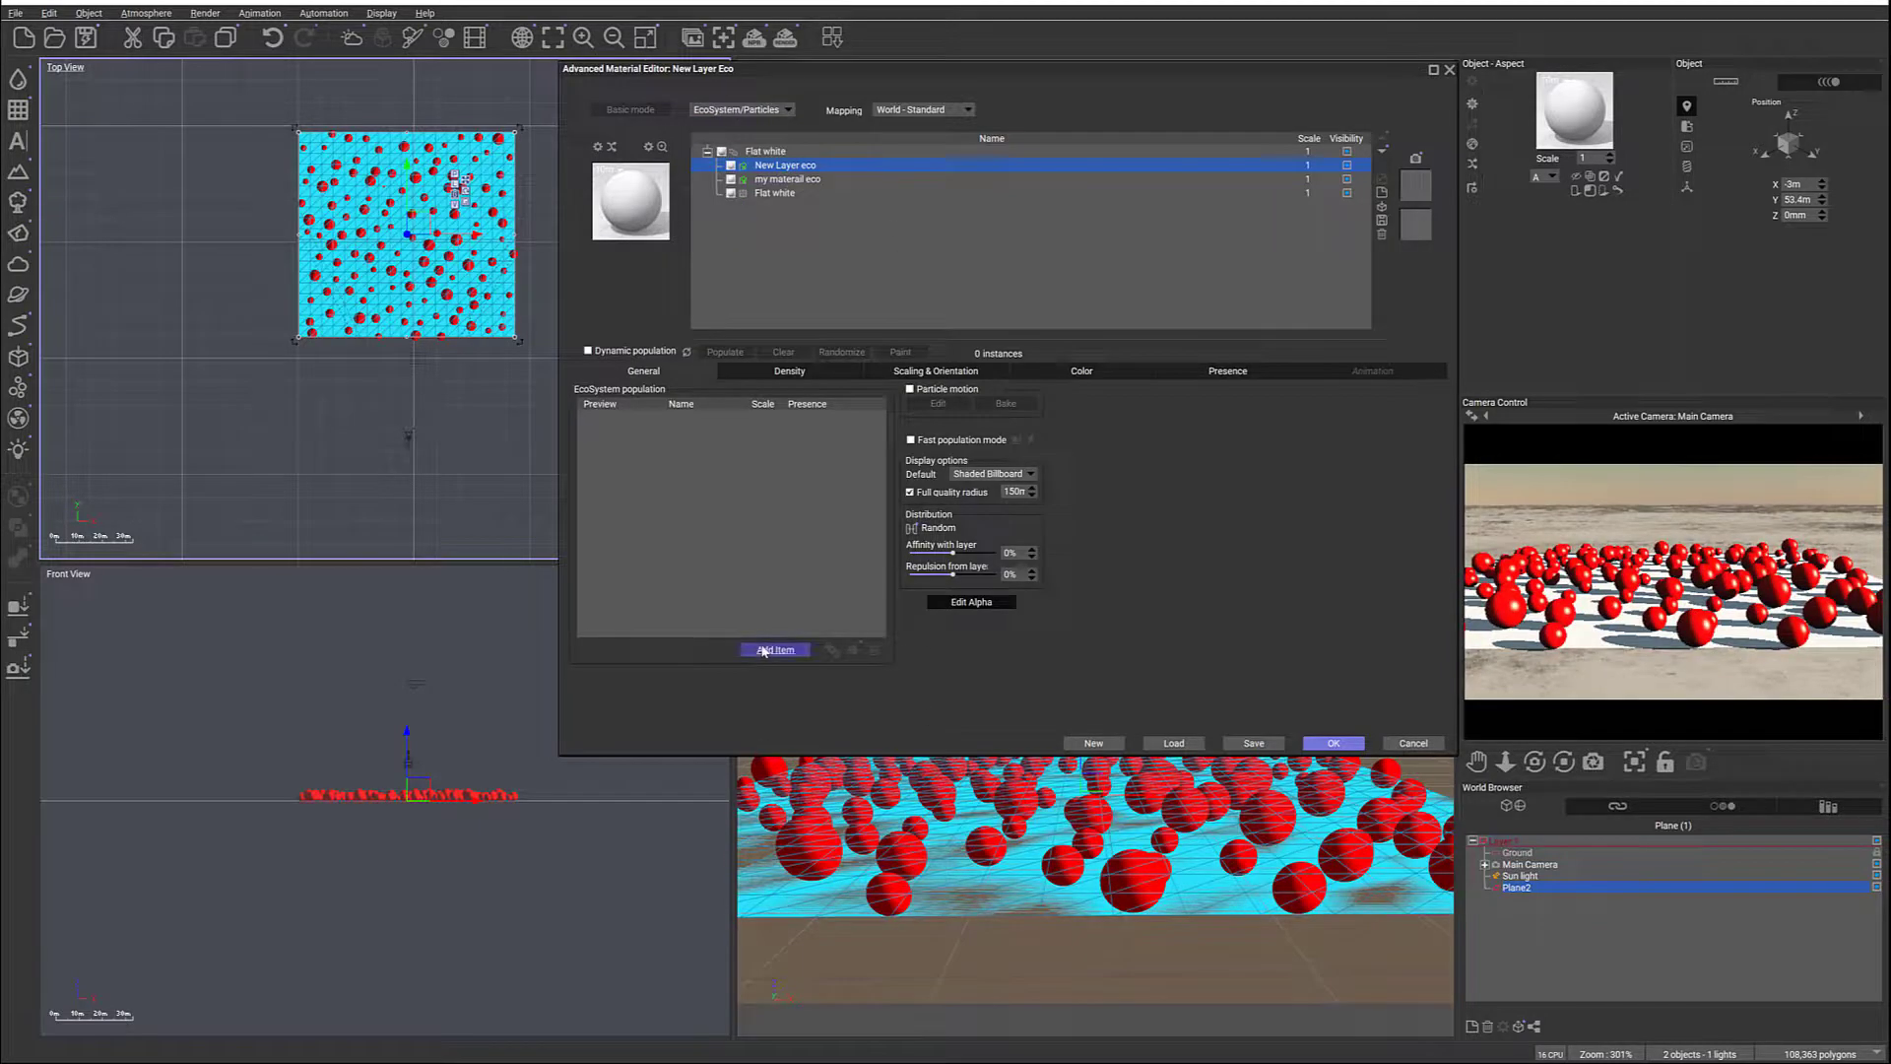
Add the green sphere from the object library to the new ecosystem layer's population and populate the plane with it
left_click(750, 652)
left_click(844, 691)
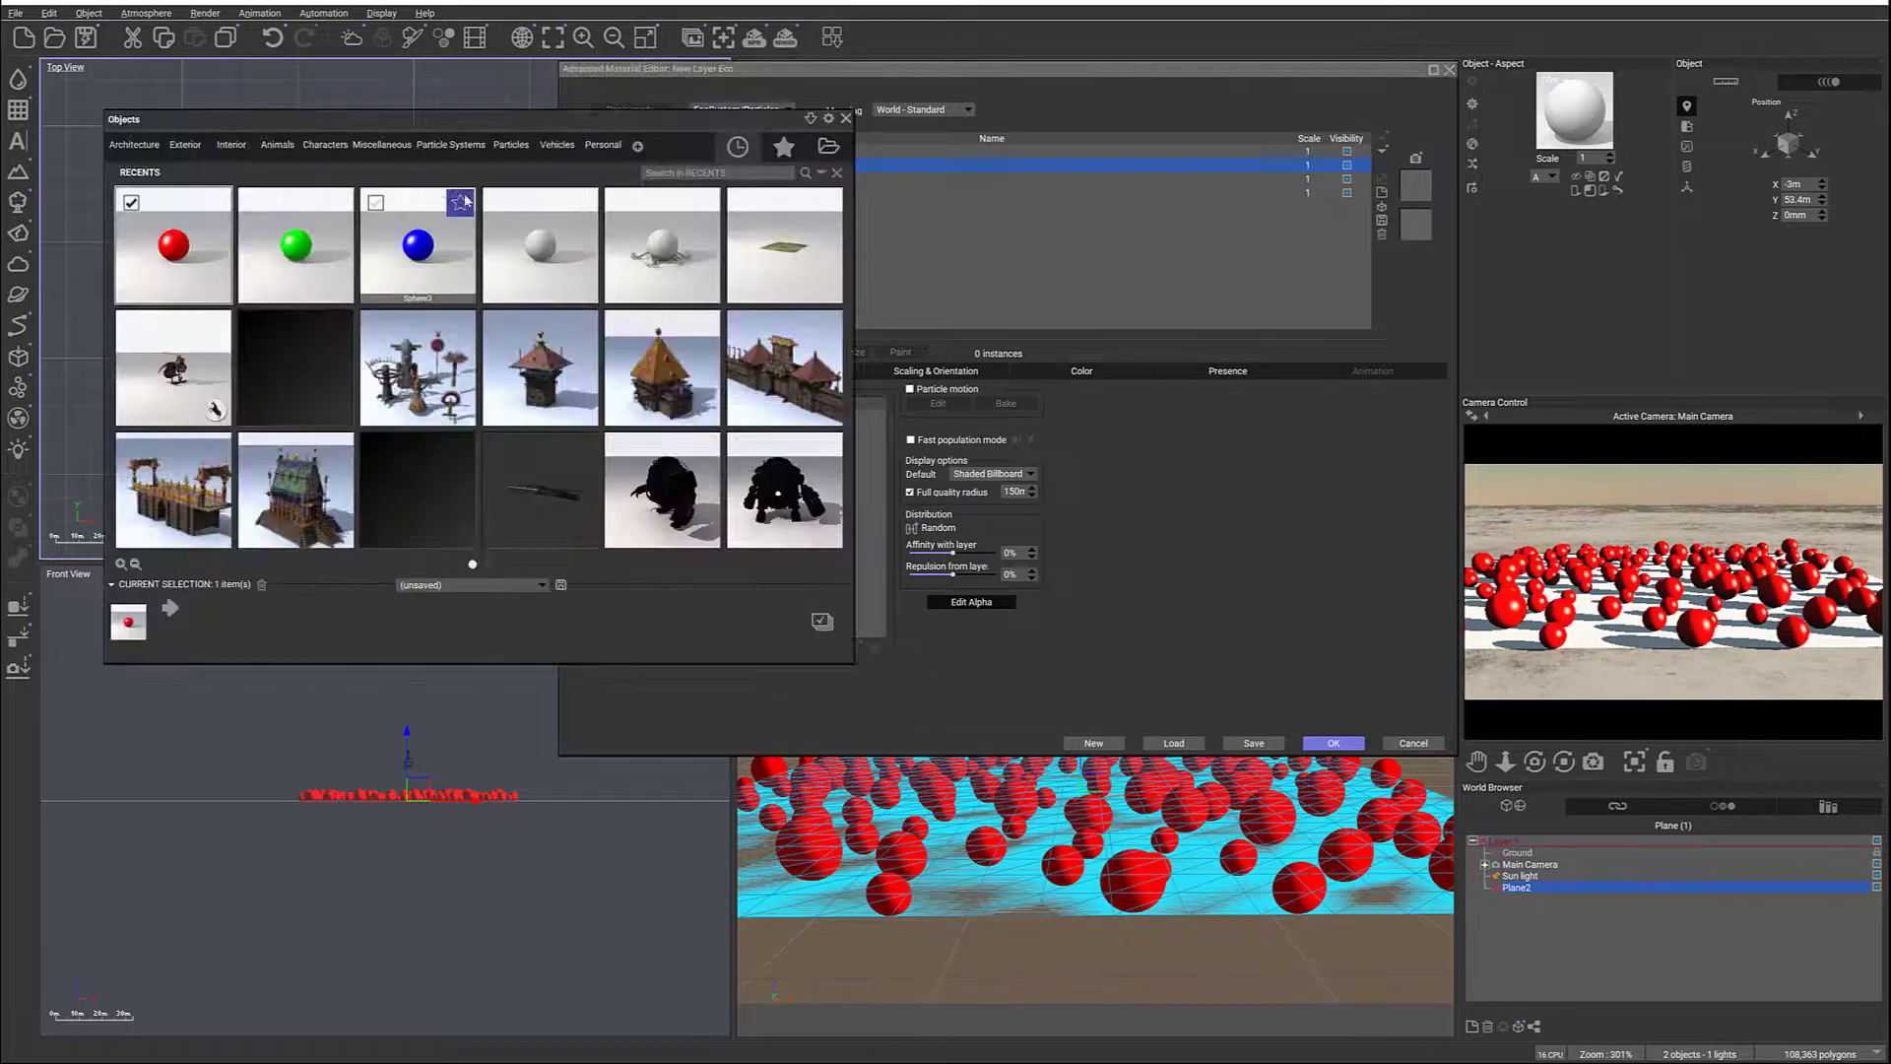
double_click(173, 244)
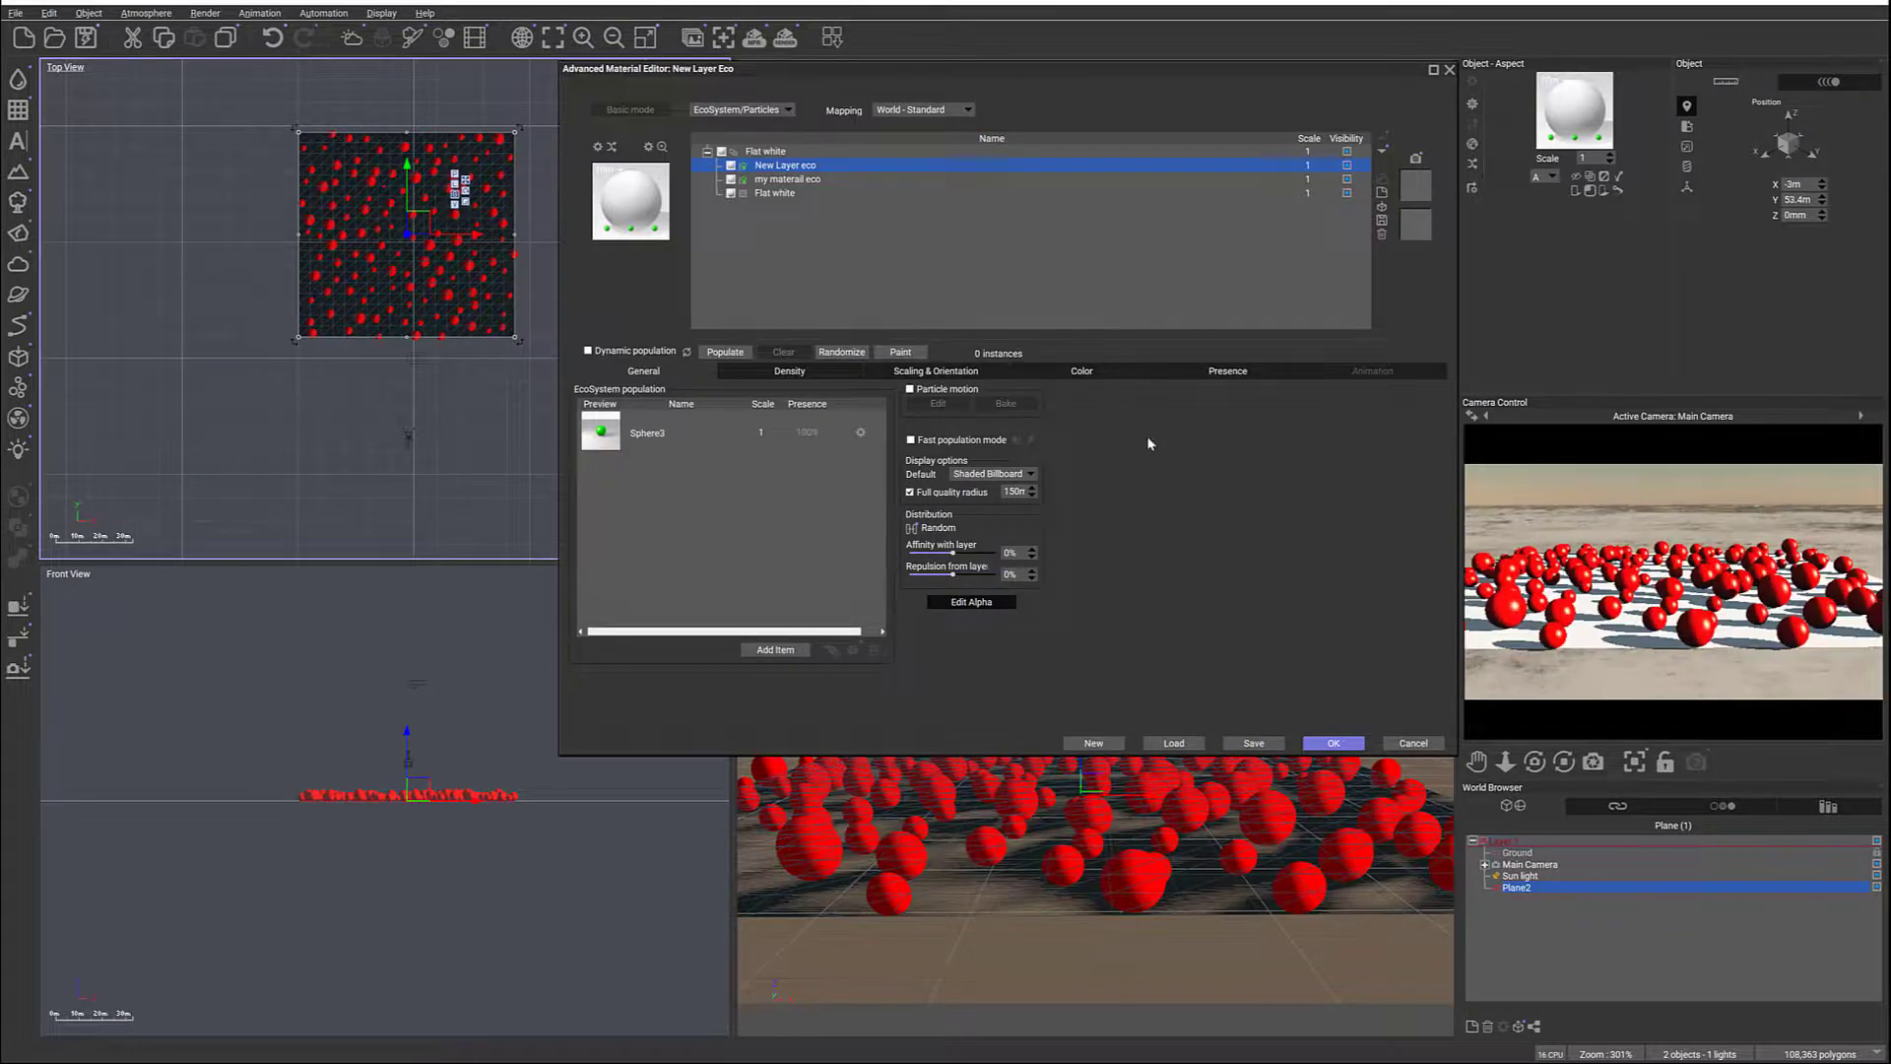
left_click(726, 353)
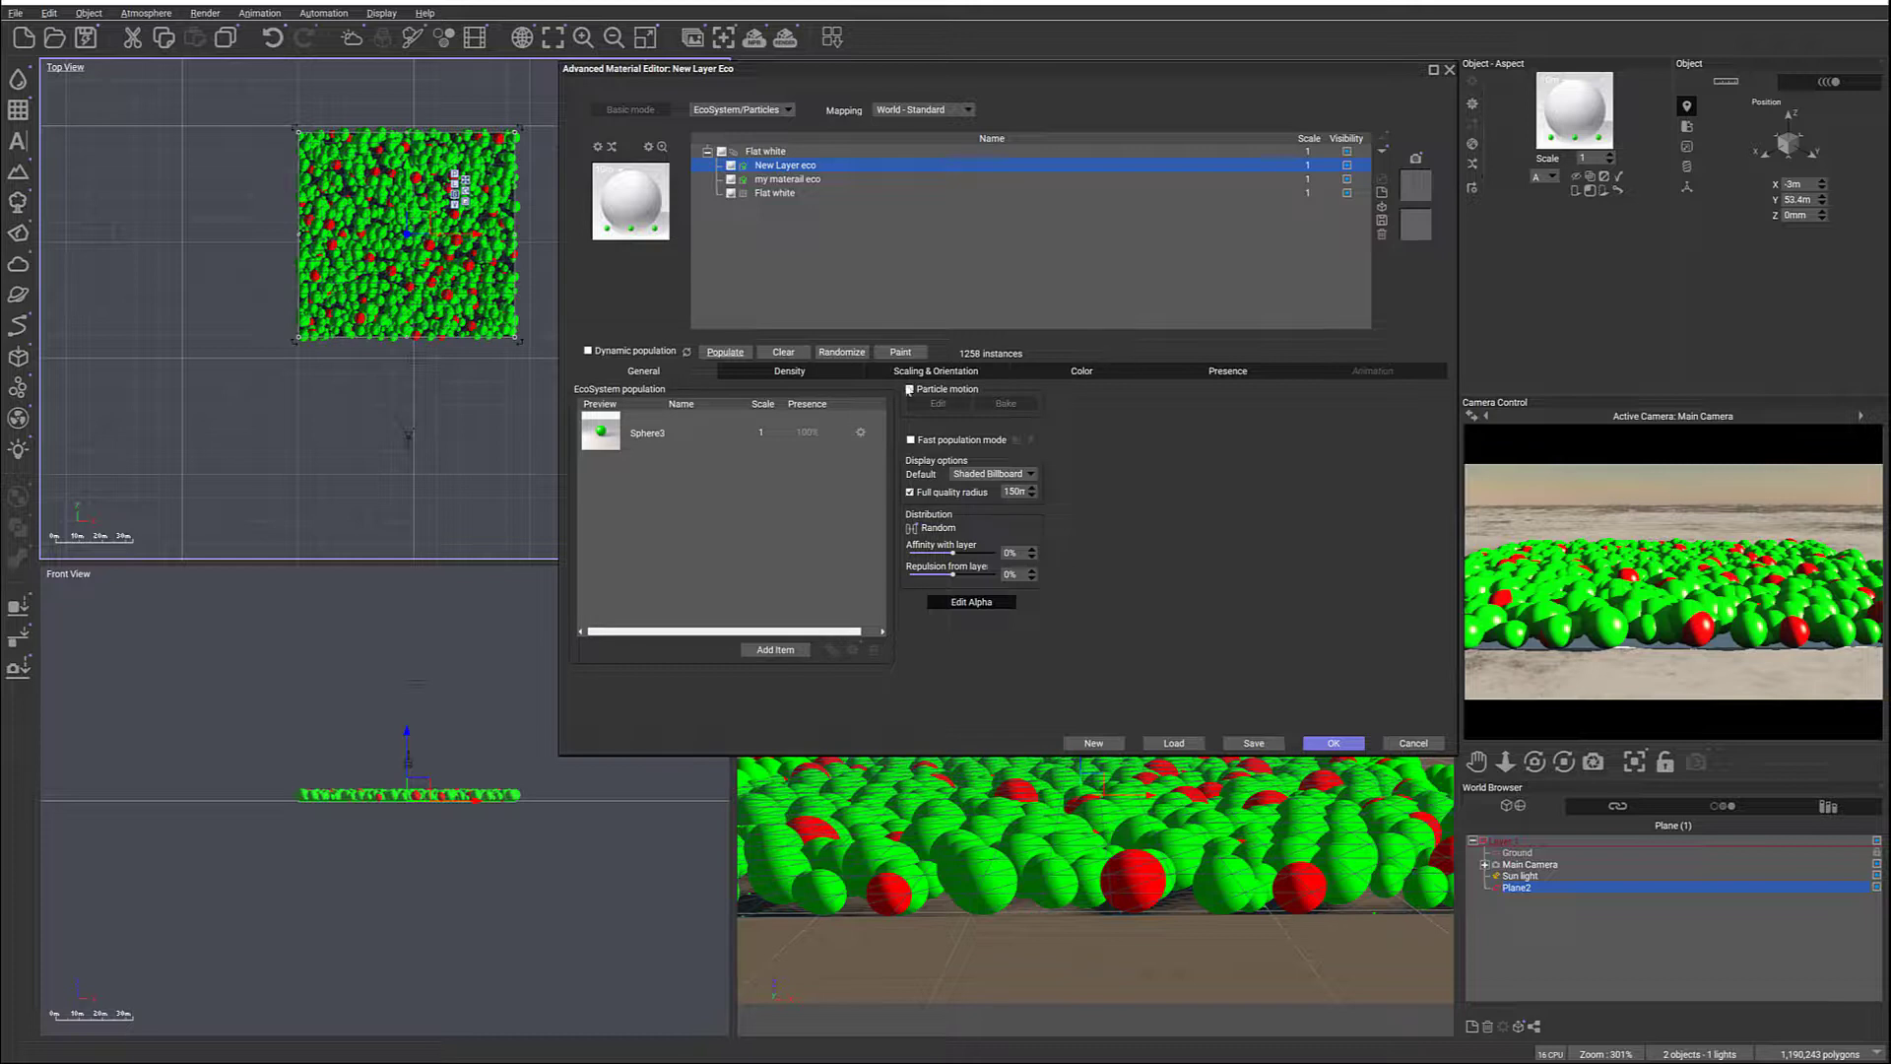
Try an overall scaling of 0.254 for the green spheres, settle on 0.39, and repopulate the layer
left_click(791, 371)
left_click_drag(679, 402, 641, 394)
left_click(936, 371)
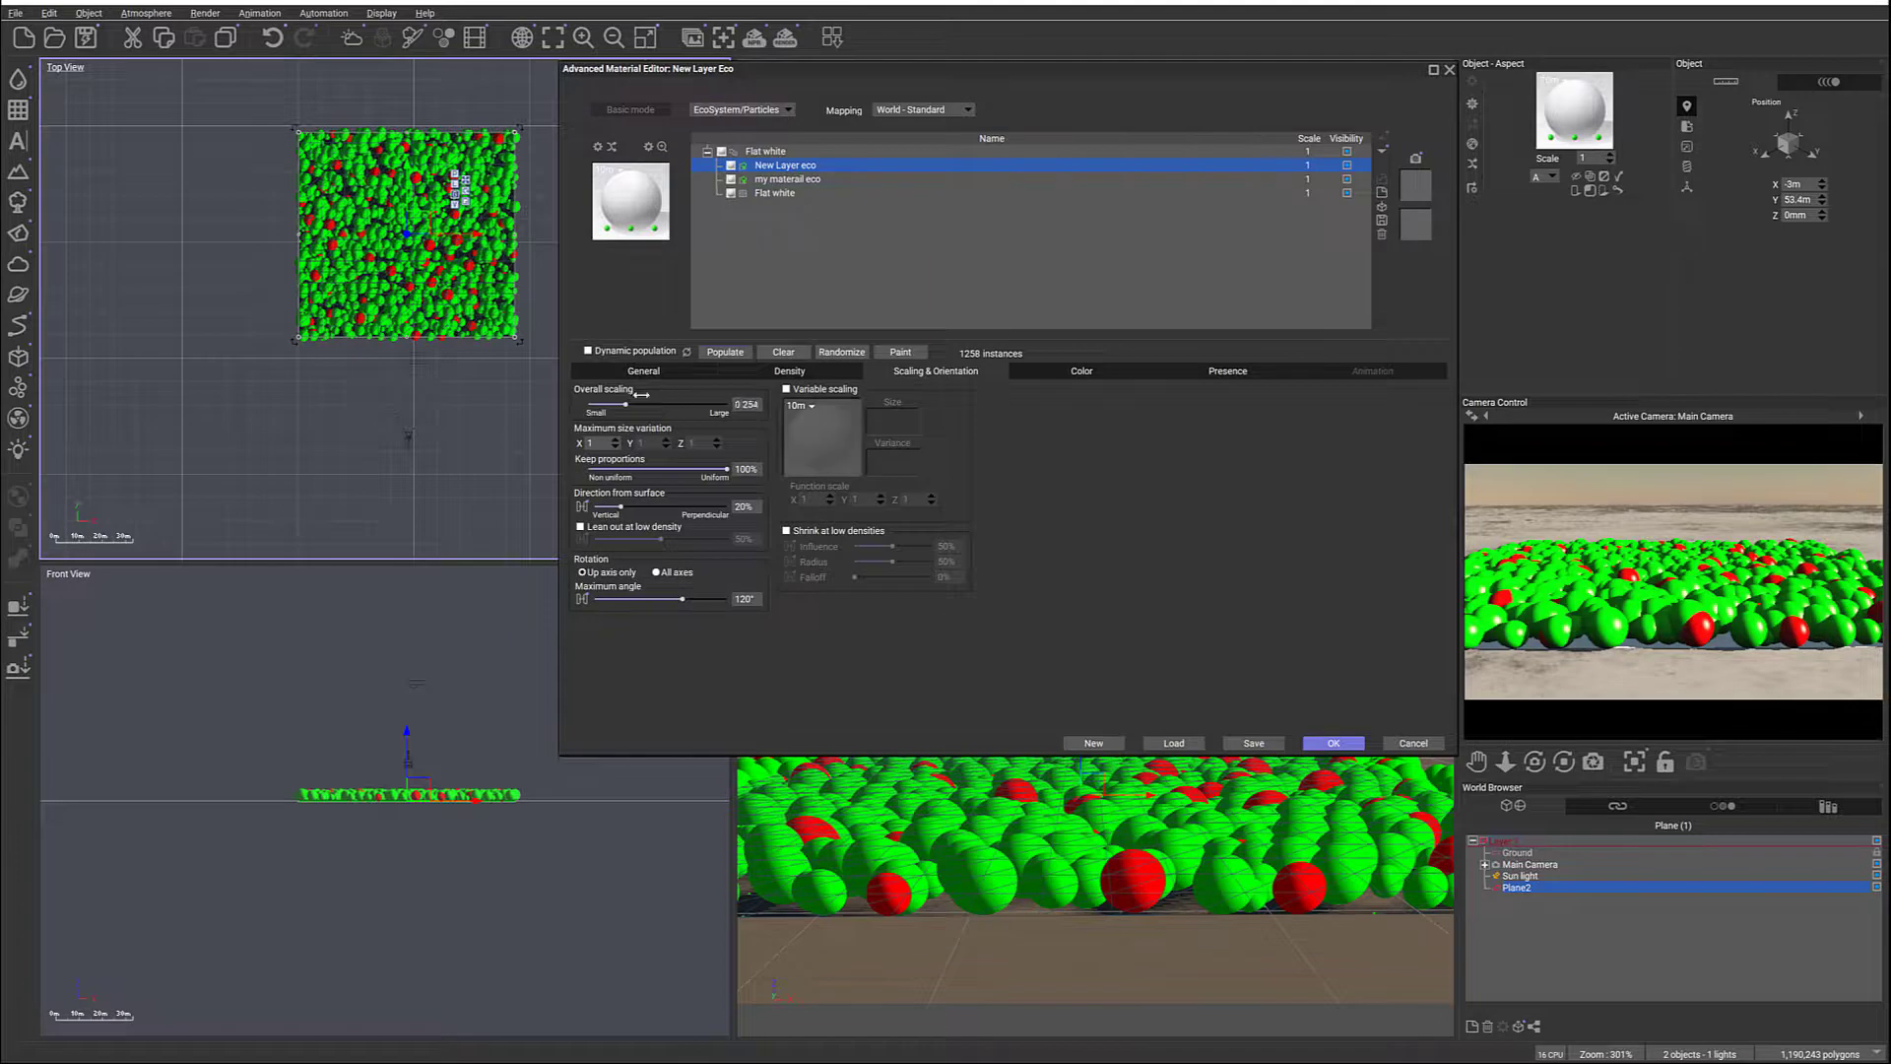
left_click(713, 354)
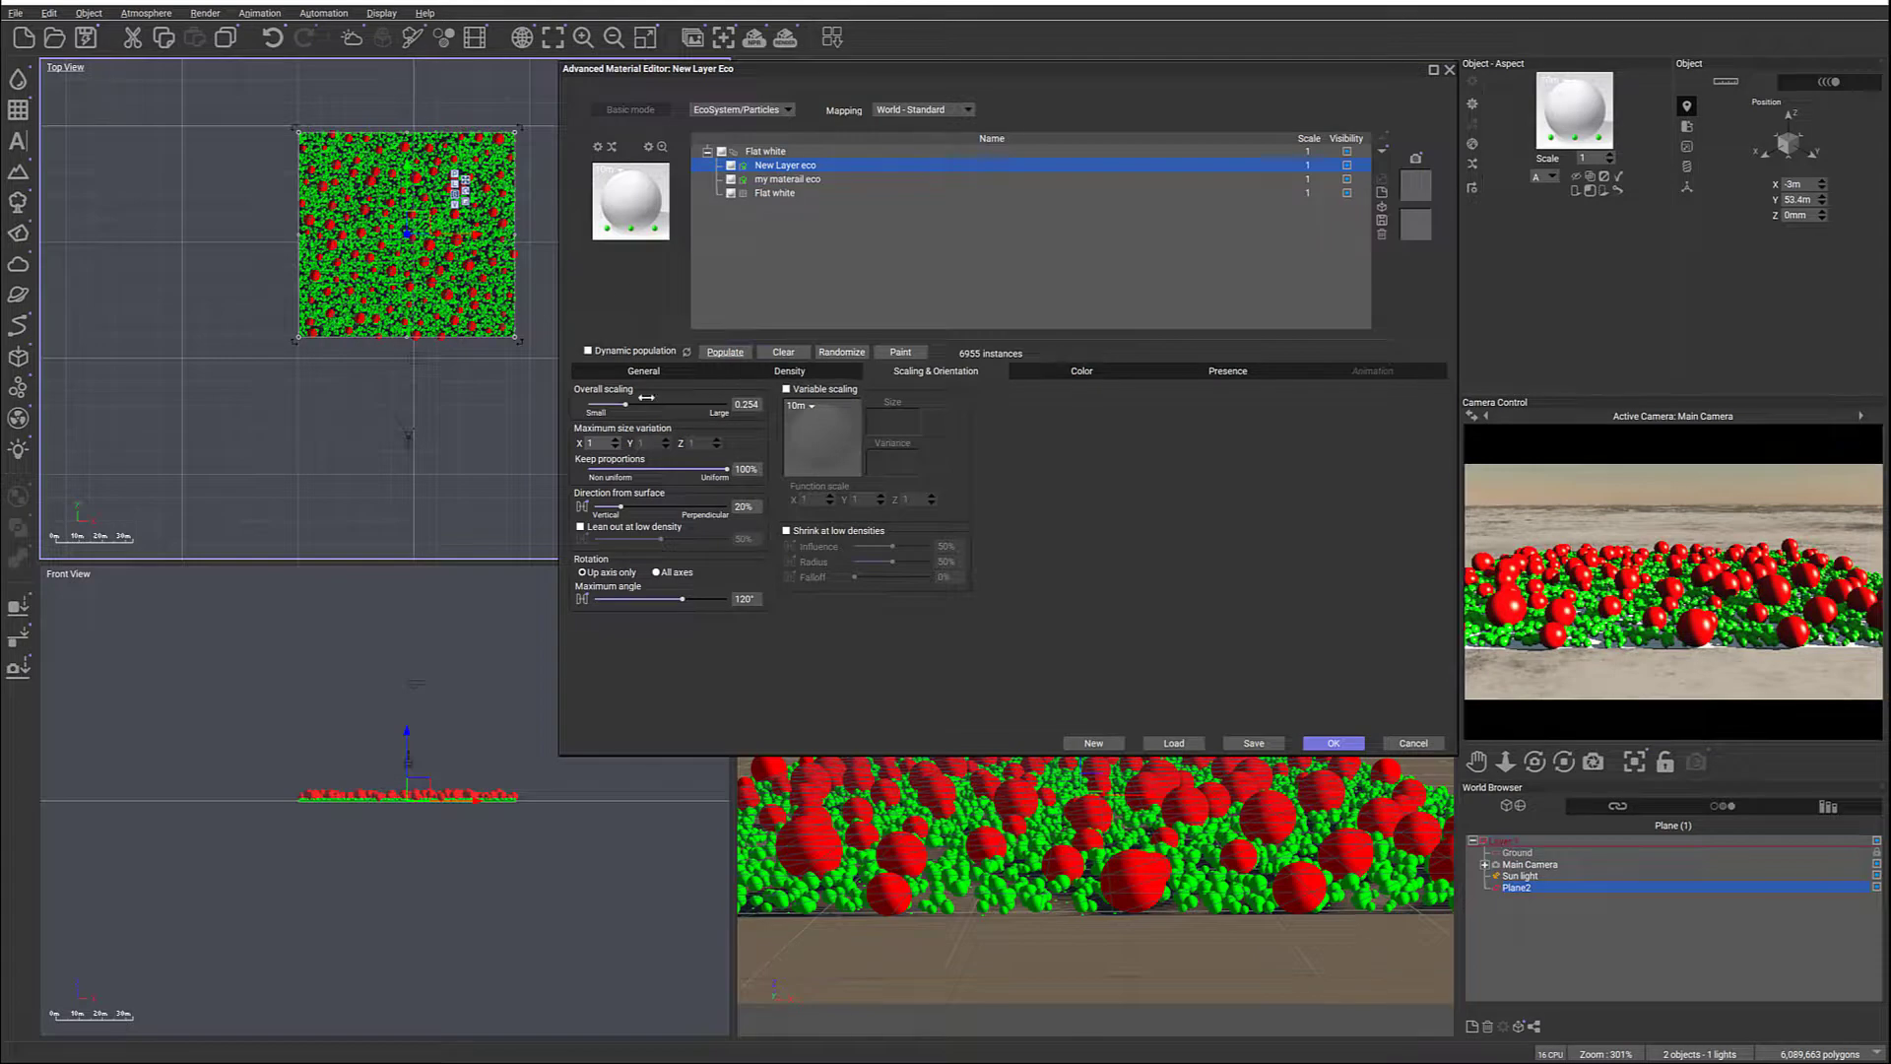
left_click(741, 353)
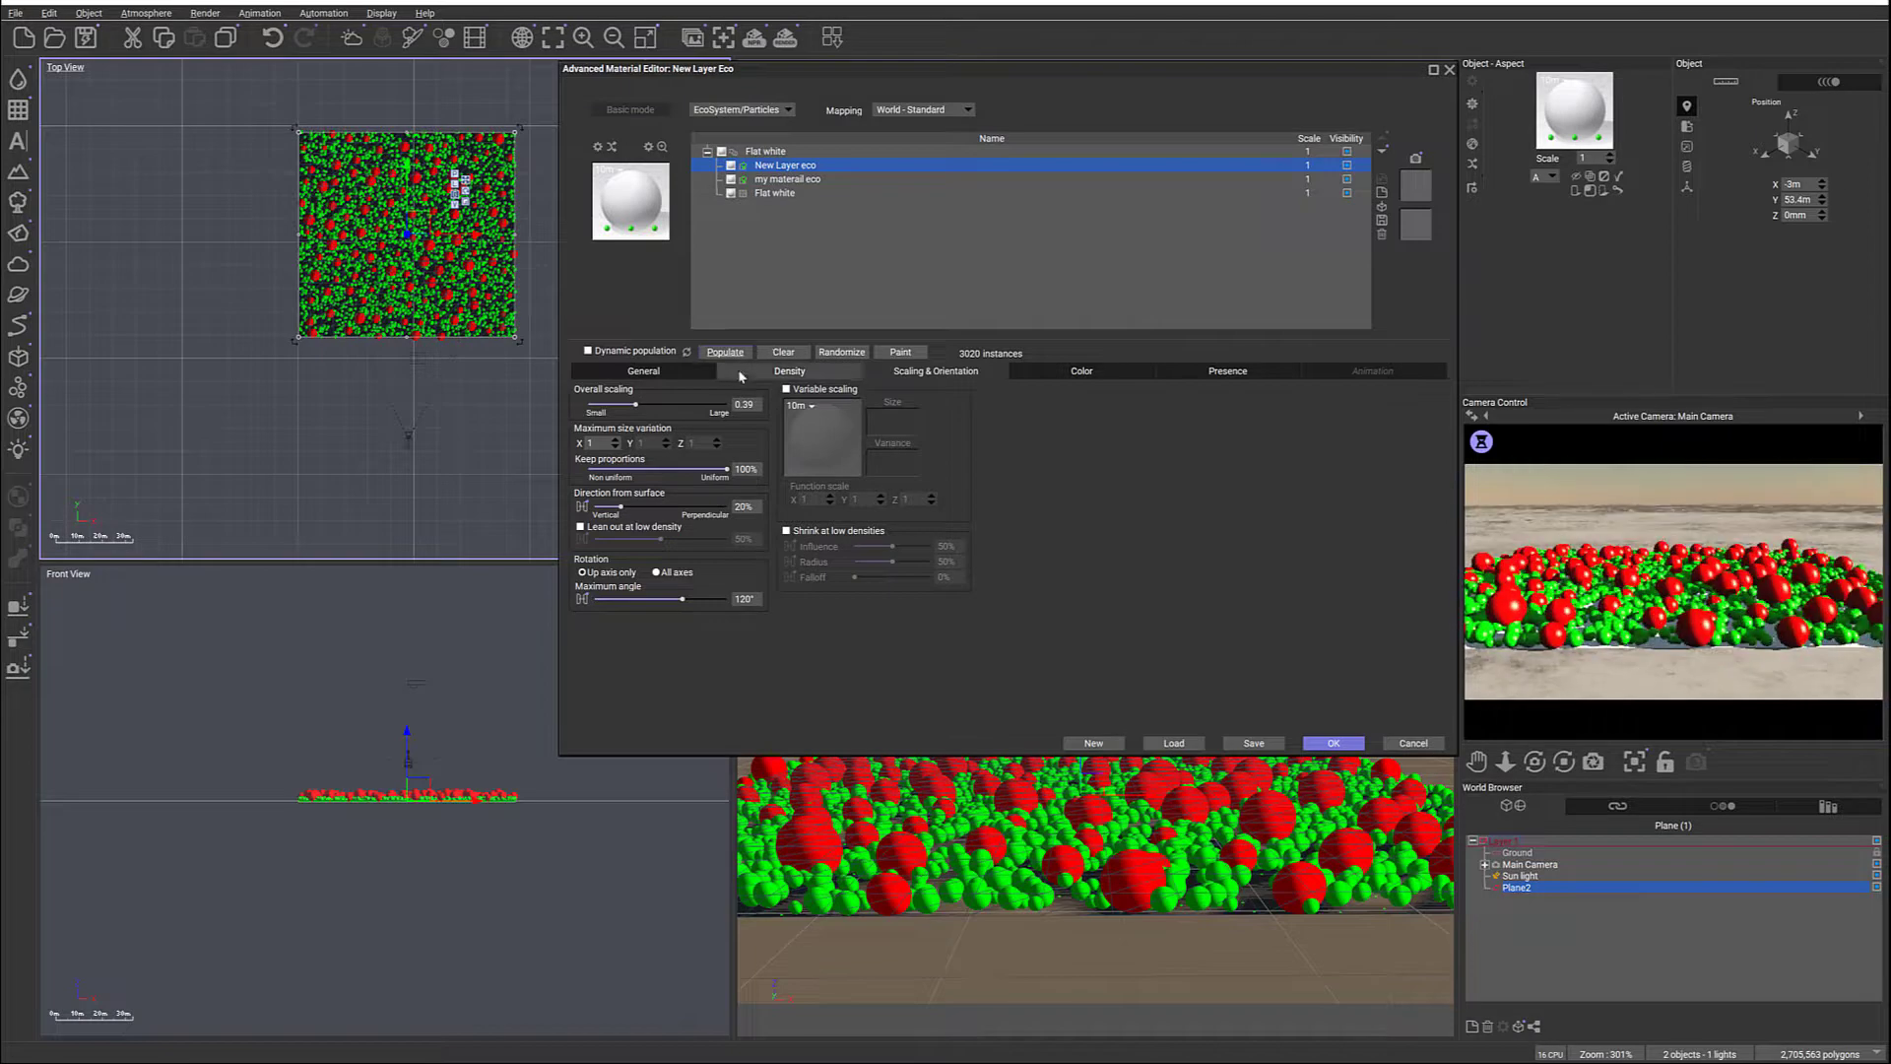
Set the green sphere layer's affinity with the layer below to 79% and repopulate it
left_click(643, 371)
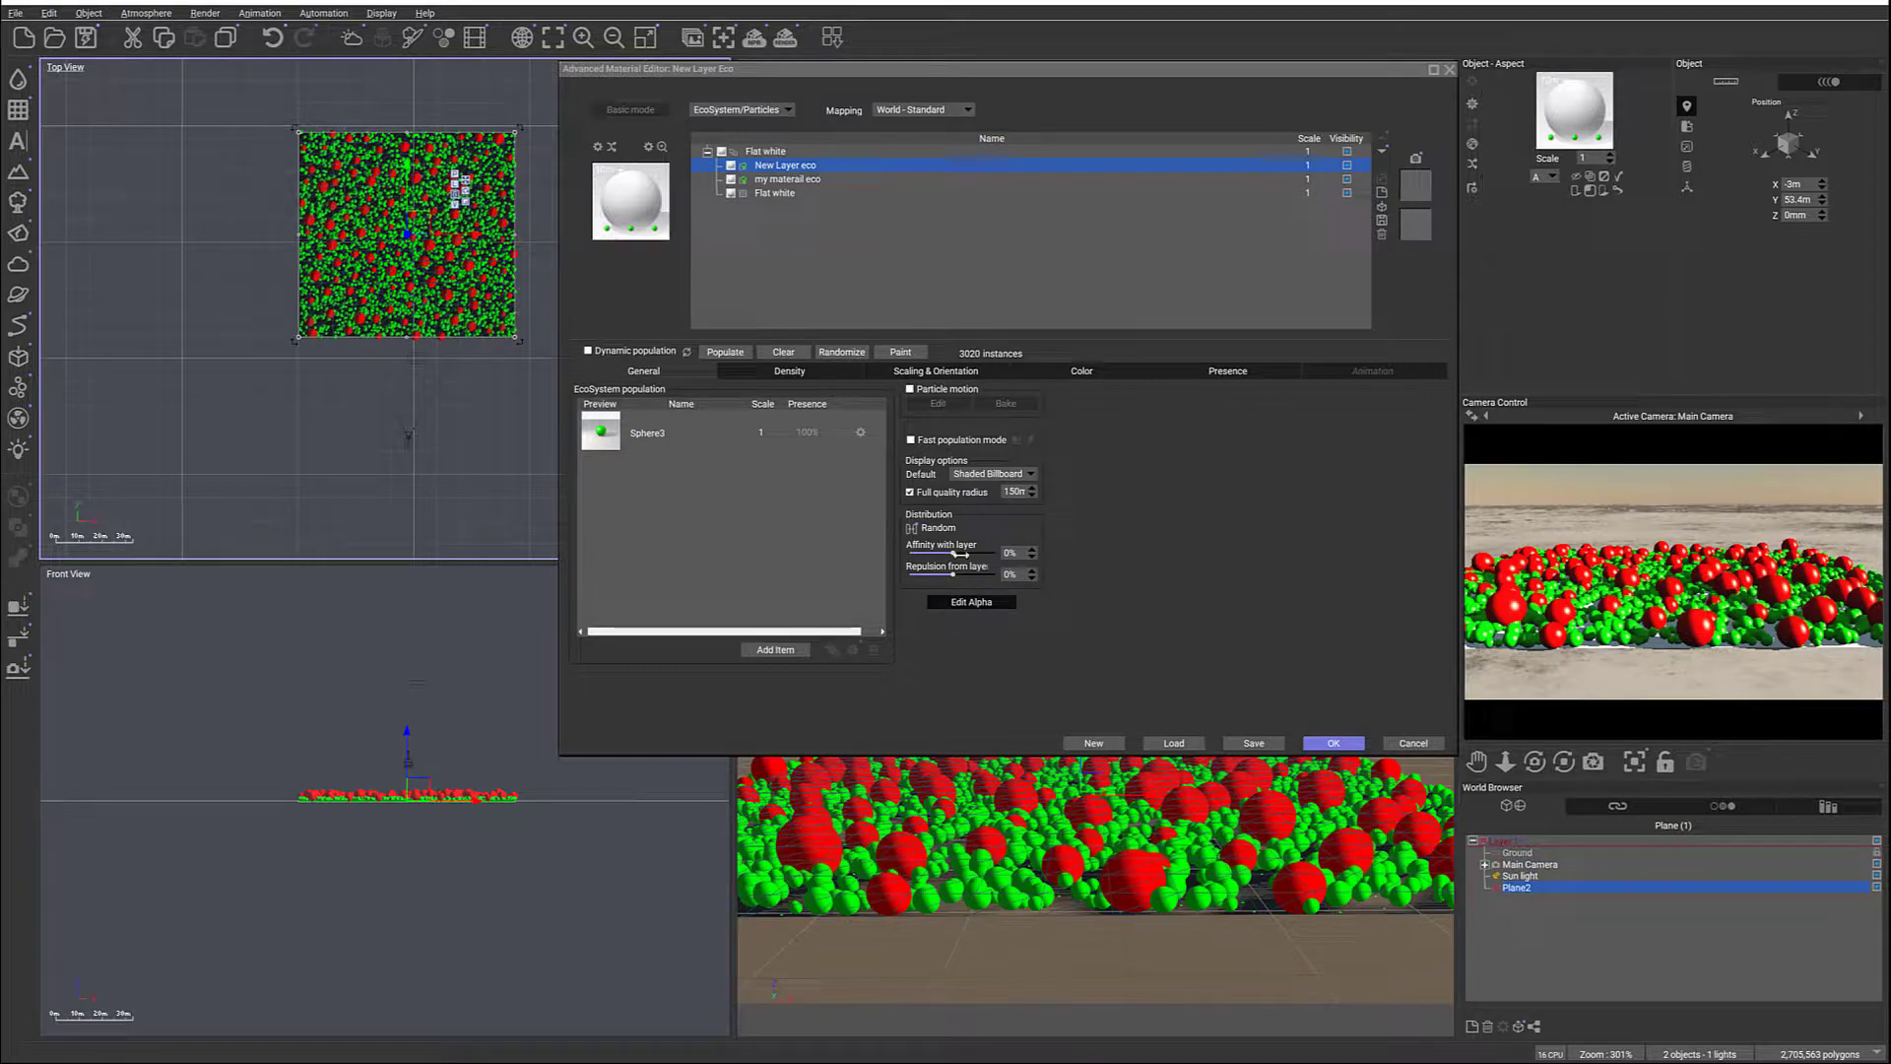
left_click_drag(960, 554, 994, 557)
left_click(743, 356)
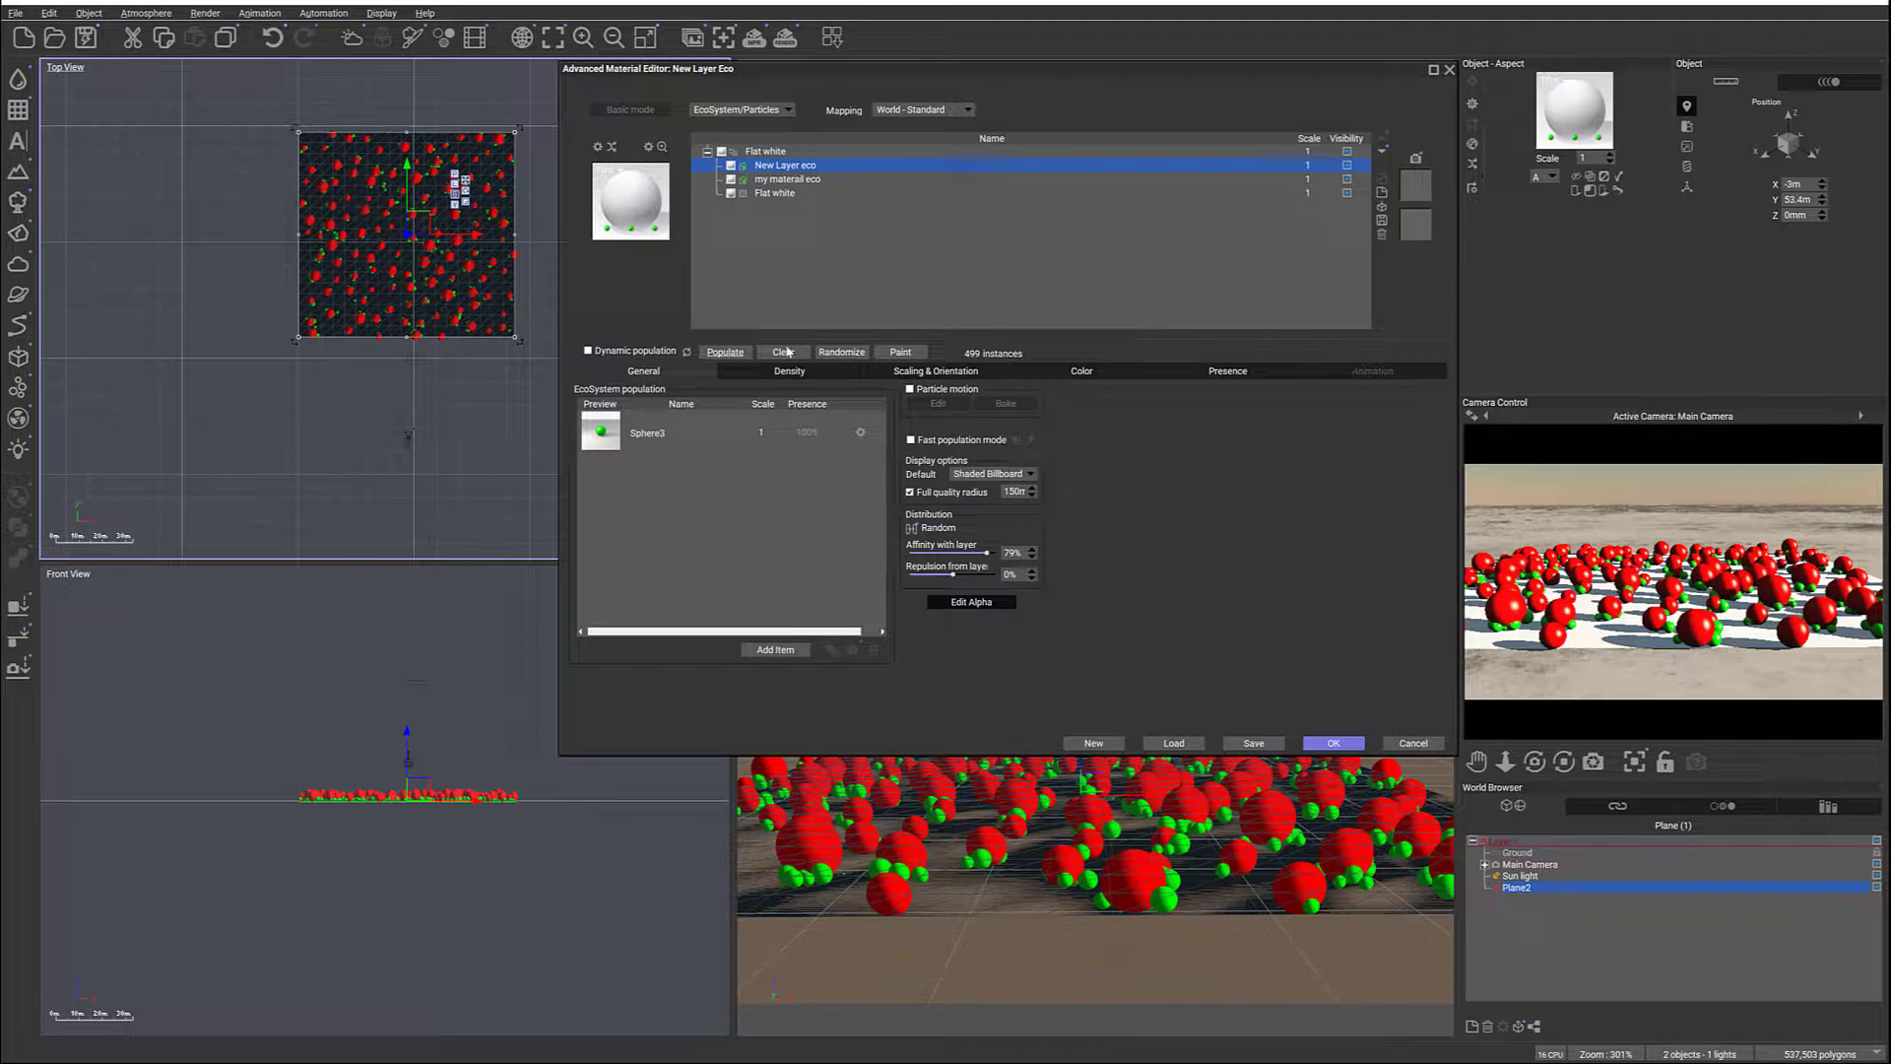
Reduce the "my materail eco" layer's overall density to 1% and repopulate it
left_click(785, 179)
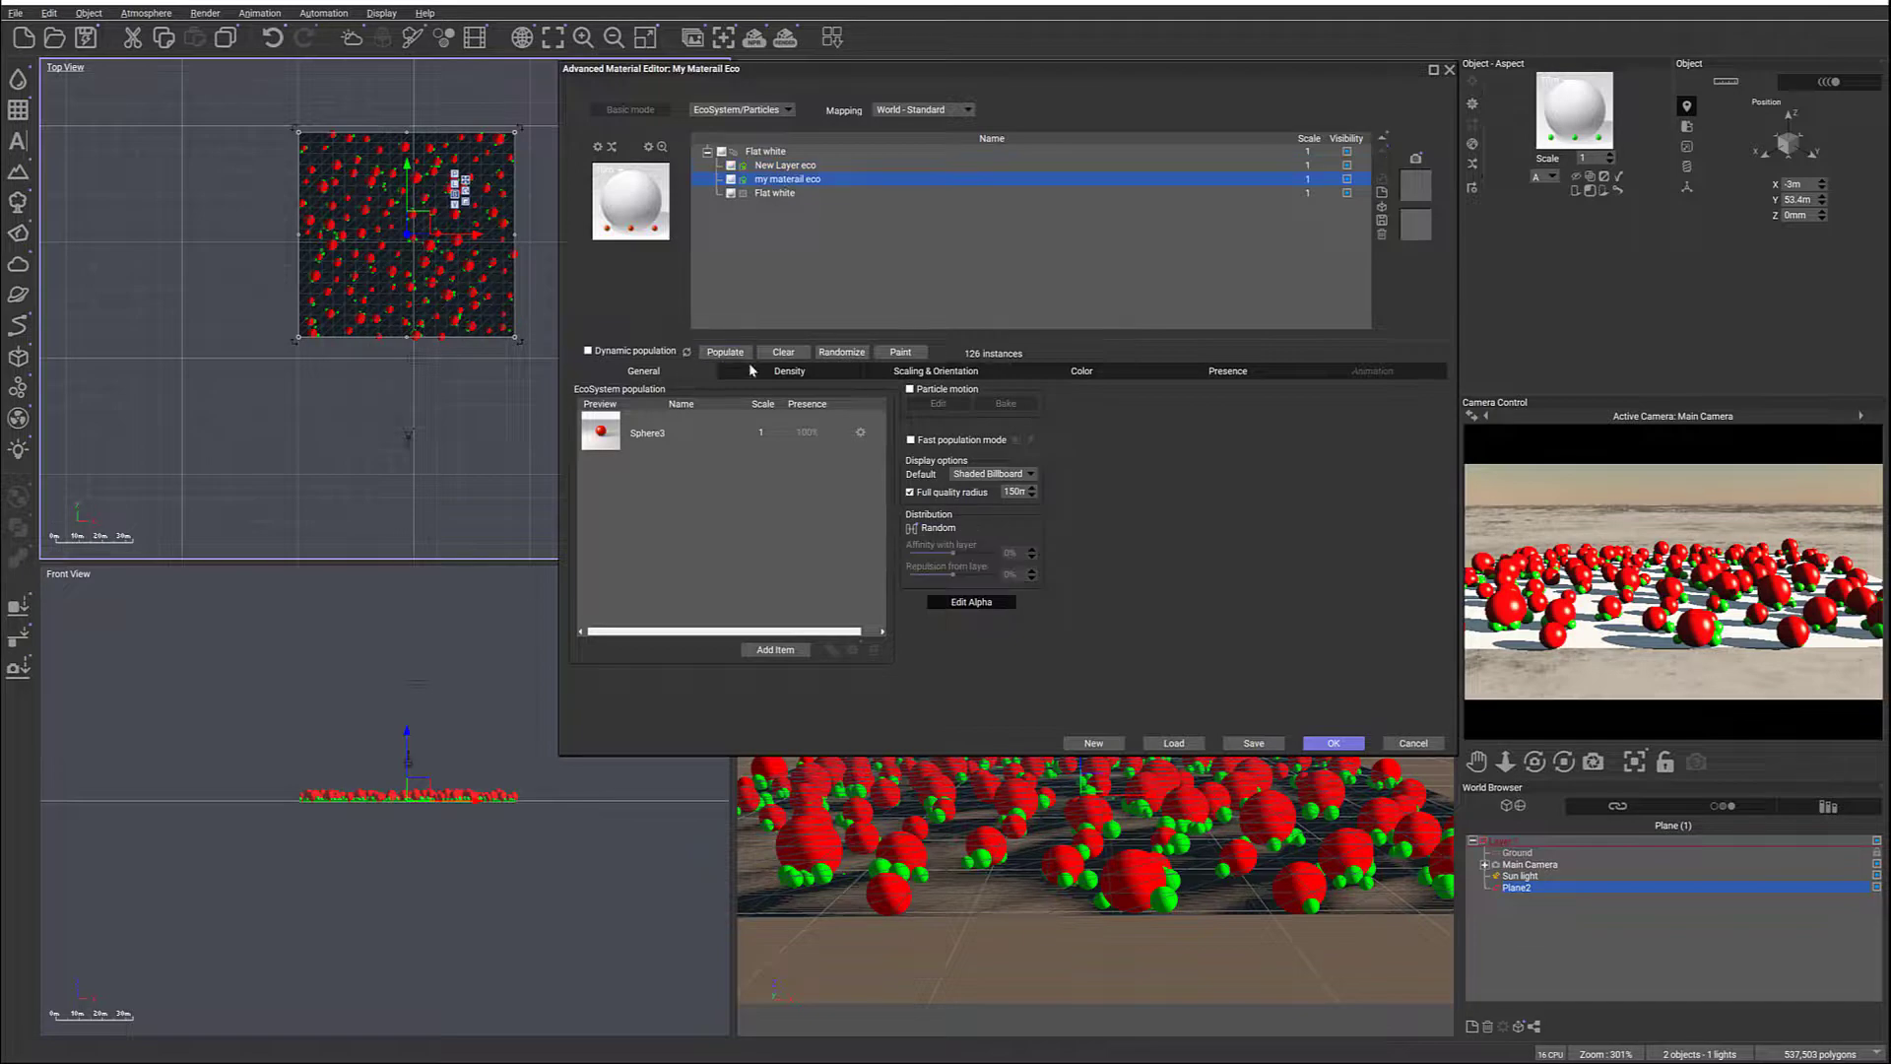
left_click(789, 371)
left_click_drag(622, 397, 609, 398)
left_click(729, 352)
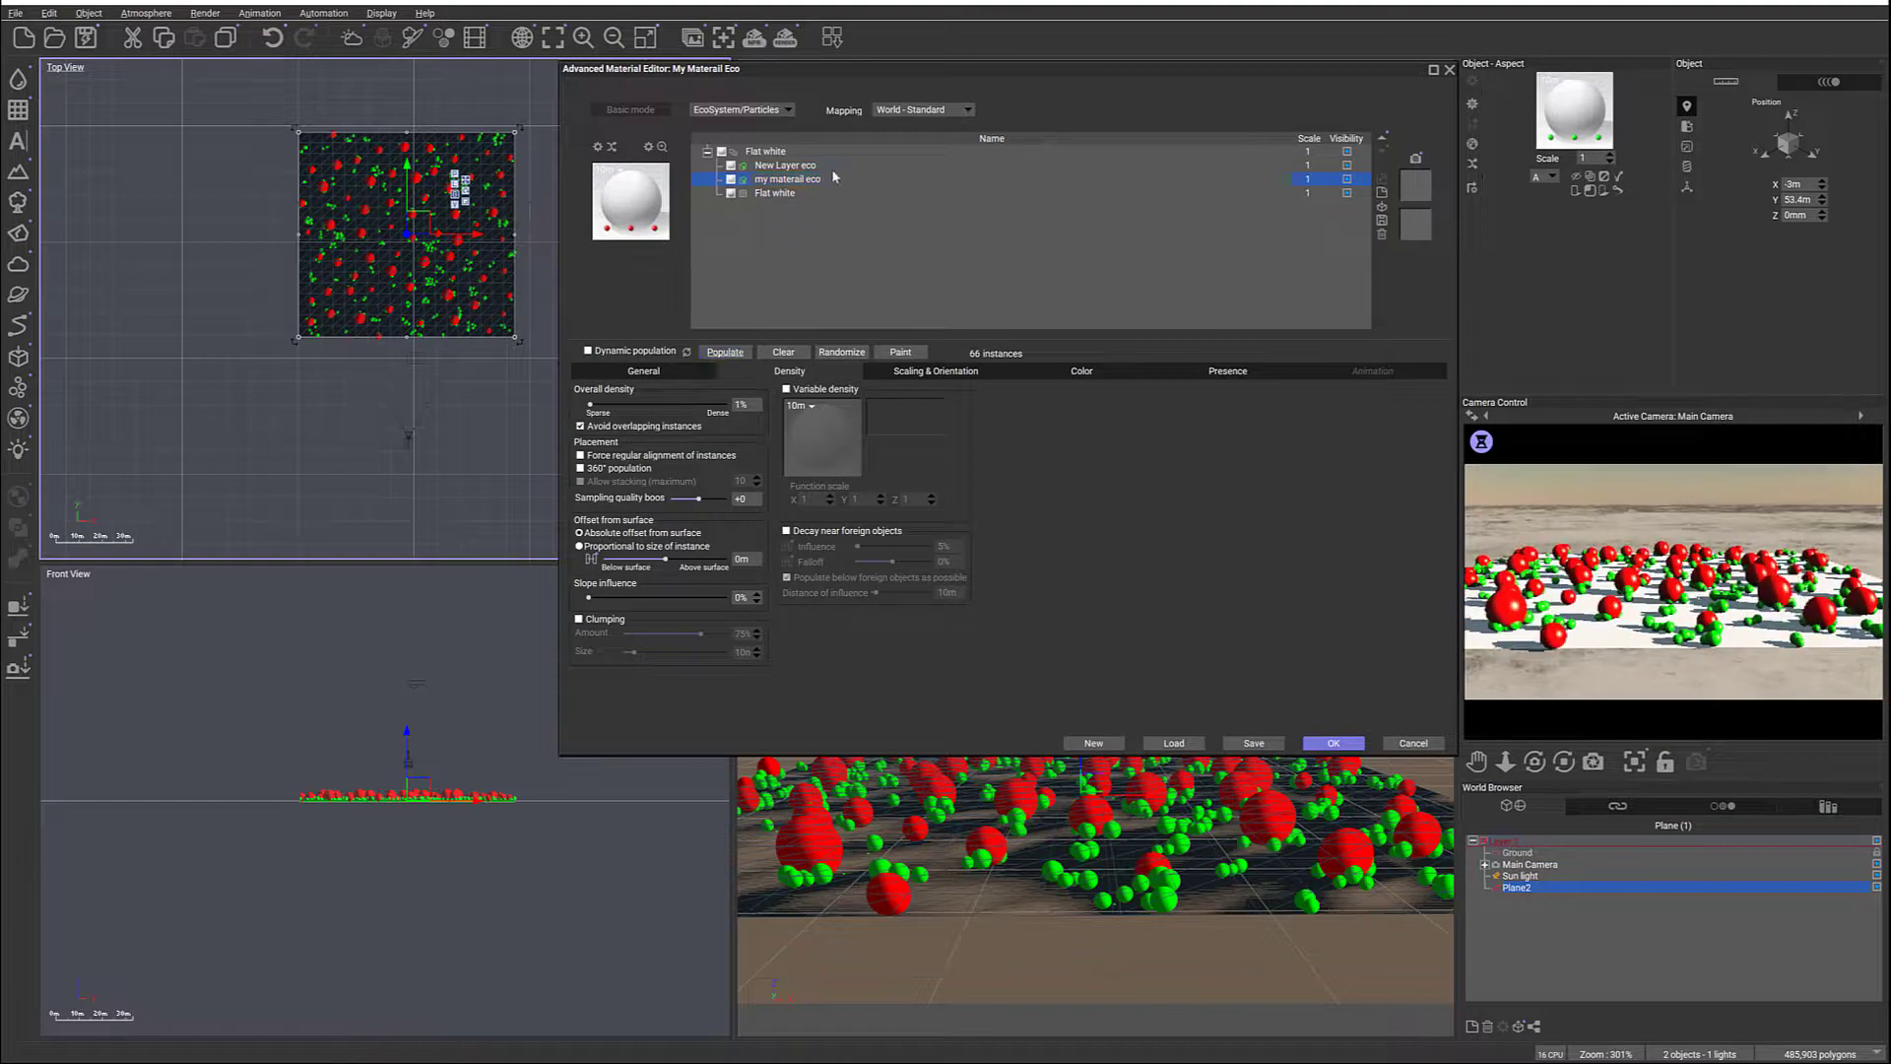
Raise the "New Layer eco" overall density to 36% and on to 53%, repopulating the green spheres
left_click(793, 166)
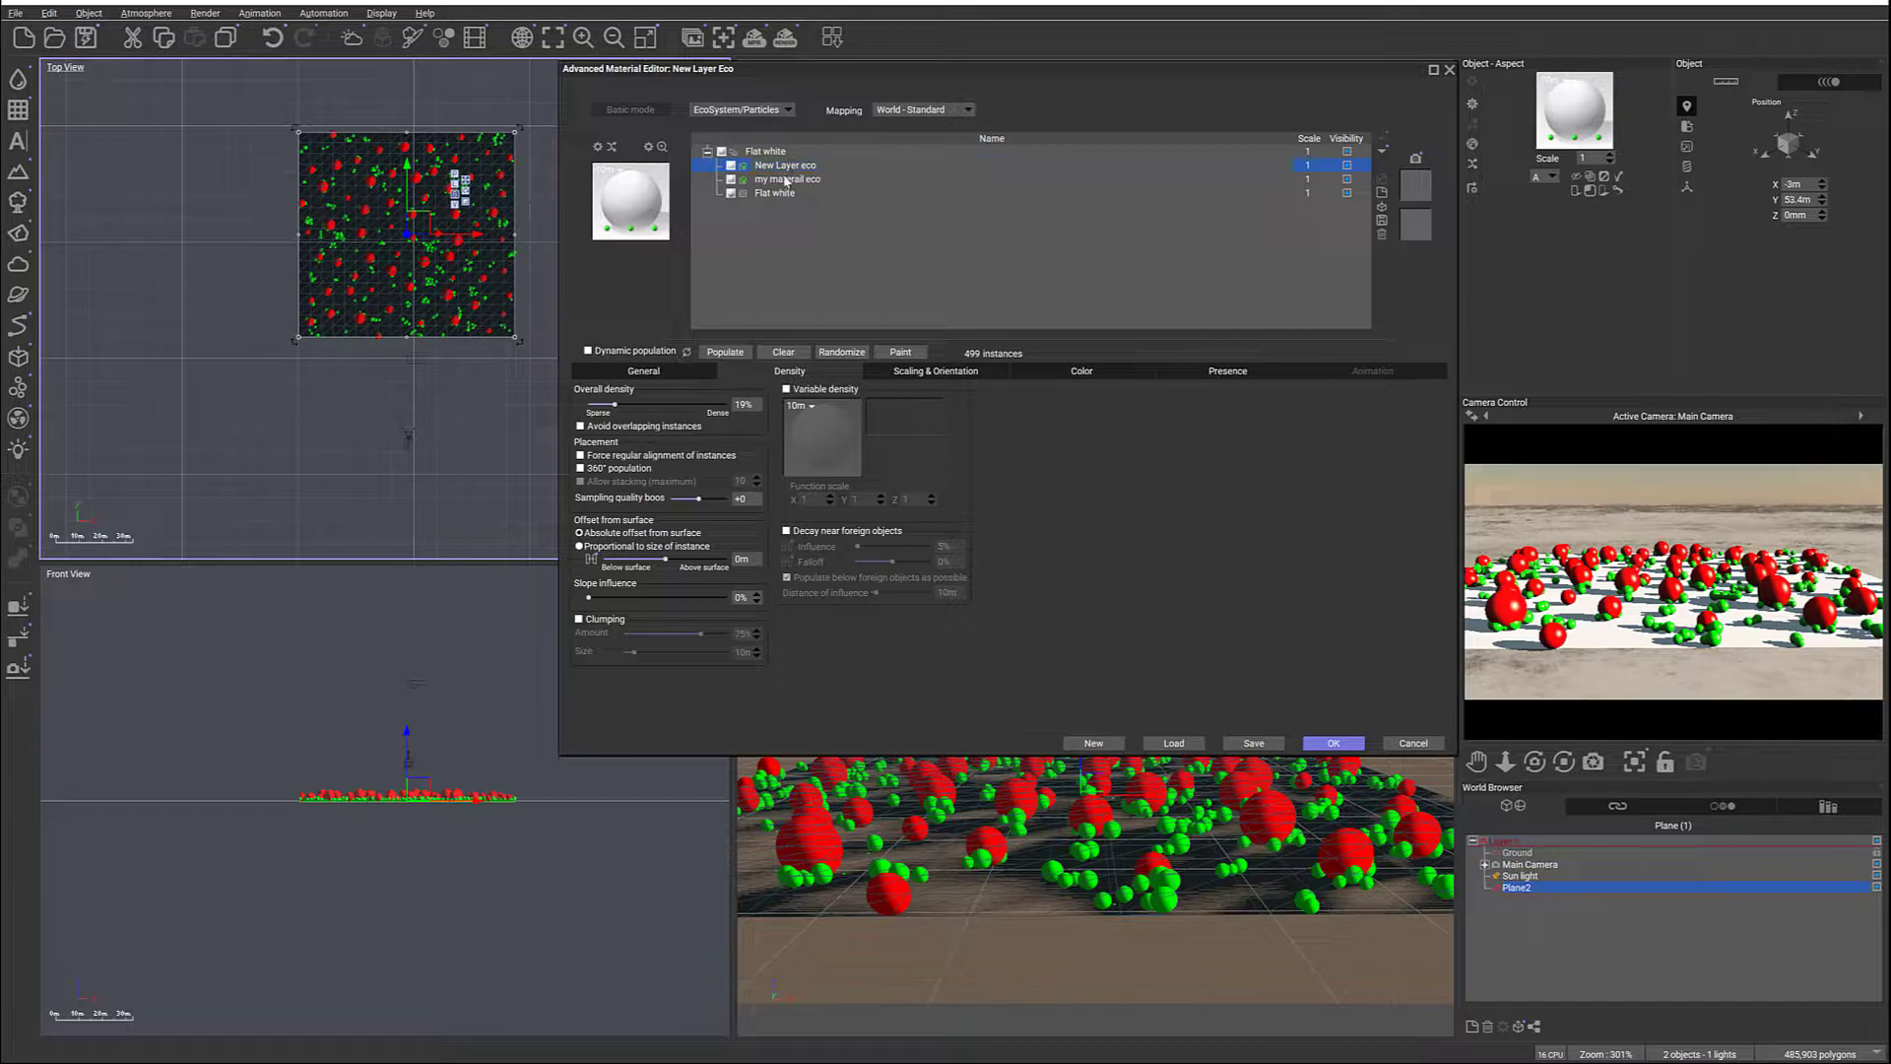
left_click(645, 369)
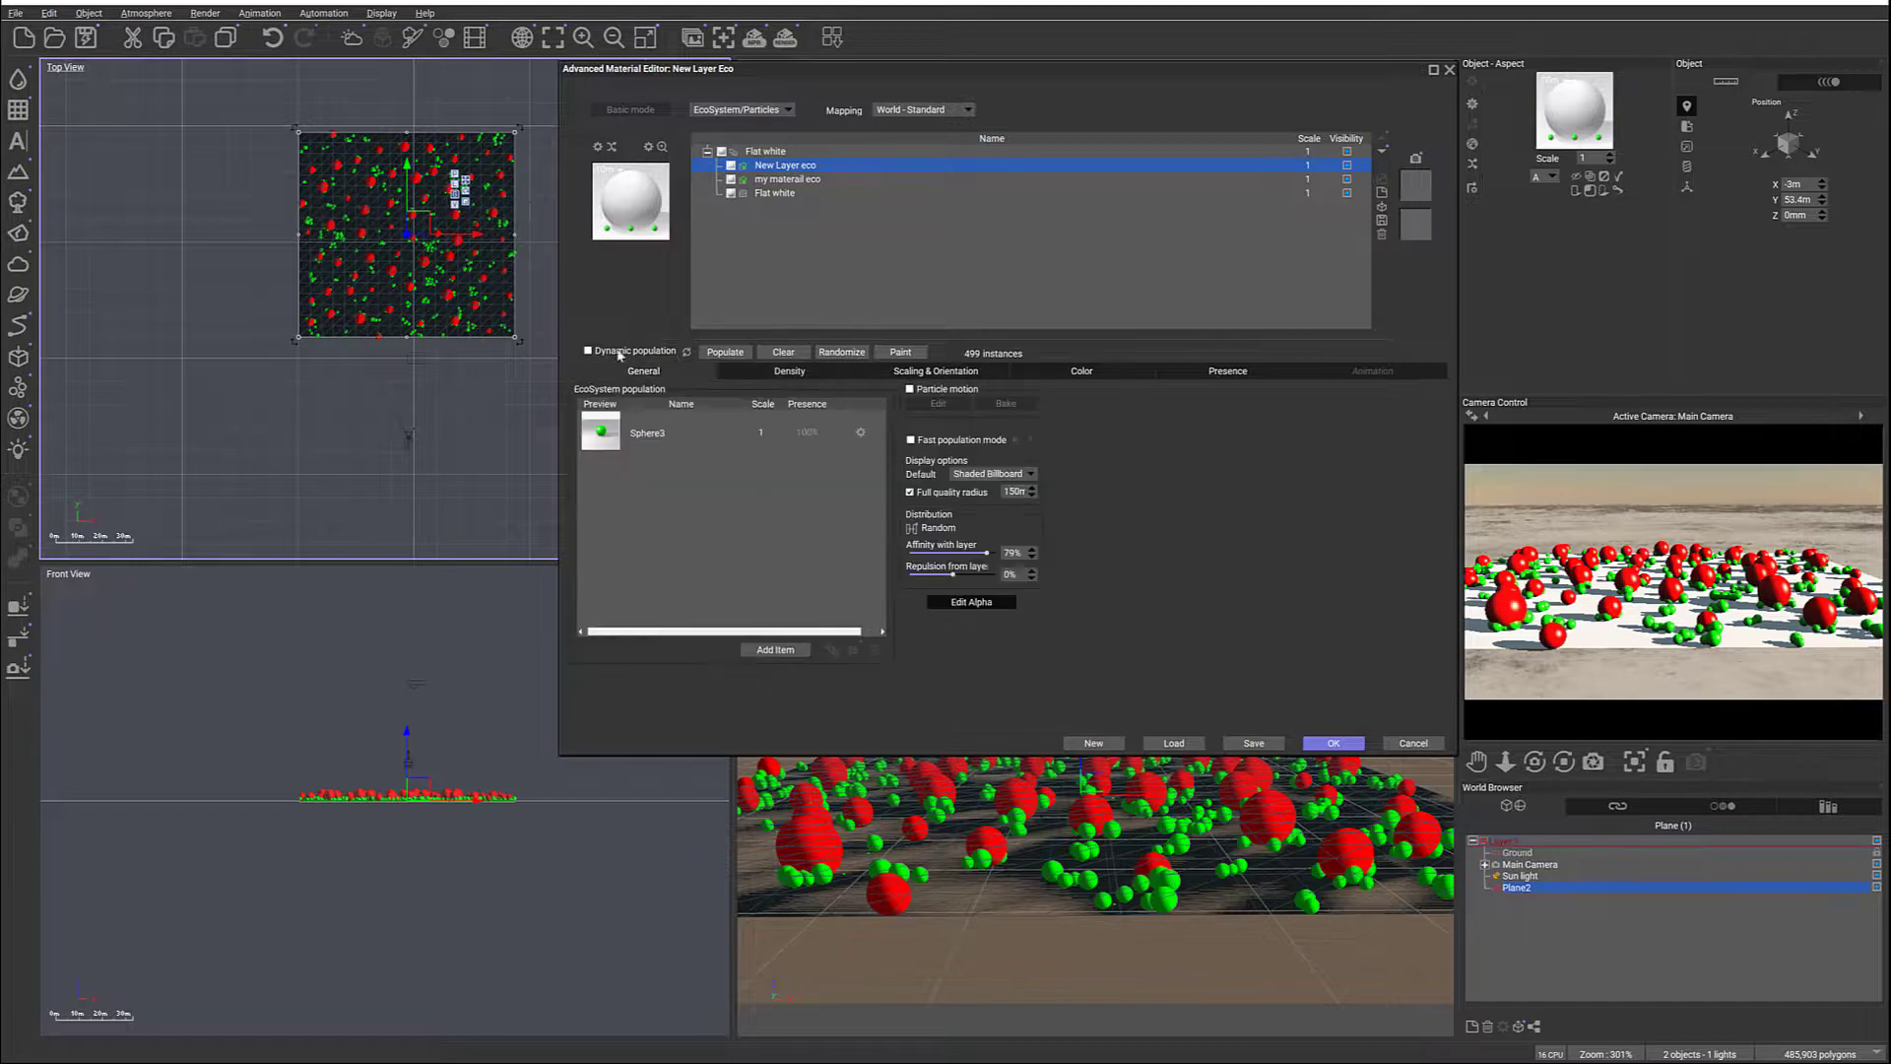
left_click(794, 371)
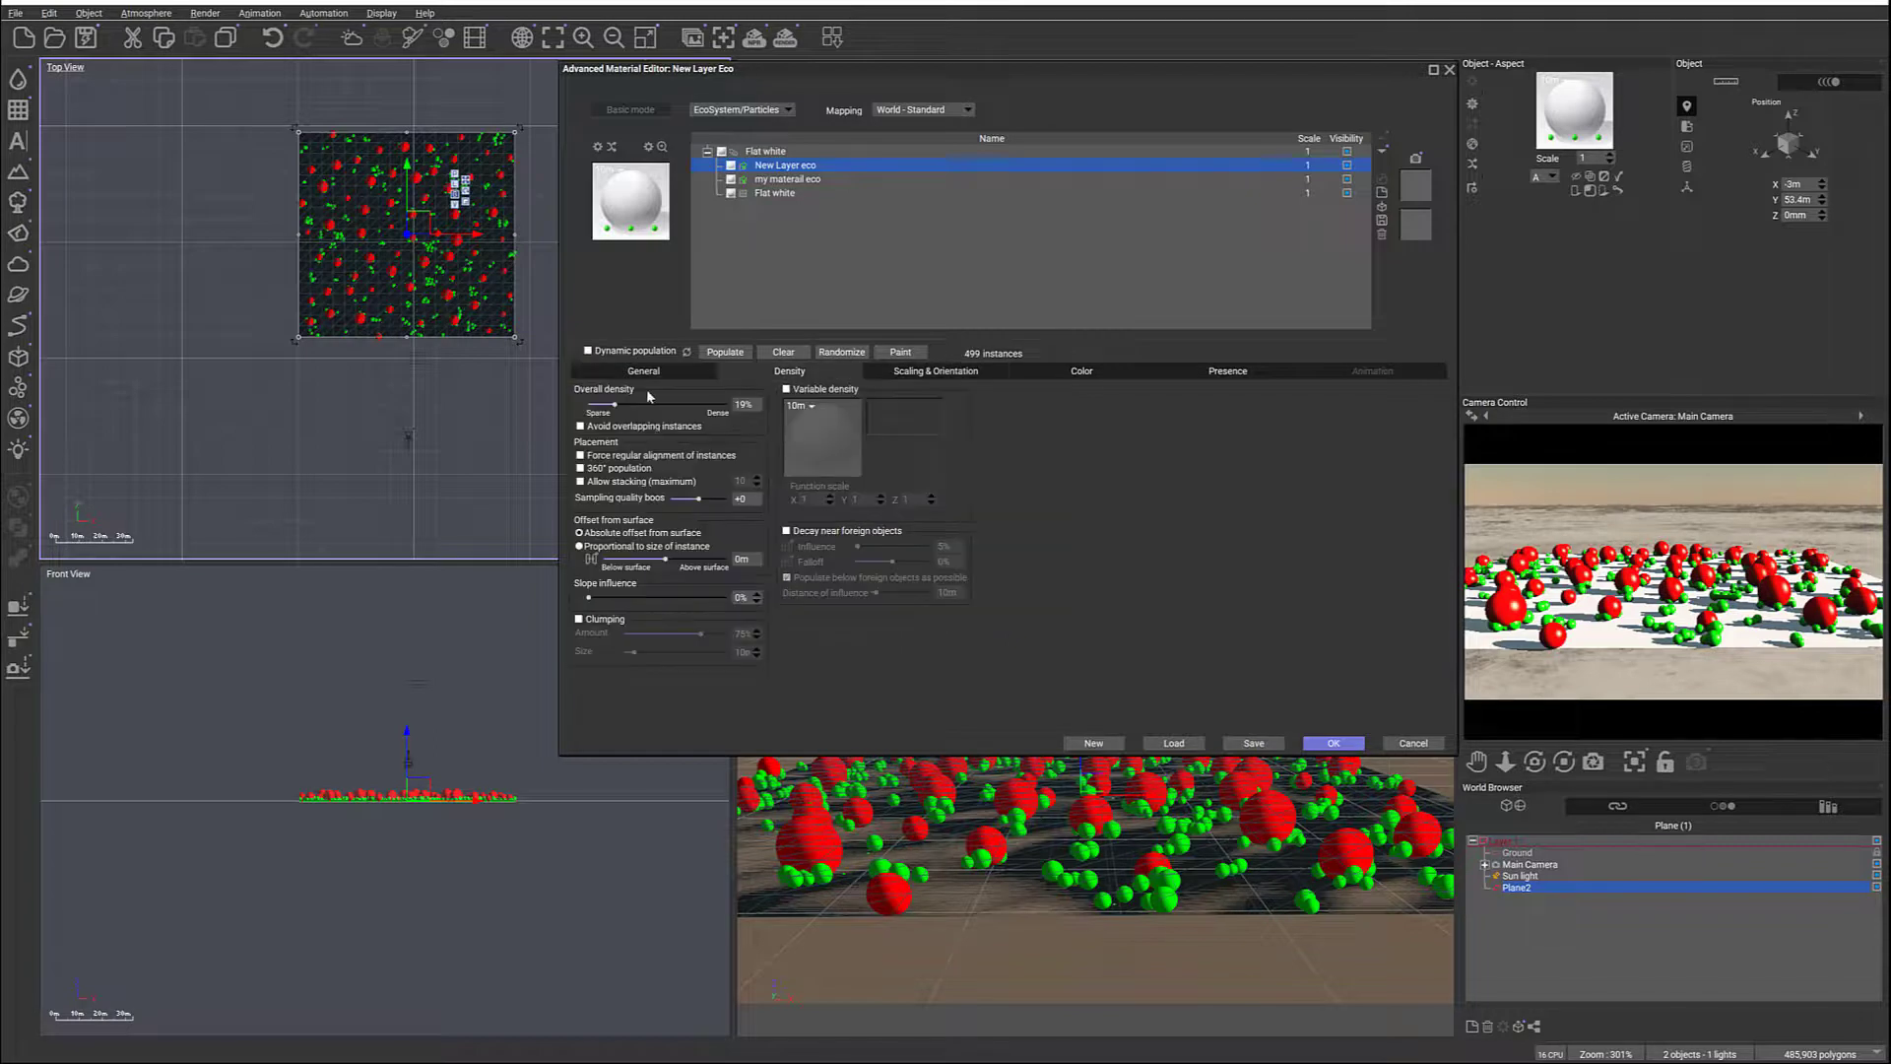
left_click_drag(641, 397, 665, 395)
left_click(725, 353)
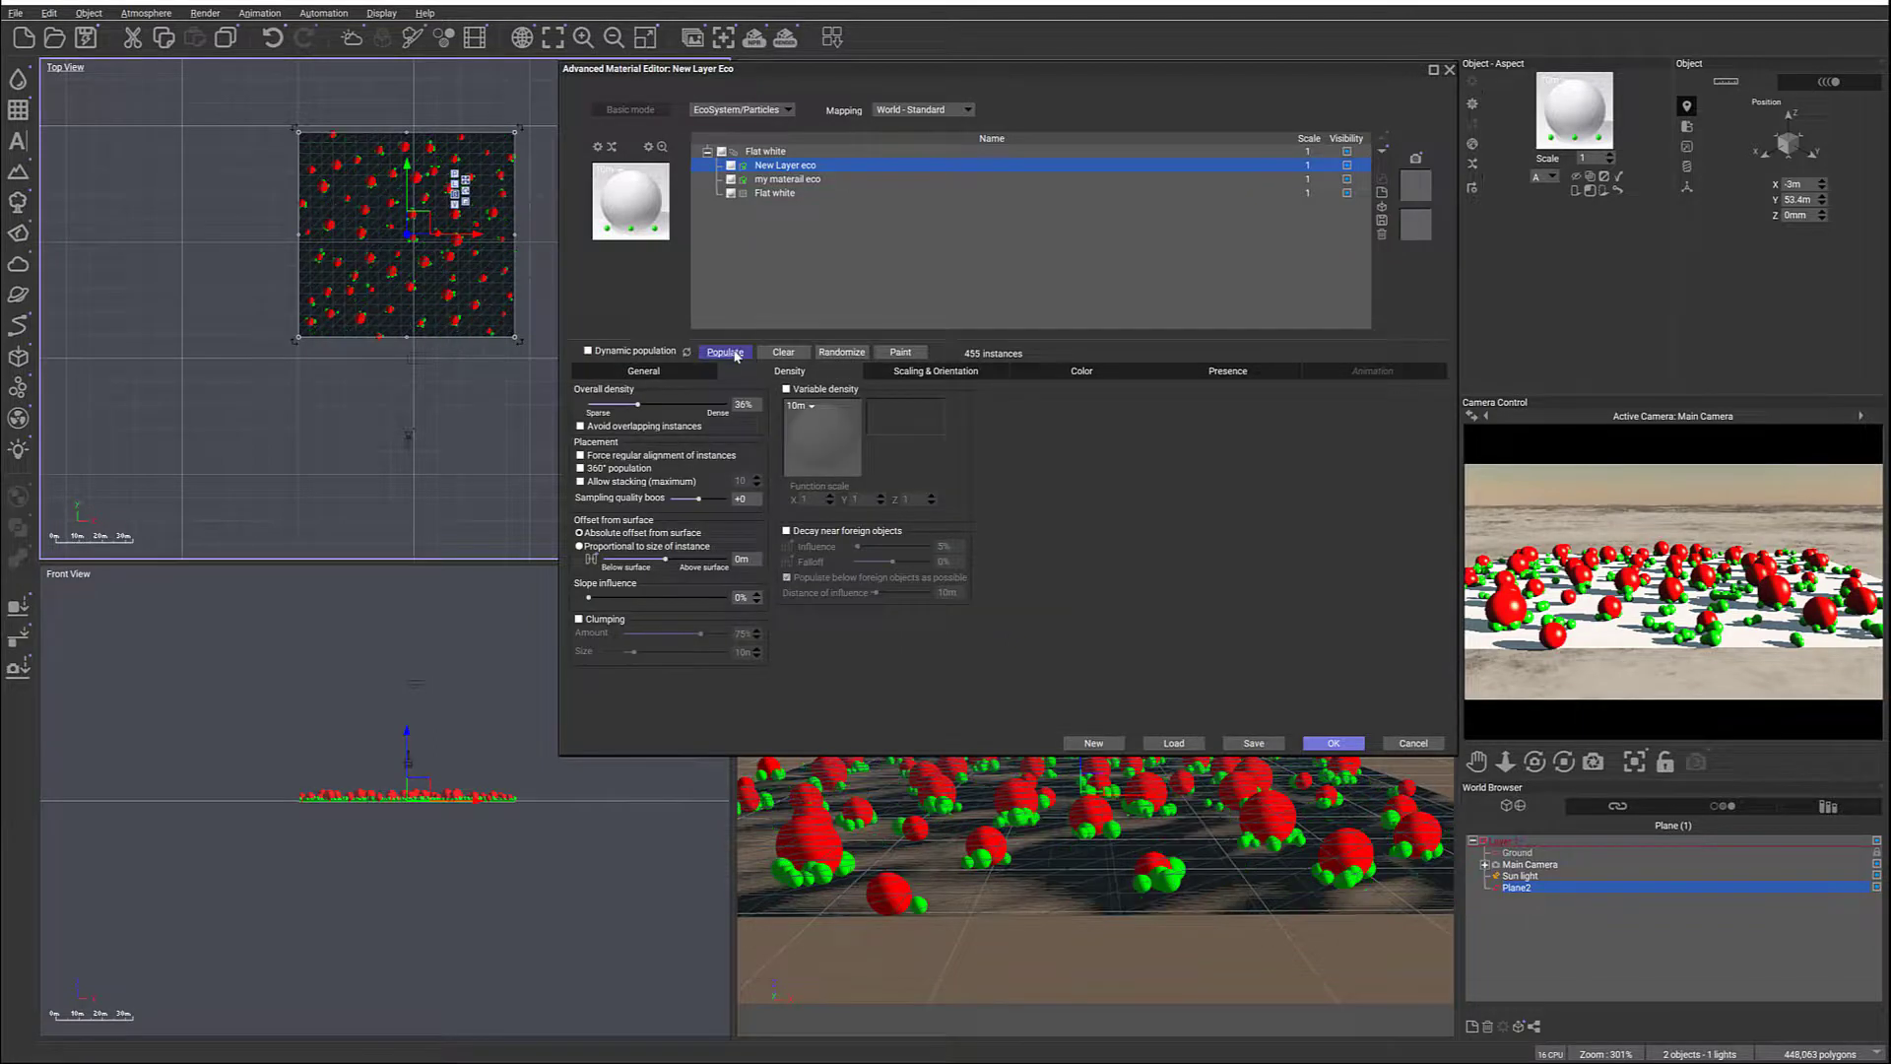
left_click_drag(637, 404, 660, 404)
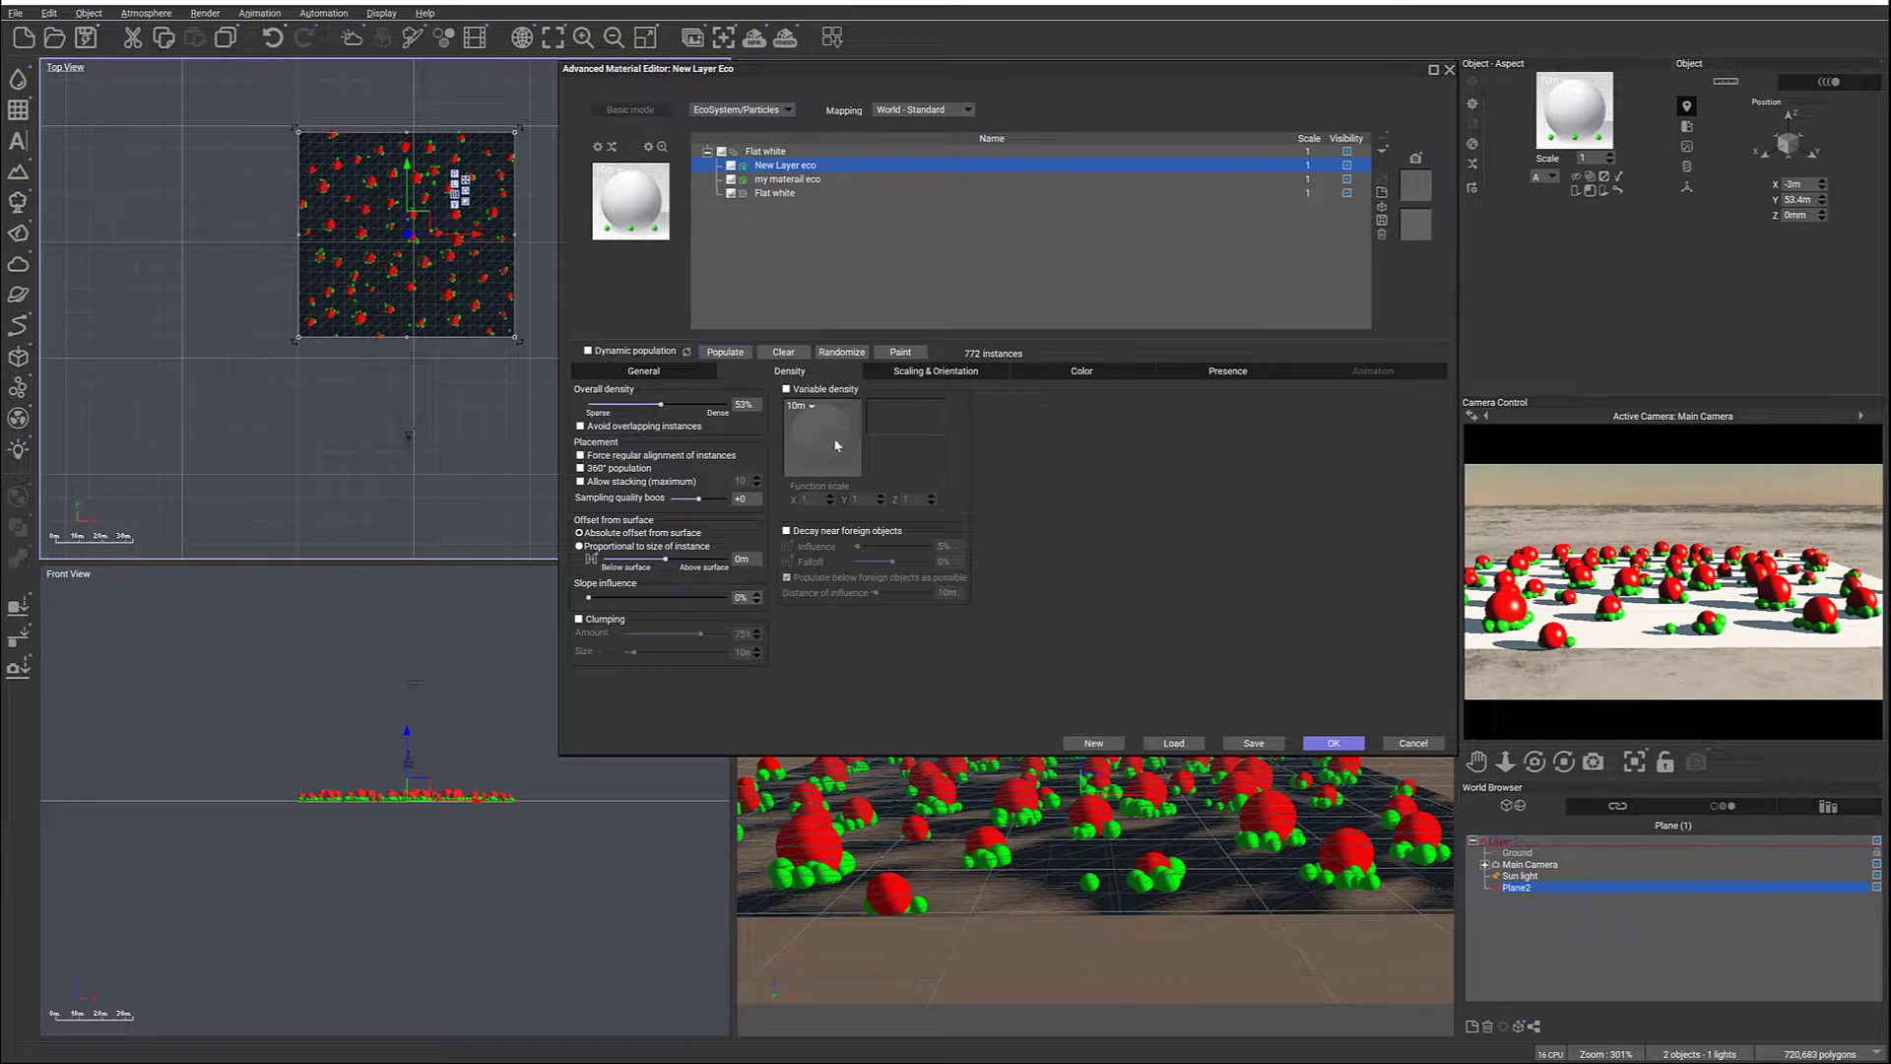
Set the green sphere layer's affinity to 0% and its repulsion from layer to 52%, and repopulate it
left_click(669, 372)
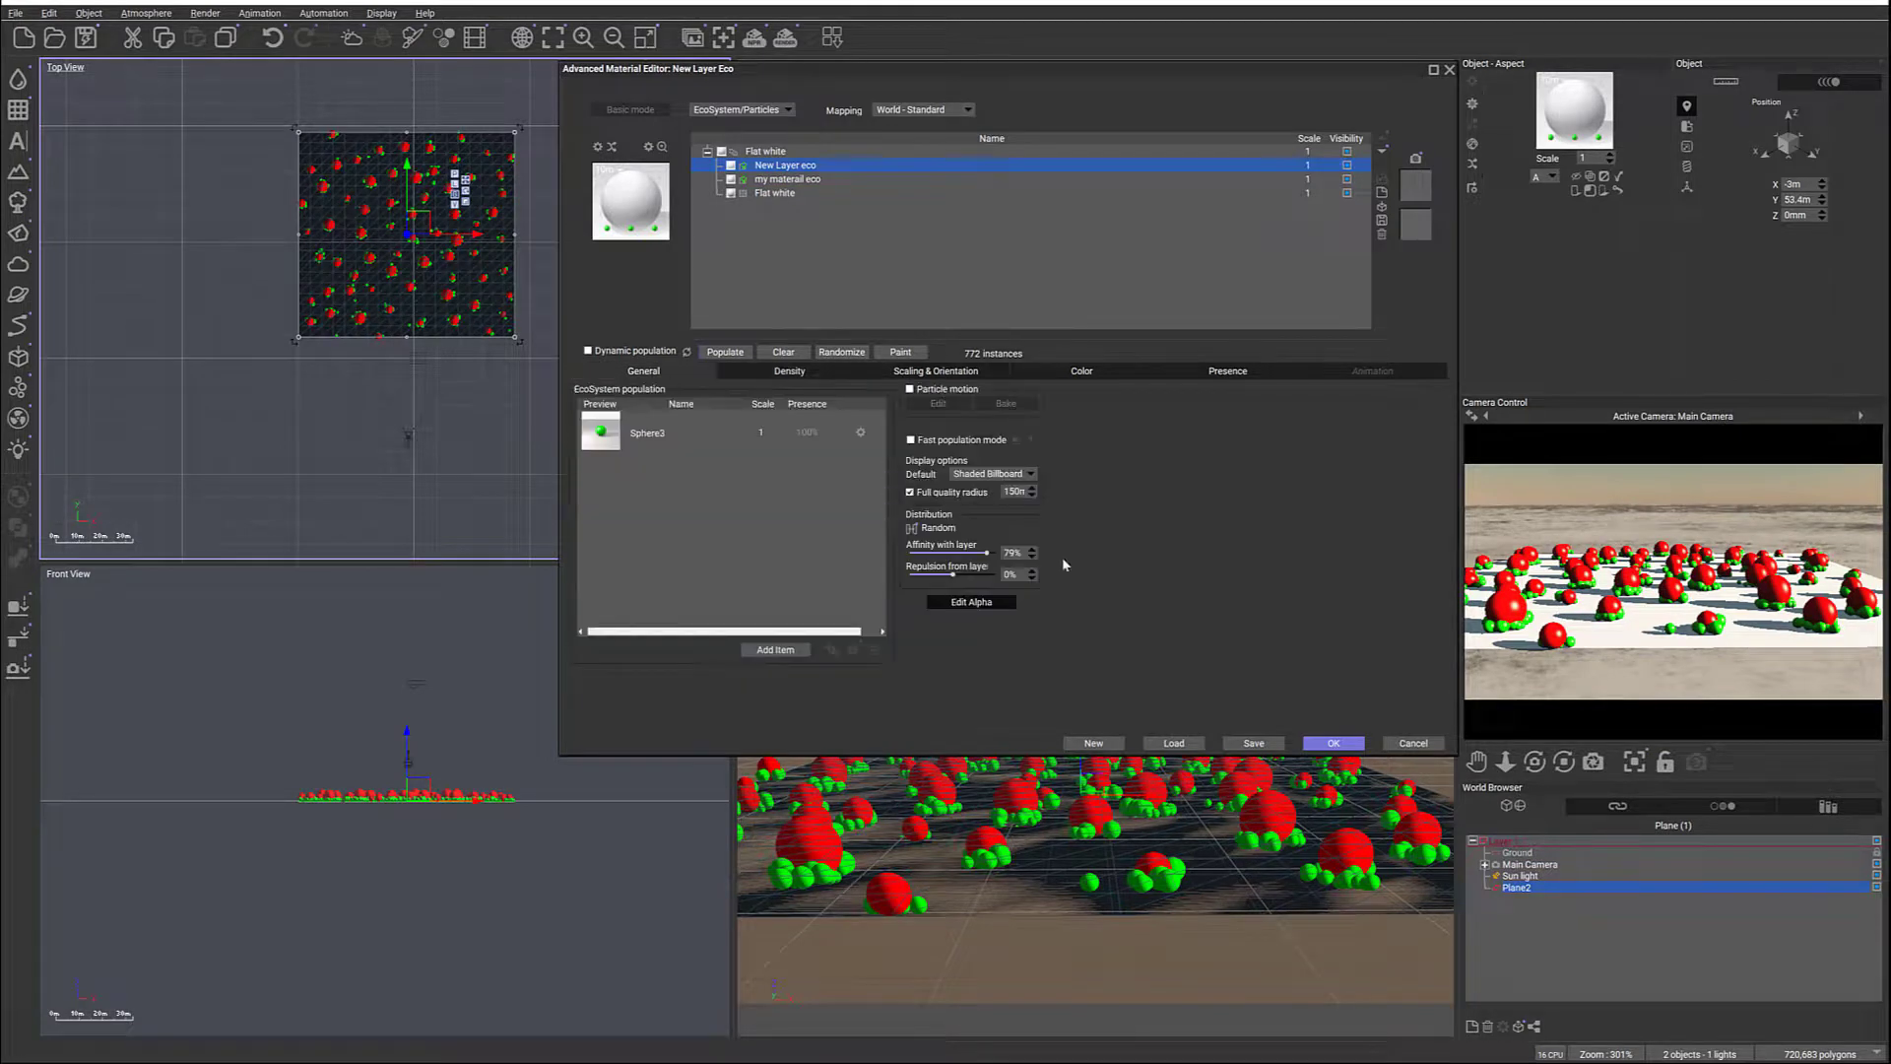
left_click(1012, 553)
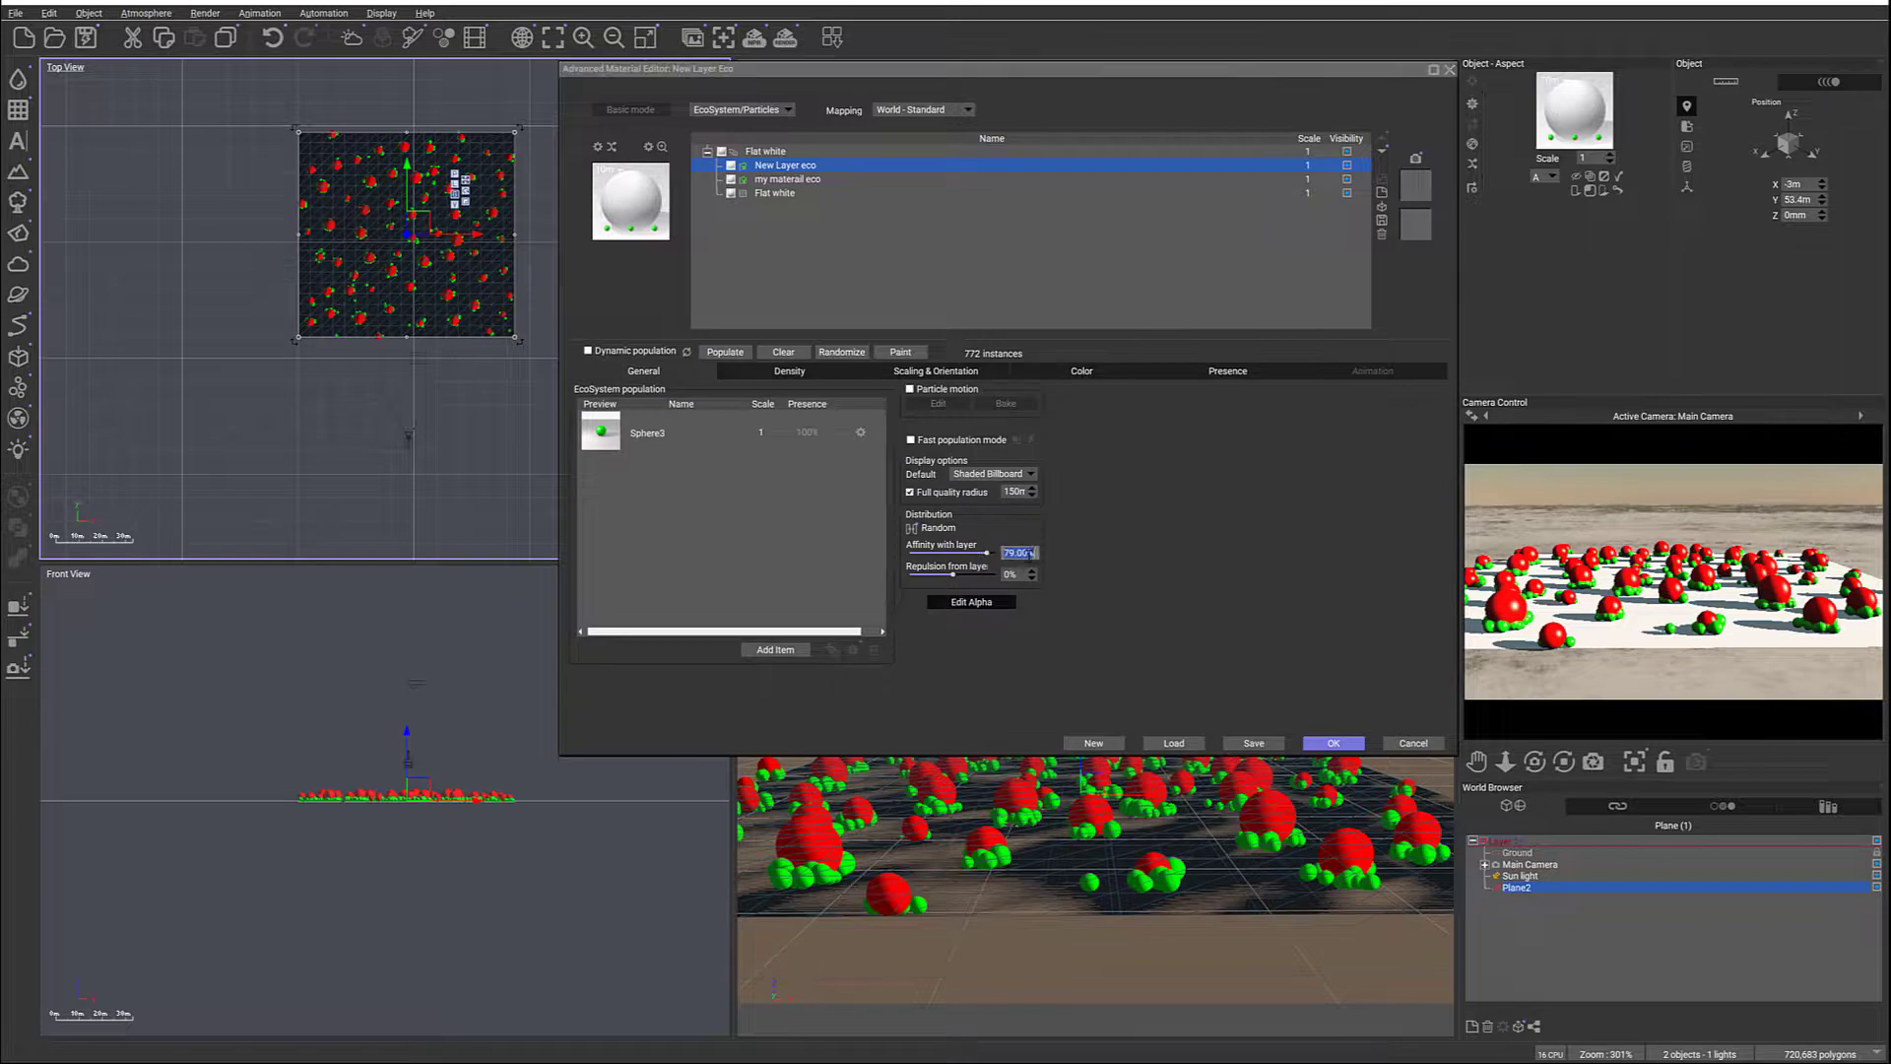
type("0")
left_click_drag(955, 574, 975, 577)
left_click(724, 352)
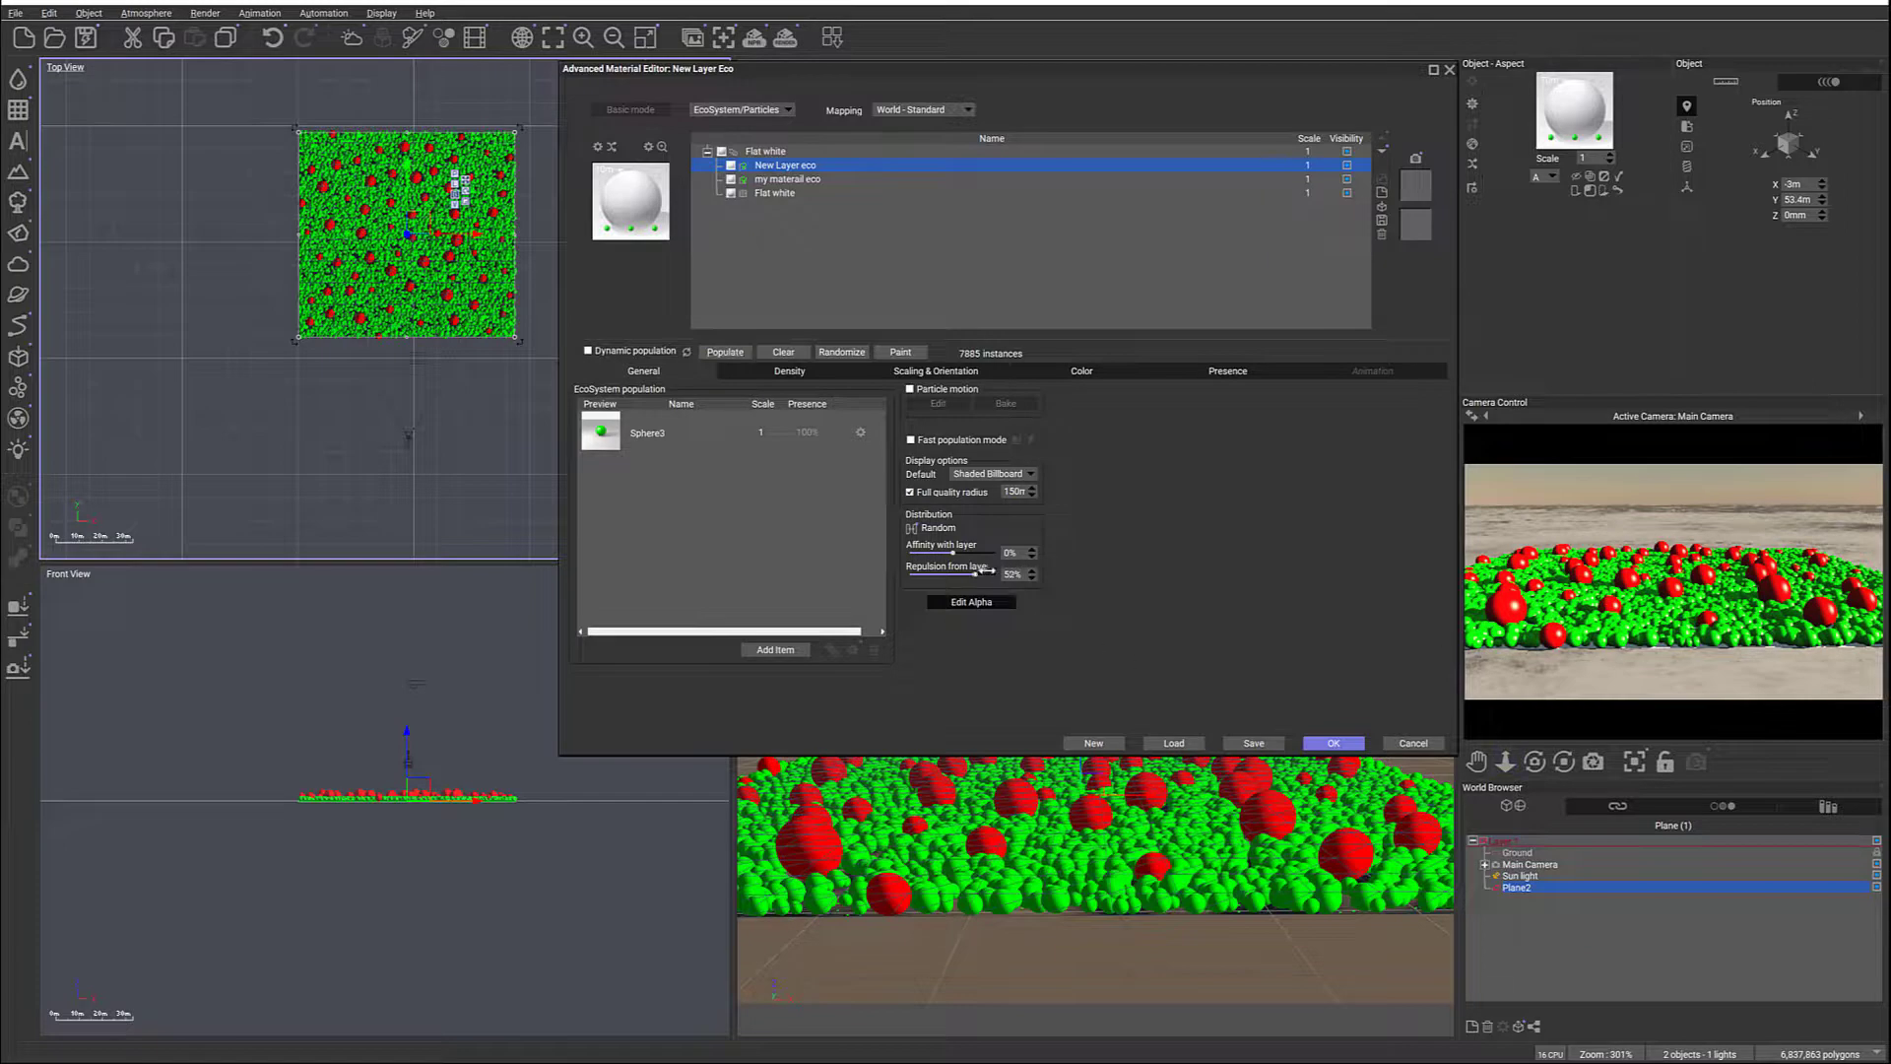
Try repulsion values of 75% and 100% for the green spheres, repopulating and inspecting the gaps around the red ones
left_click_drag(983, 570, 988, 569)
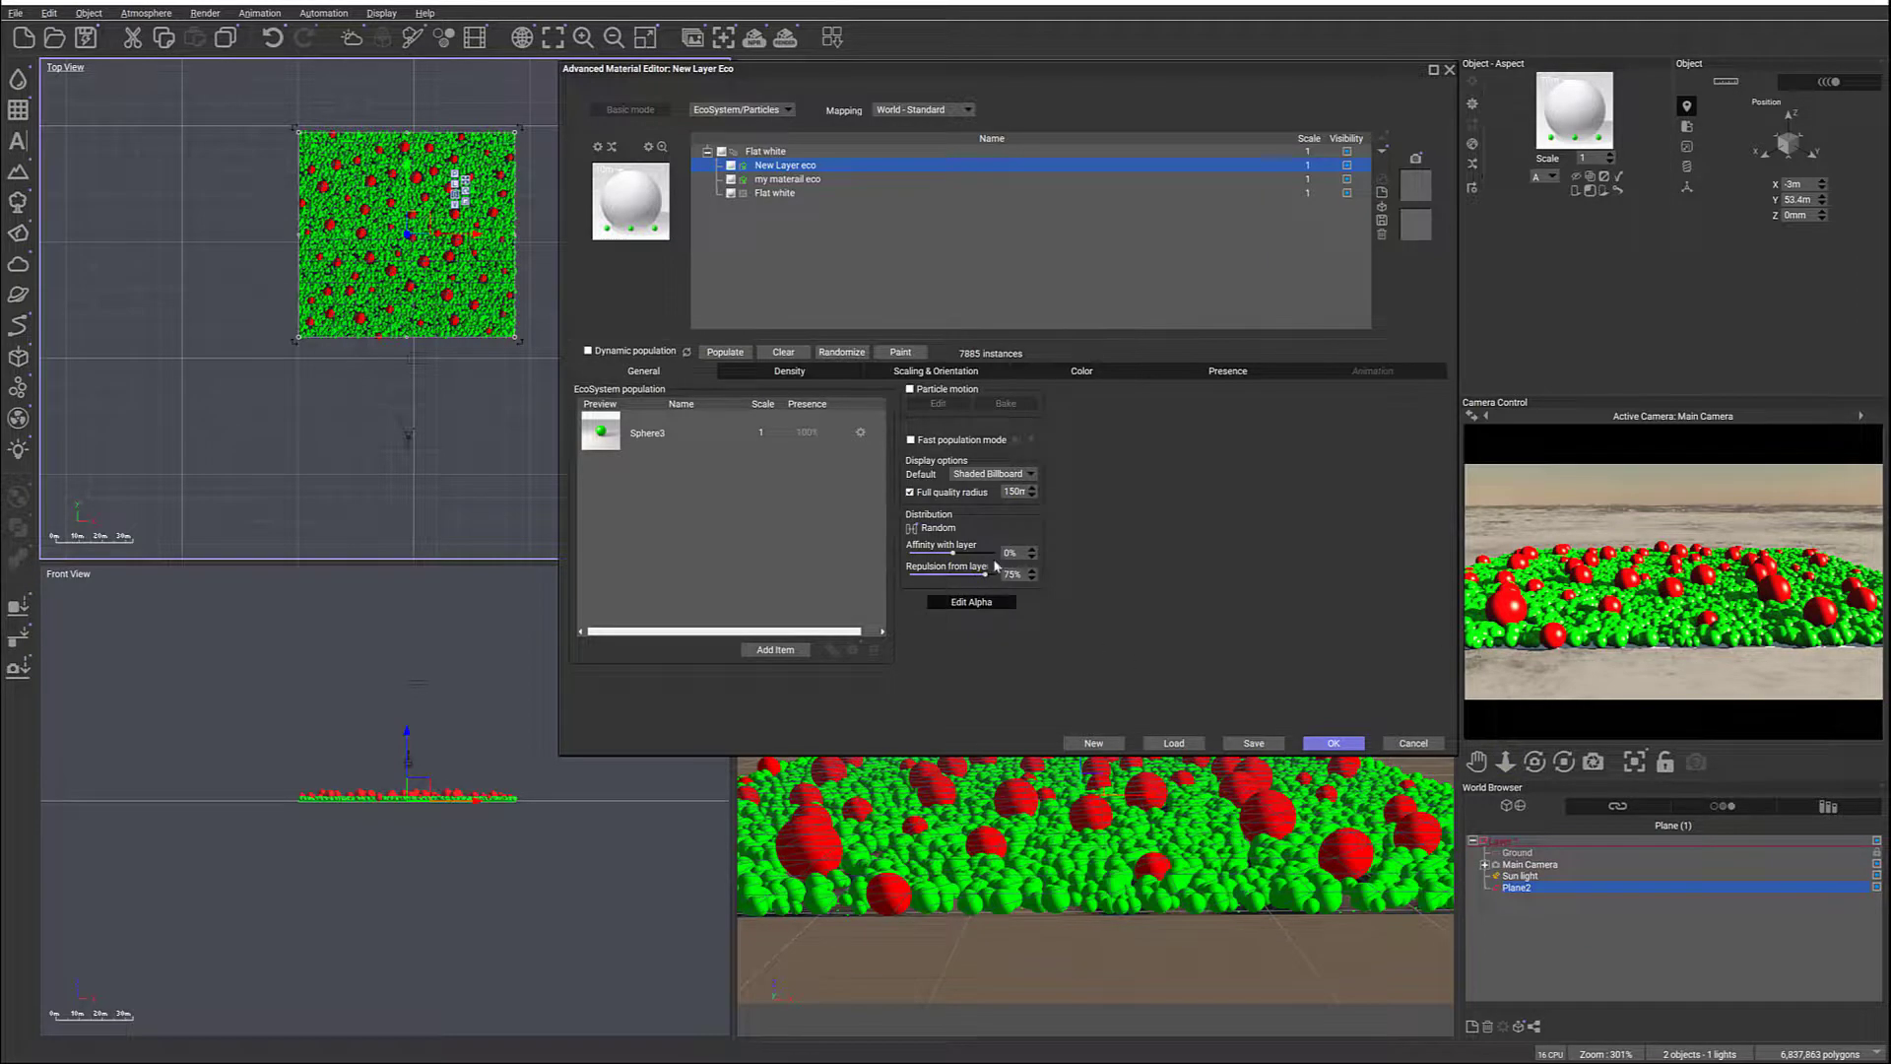
left_click(724, 354)
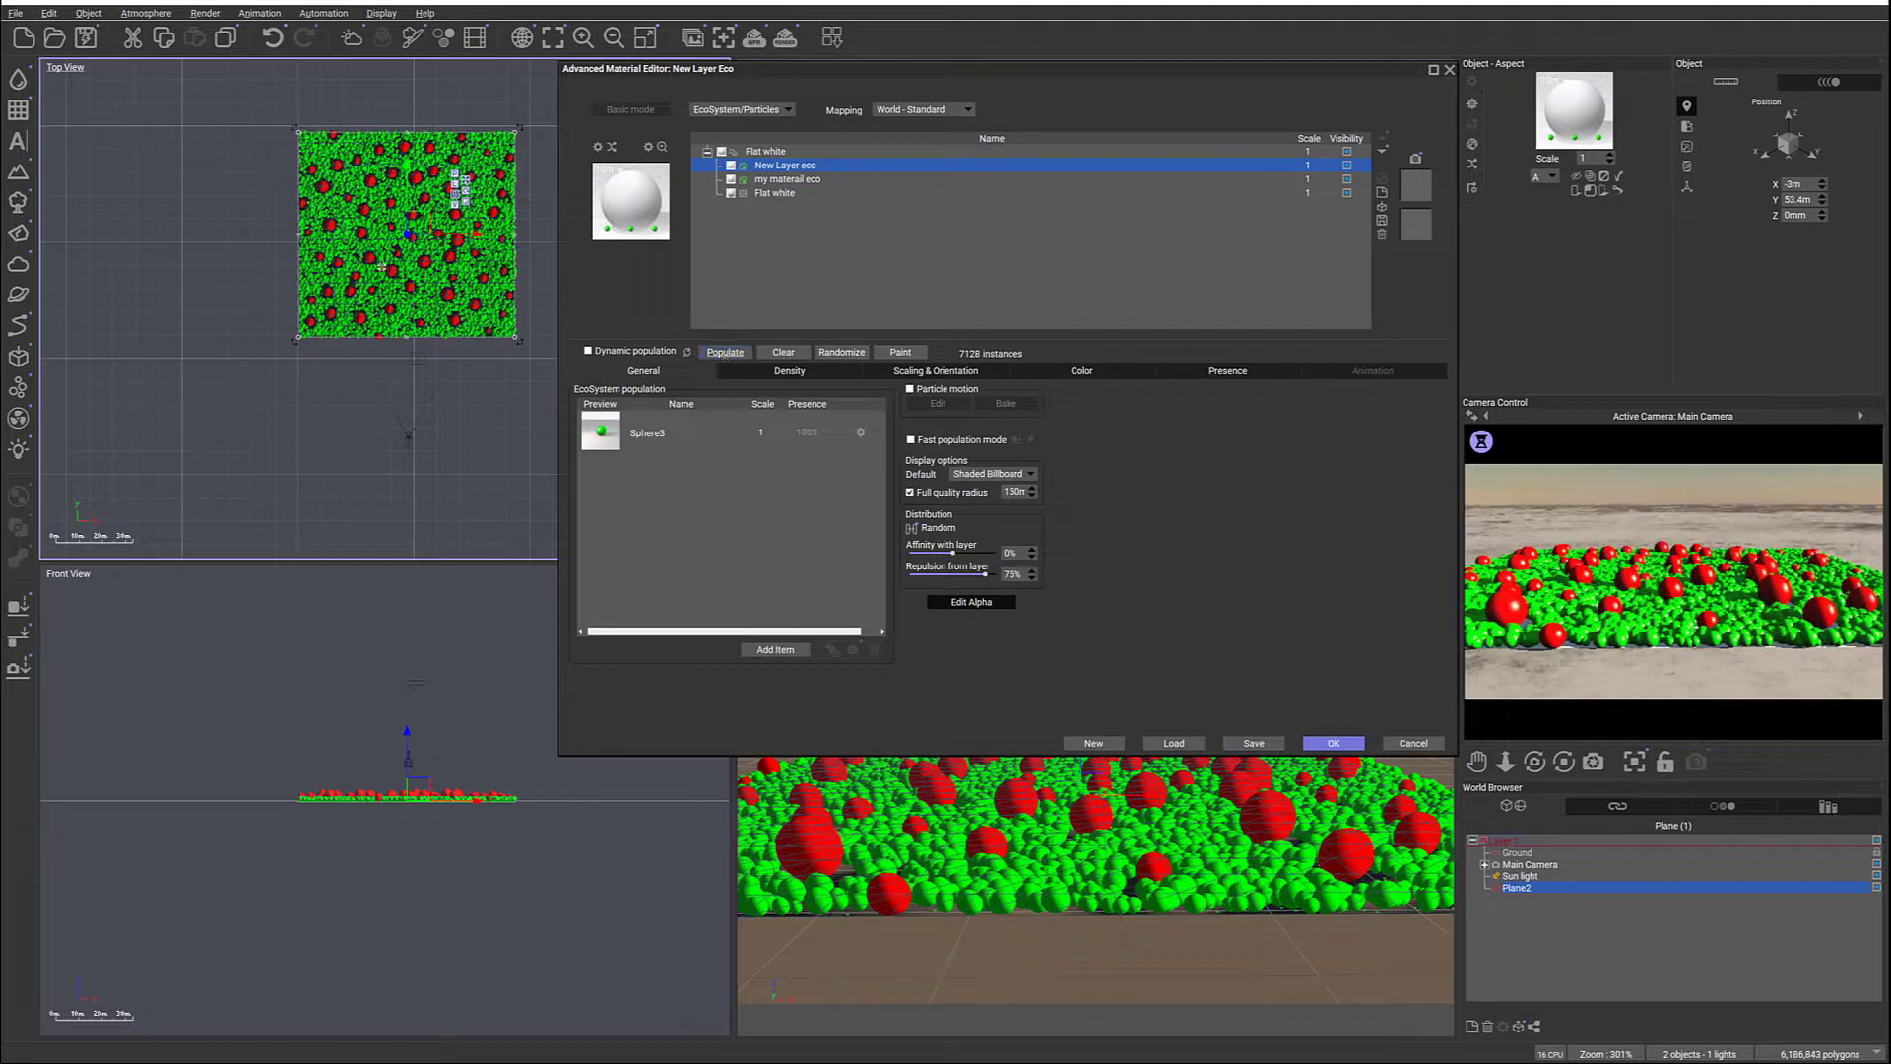
scroll(421, 282, "up", 5)
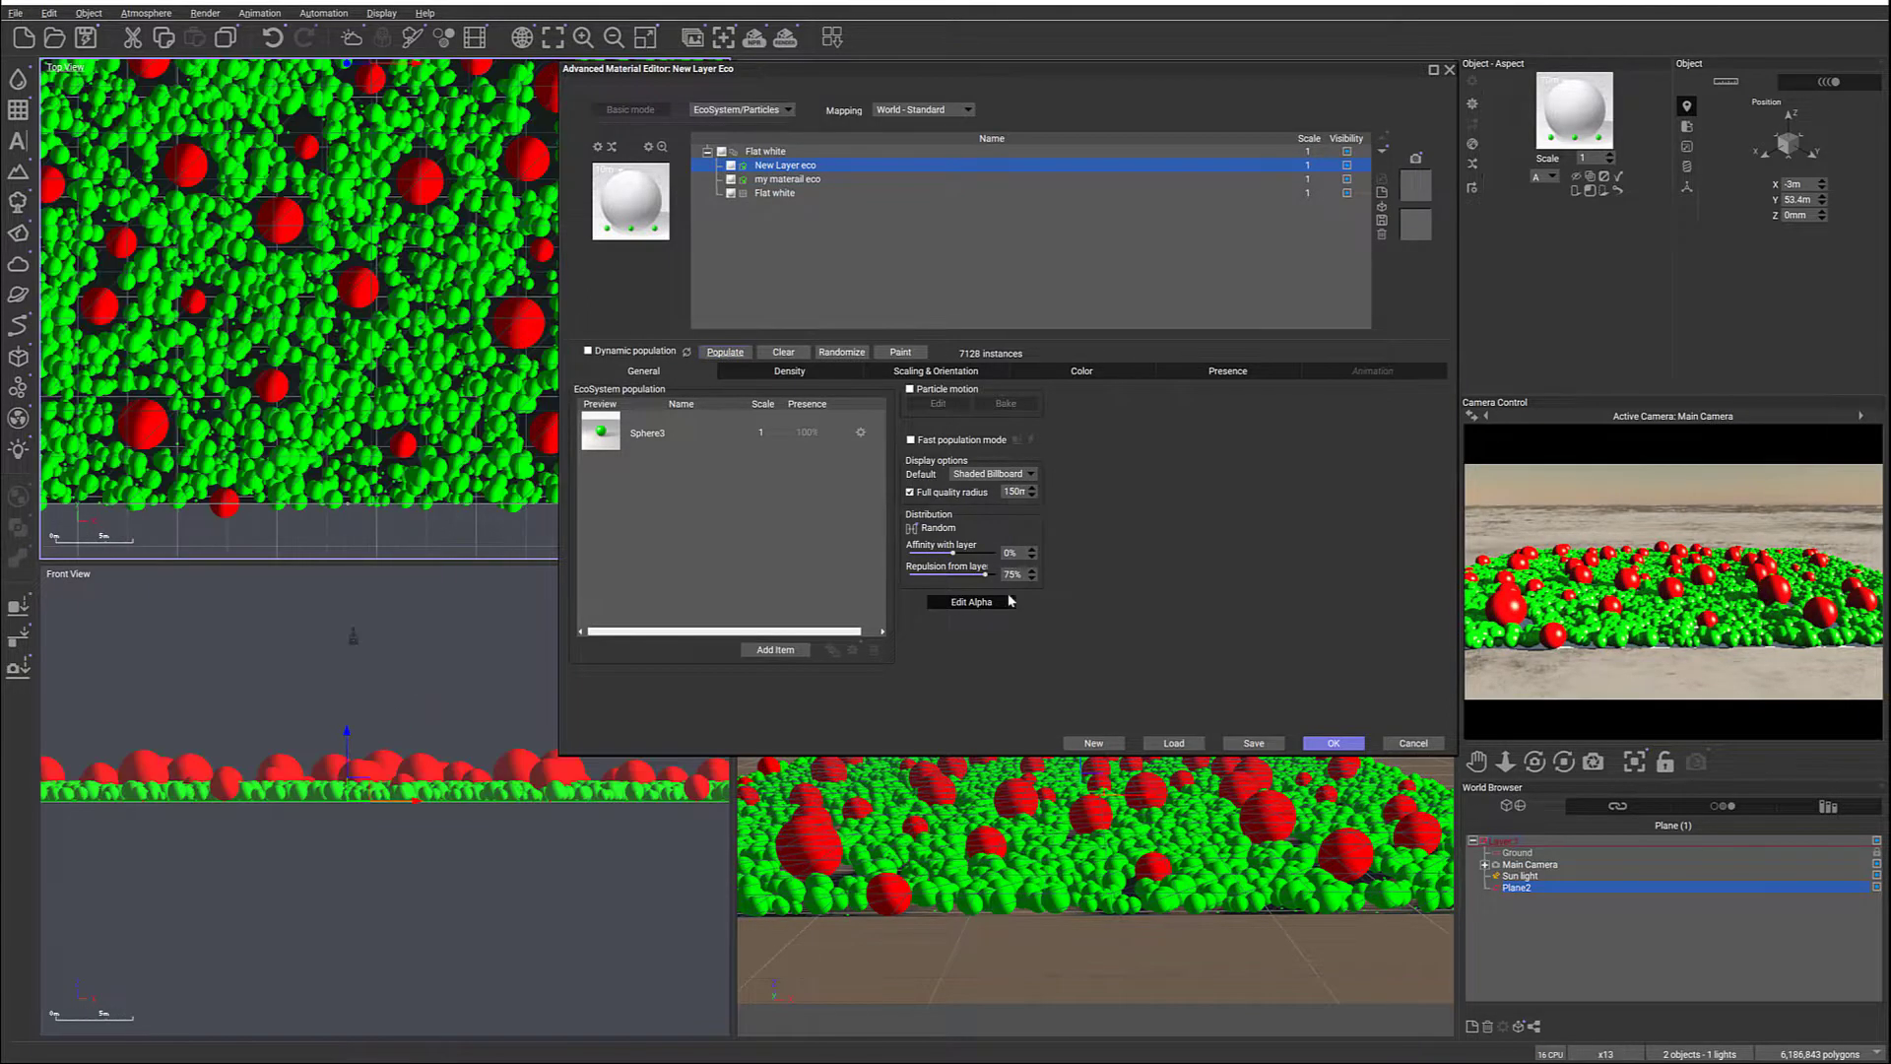
left_click_drag(990, 575, 1030, 575)
left_click(726, 352)
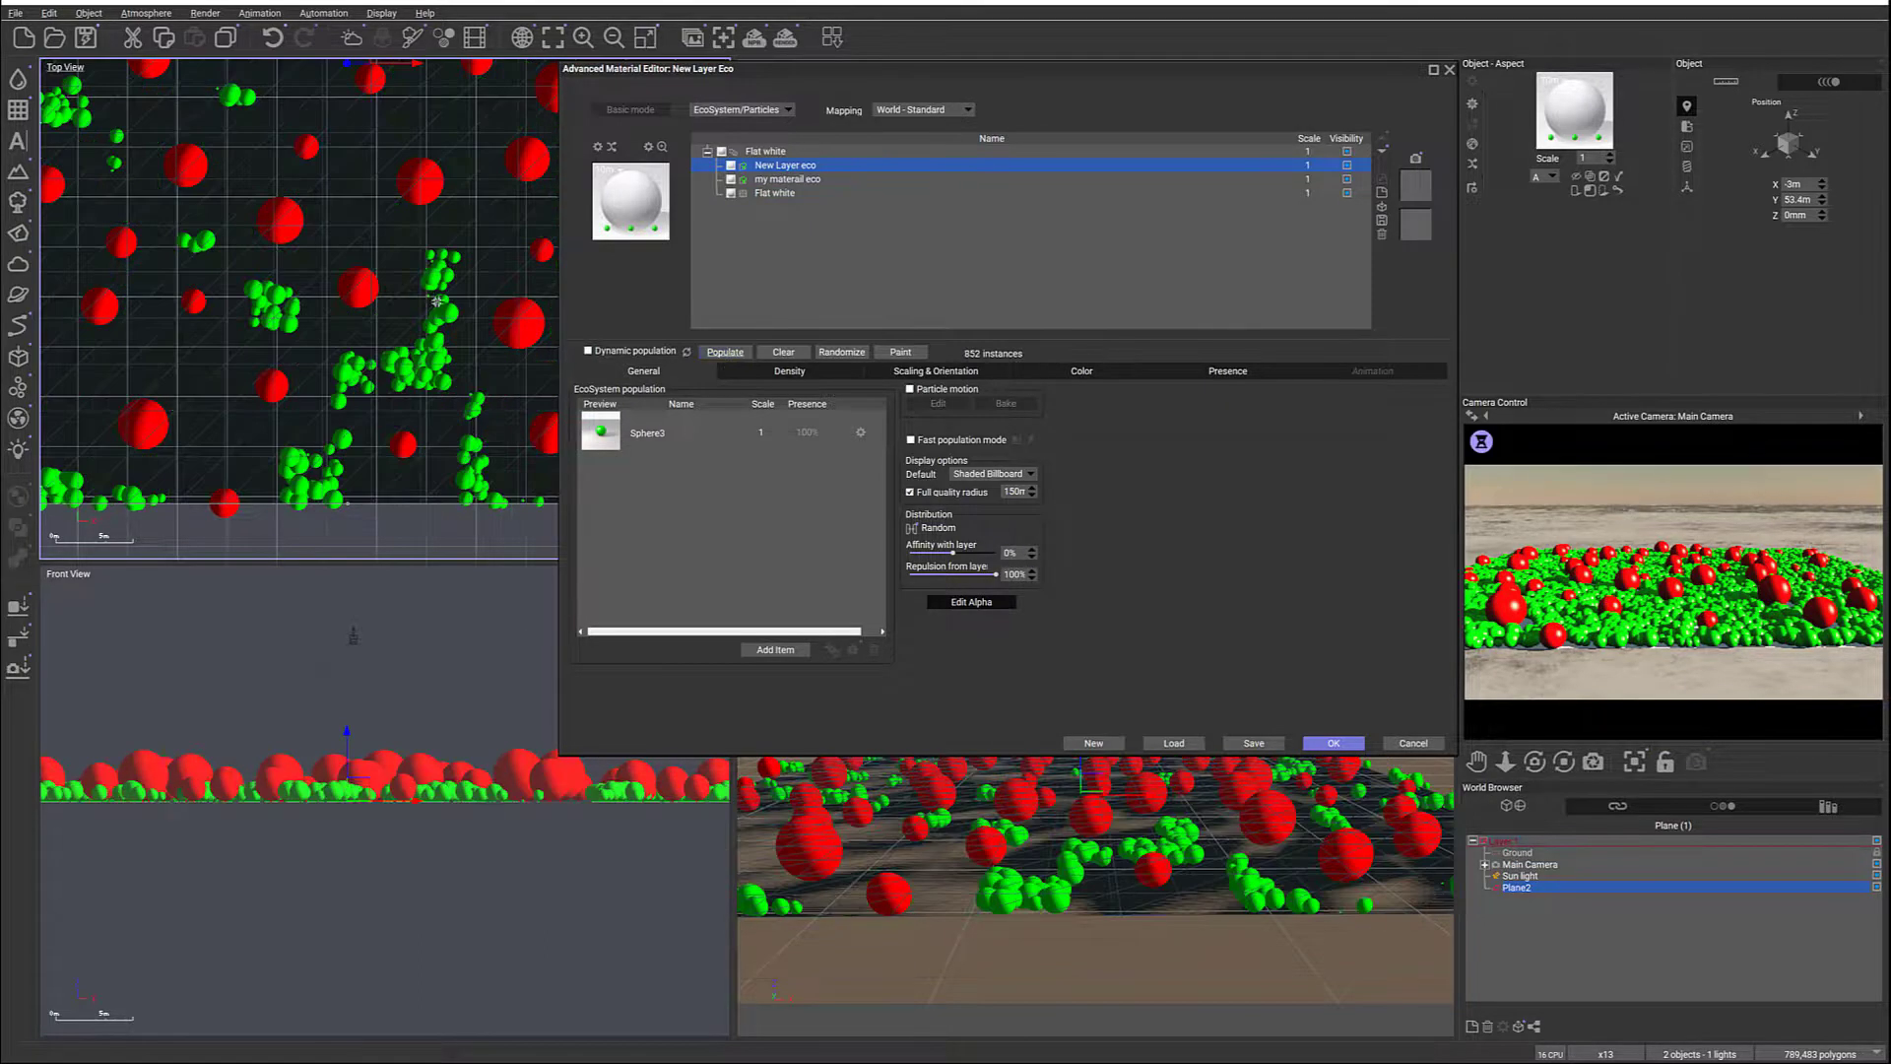
scroll(437, 288, "down", 5)
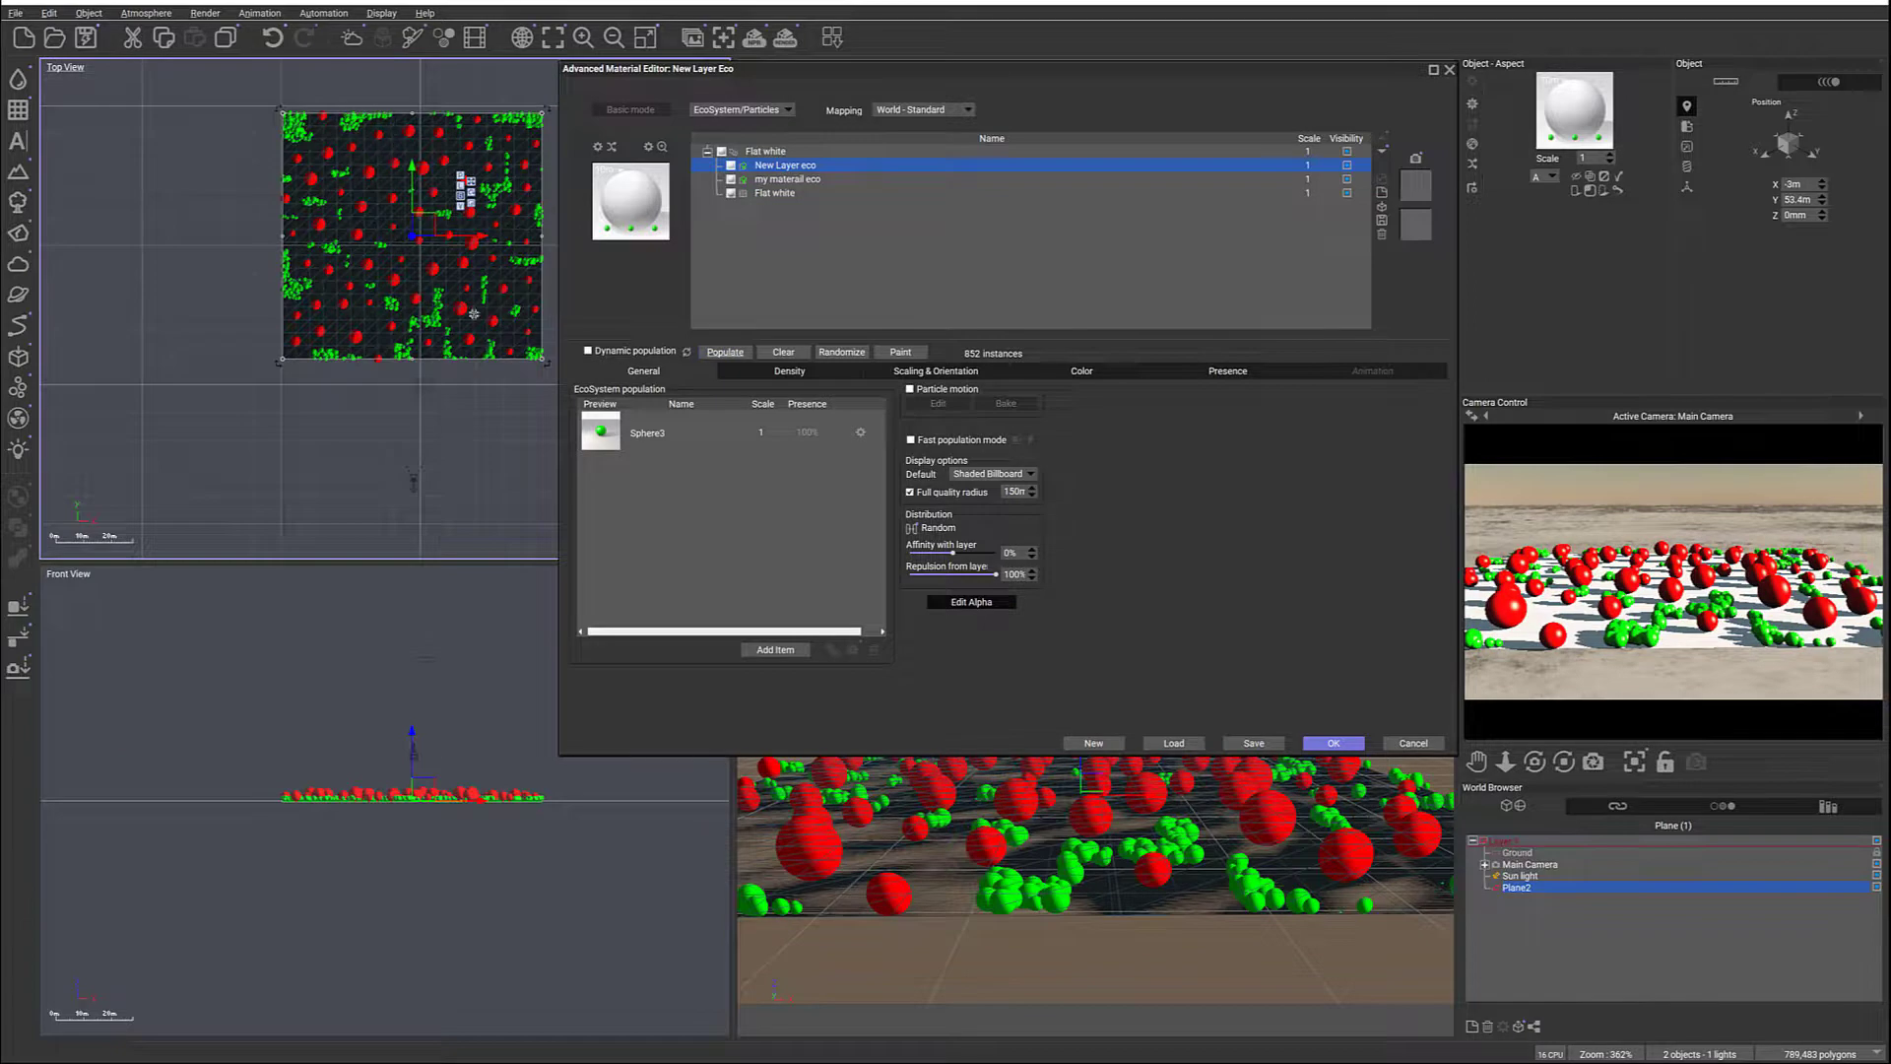
Try a repulsion of 93% for the green sphere layer, settle on 95%, and repopulate it
left_click_drag(992, 576, 990, 575)
left_click(725, 353)
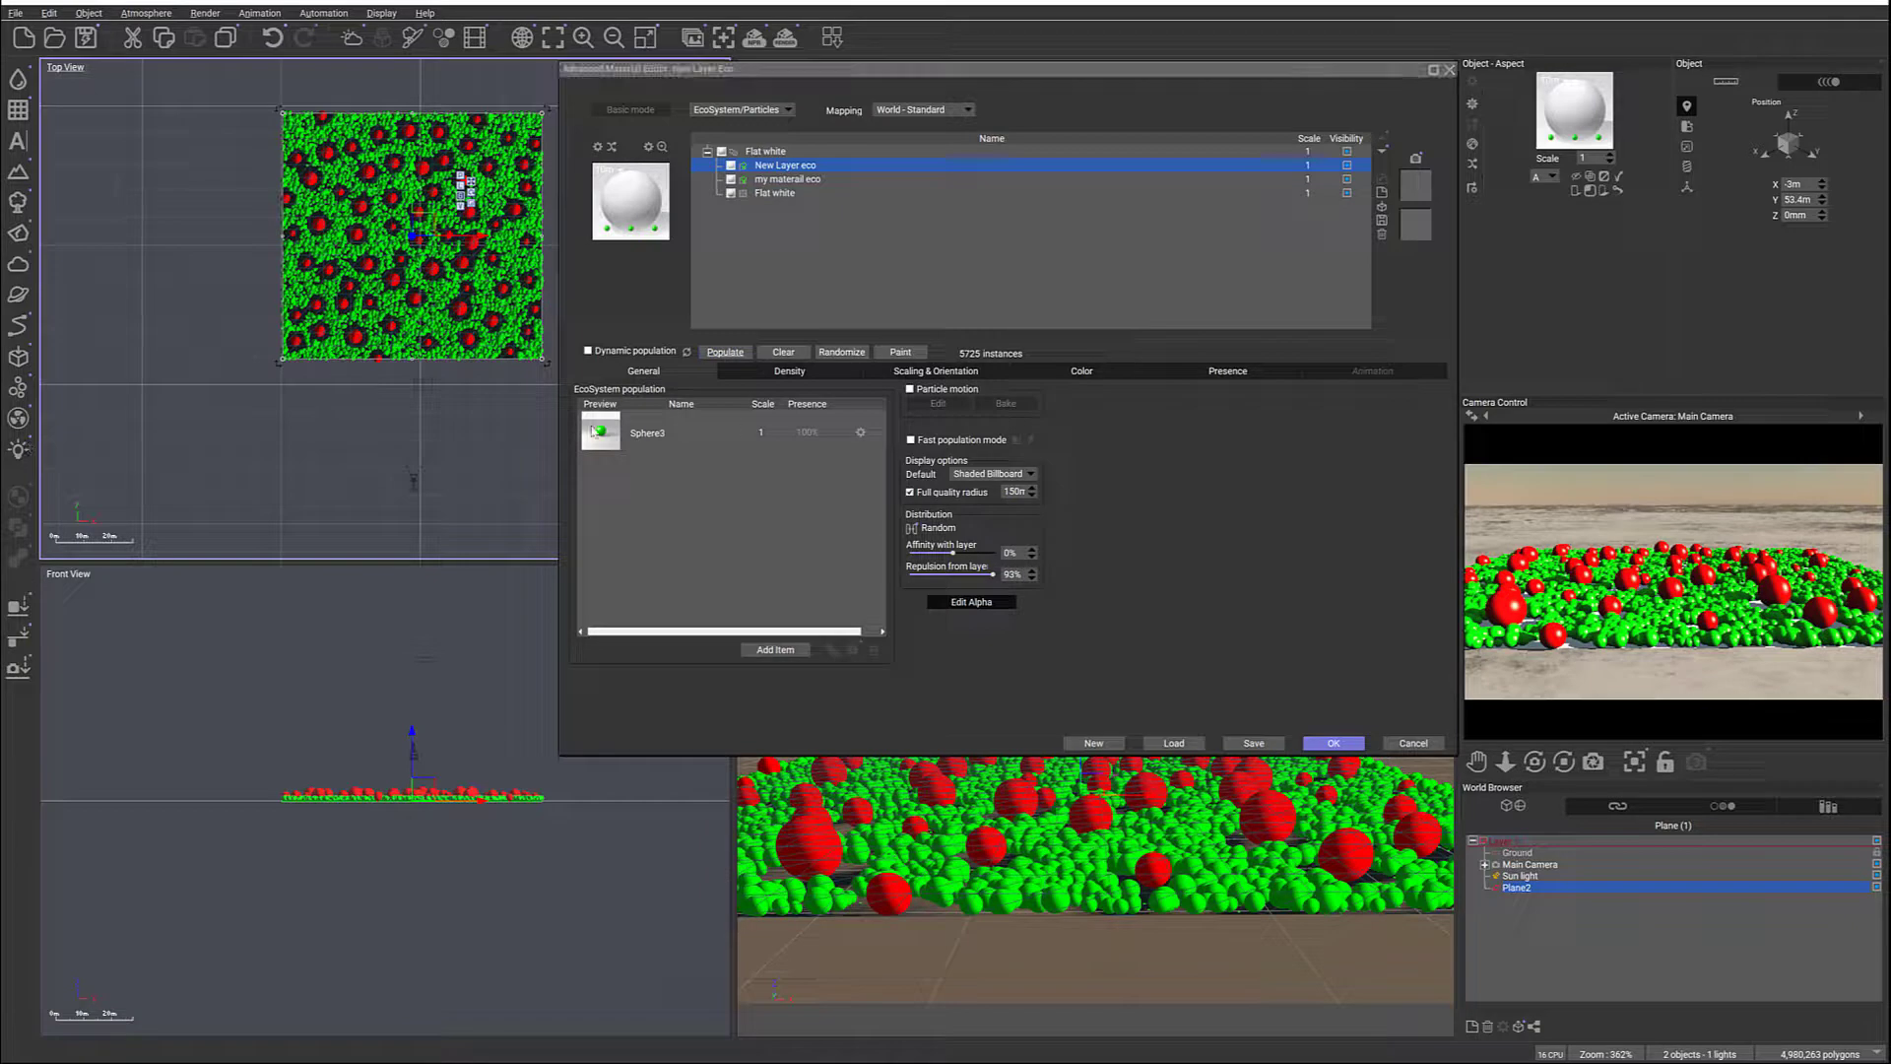
left_click(1013, 574)
type("95")
left_click(727, 351)
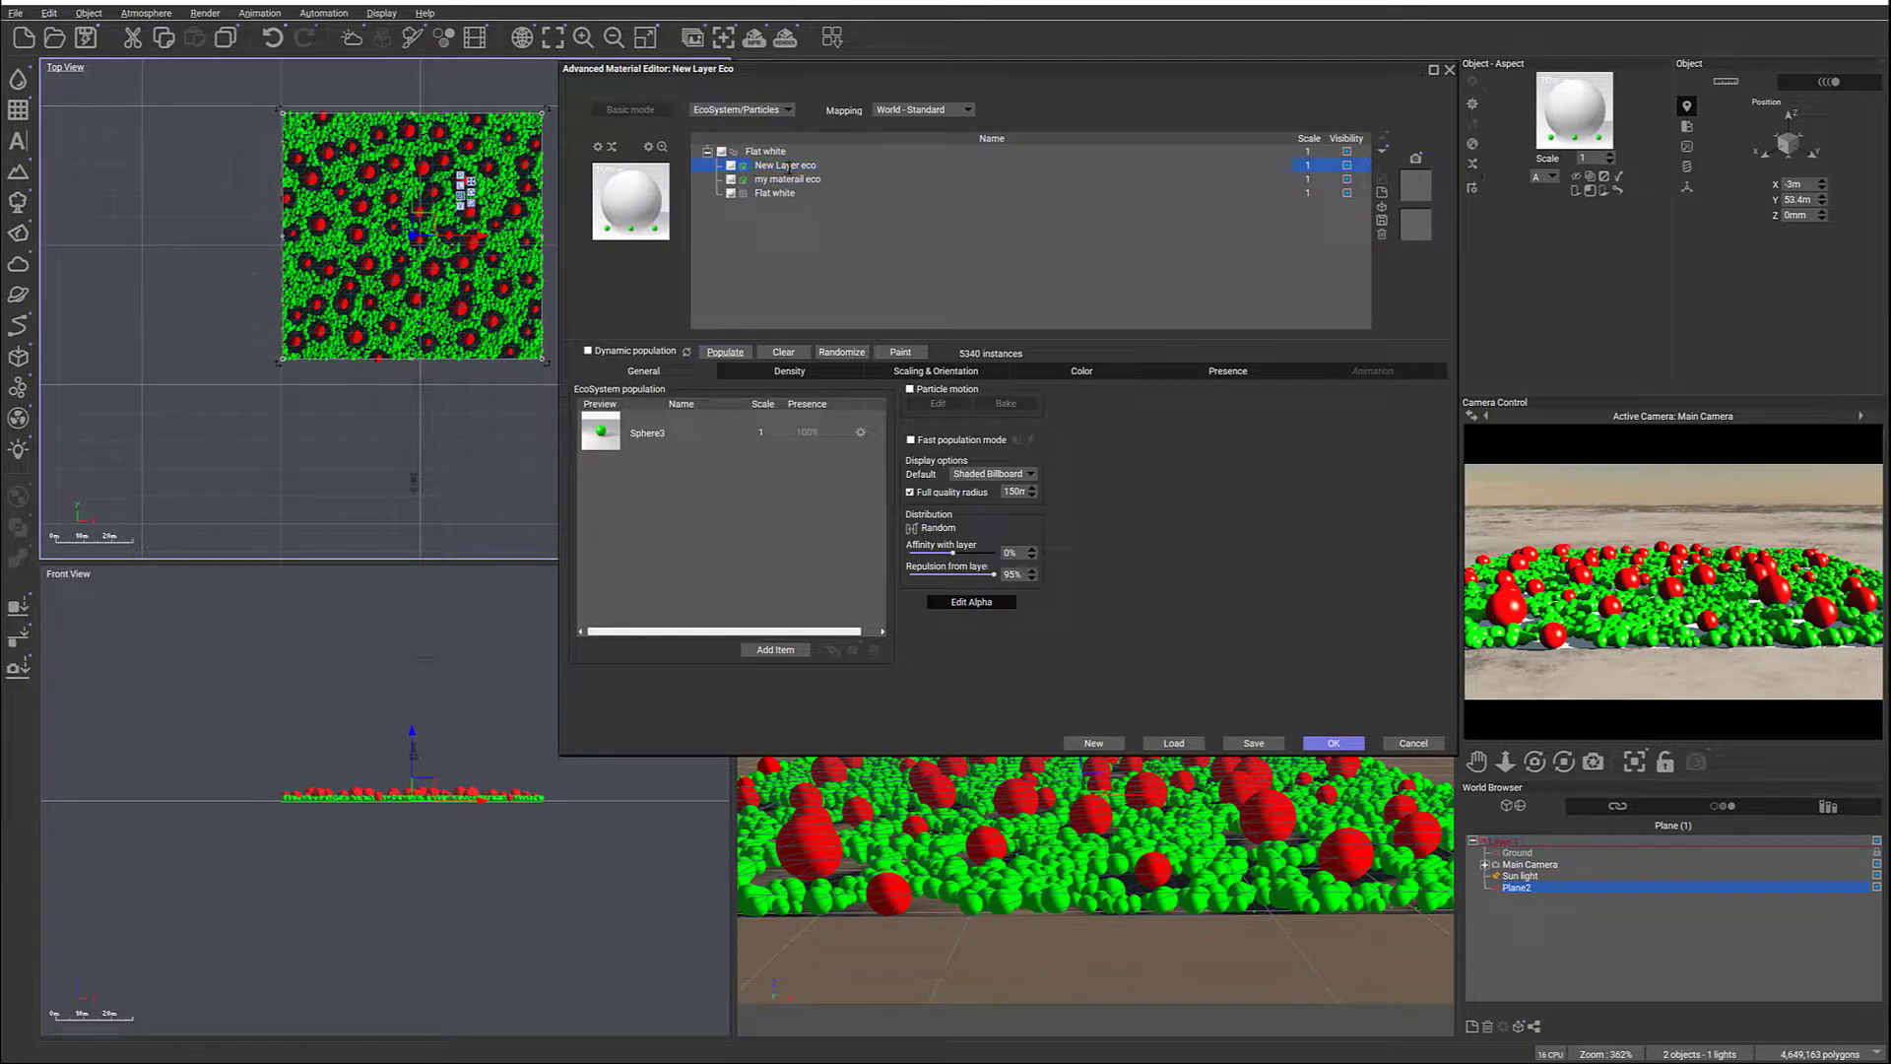
Add a new EcoSystem layer above the green sphere layer and populate its item list with the blue sphere object from file
left_click(785, 165)
left_click(1382, 190)
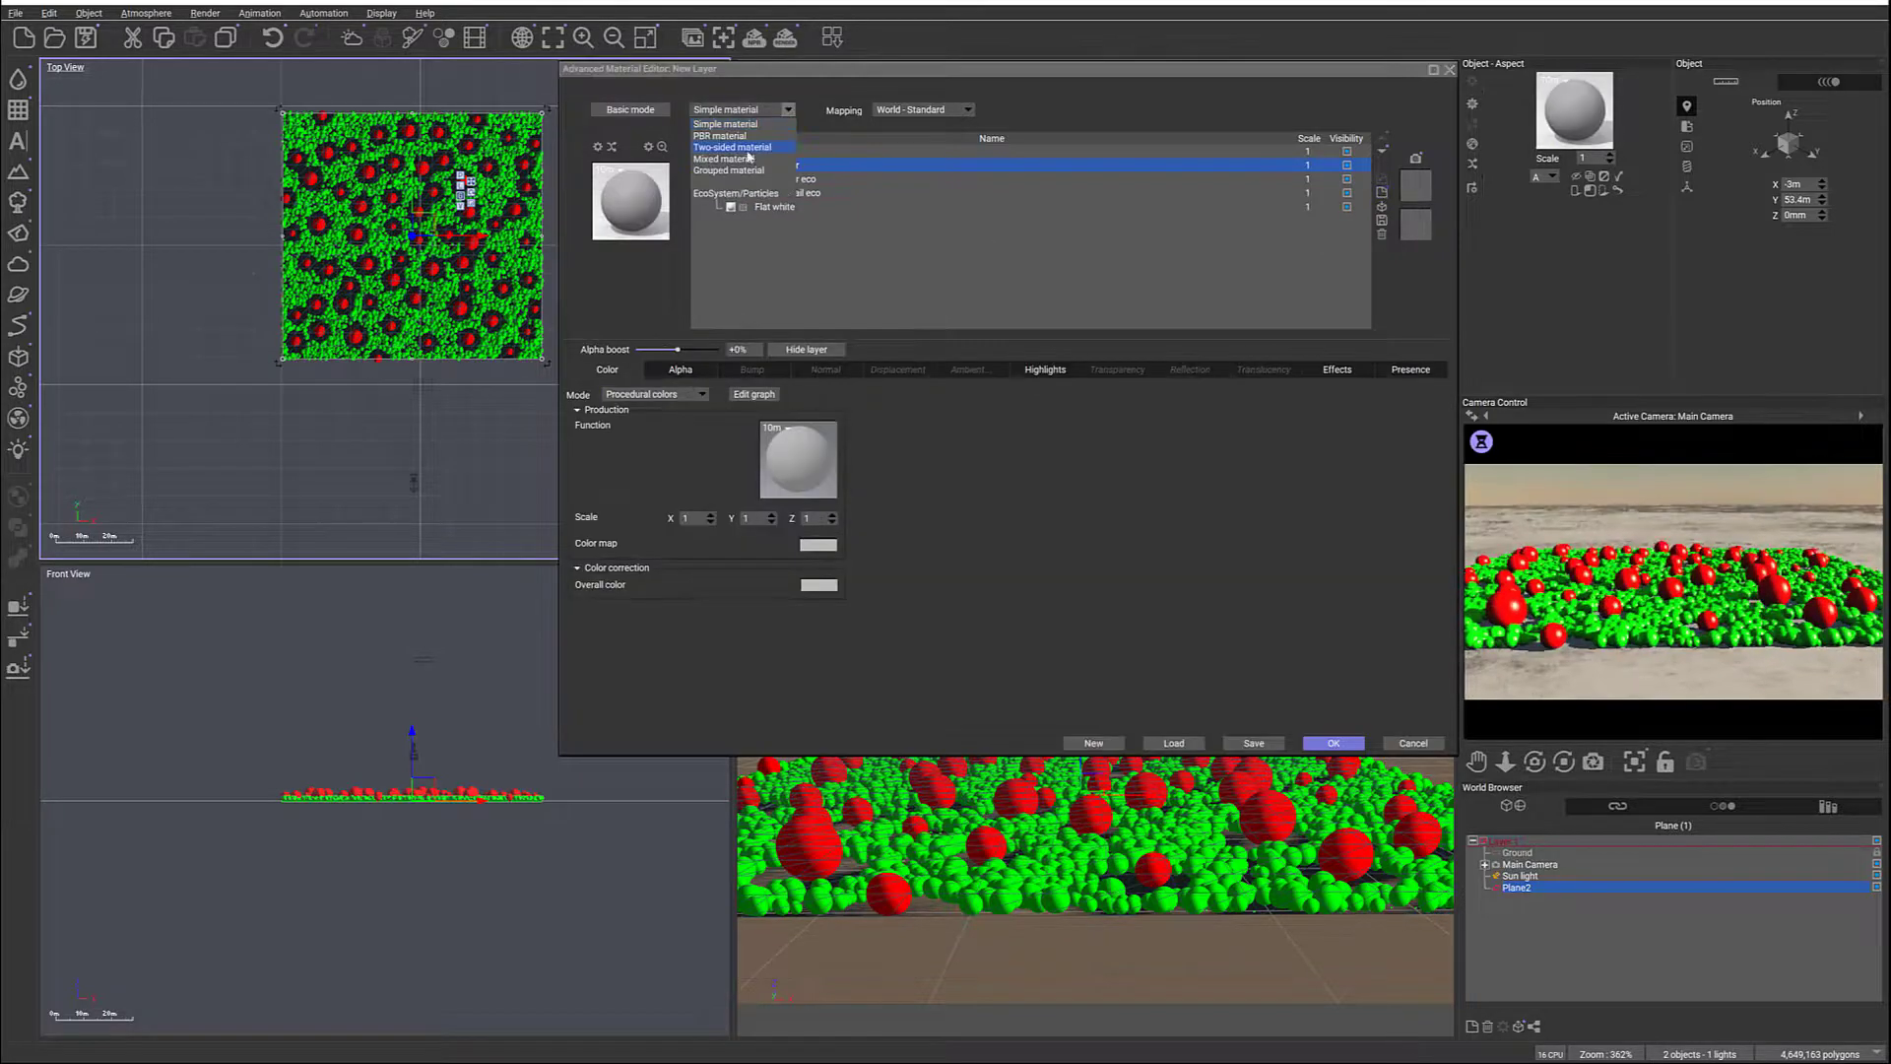
left_click(756, 194)
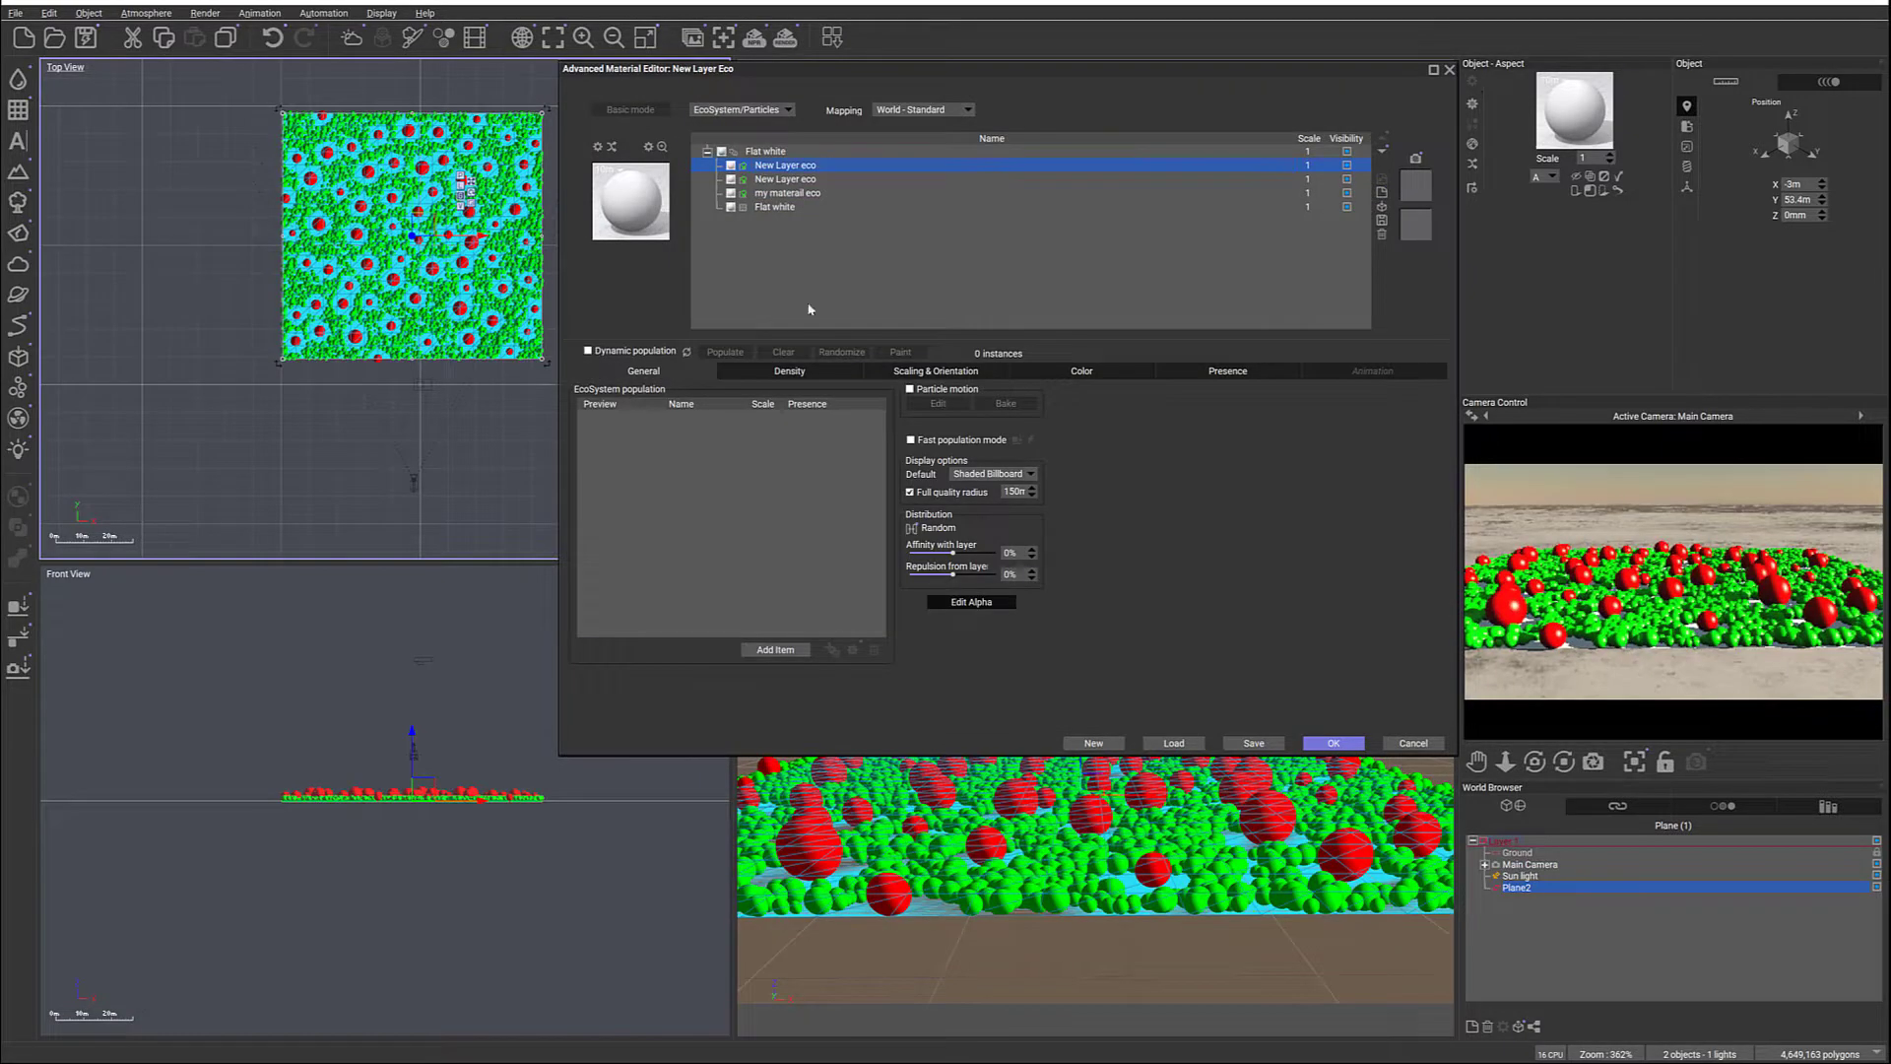
left_click(774, 651)
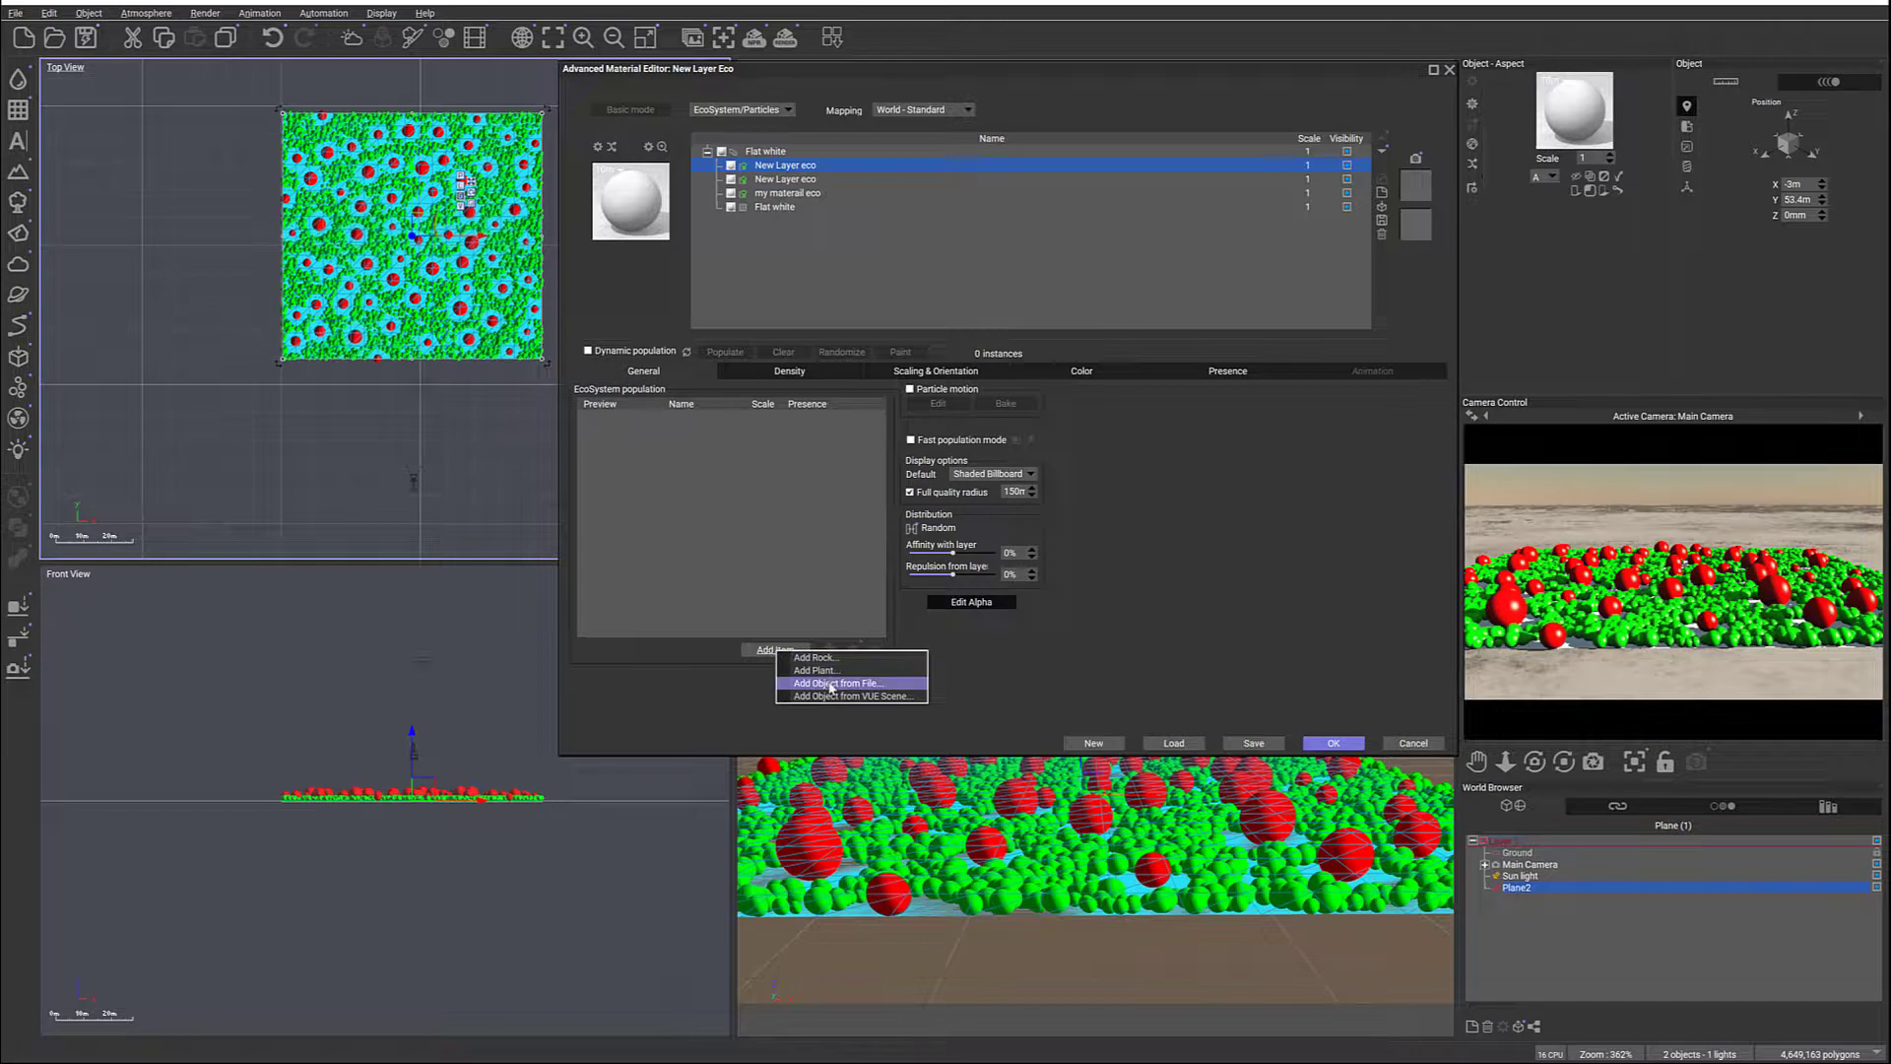
left_click(832, 682)
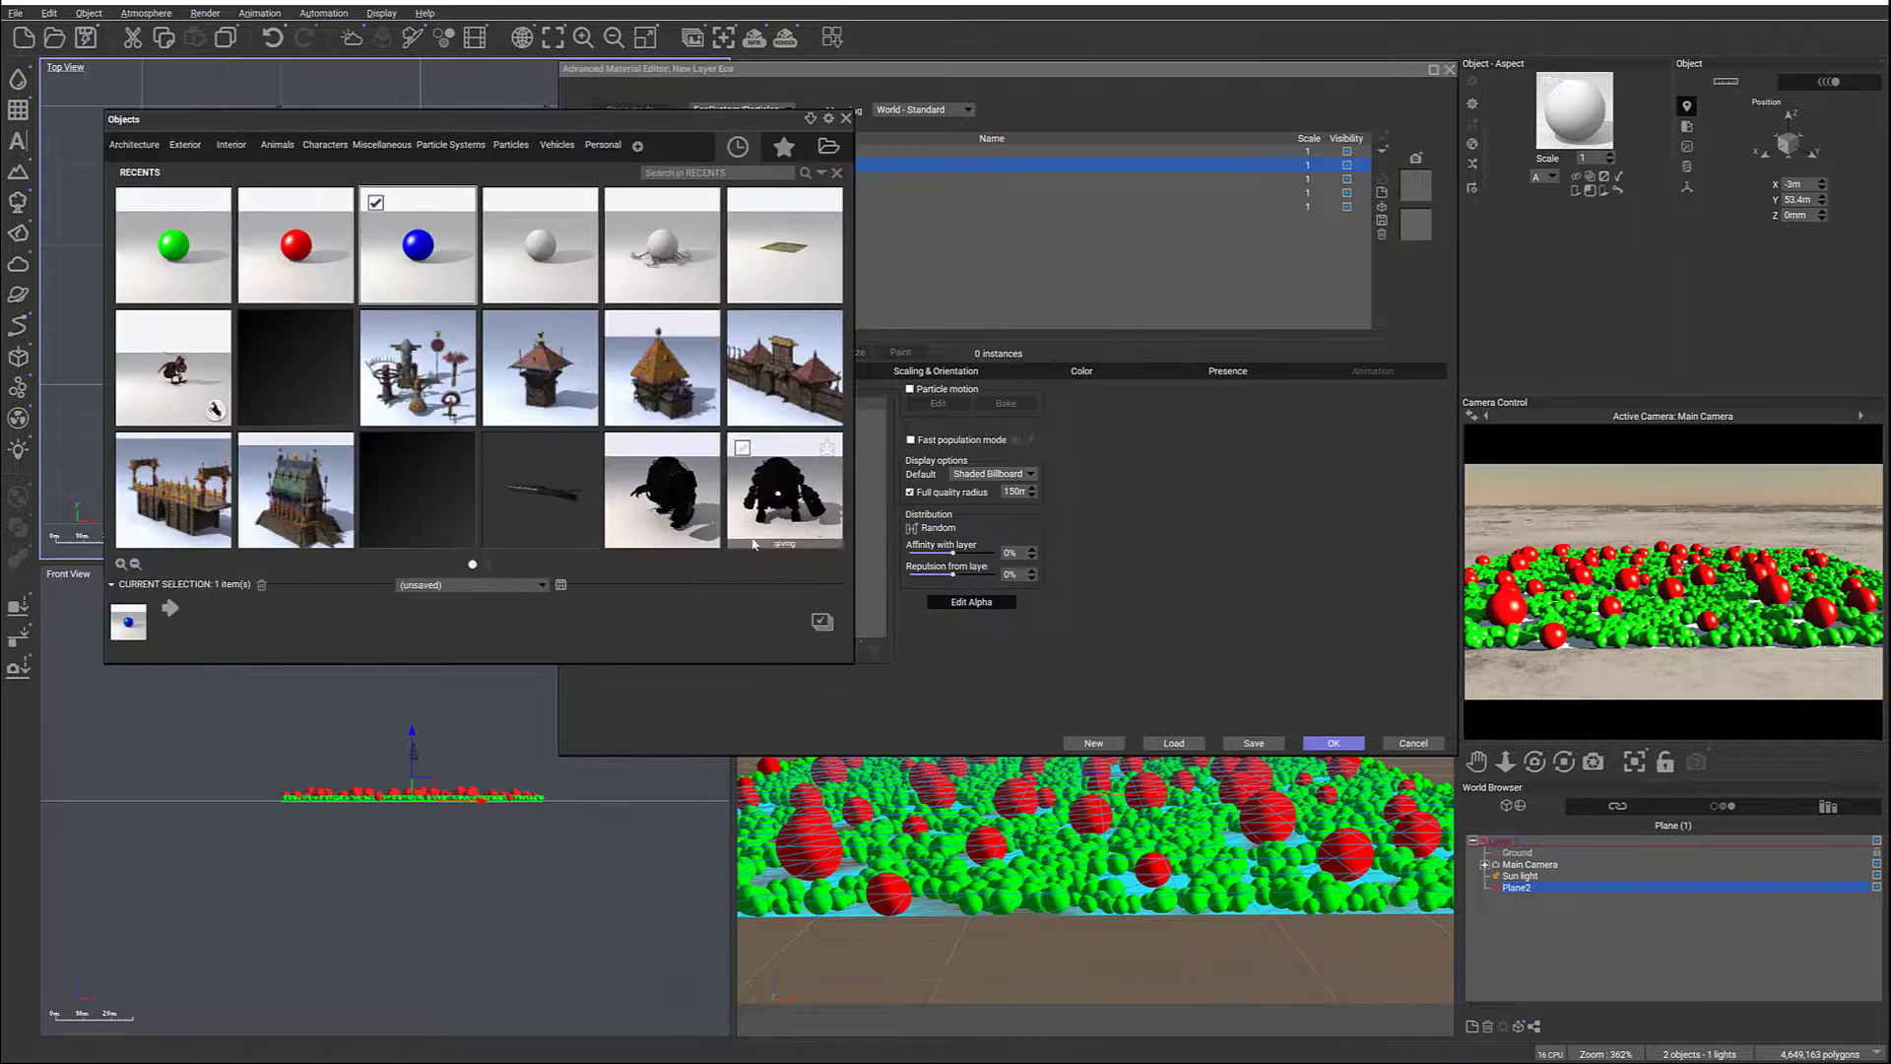
double_click(422, 245)
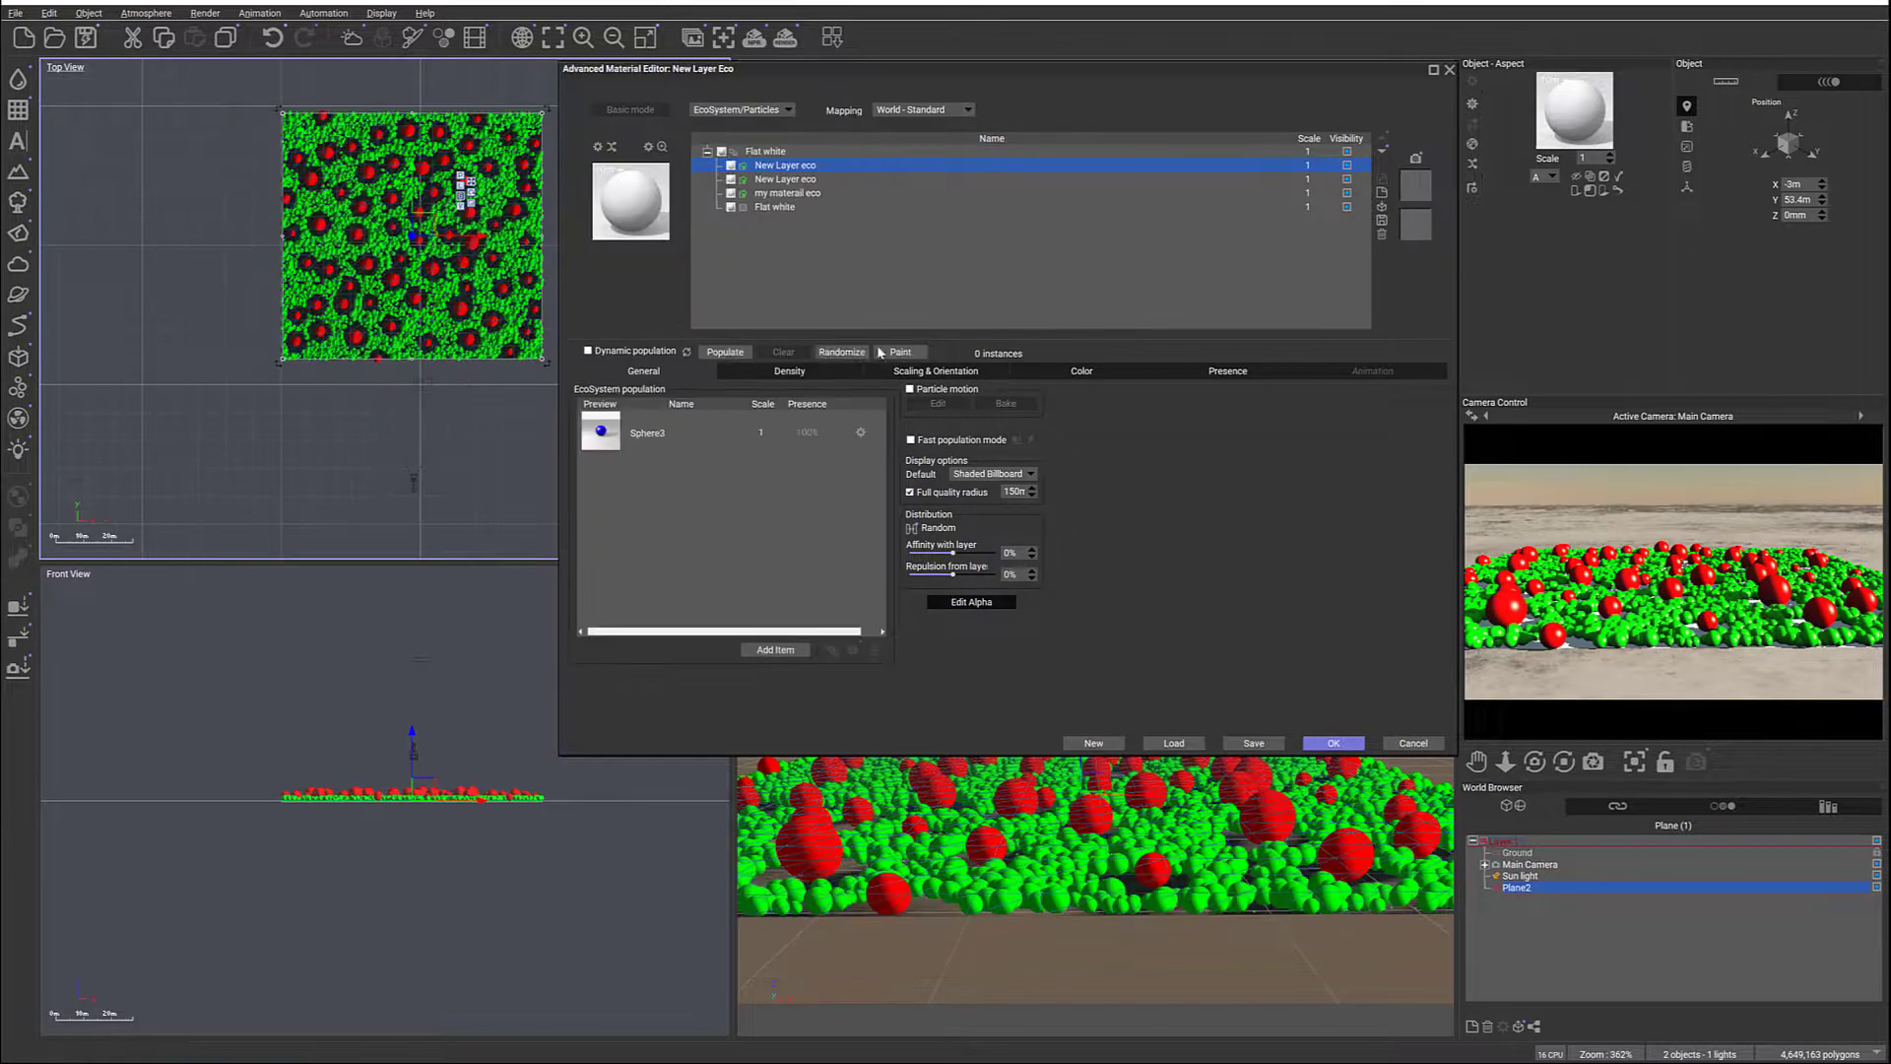
Set the blue sphere layer's overall density to 14% and overall scaling to 0.403, and populate it
left_click(783, 371)
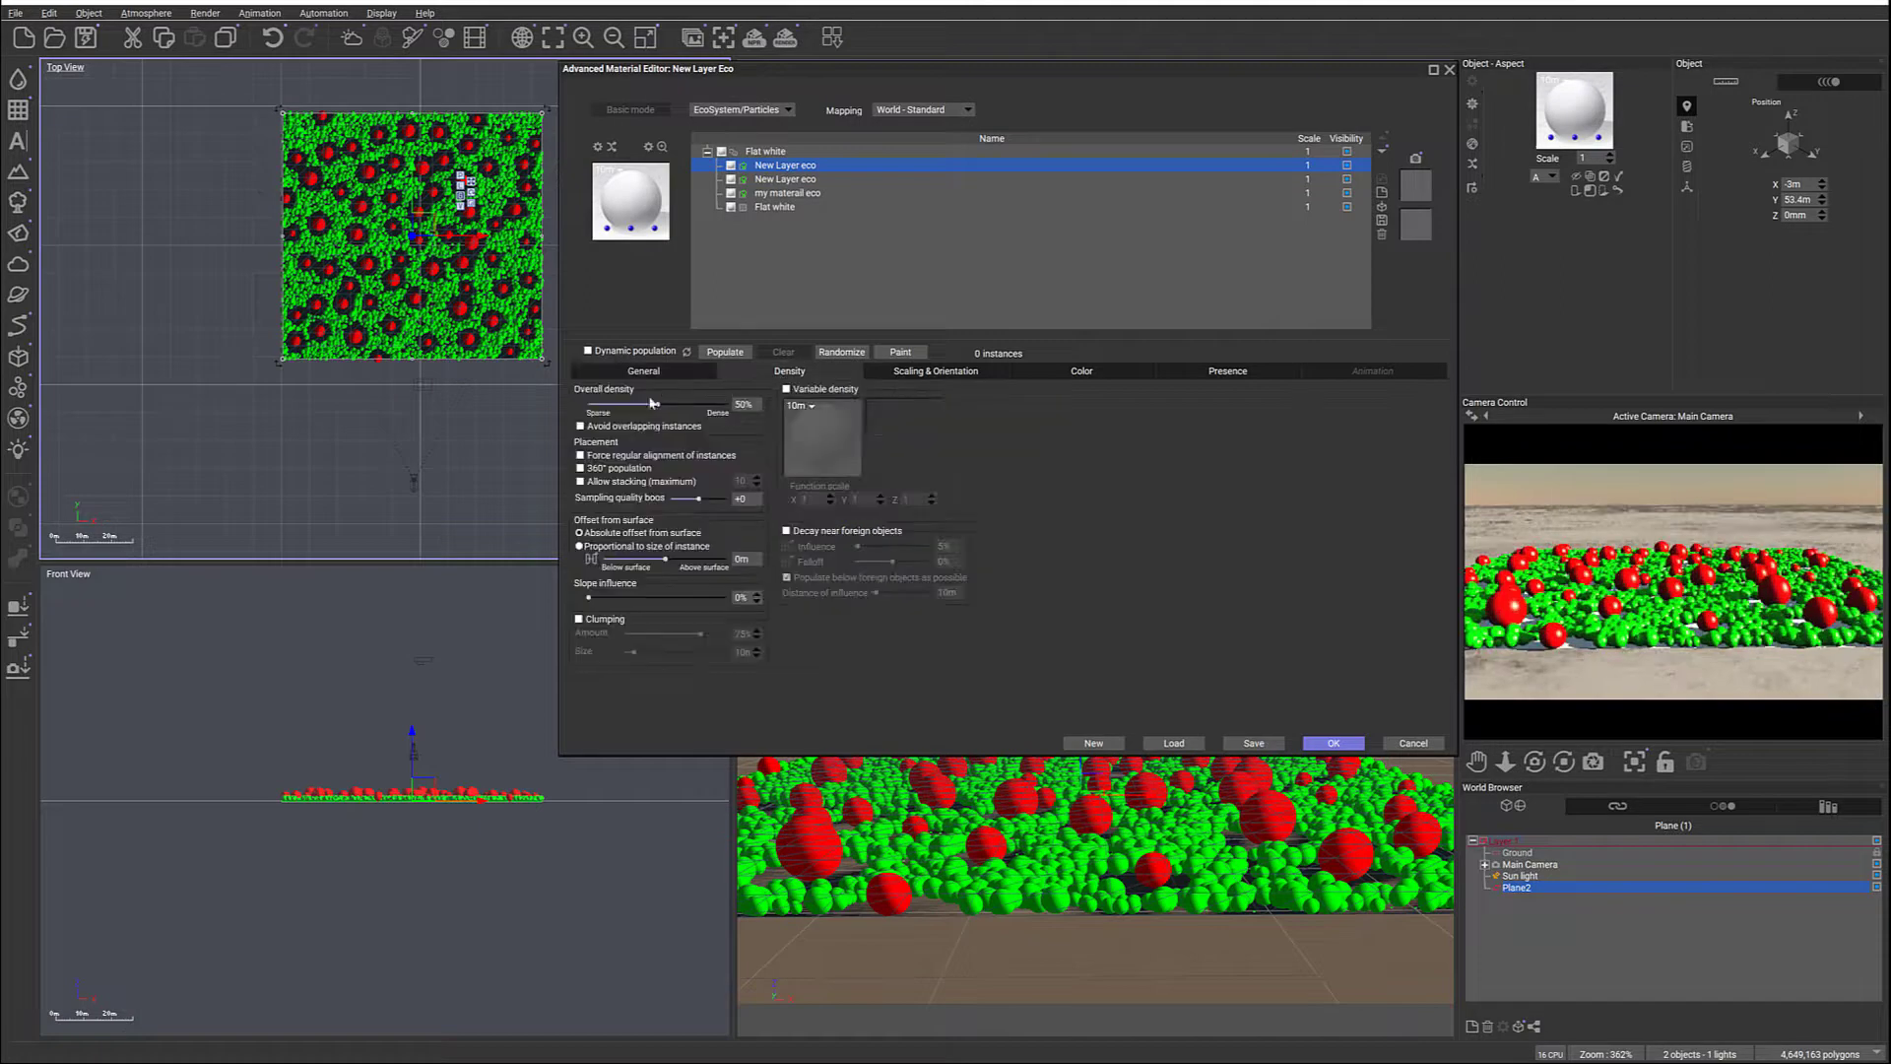
left_click_drag(656, 401, 600, 391)
left_click(936, 372)
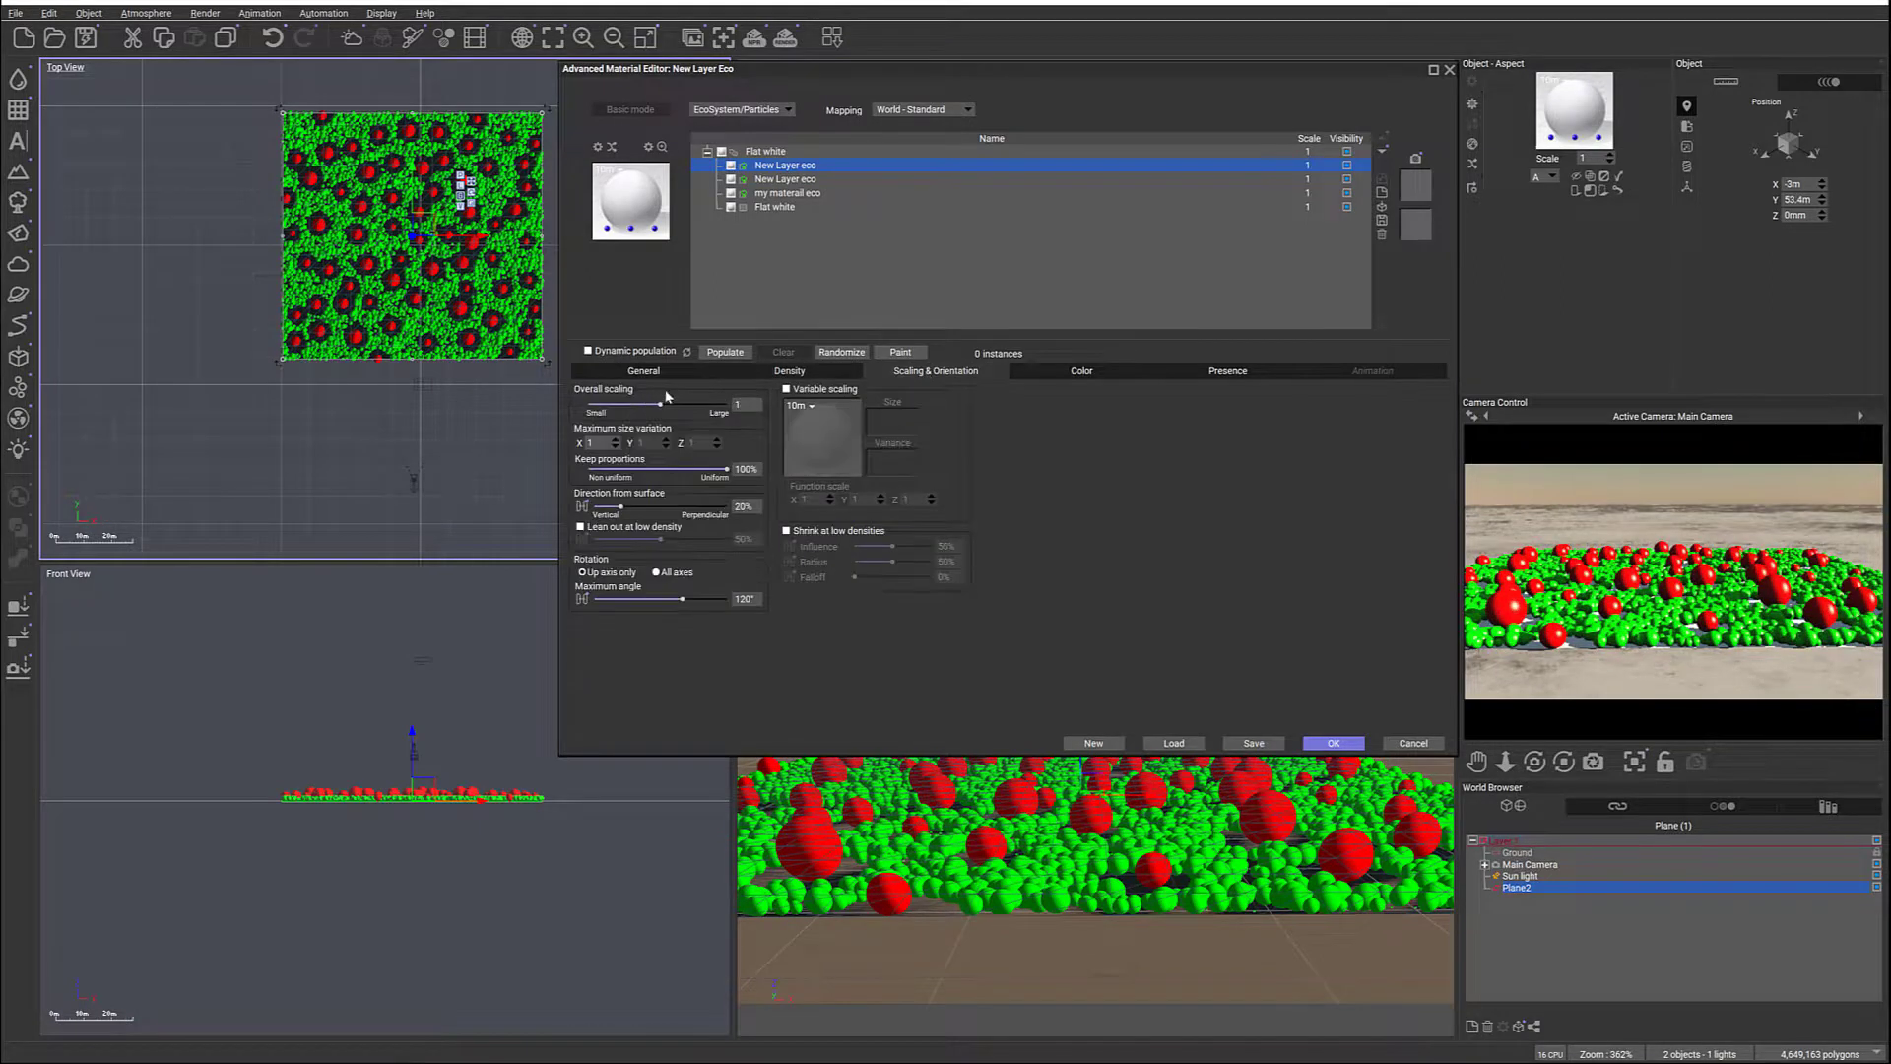
left_click(739, 352)
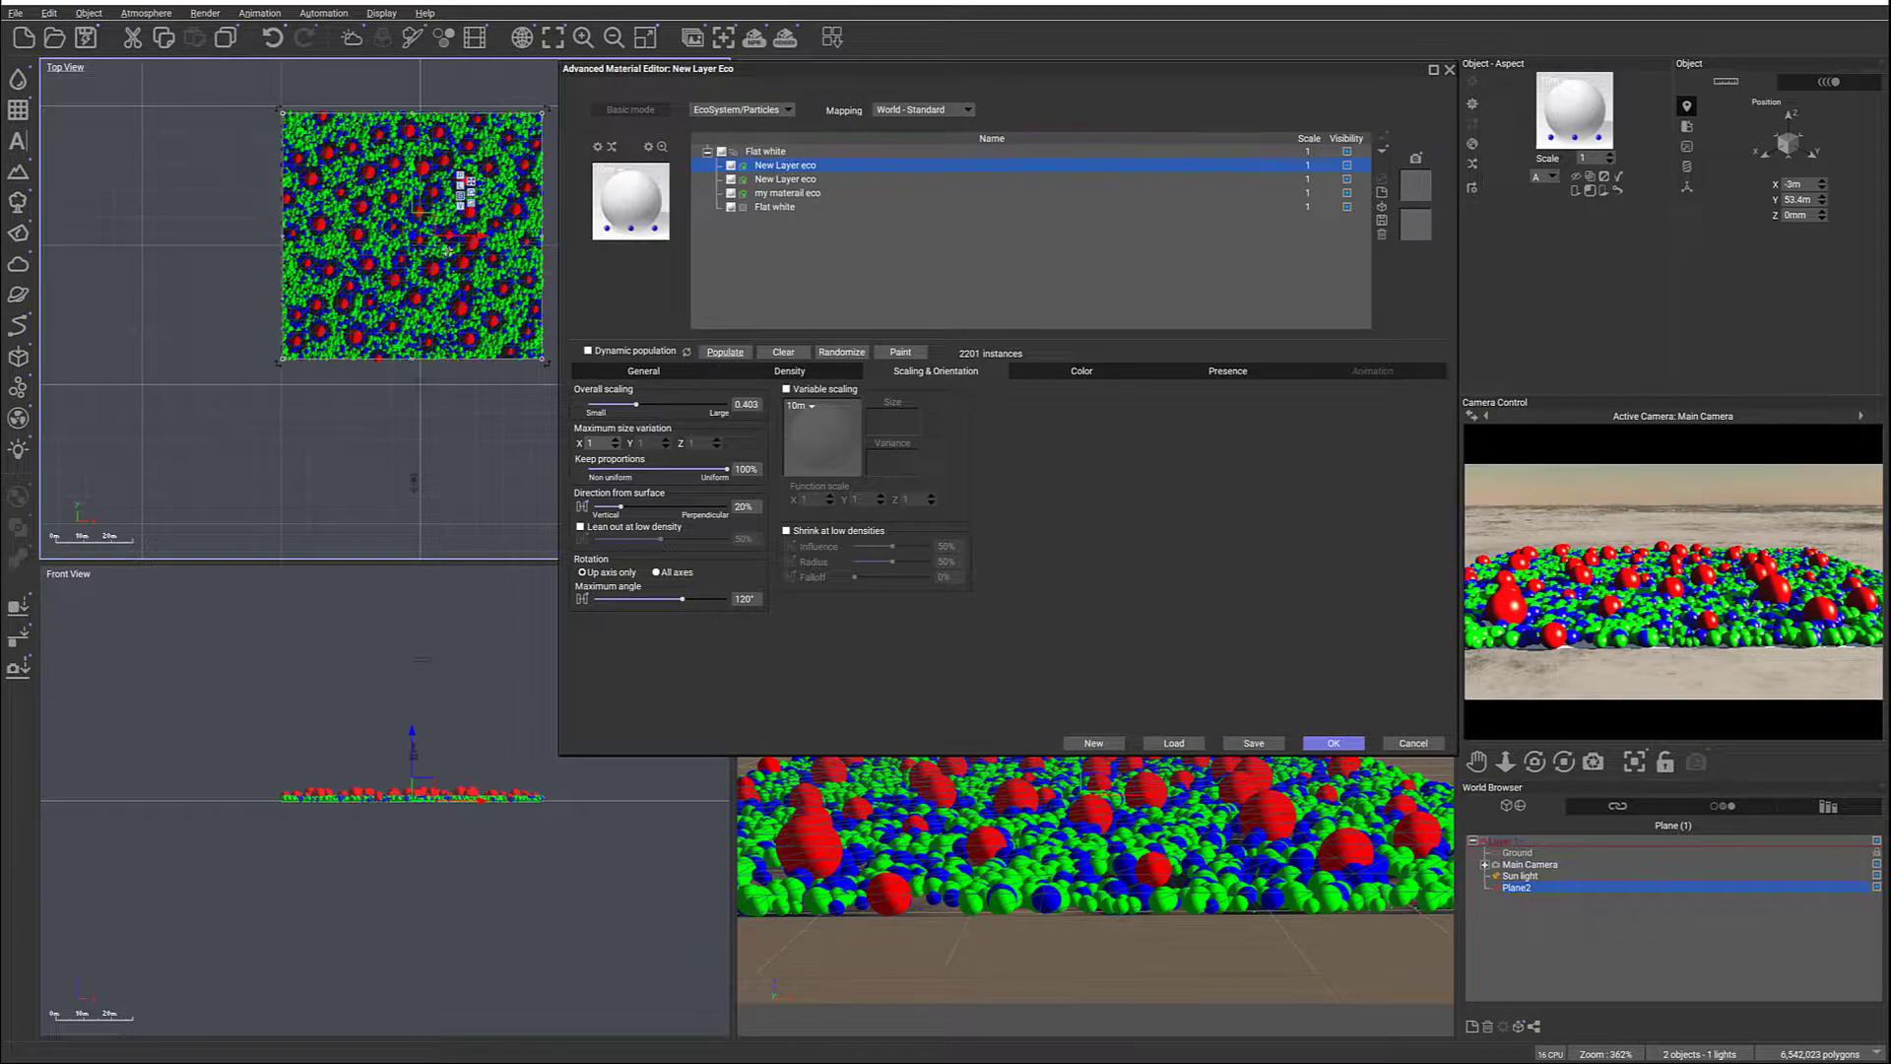
mouse_move(431, 224)
Set the blue sphere layer's repulsion from layer to 71%, repopulate it and inspect the distribution around the red spheres
left_click(644, 371)
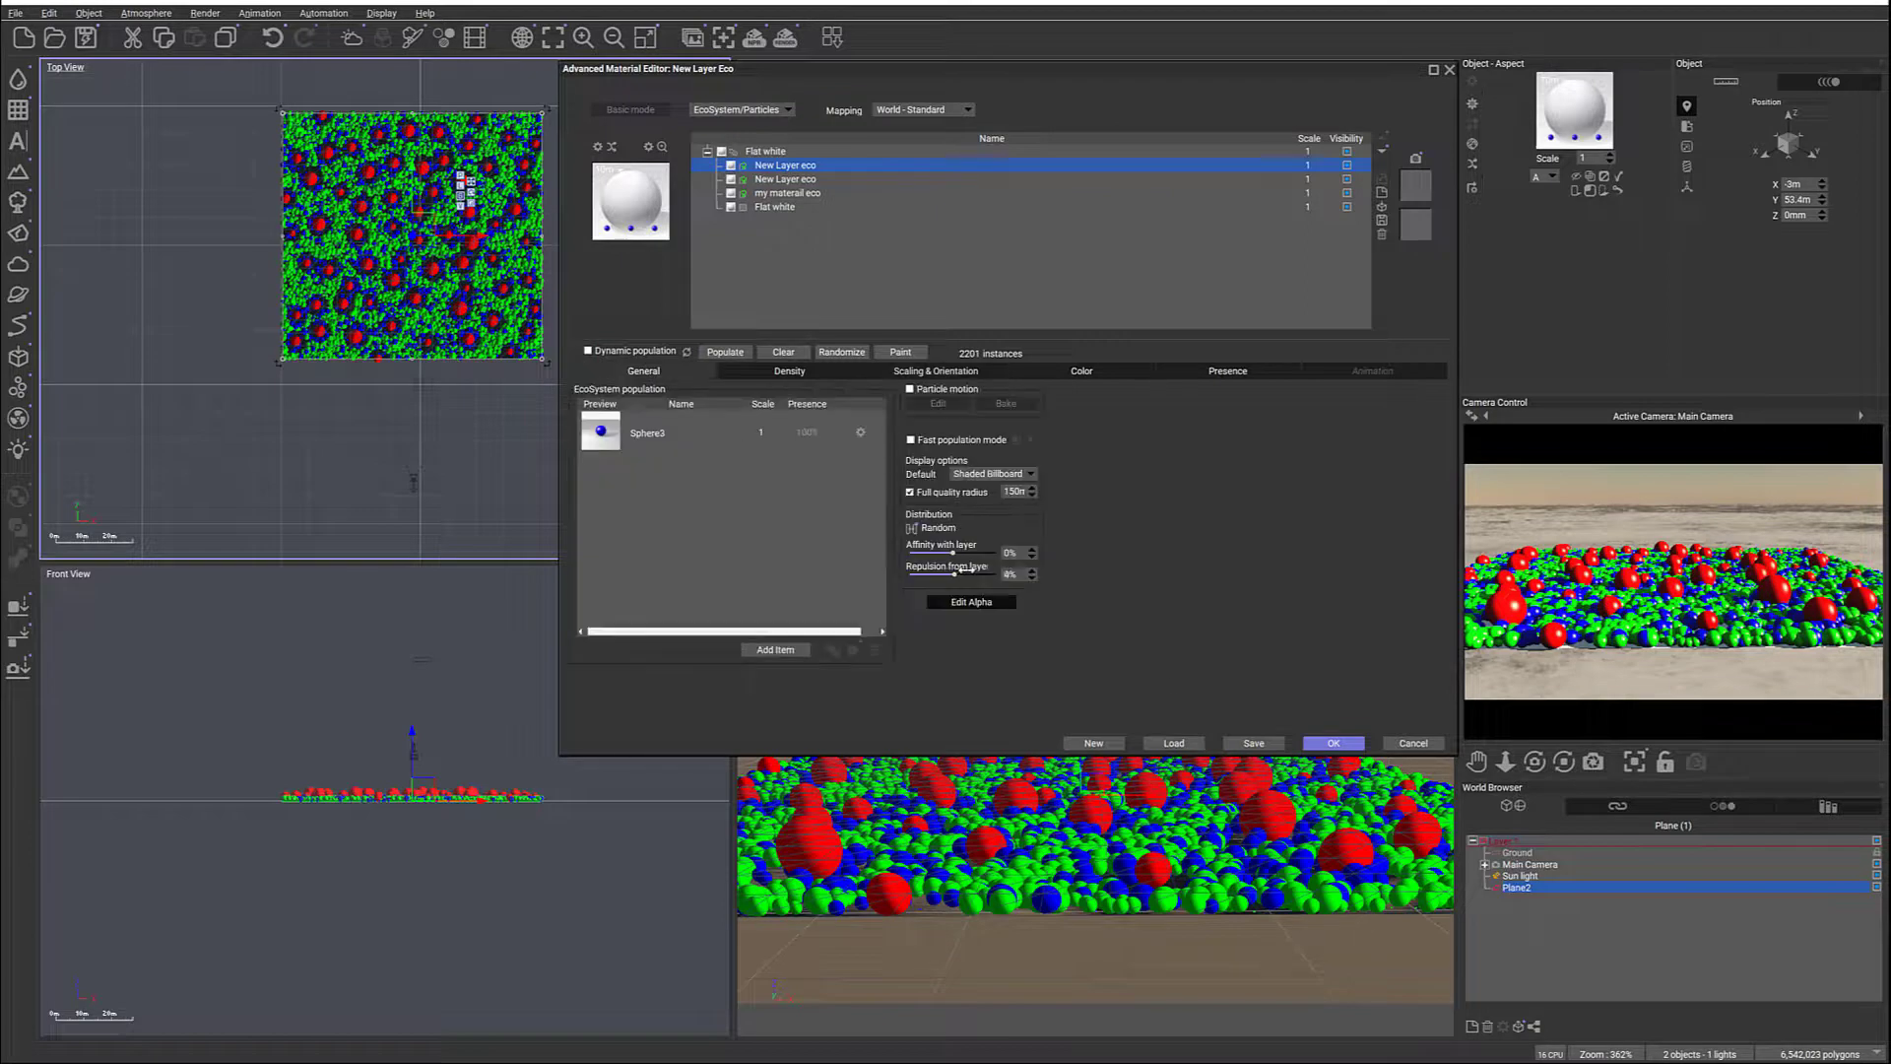
left_click_drag(958, 569, 995, 572)
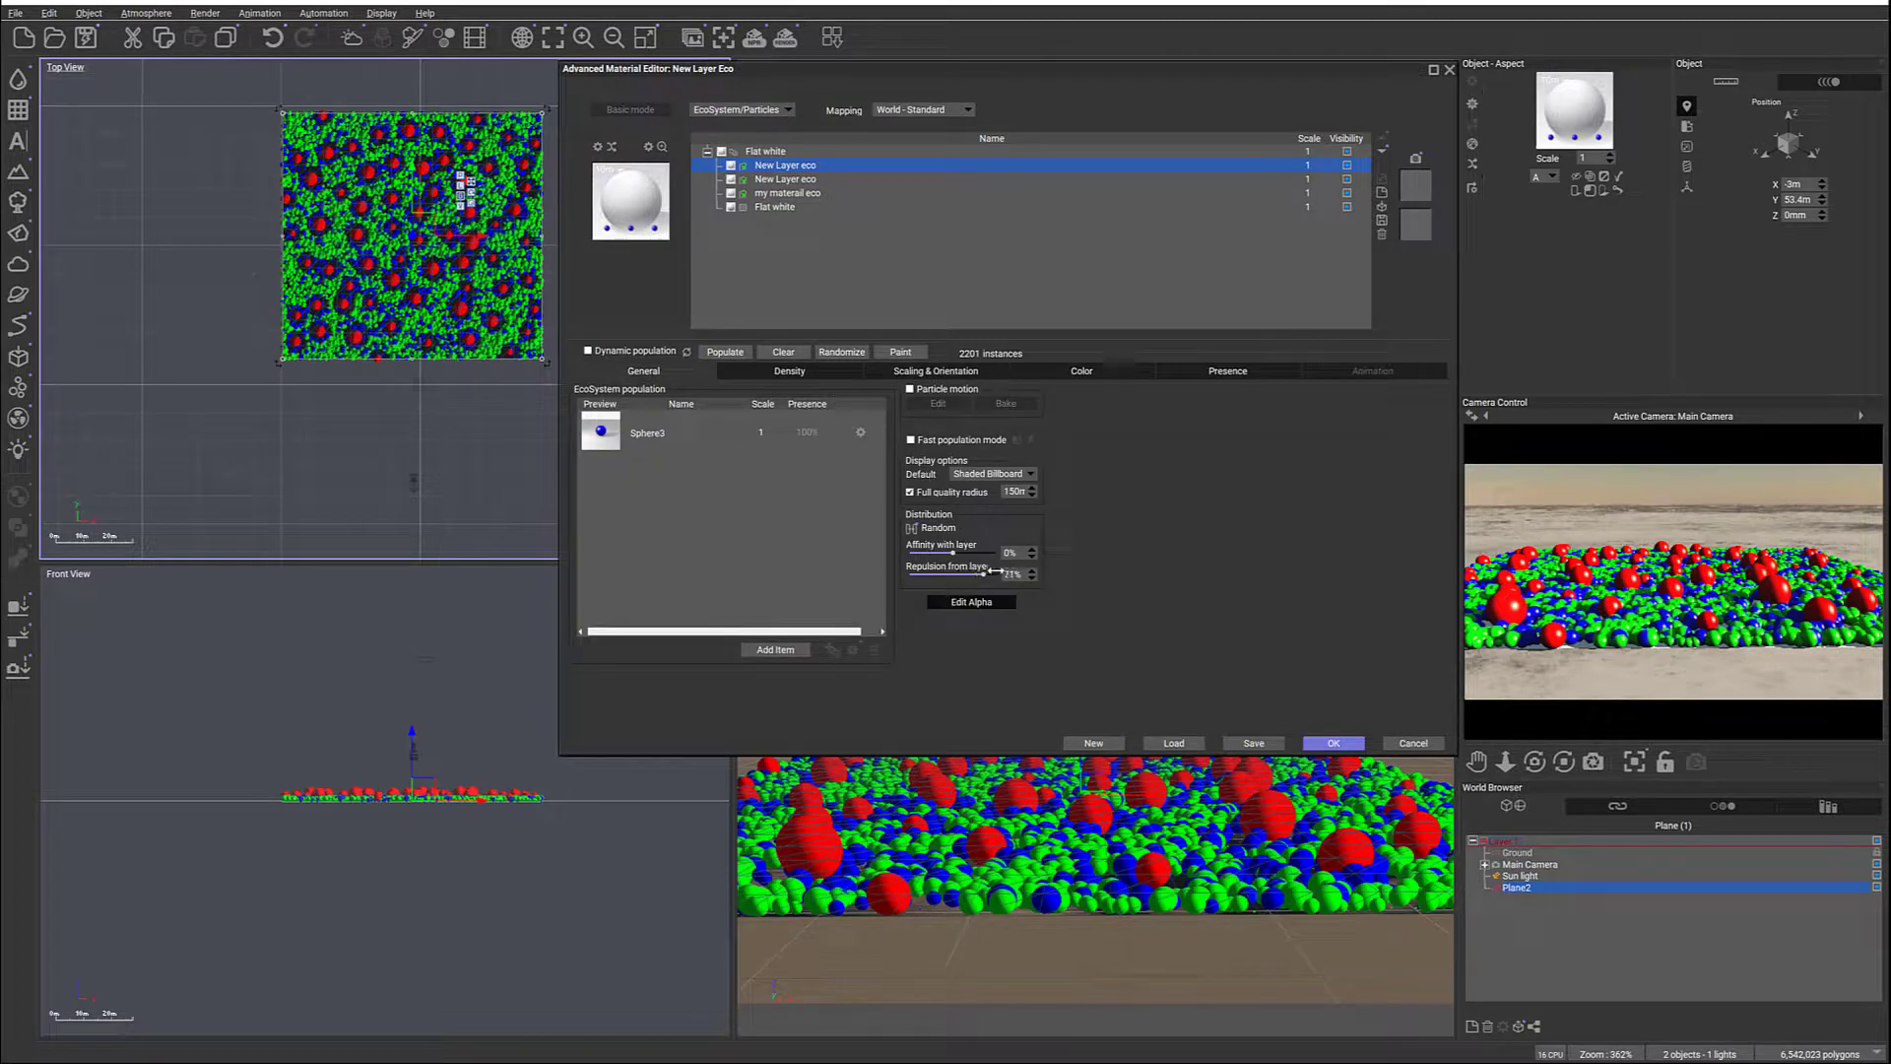
left_click(726, 351)
scroll(479, 279, "up", 3)
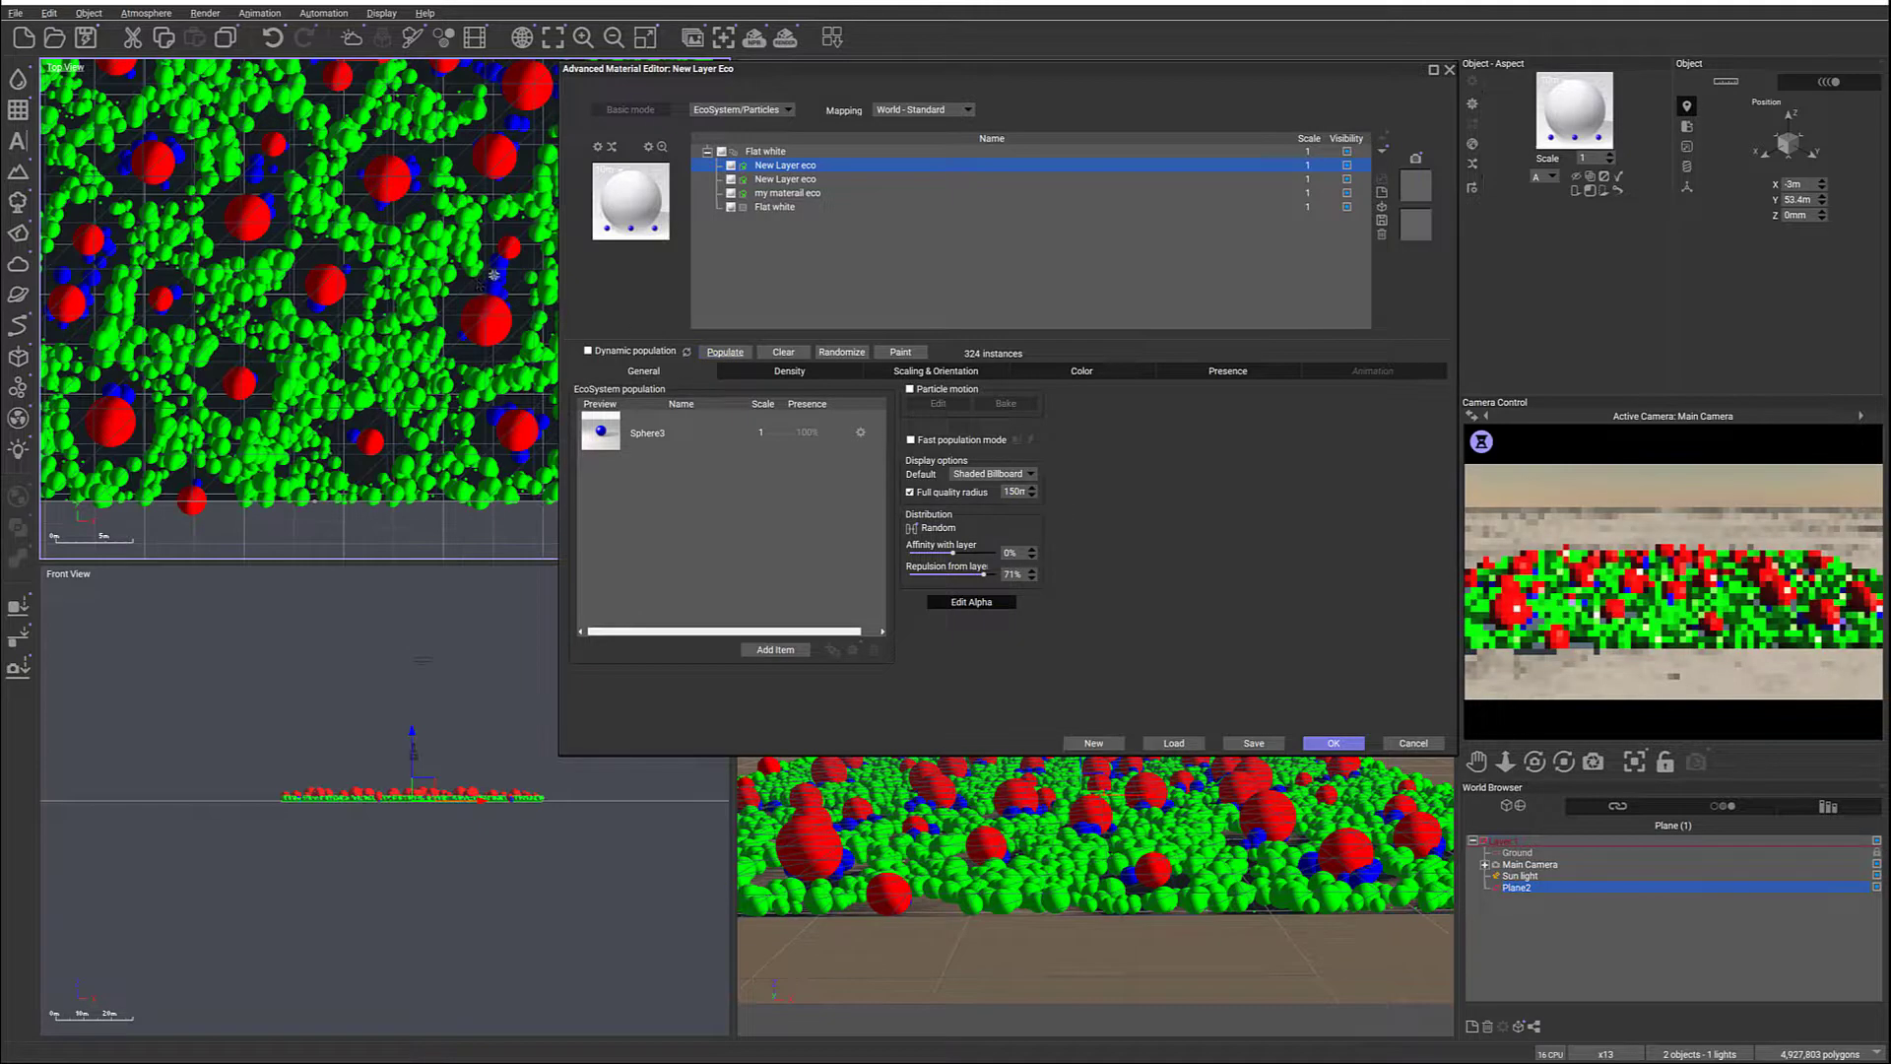
scroll(479, 279, "up", 2)
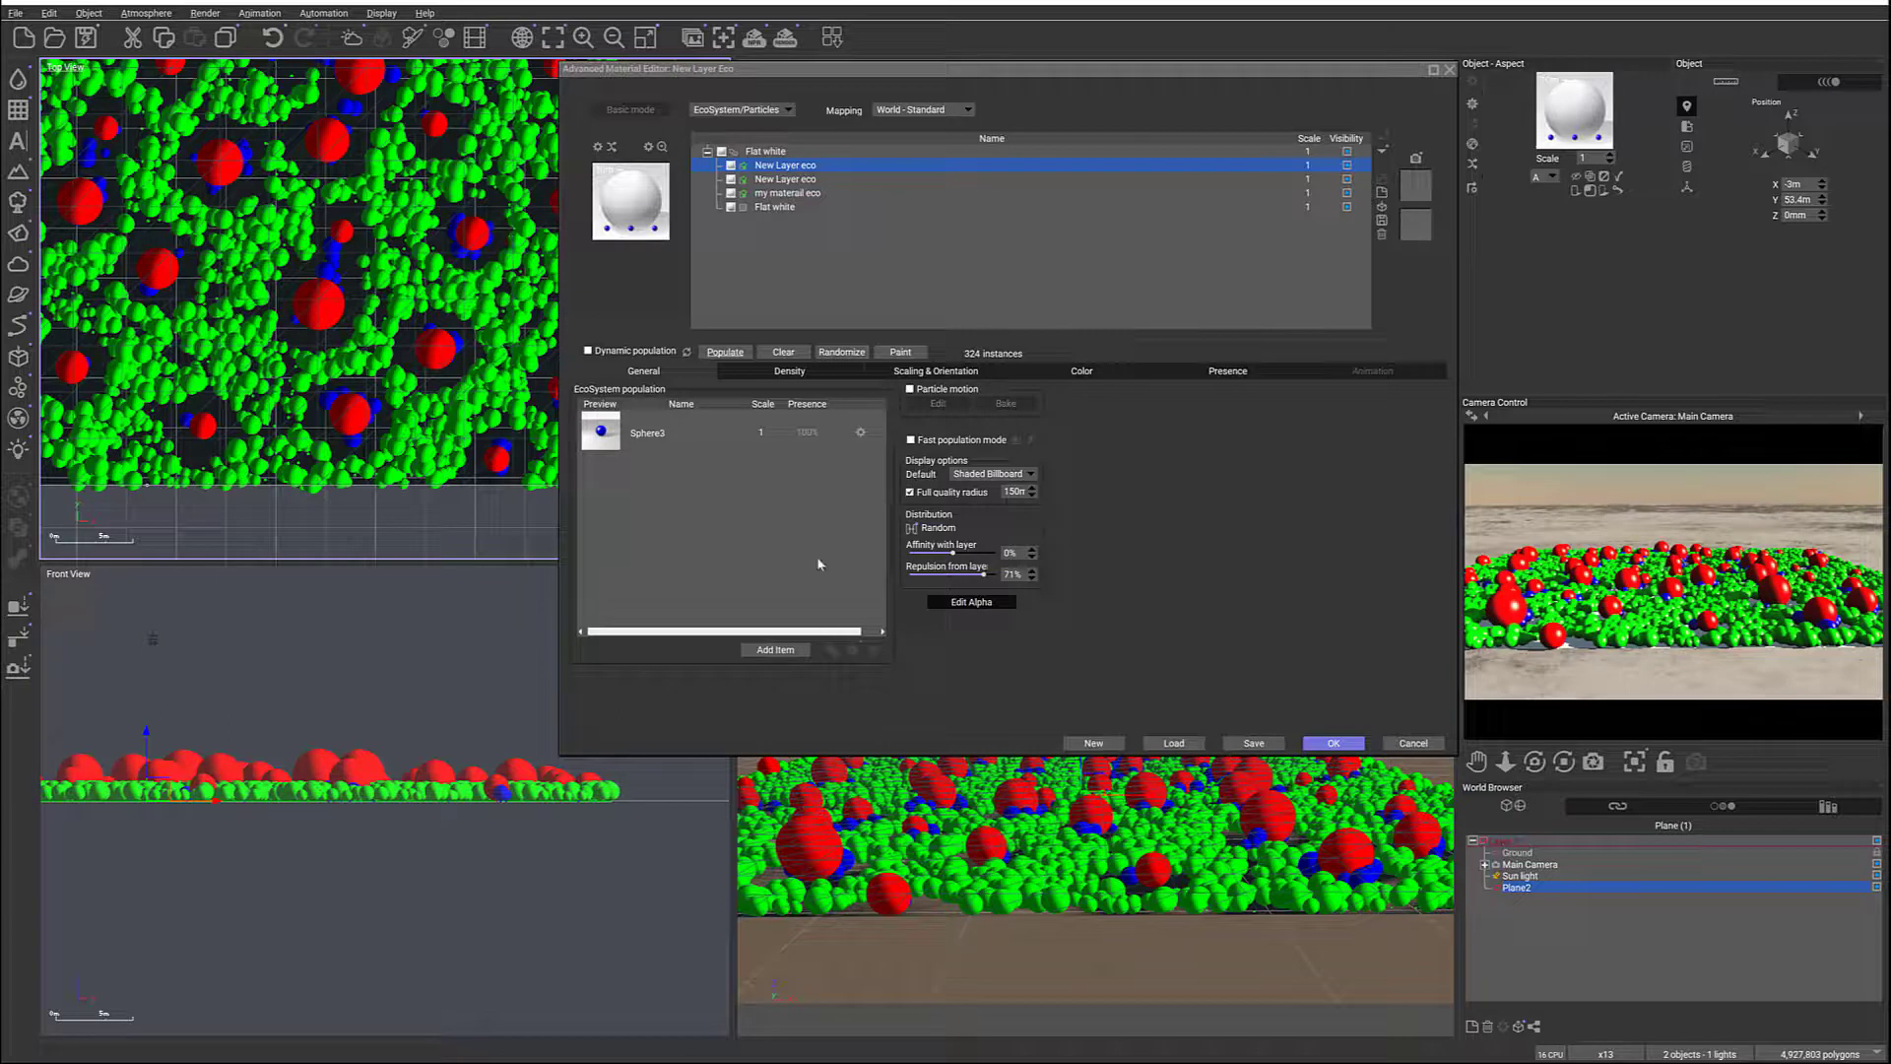
scroll(683, 443, "down", 4)
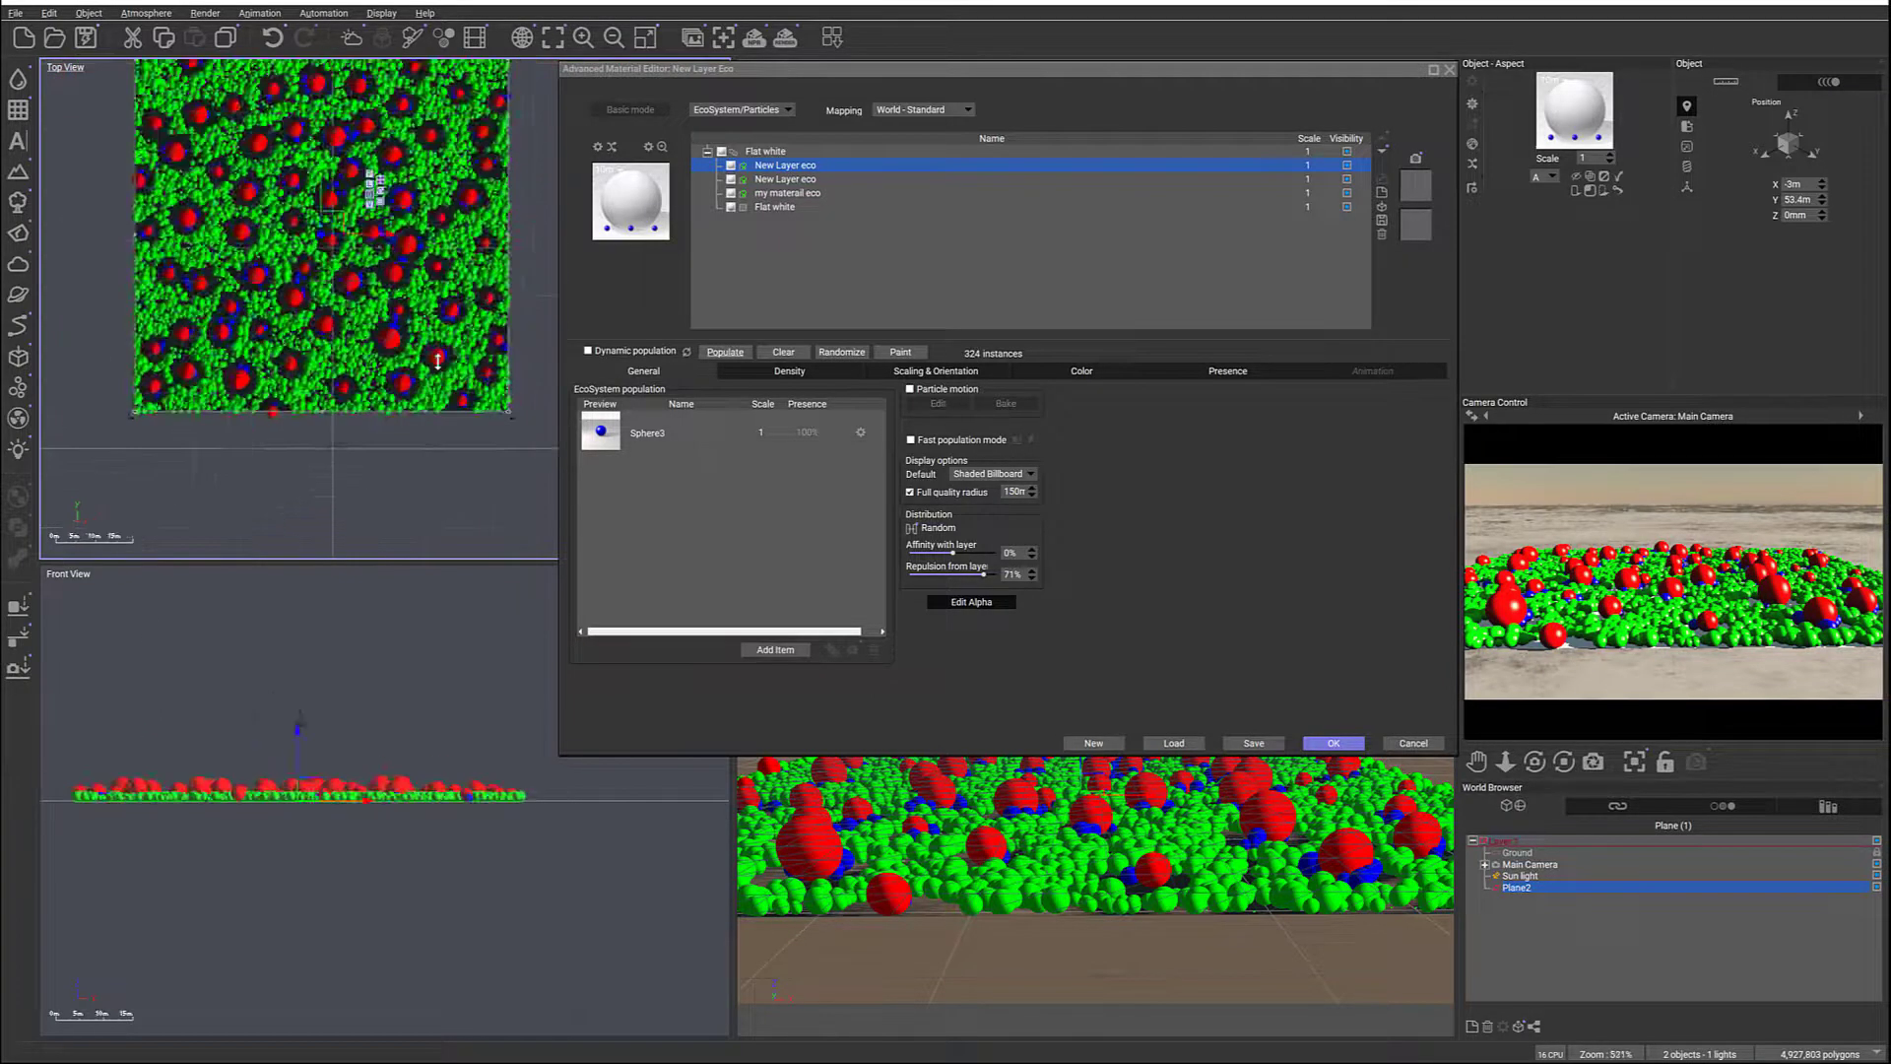
Turn on overlap avoidance for the blue and green sphere layers, repopulating each and inspecting the spacing
left_click(791, 373)
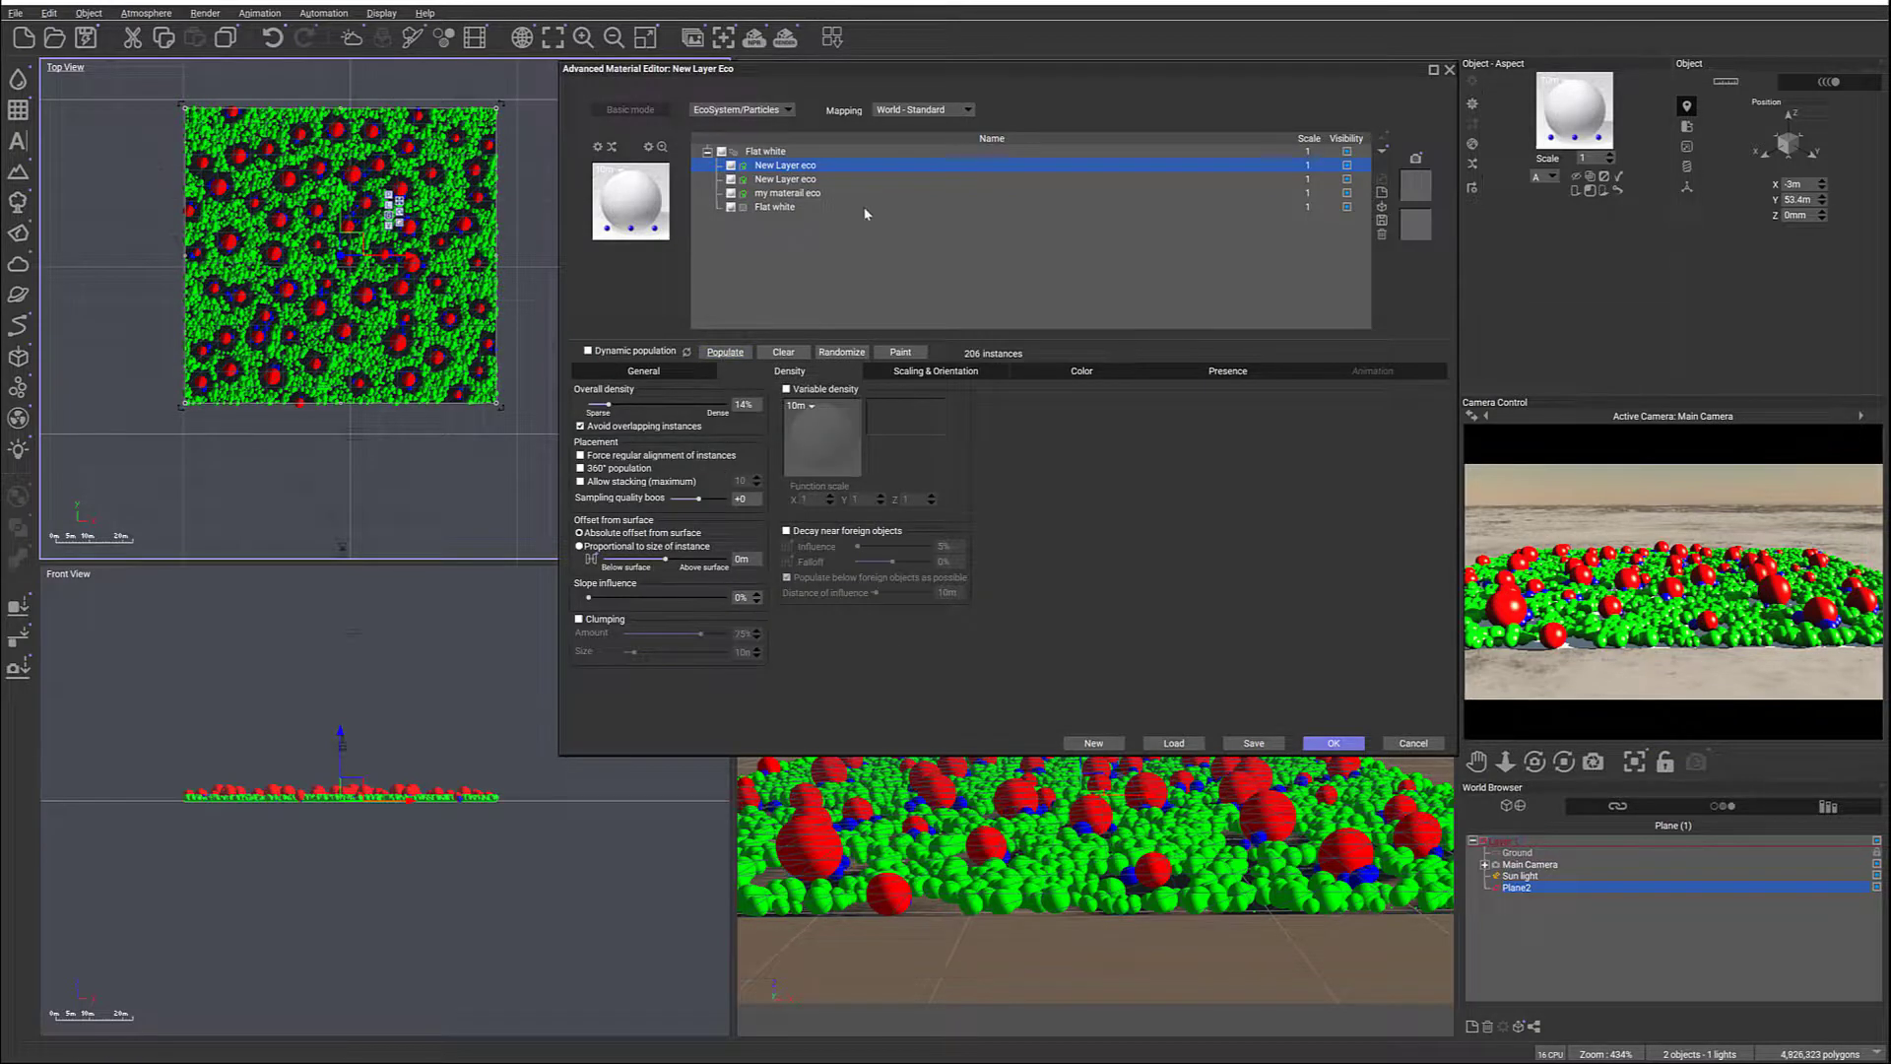
left_click(785, 178)
left_click(725, 351)
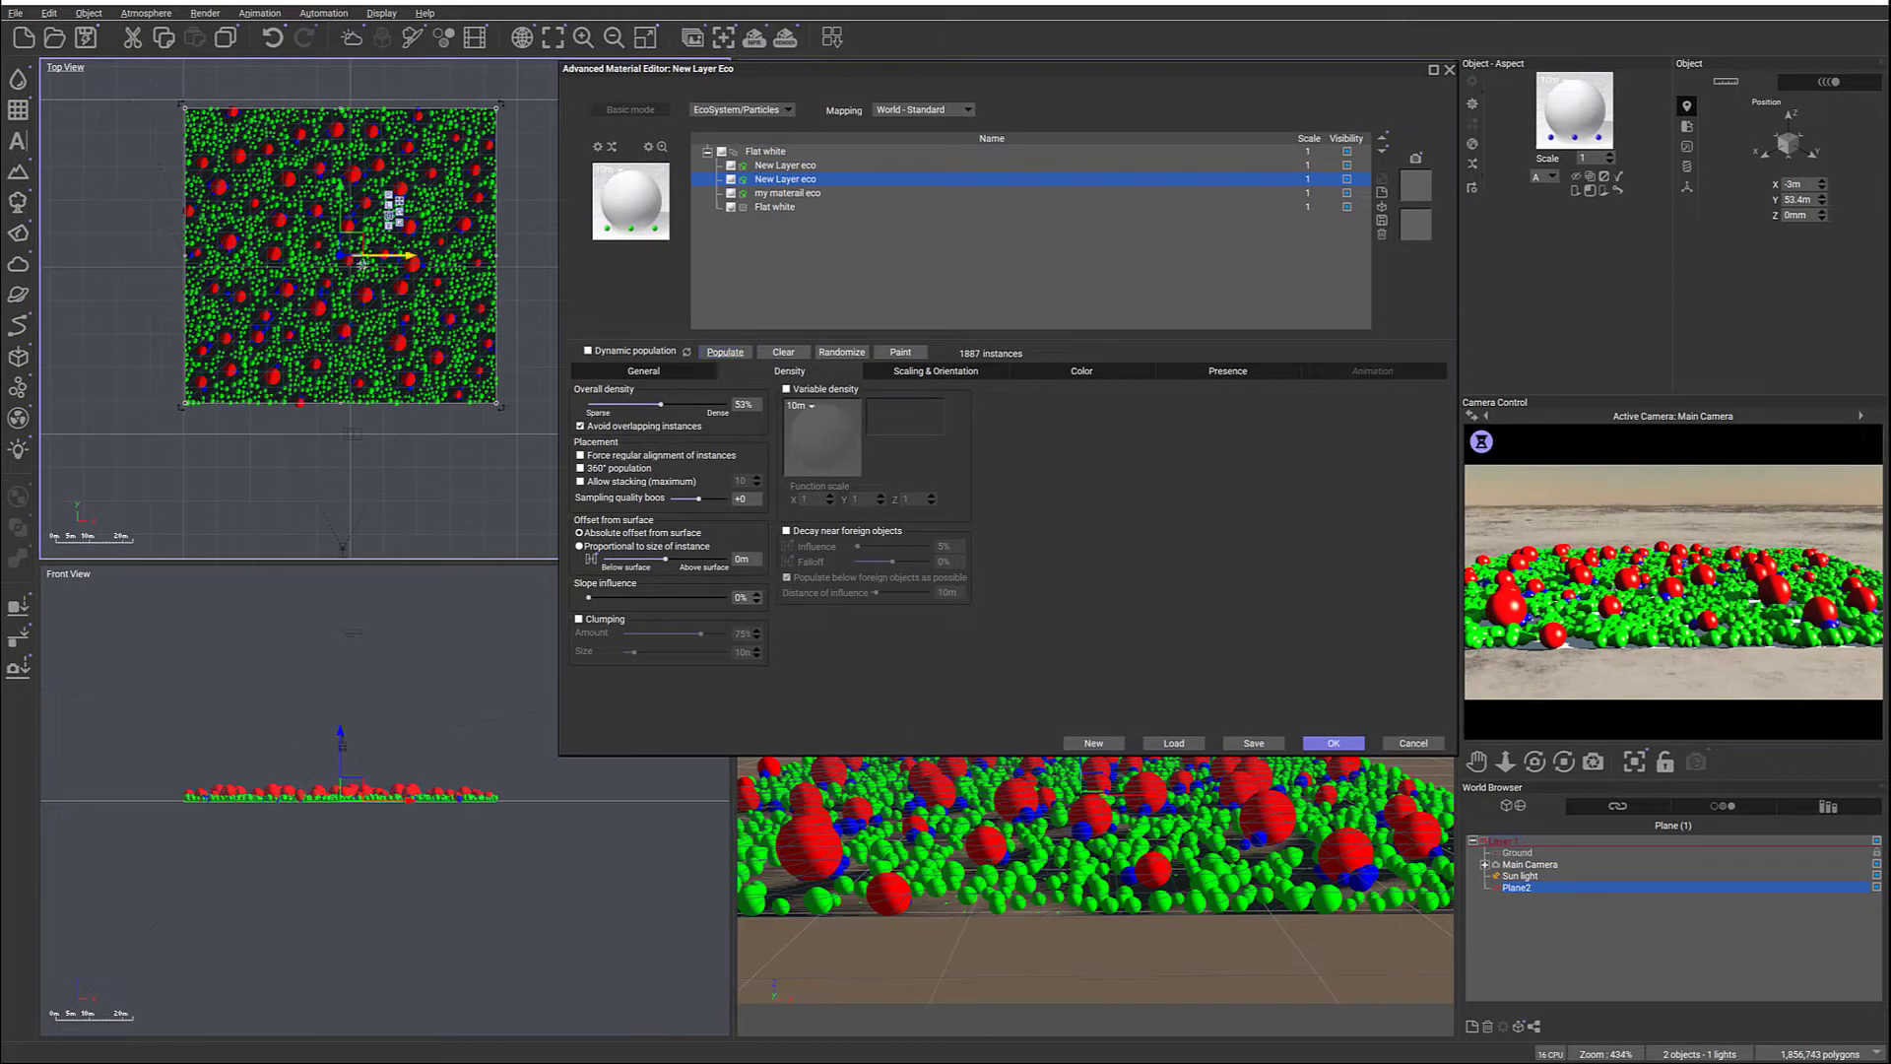
scroll(360, 341, "up", 2)
scroll(360, 340, "up", 2)
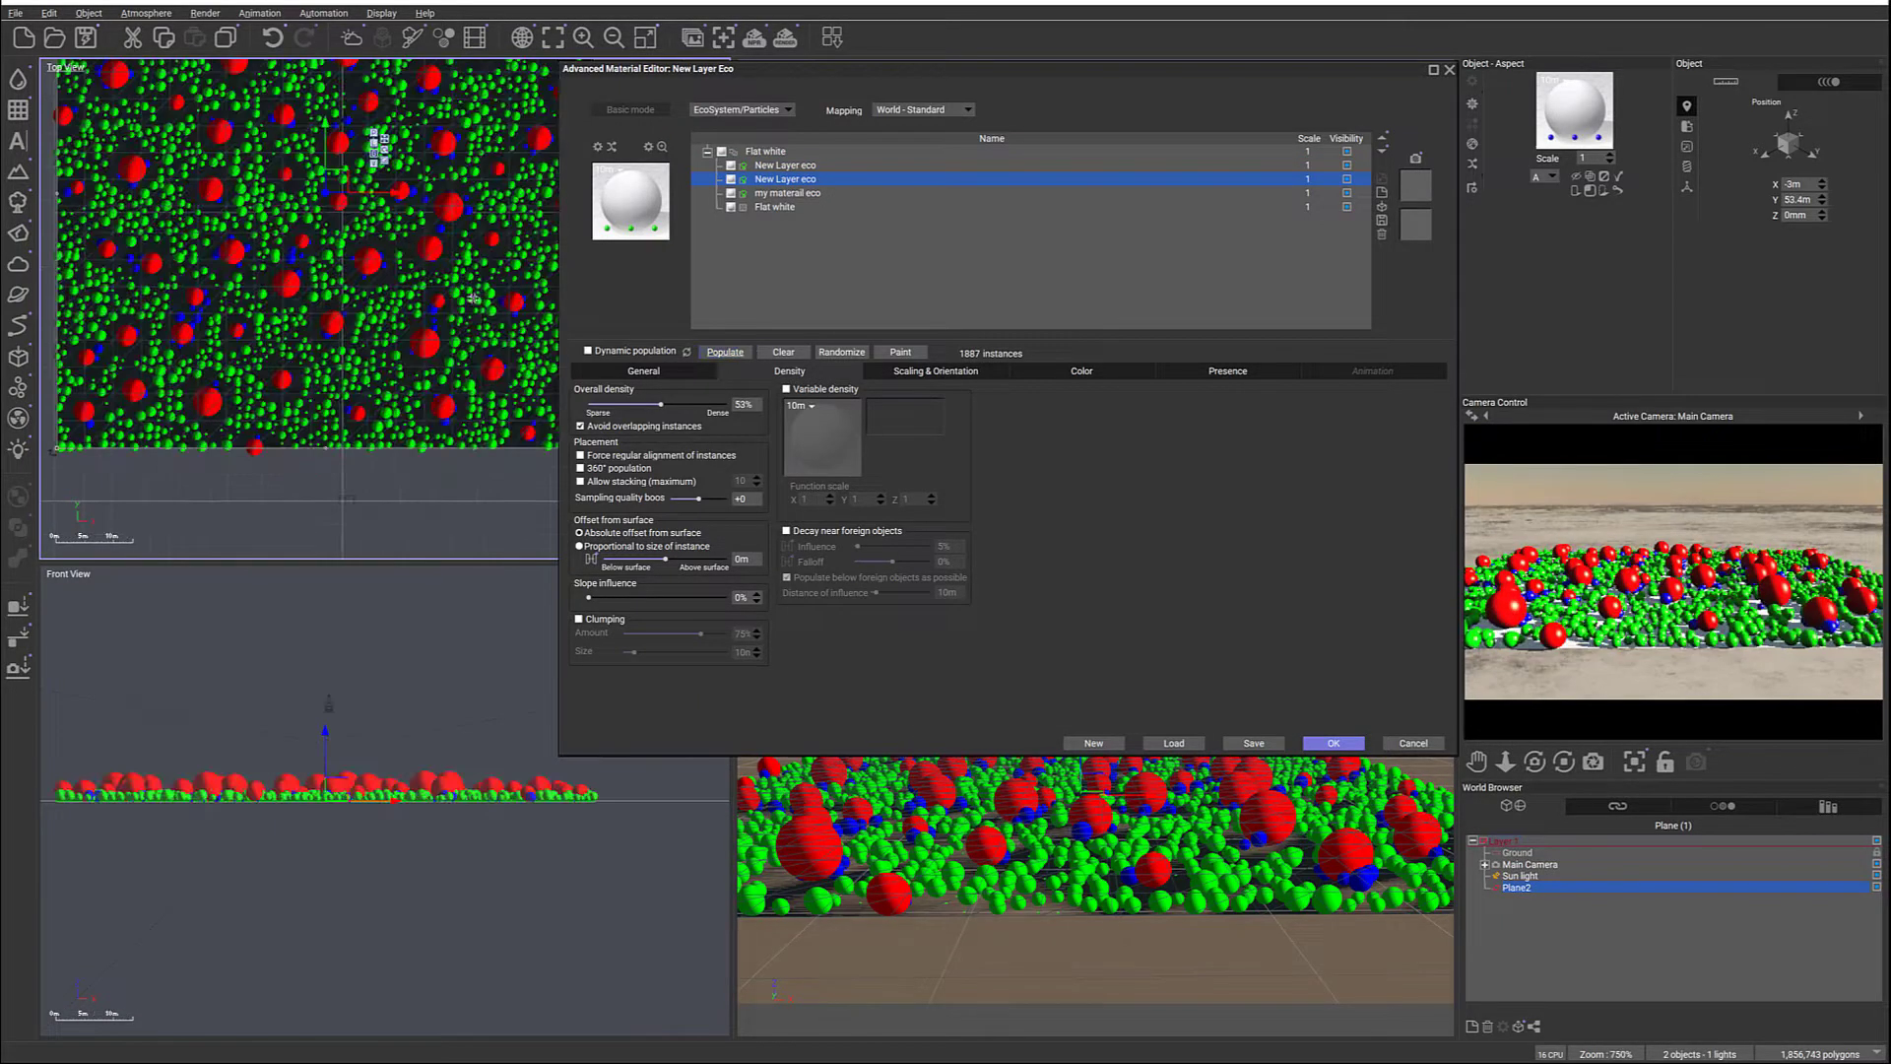
Set the blue sphere layer's repulsion from layer to 57%, repopulate it and inspect the result from above
left_click(774, 166)
left_click(643, 370)
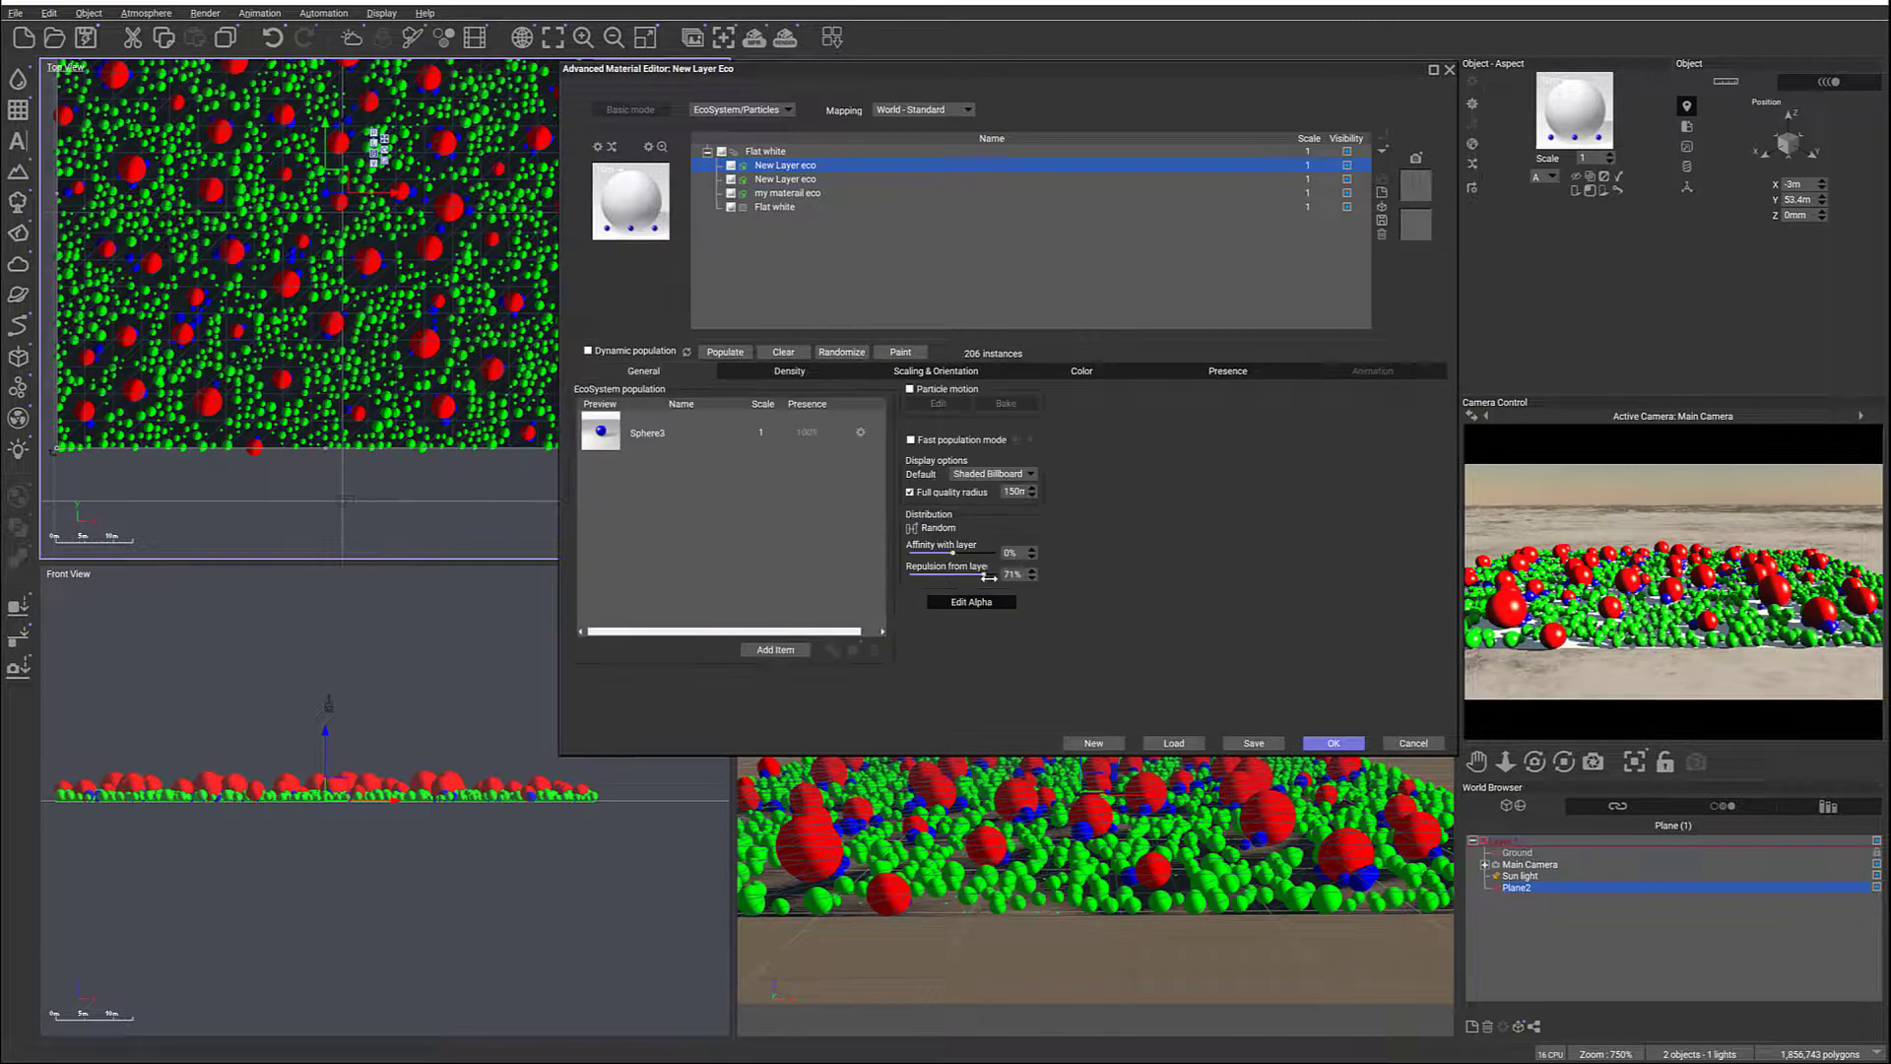
left_click(725, 352)
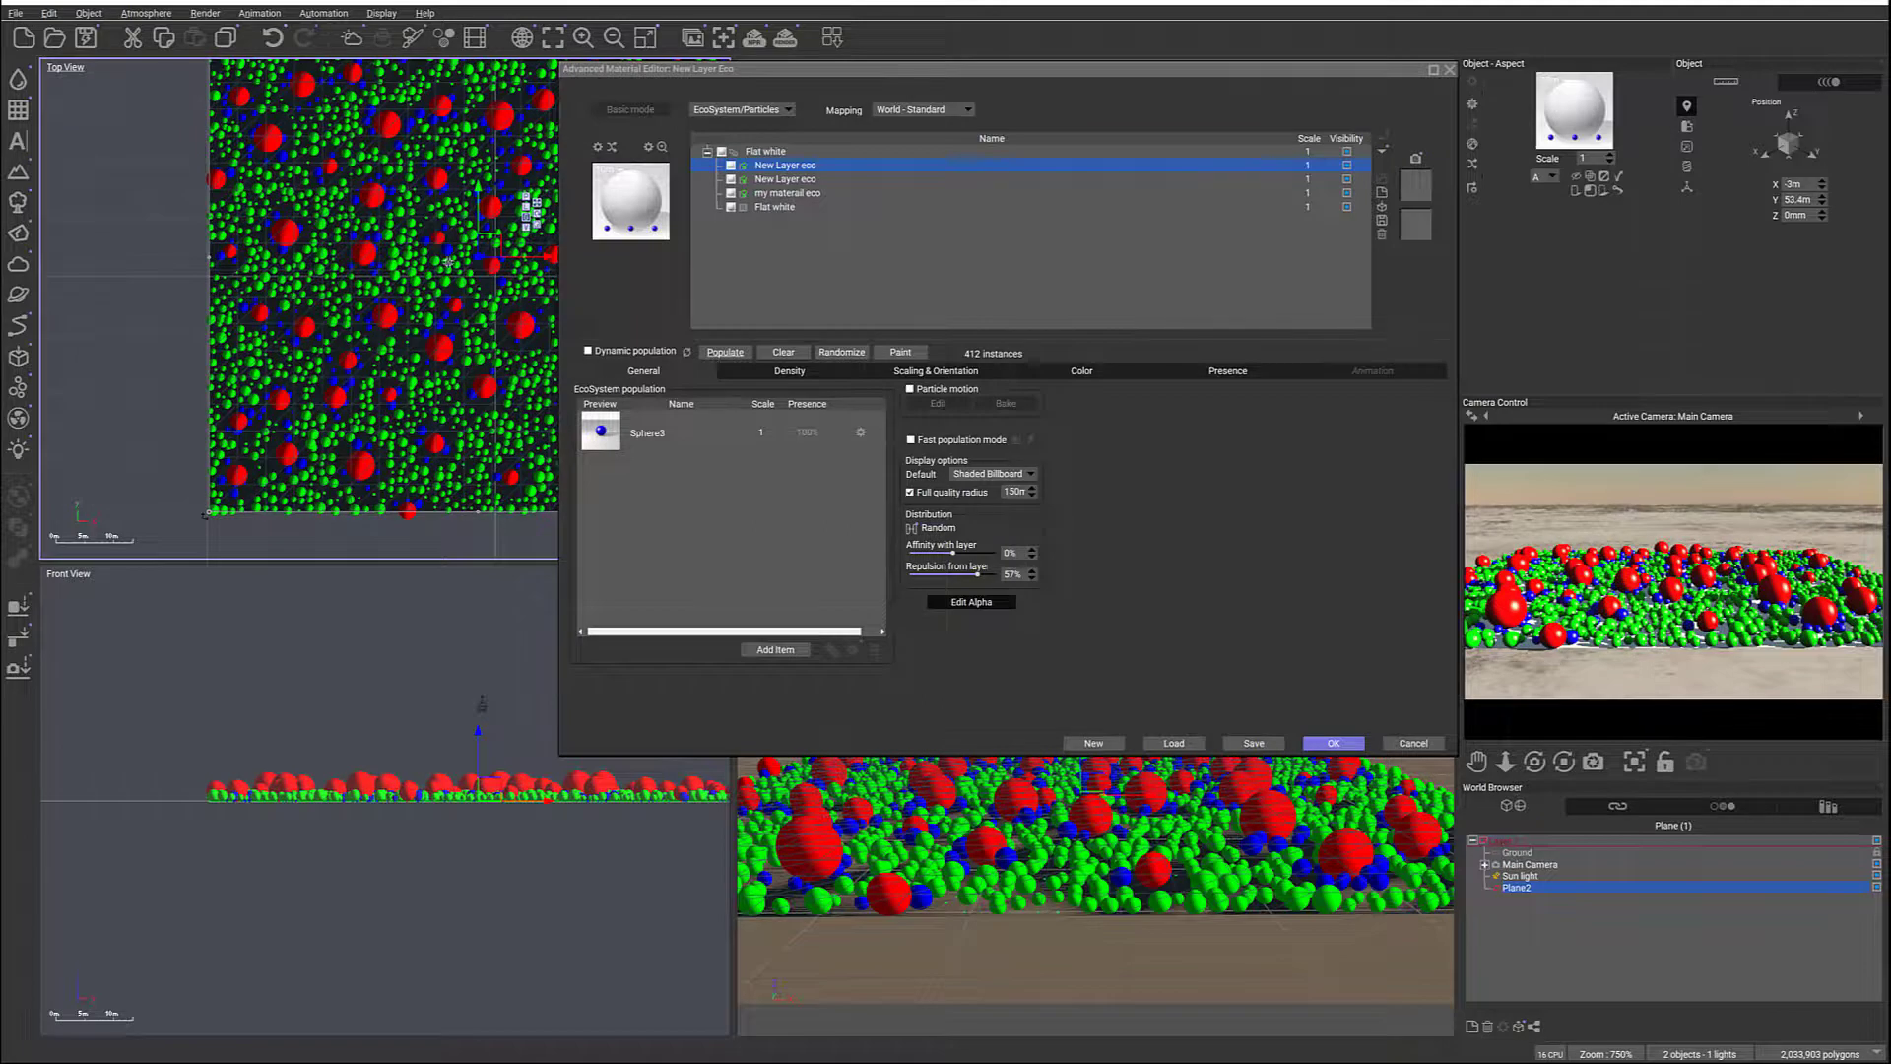
scroll(465, 259, "down", 1)
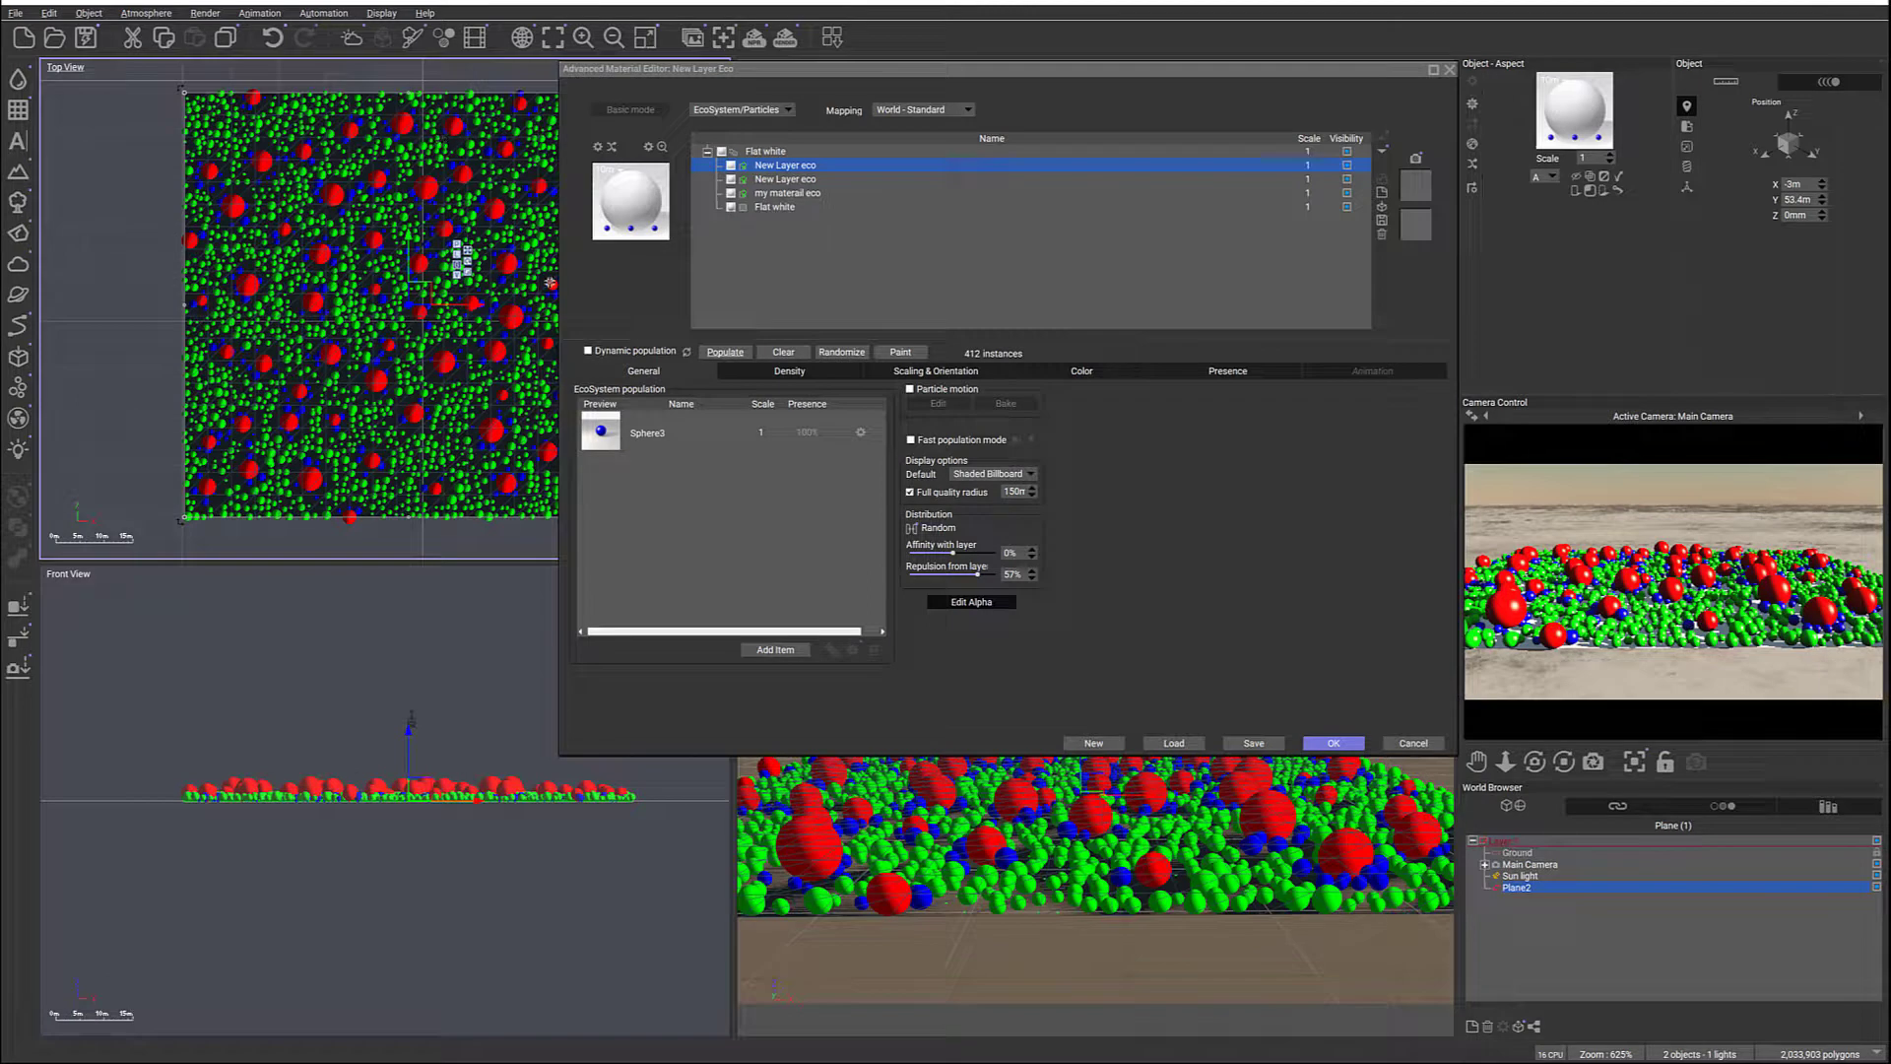
right_click_drag(537, 256, 435, 272)
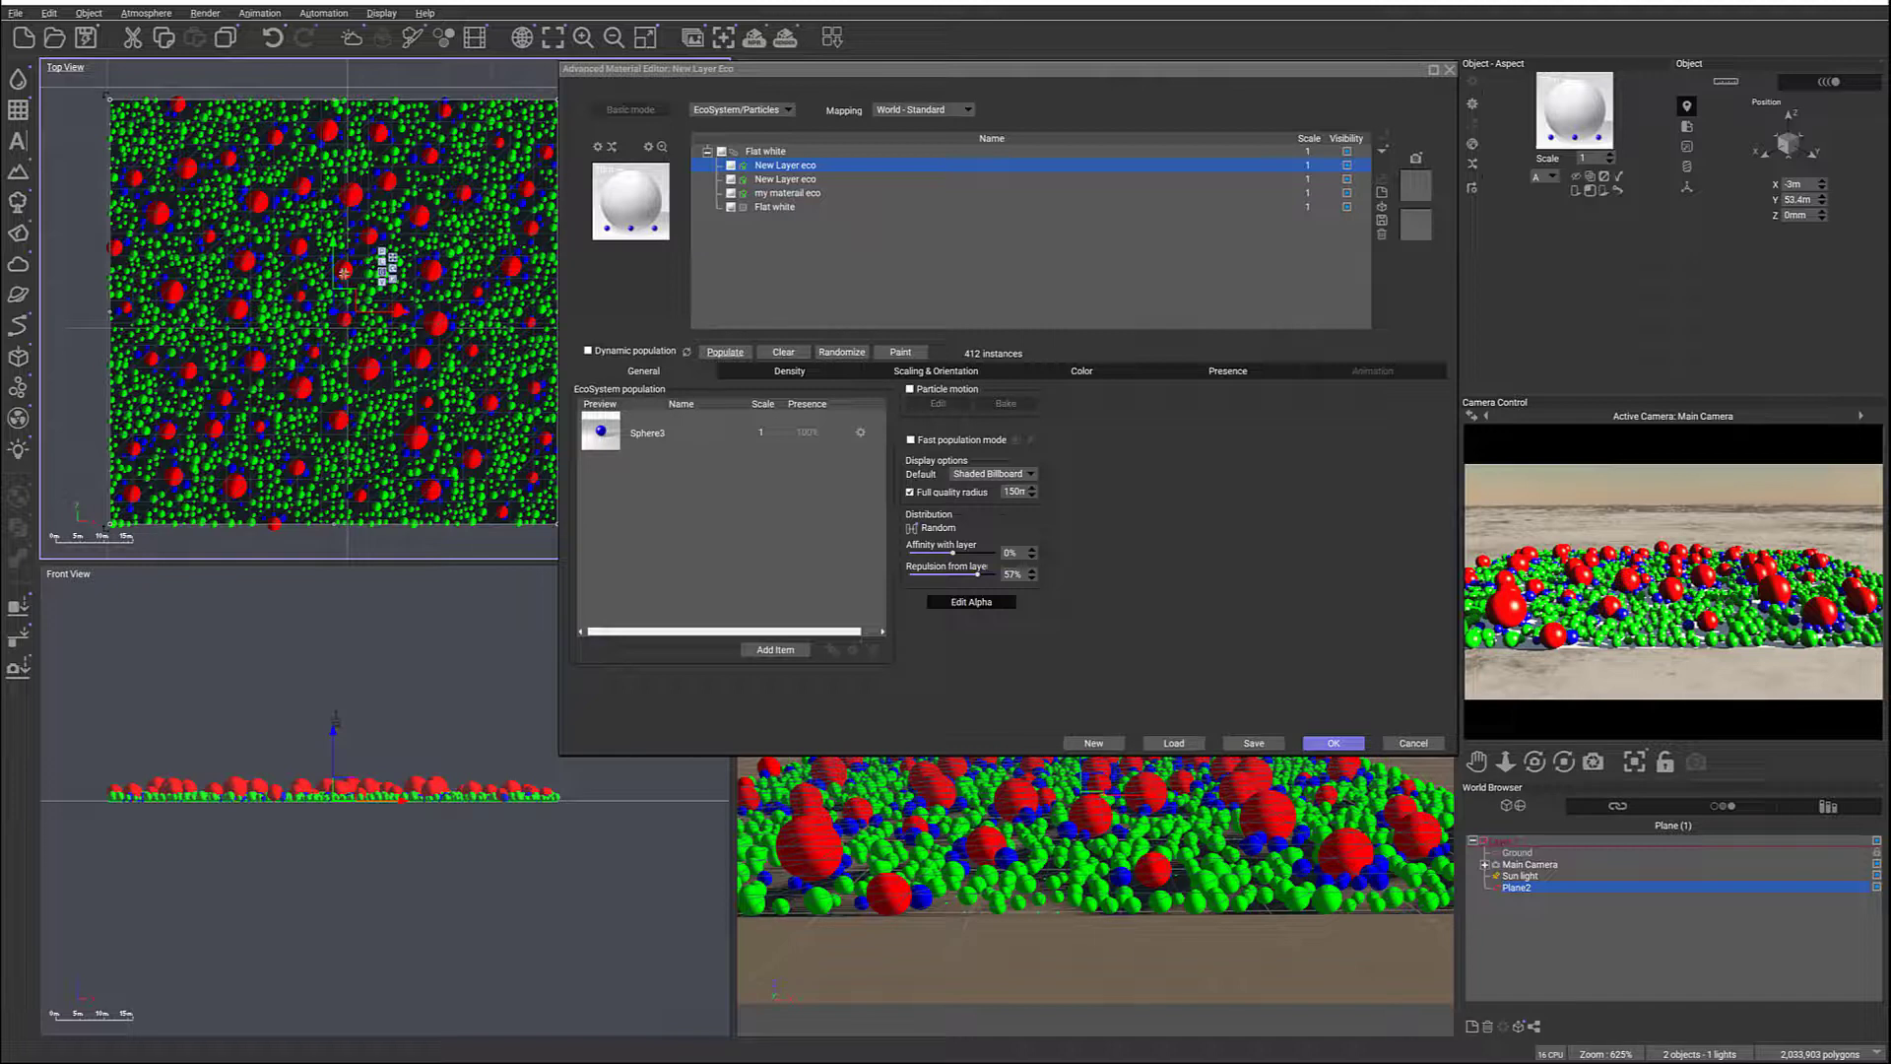
scroll(384, 372, "down", 2)
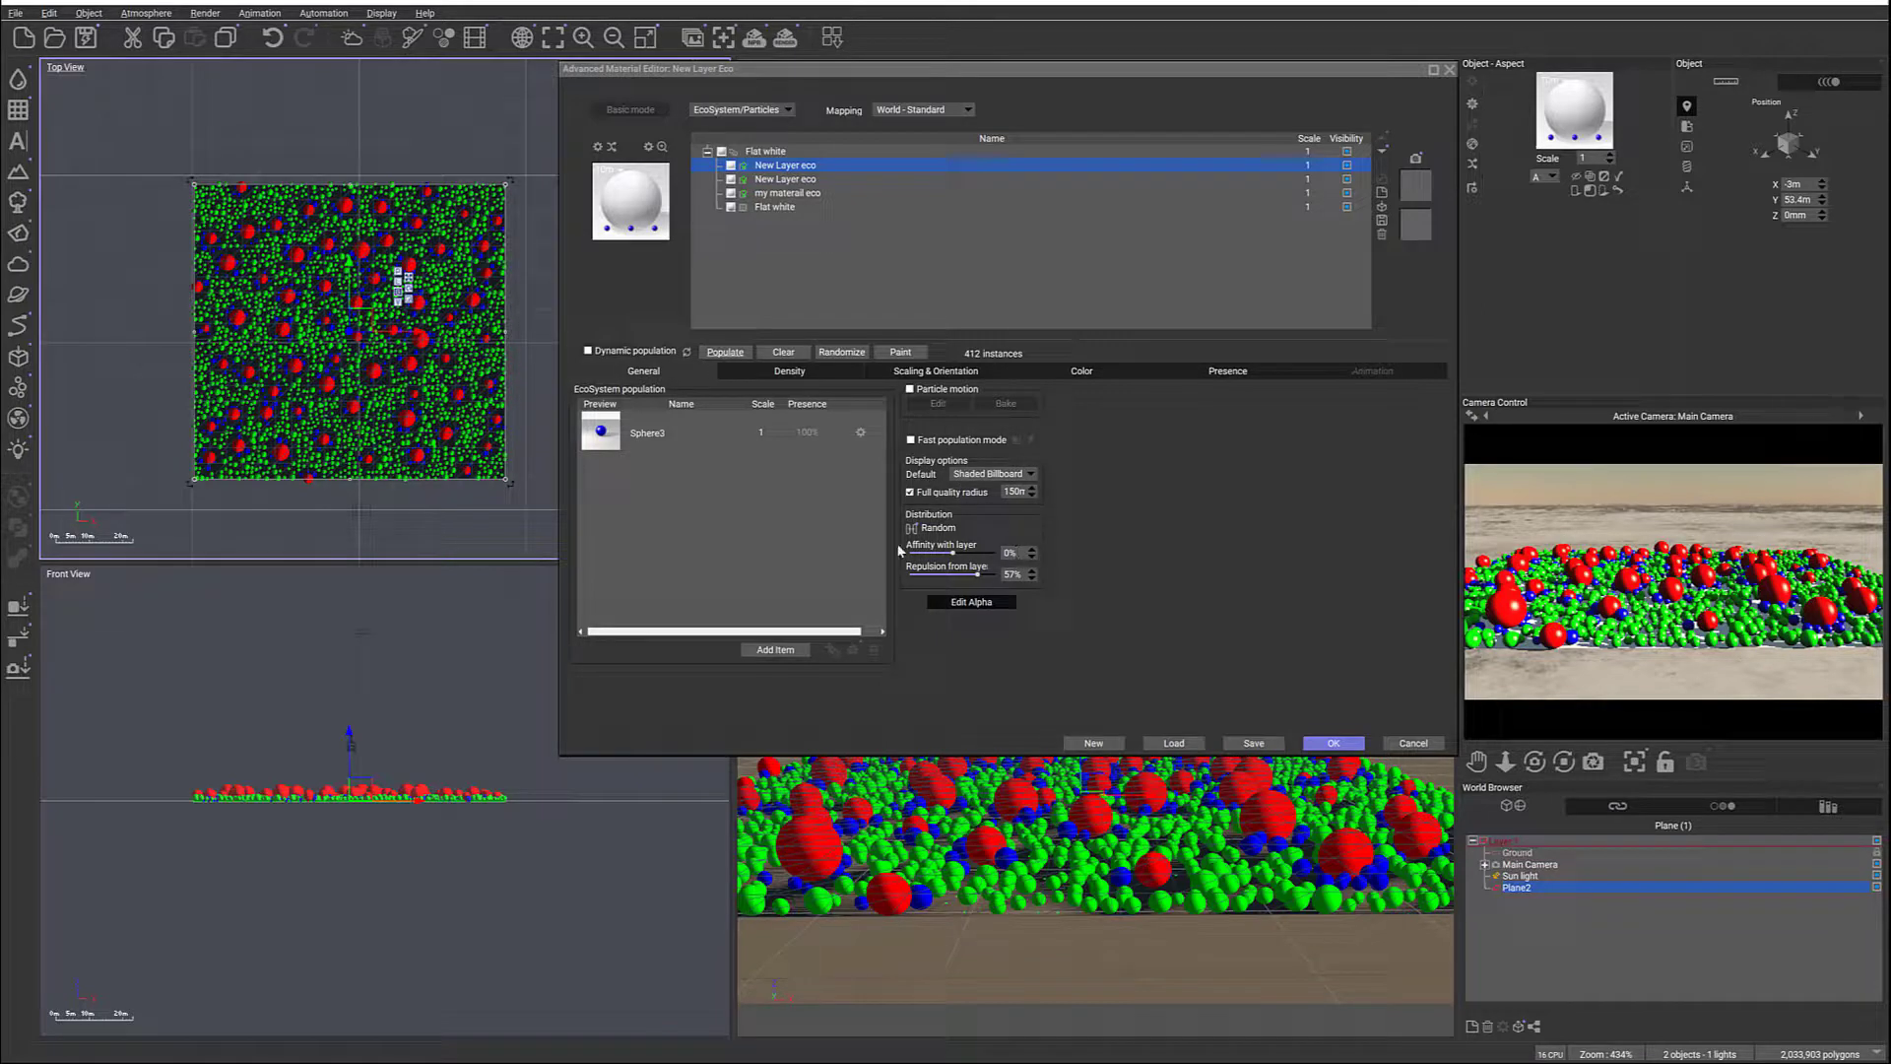
Clear the blue sphere population, set the green sphere layer's repulsion from layer to 0% and repopulate it
left_click(783, 351)
left_click(783, 179)
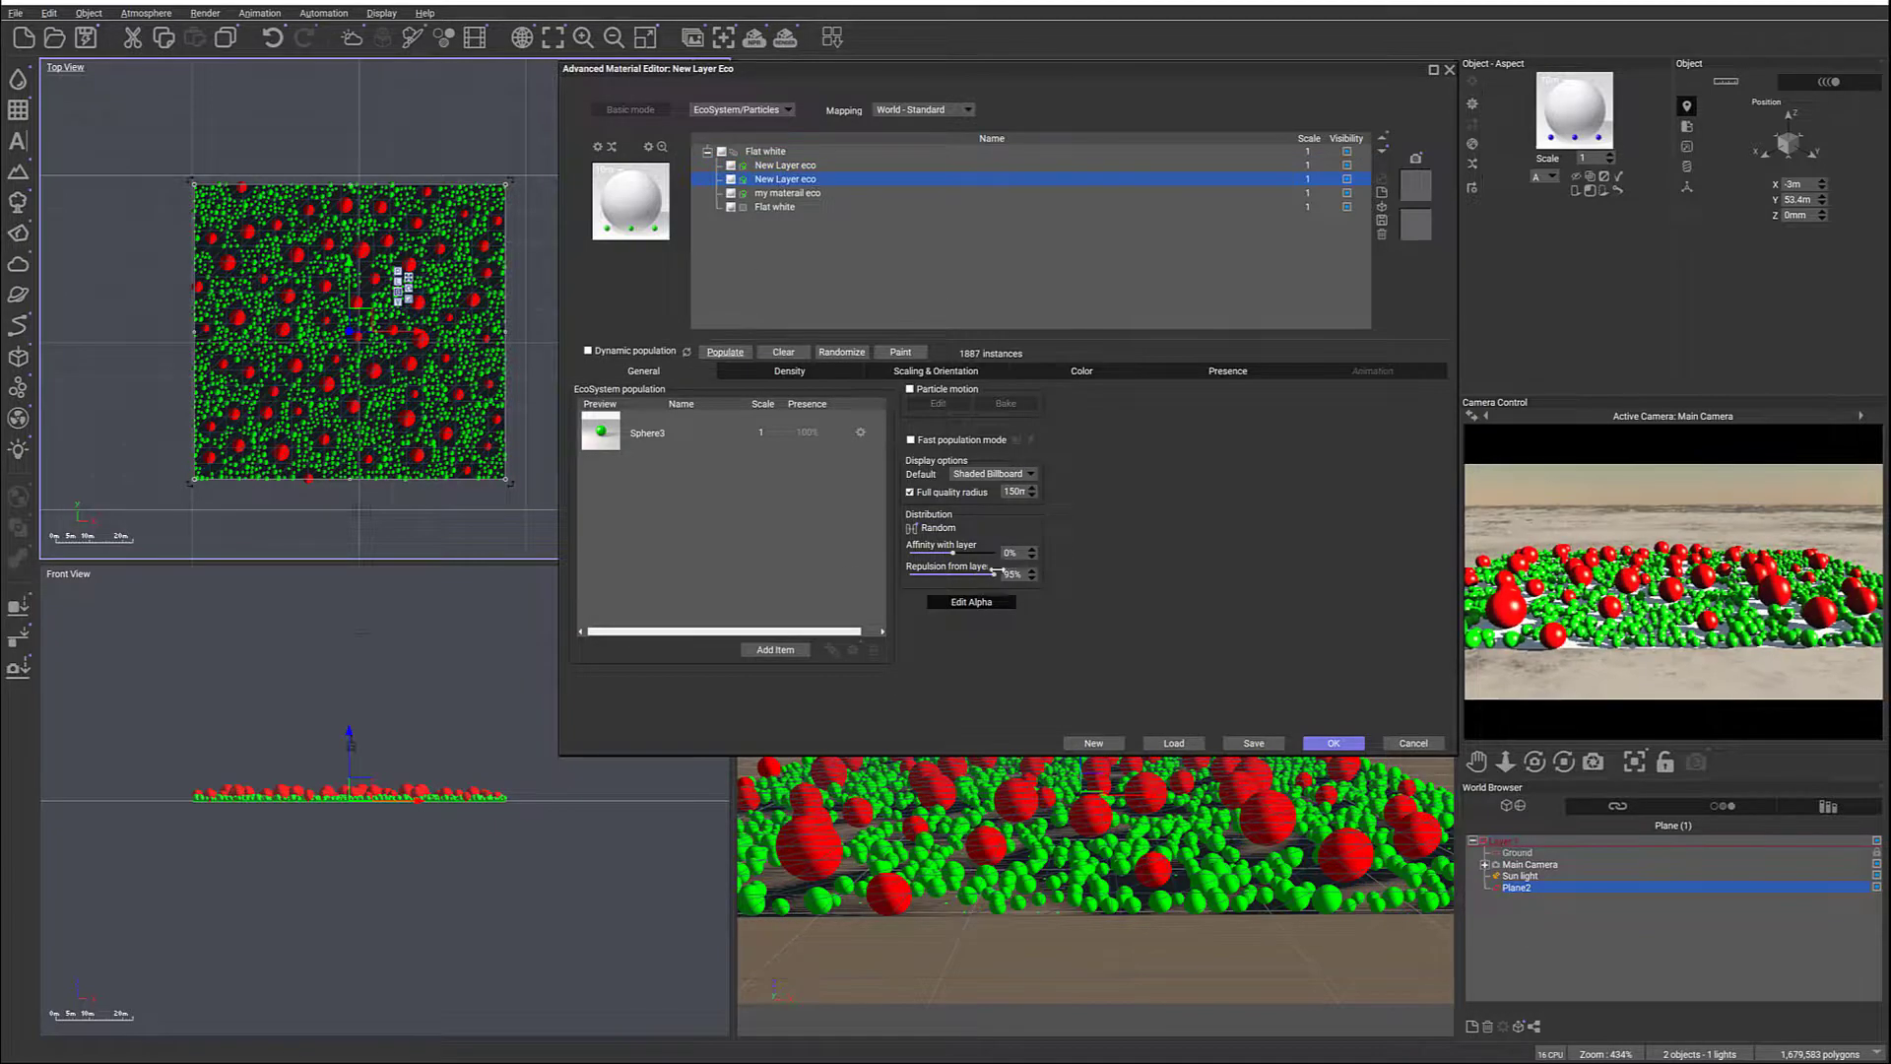
left_click(1025, 574)
type("0")
key("Return")
left_click(726, 352)
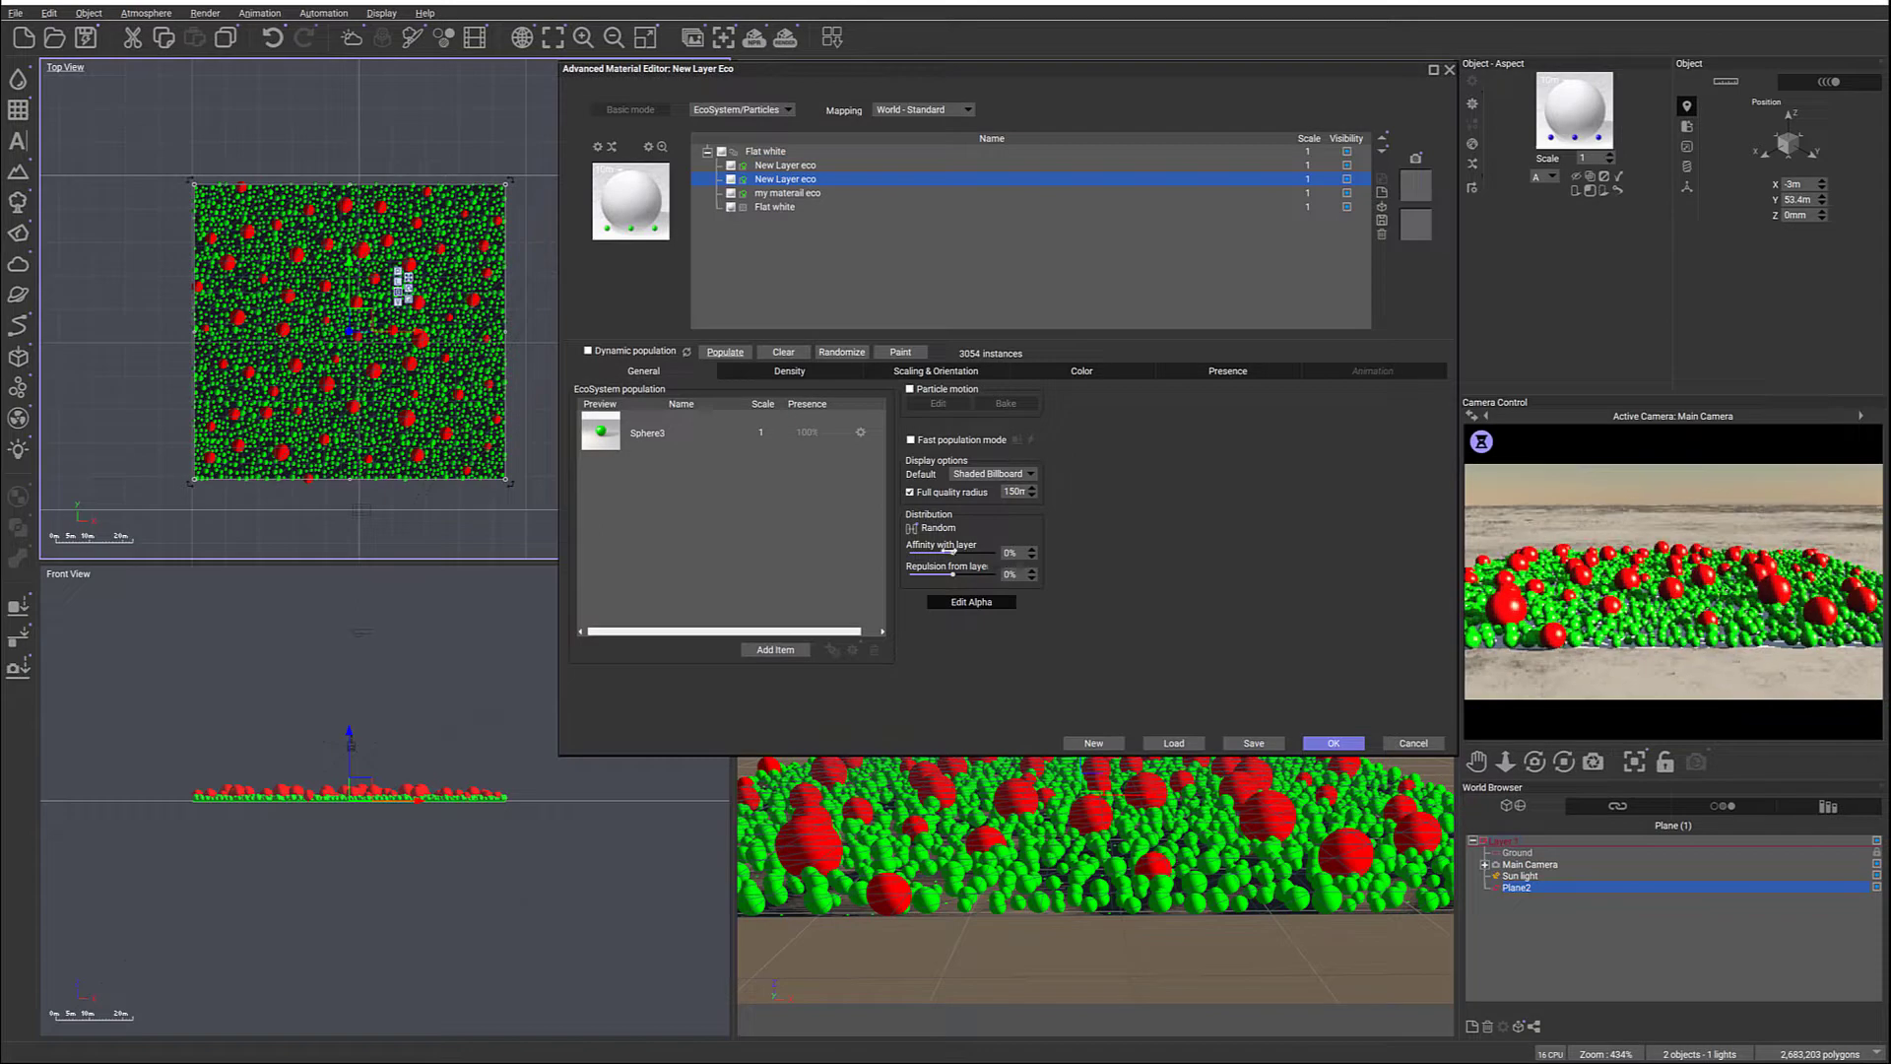
Try affinity values of 77%, -50% and -73% for the green sphere layer, repopulating after each change
left_click_drag(949, 551, 966, 550)
left_click(726, 353)
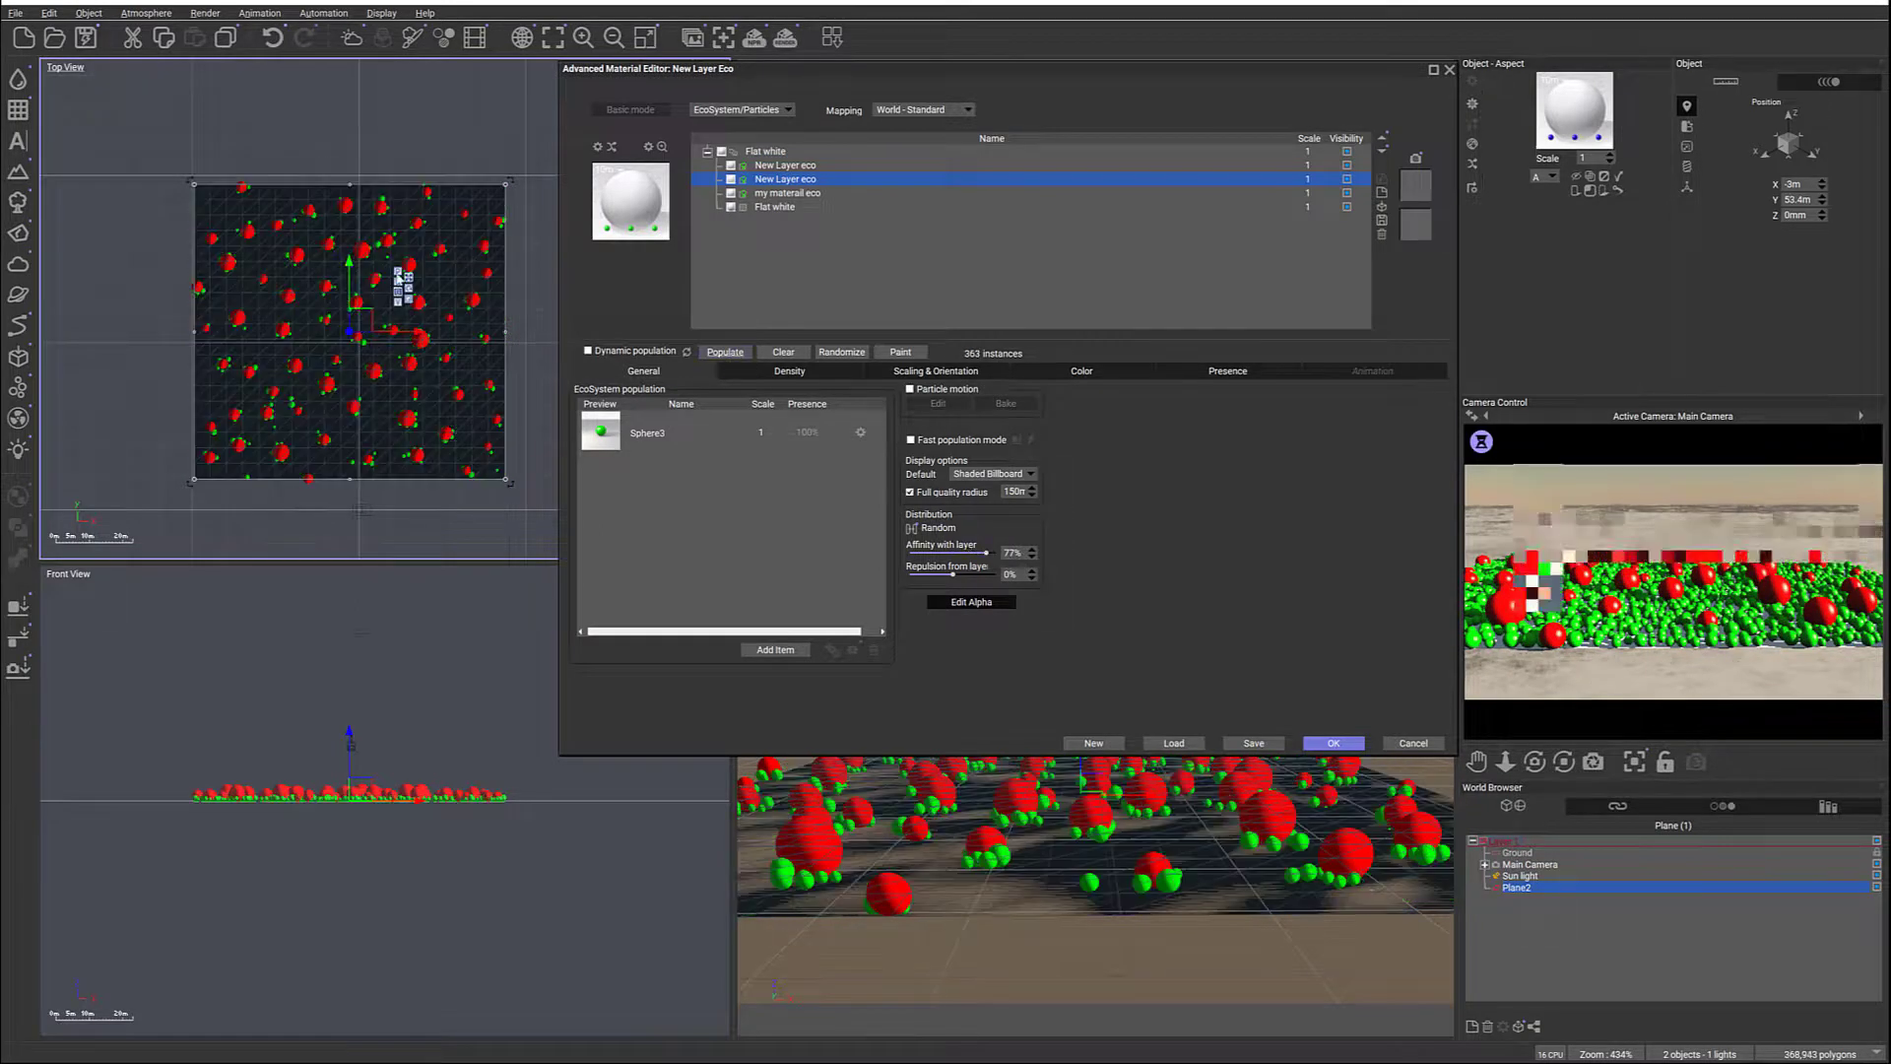
left_click_drag(985, 553, 931, 553)
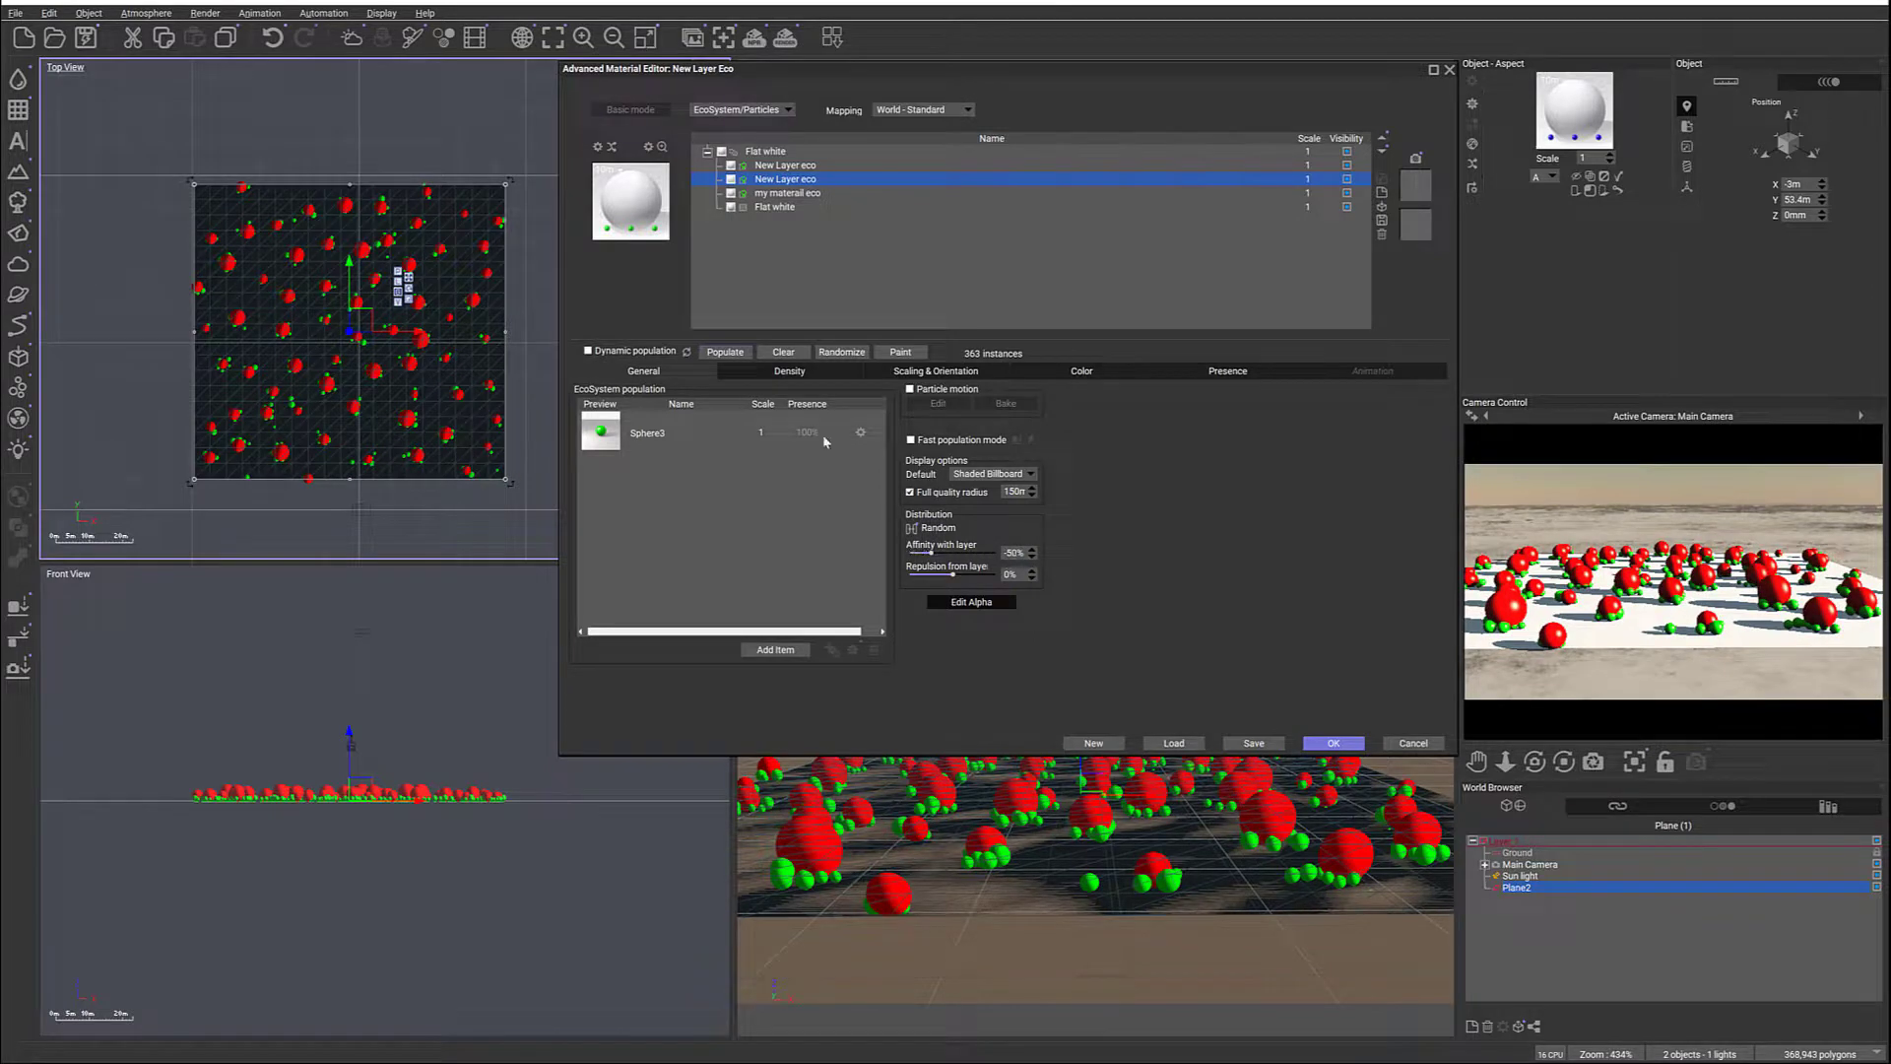
left_click(726, 352)
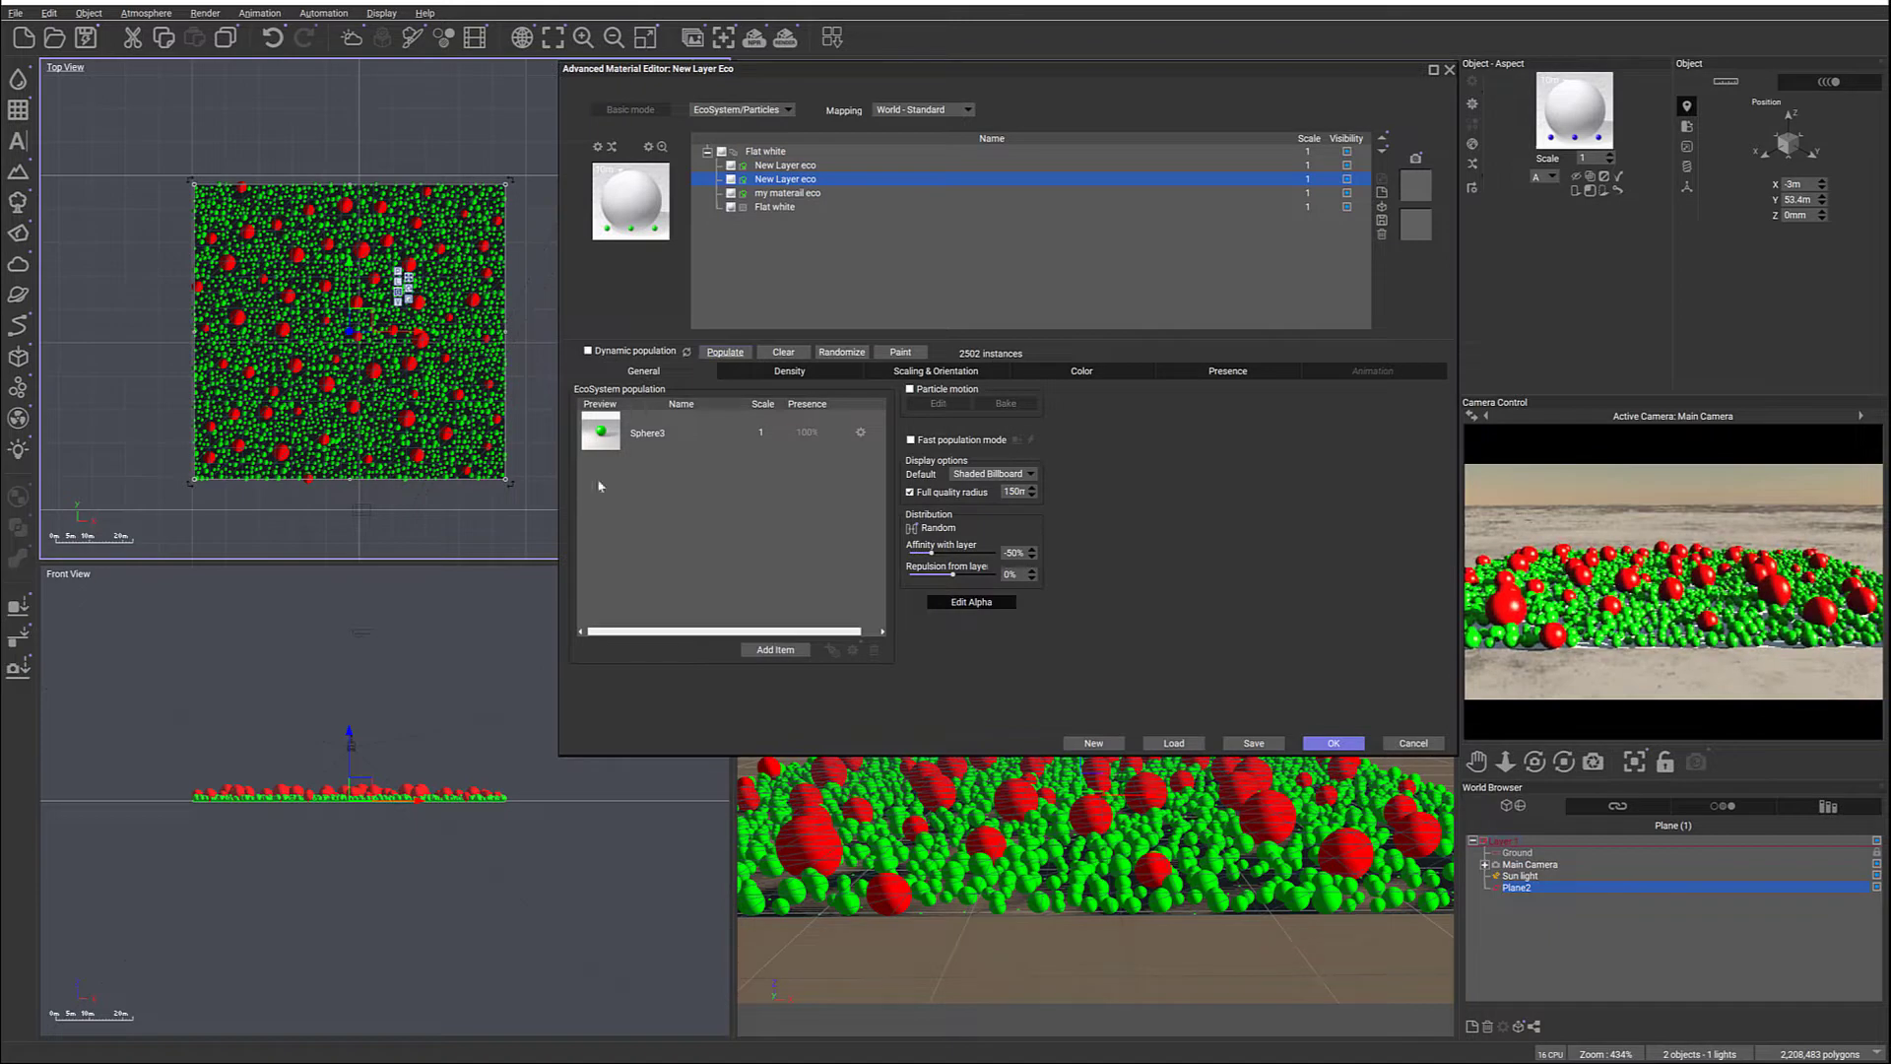
left_click_drag(956, 549, 946, 549)
left_click(725, 351)
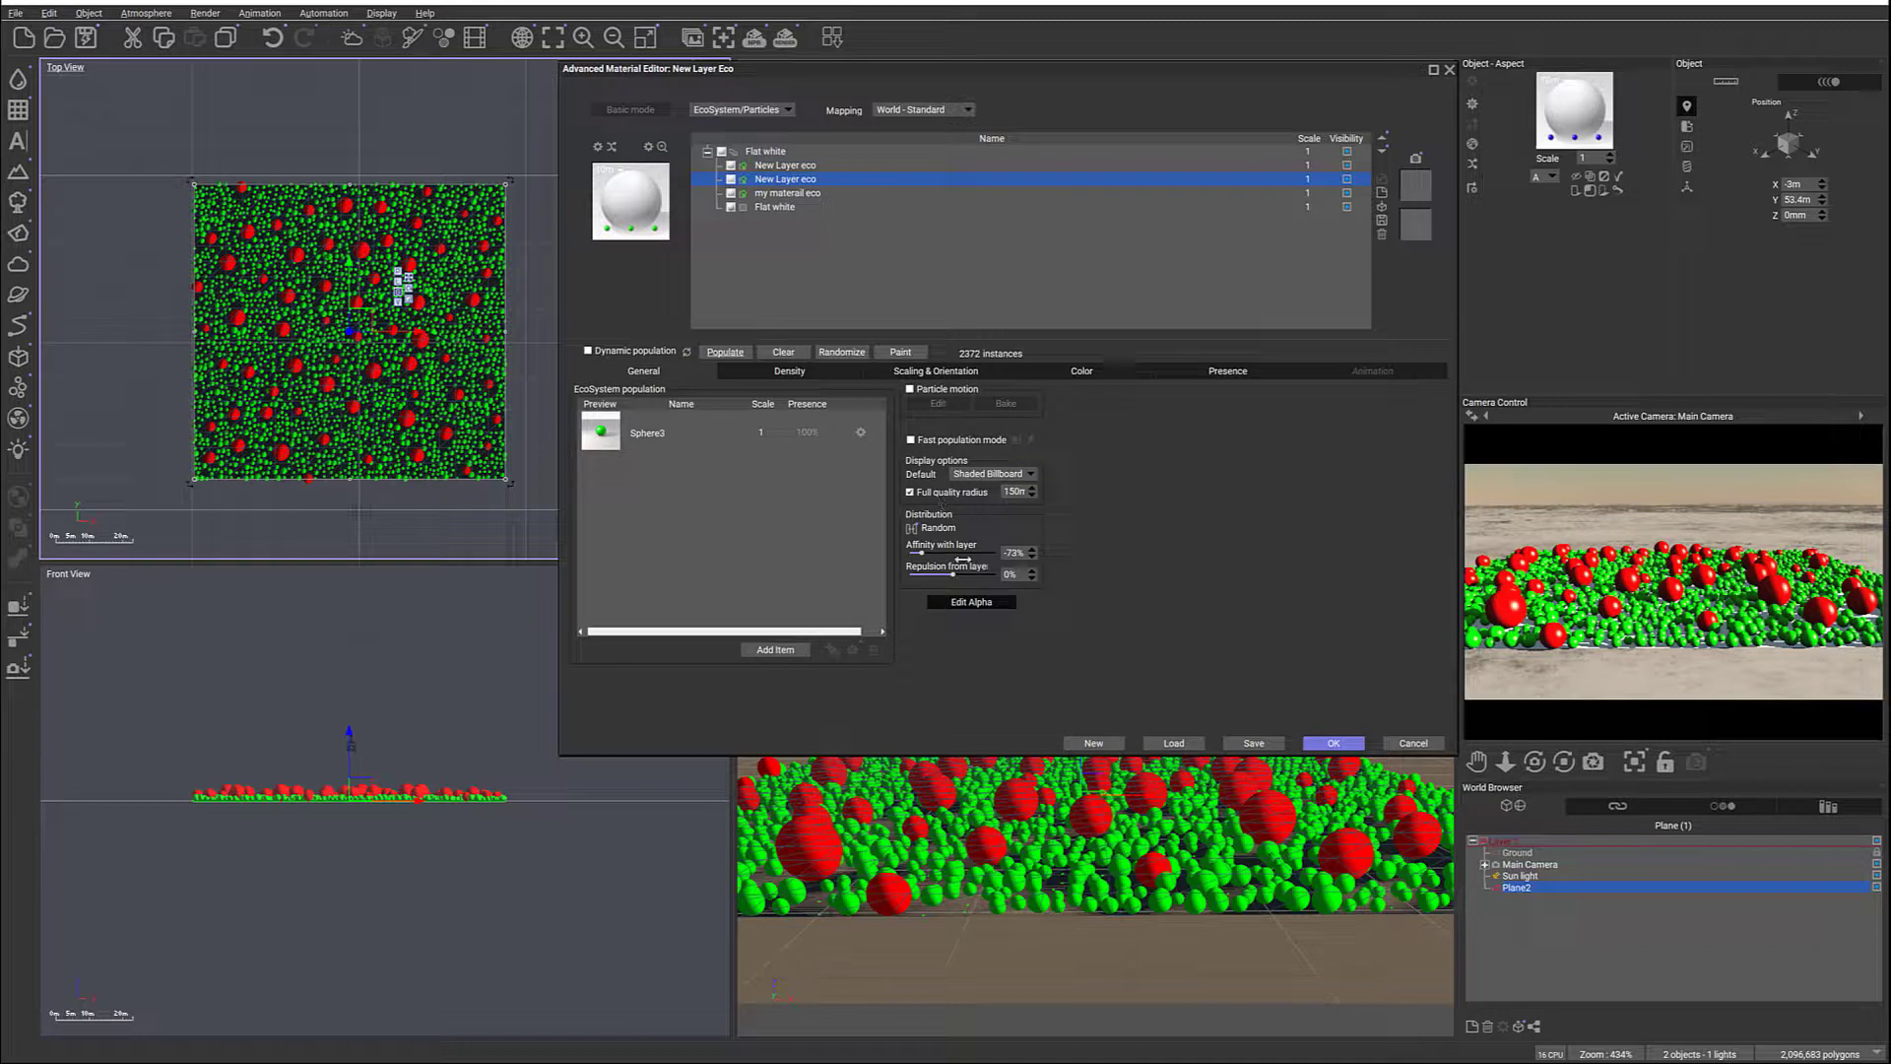
Try a repulsion of -100% with 0% affinity on the green sphere layer, repopulate it, and reset the repulsion to 0%
mouse_move(923, 554)
left_mouse_down()
mouse_move(963, 558)
mouse_move(908, 571)
left_mouse_up()
left_click(725, 352)
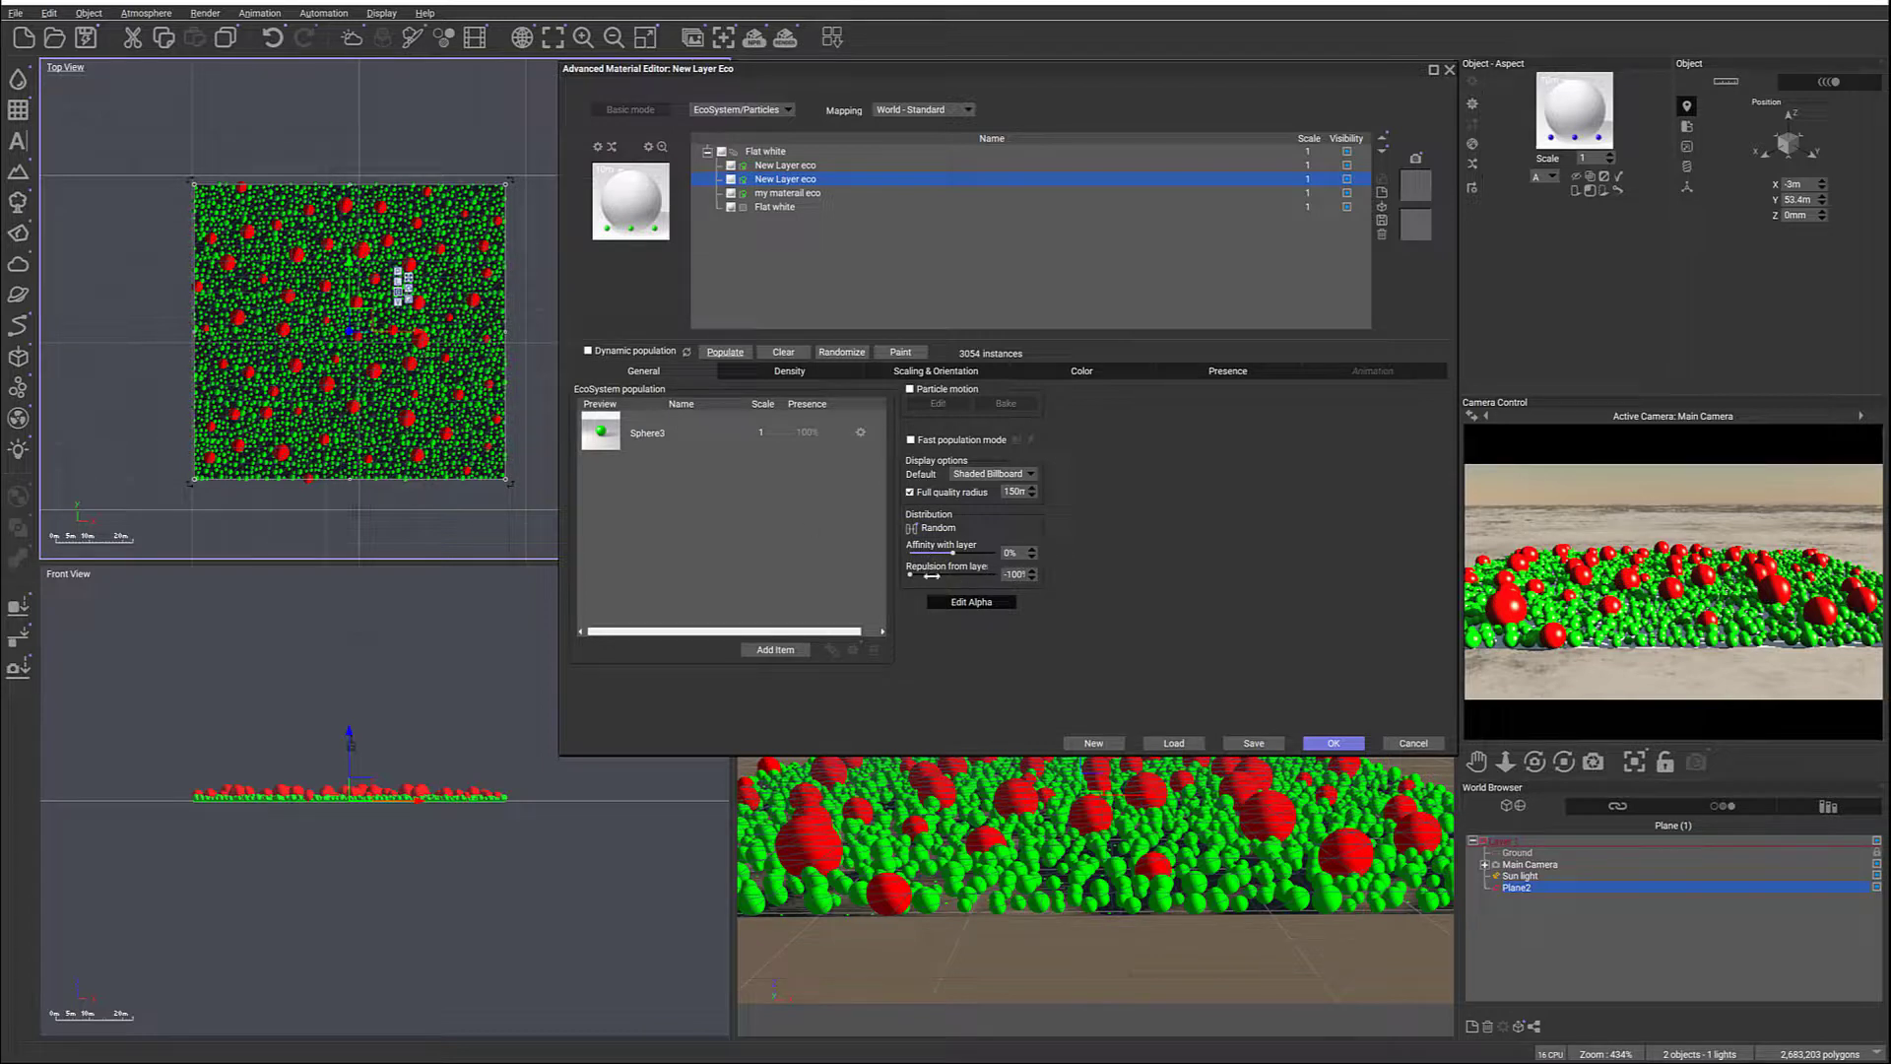
left_click_drag(931, 575, 990, 582)
left_click(1024, 576)
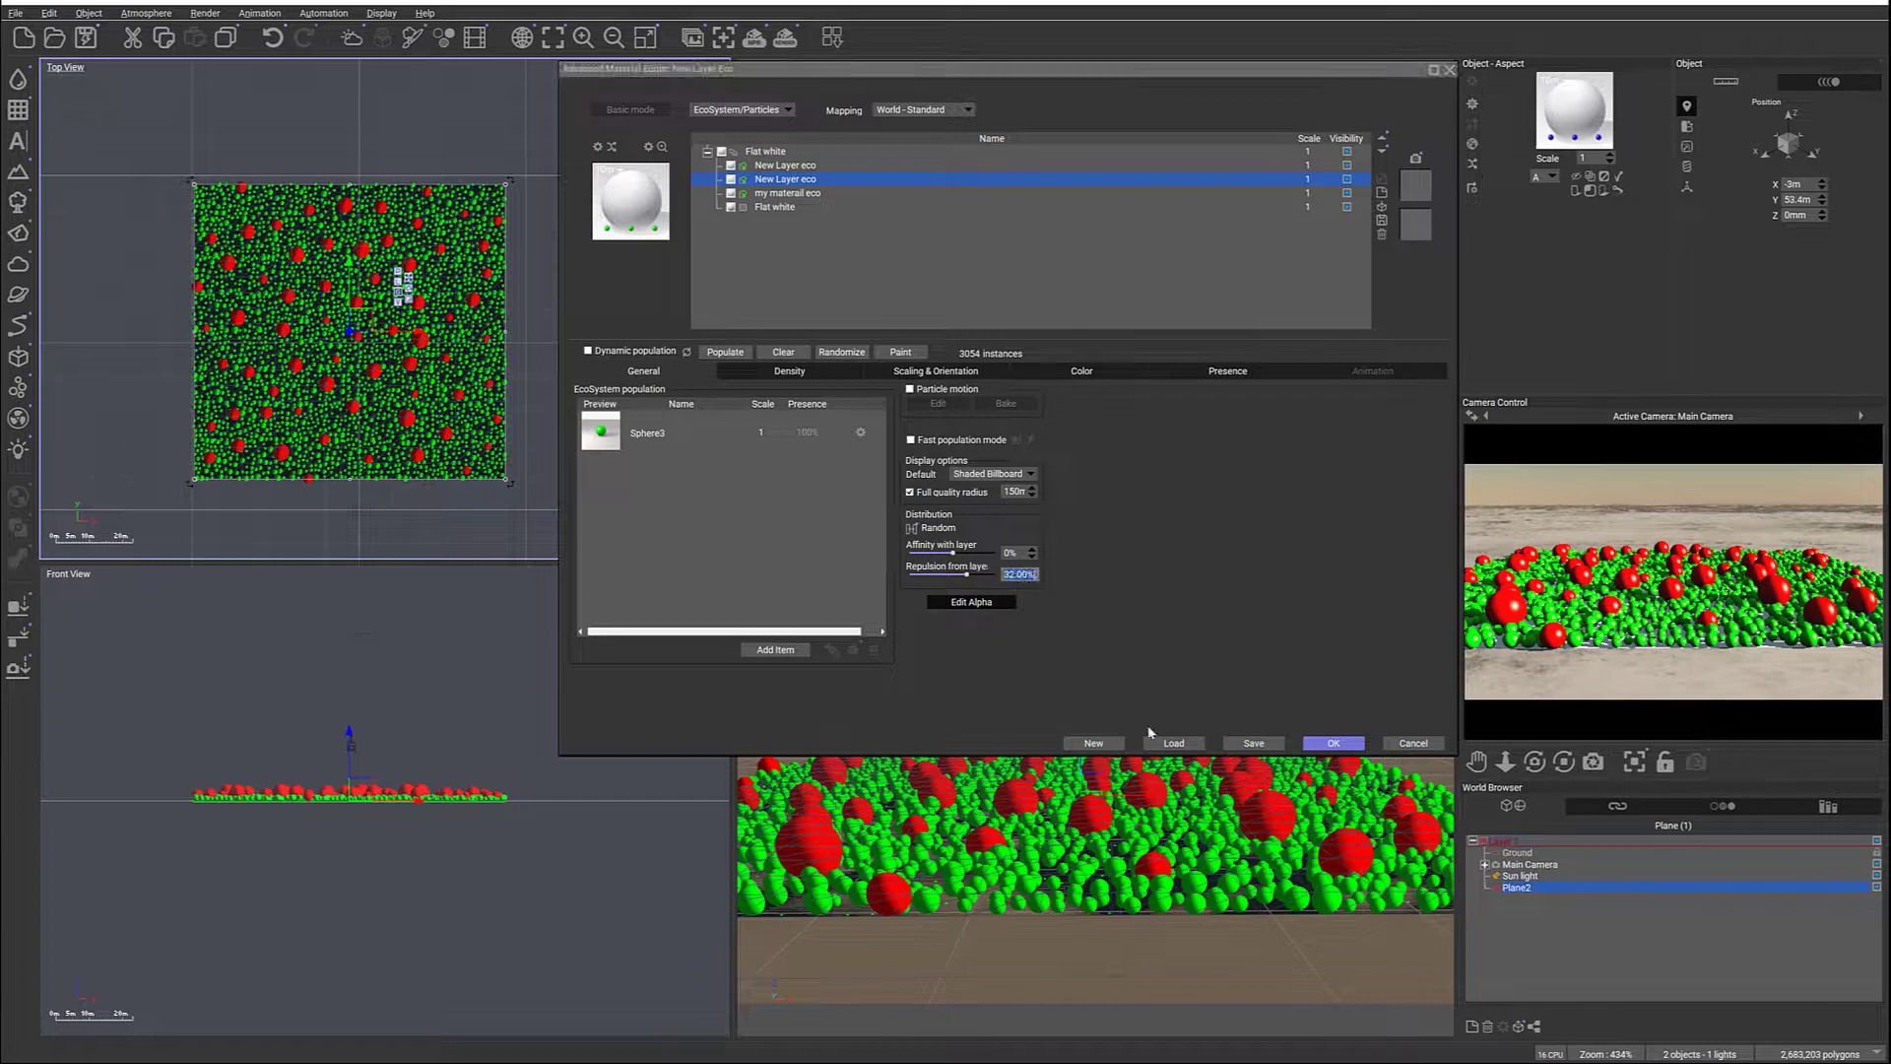
type("0")
key("Return")
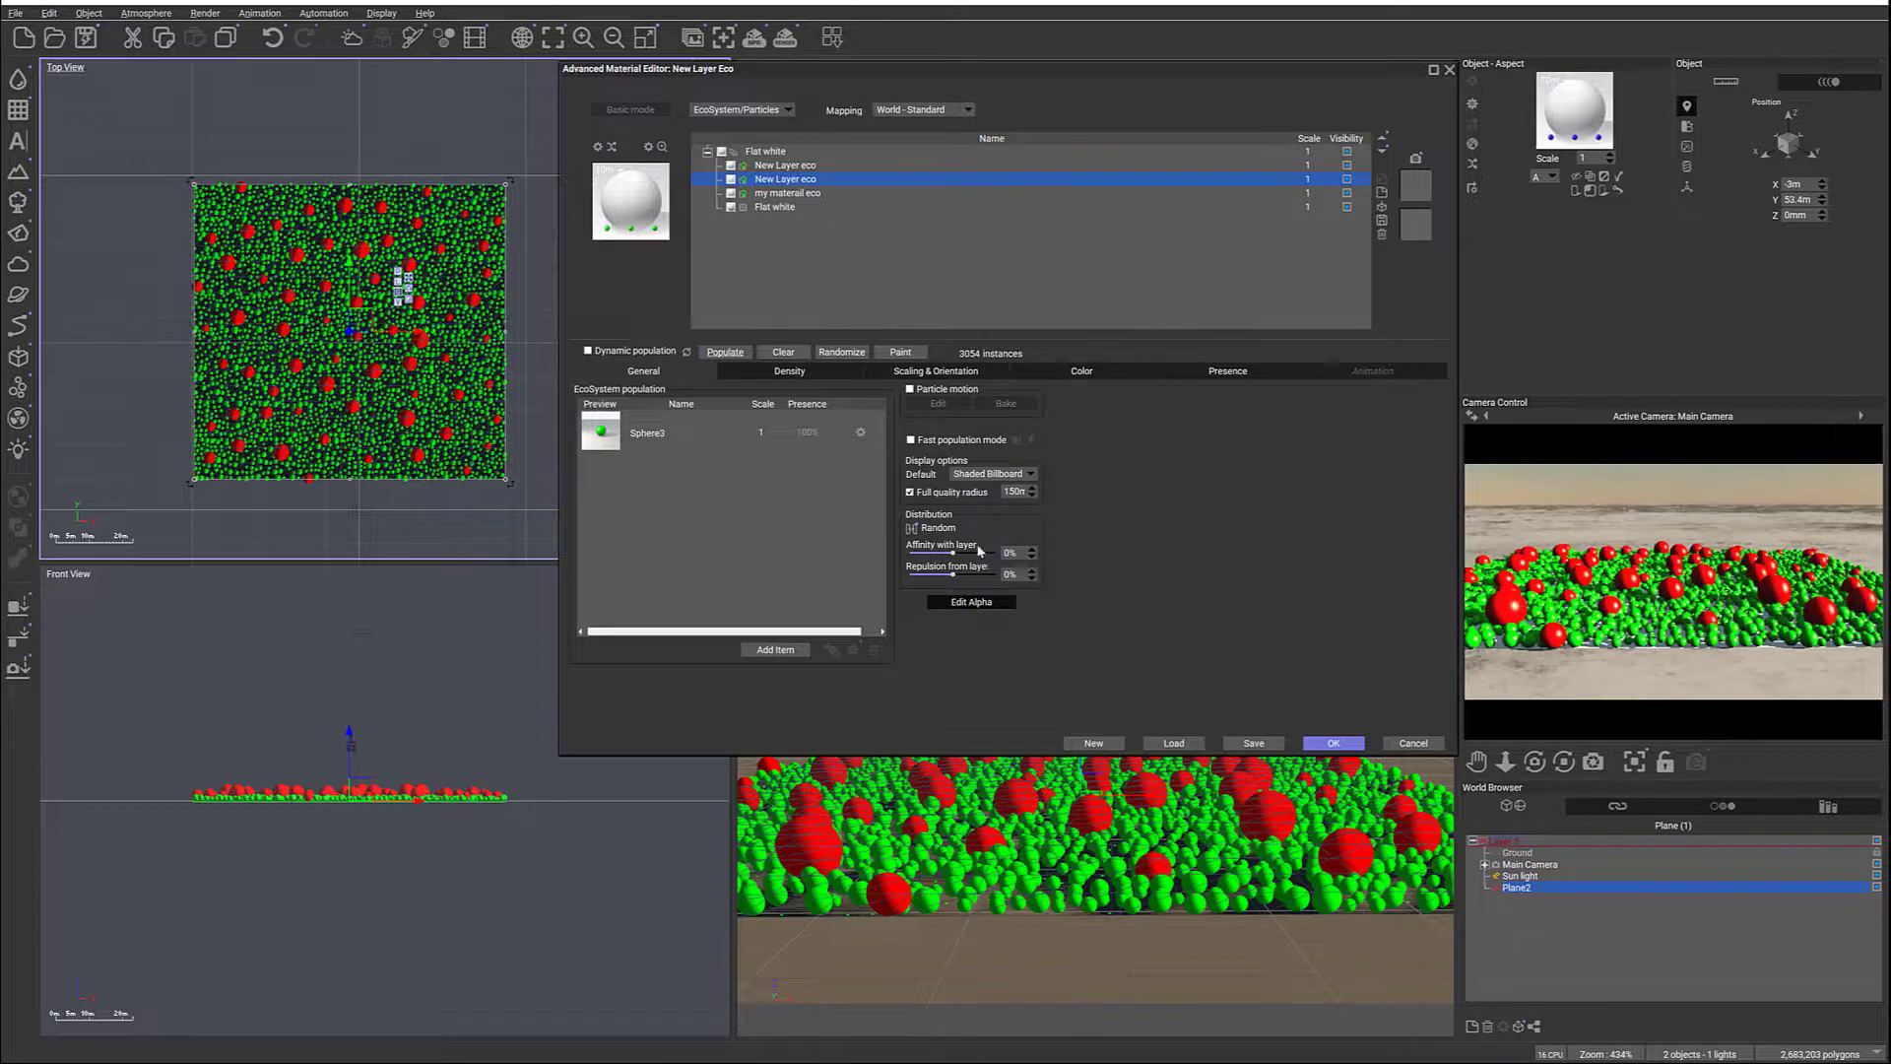
Set the green sphere layer's affinity with layer to 61%, repopulate it and look at the red sphere layer's density settings
left_click_drag(964, 546, 987, 552)
left_click(725, 351)
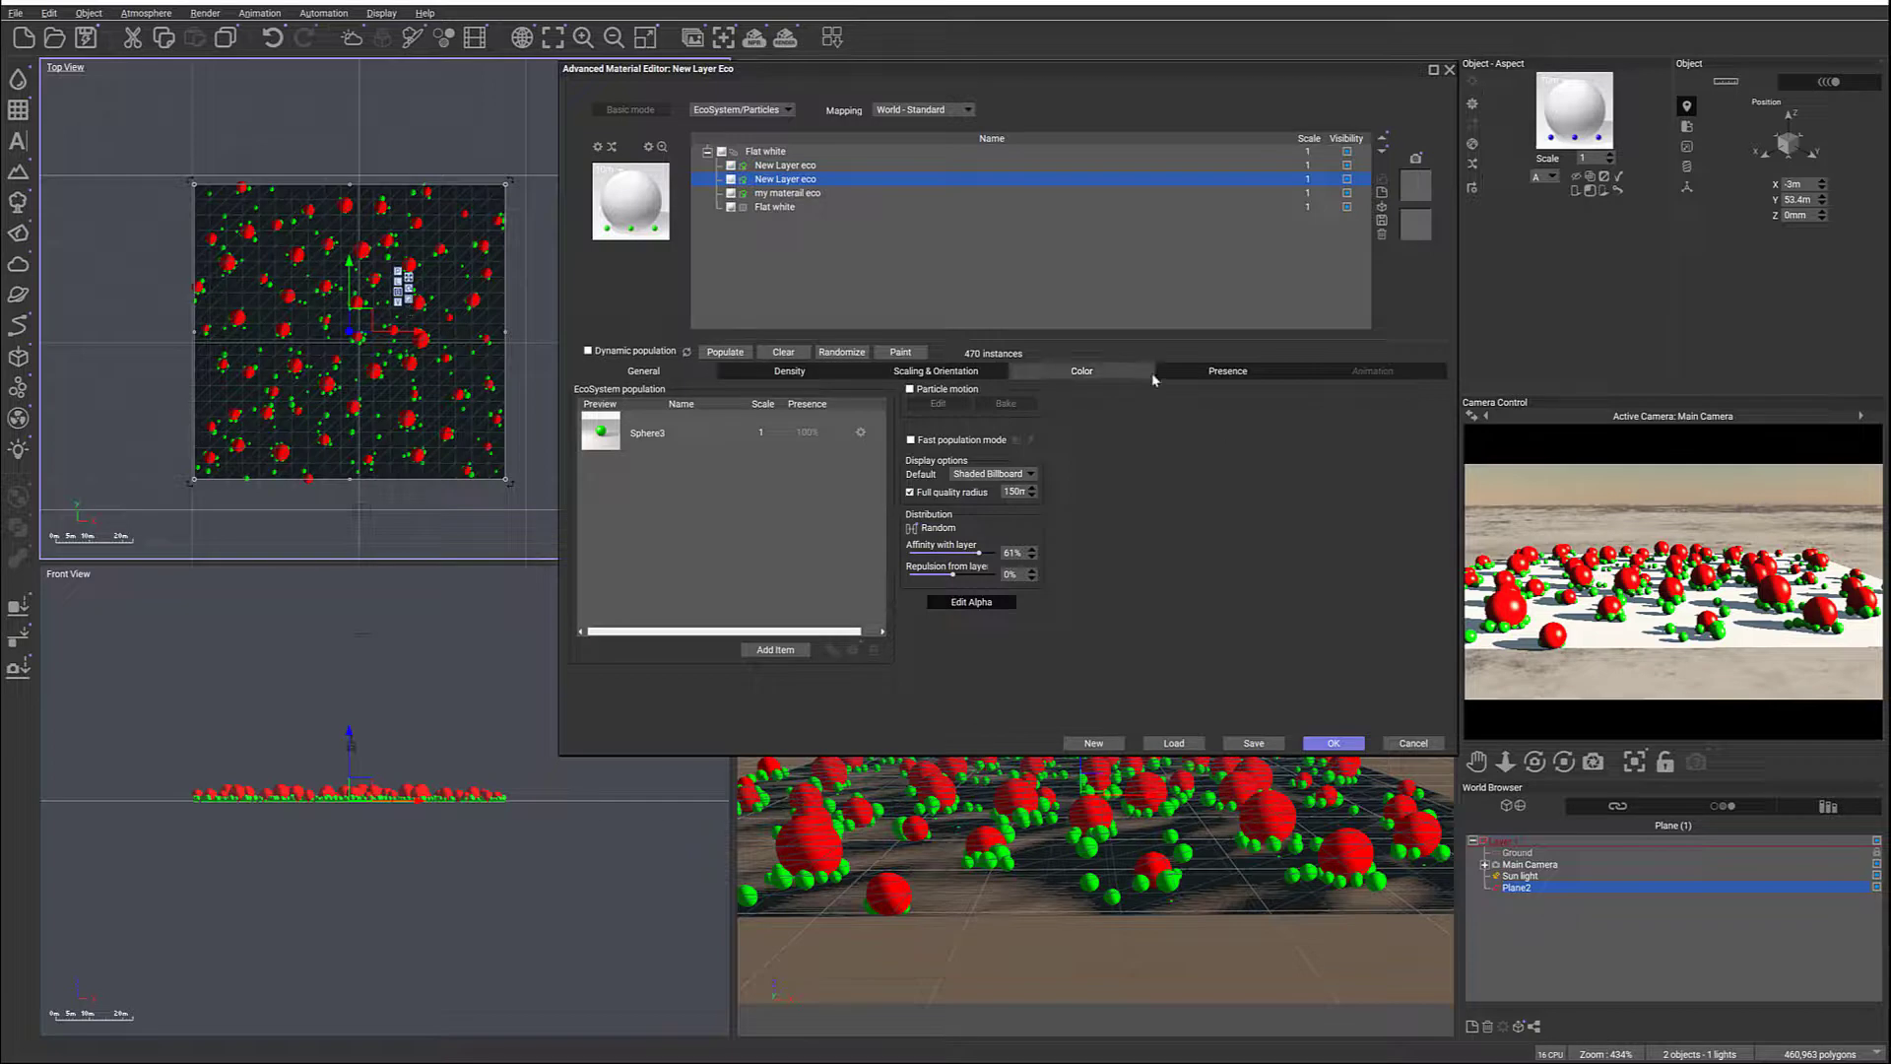
left_click(768, 373)
left_click(784, 193)
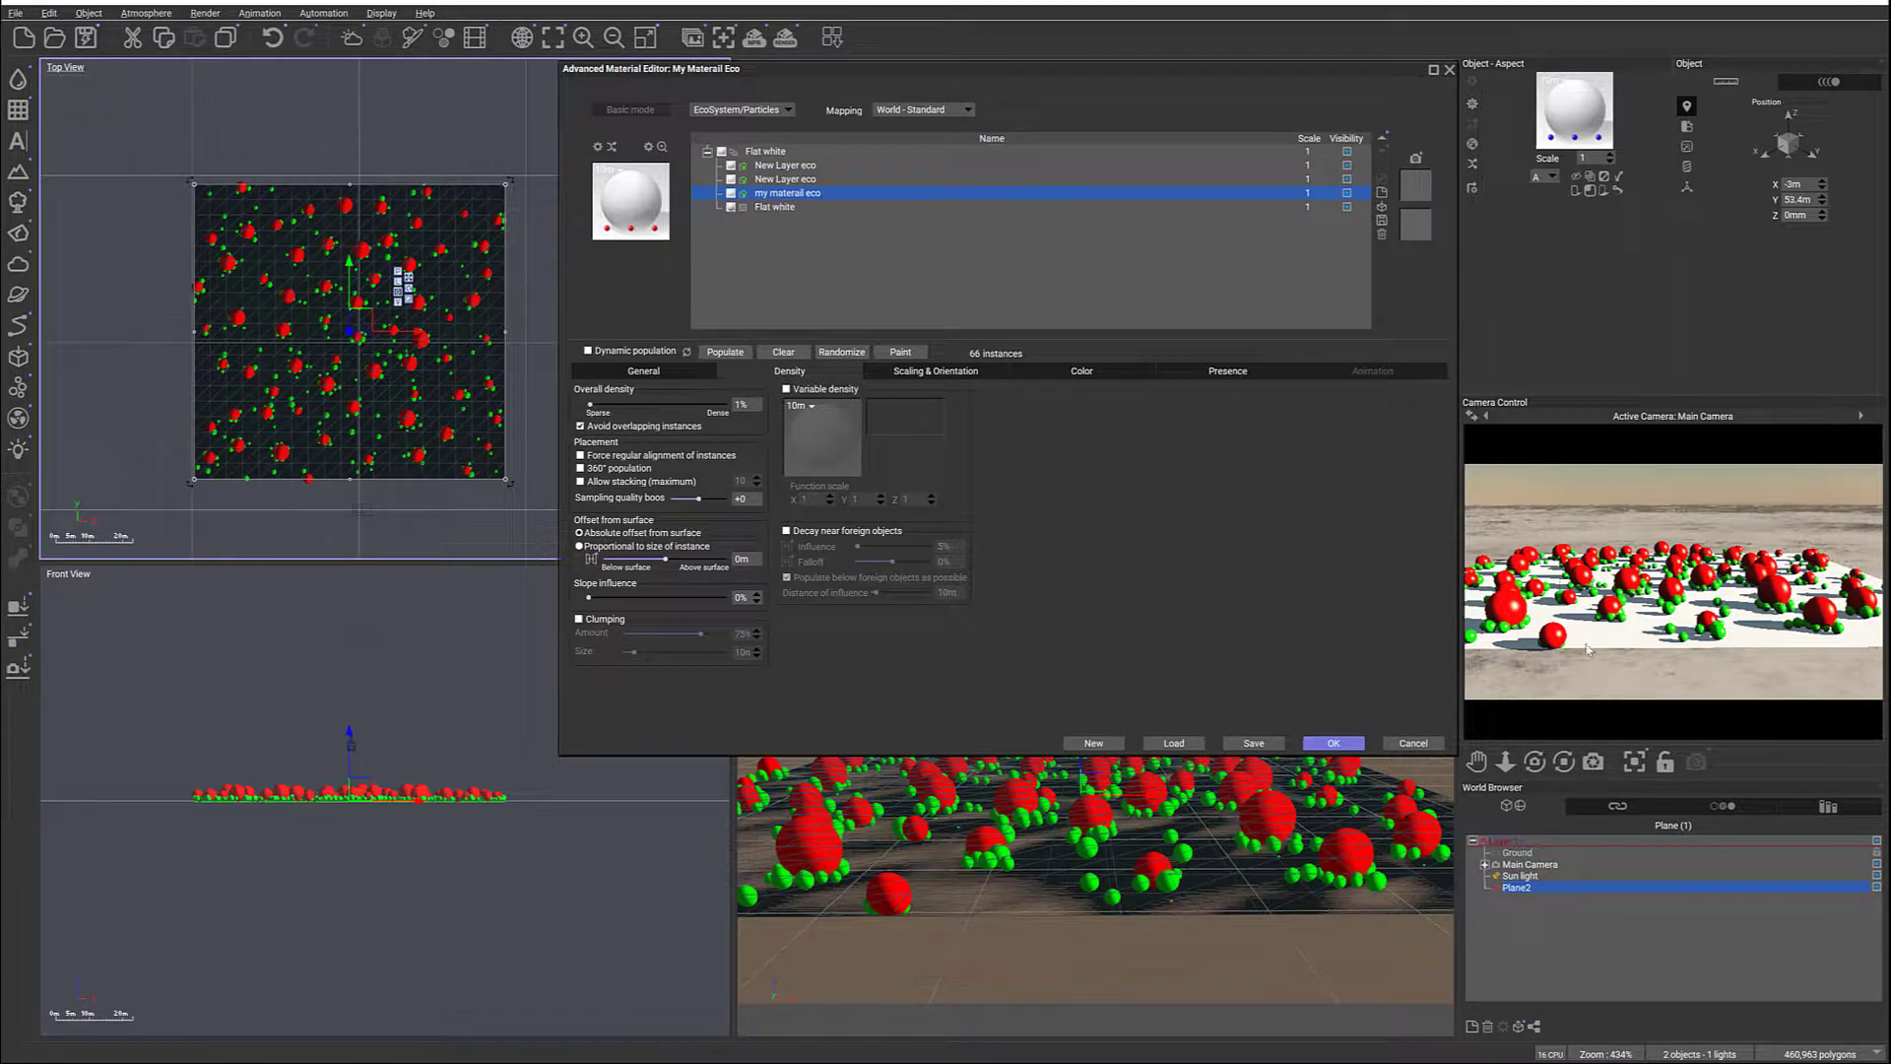
Allow stacking up to a maximum of 10 for the green sphere layer and repopulate it
left_click(794, 180)
left_click(611, 482)
left_click(736, 352)
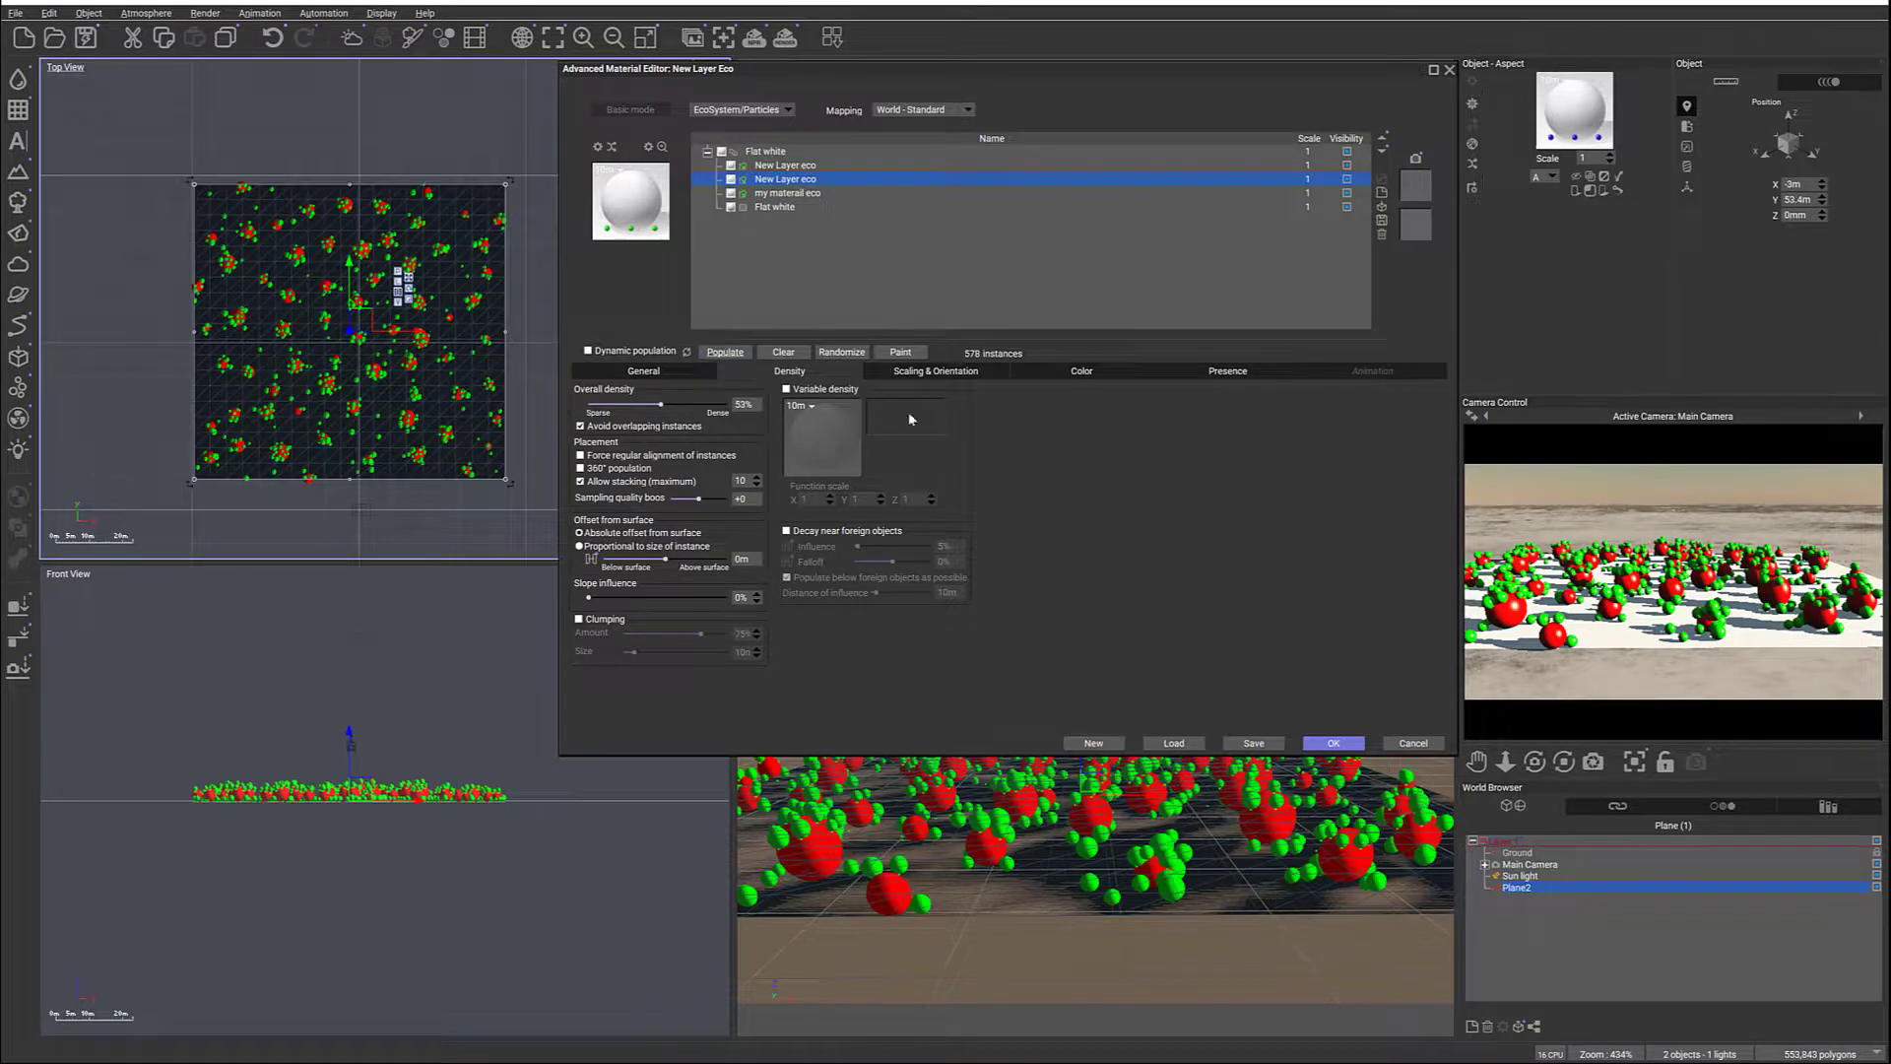
Turn off stacking for the green sphere layer, clear its population and populate it again
left_click(603, 481)
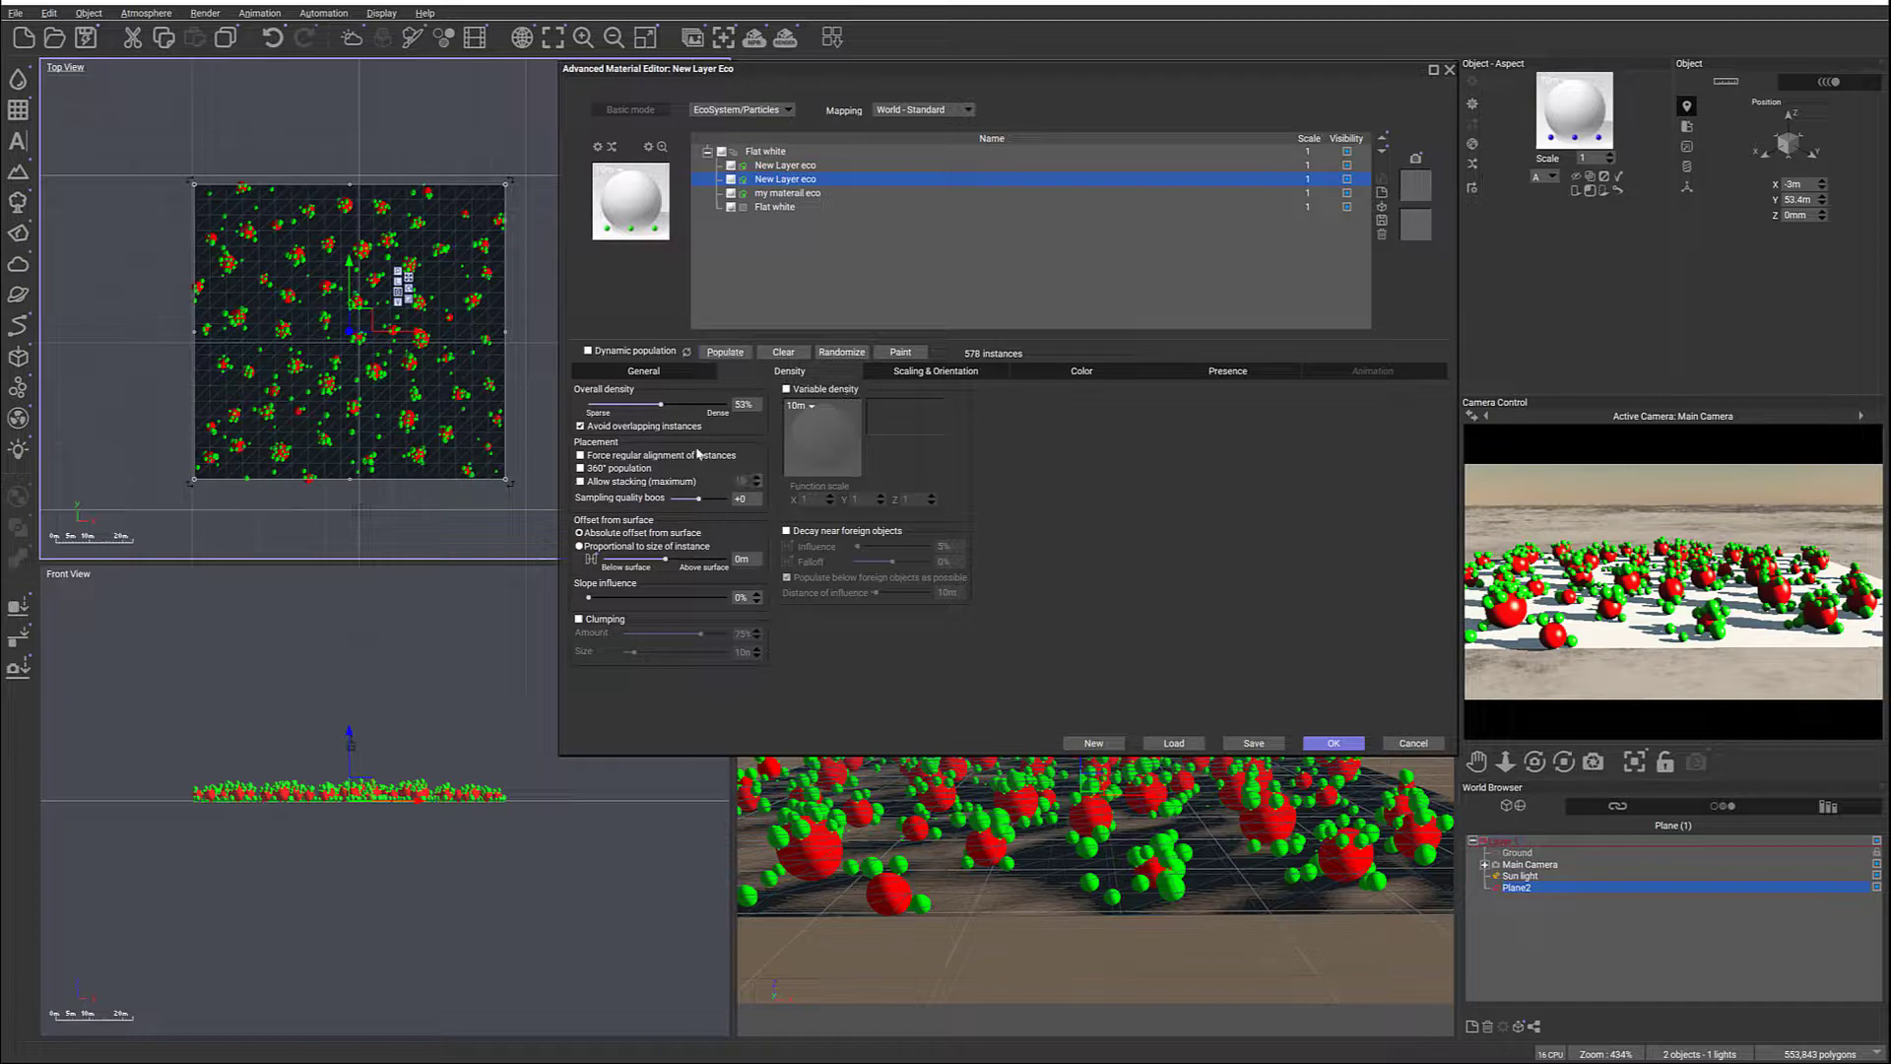
left_click(778, 355)
left_click(734, 354)
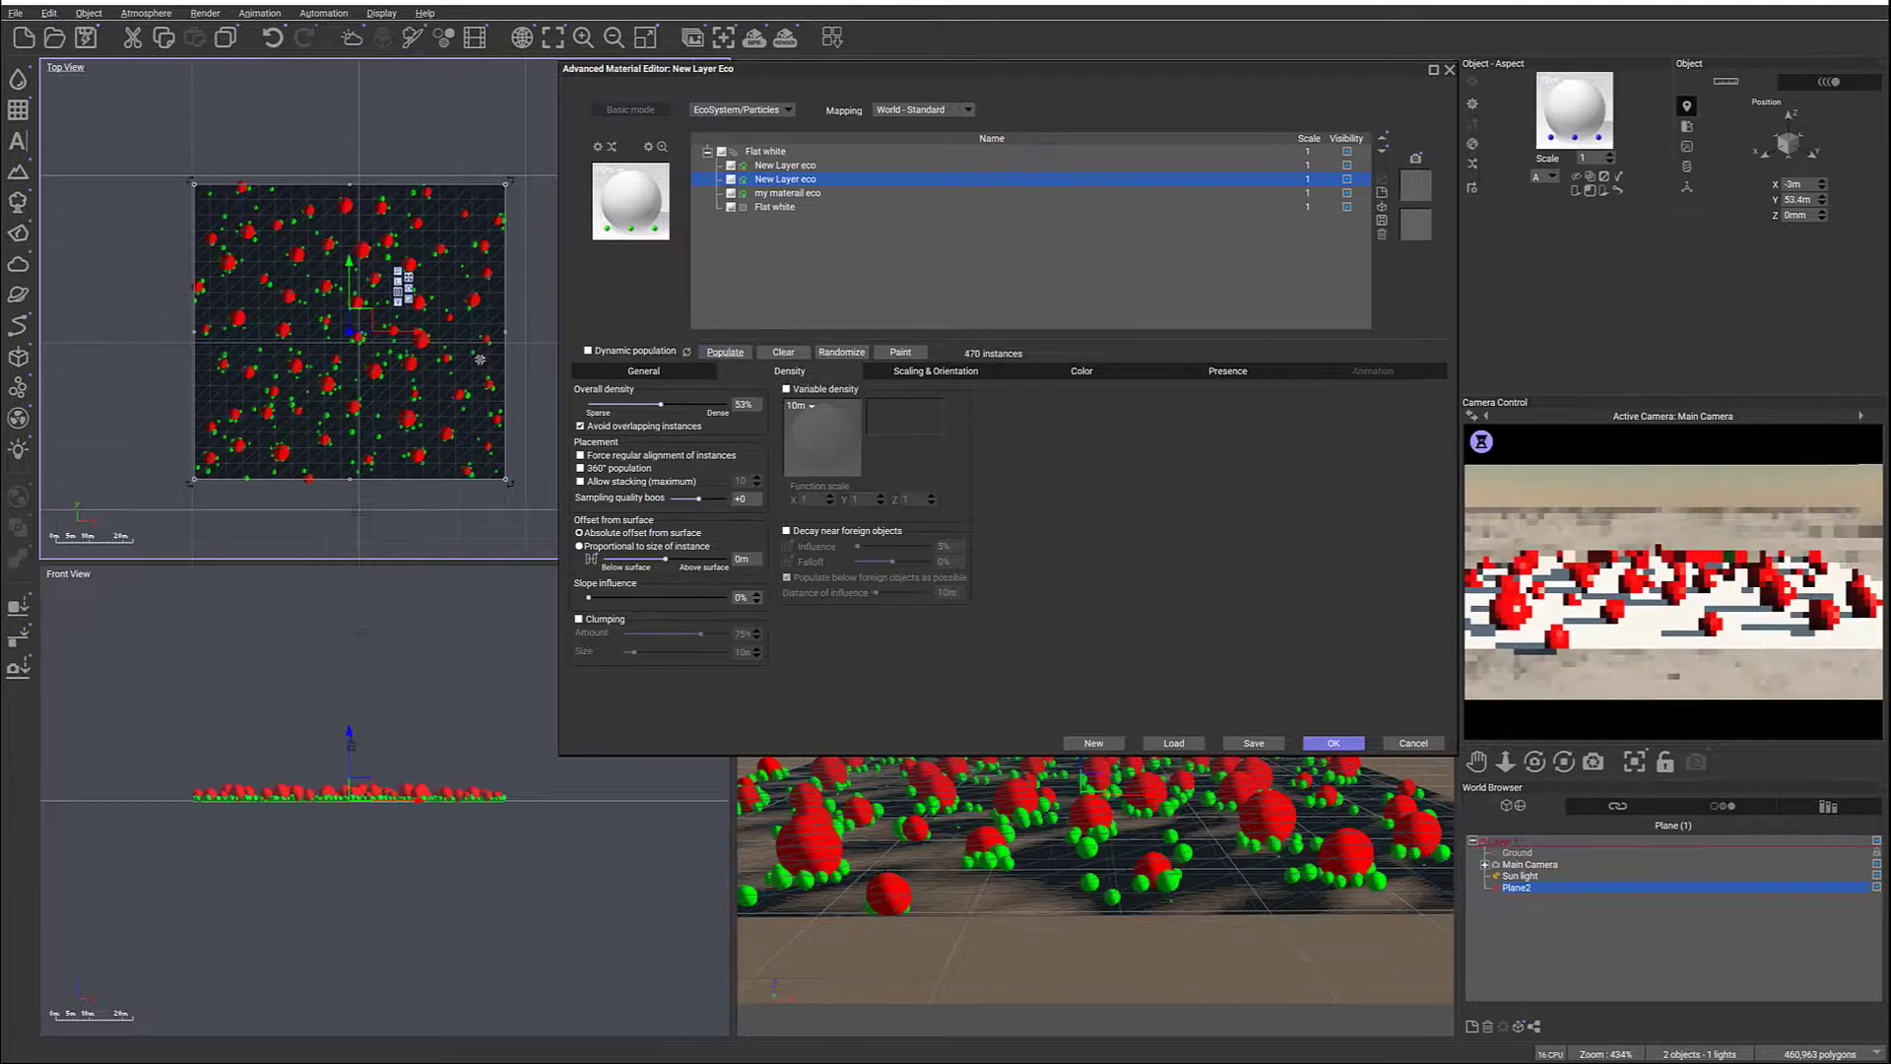
Set the red sphere layer's absolute offset from surface to 2.5 m and repopulate it
left_click(793, 194)
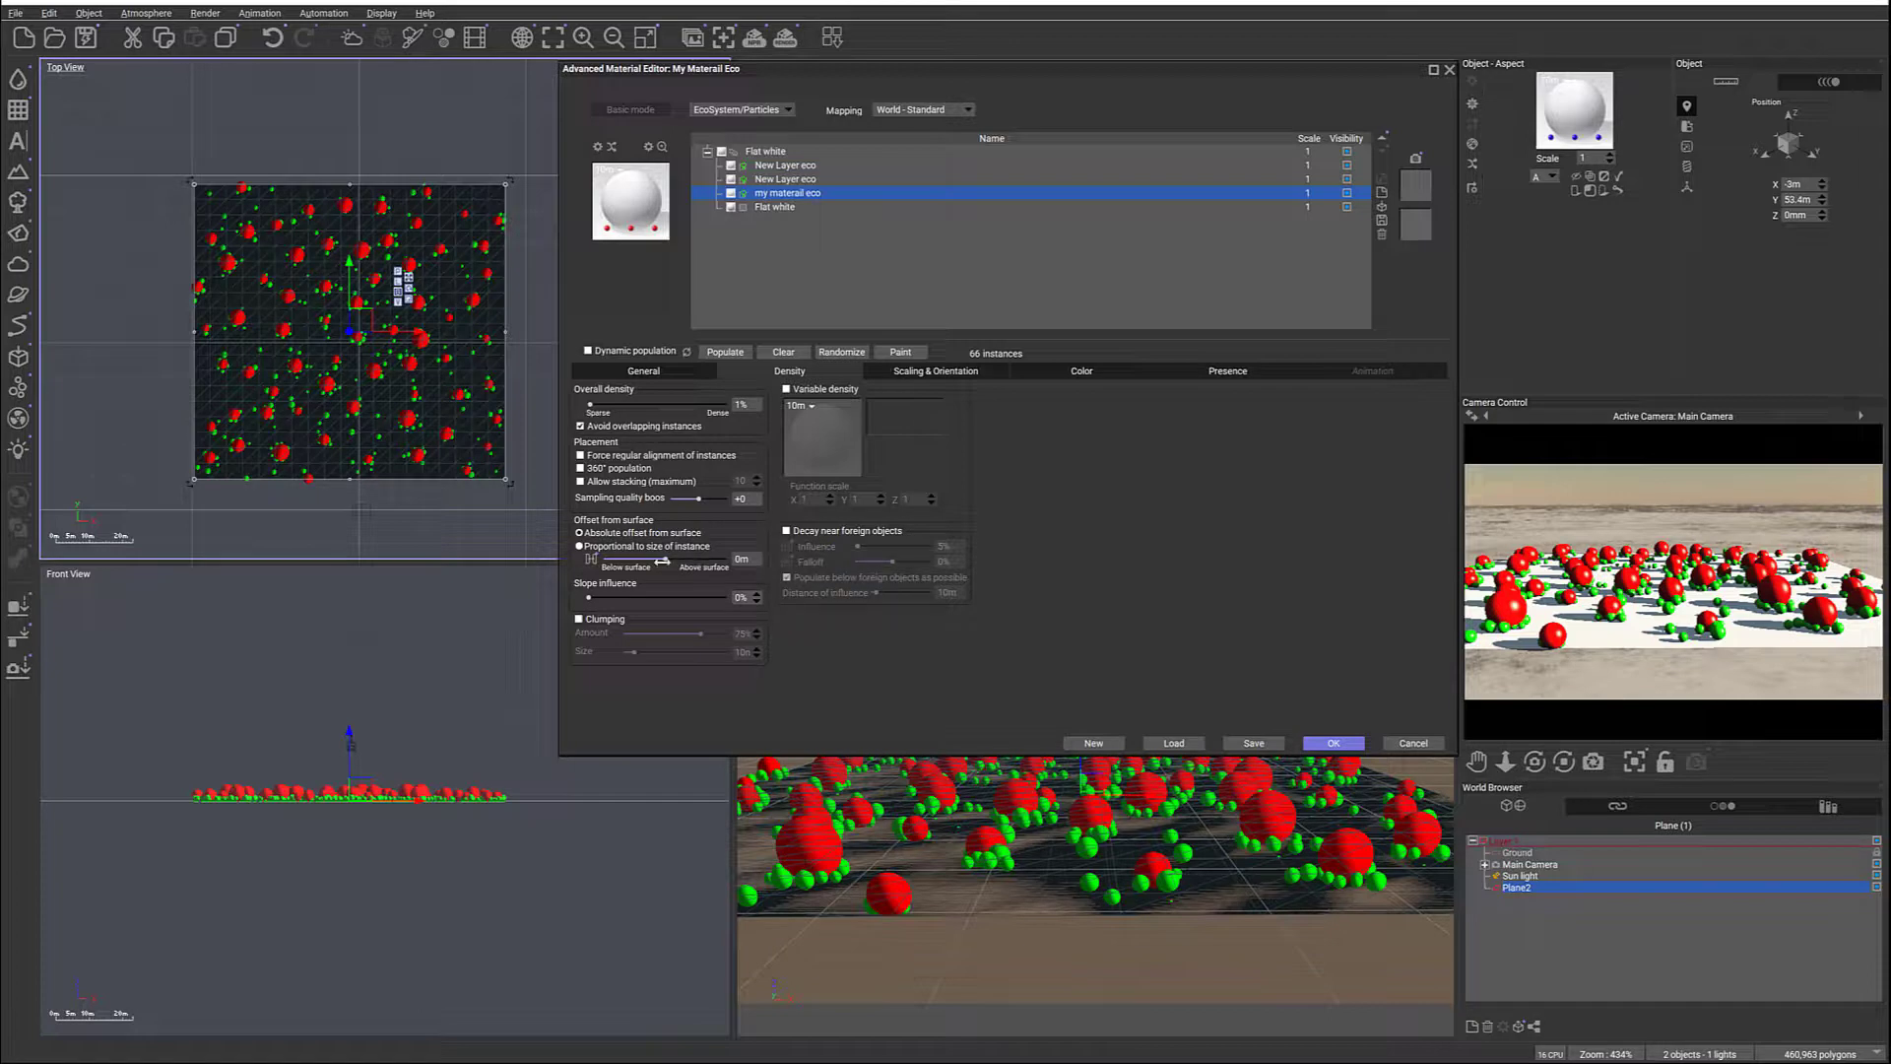
left_click_drag(663, 560, 668, 560)
left_click(712, 352)
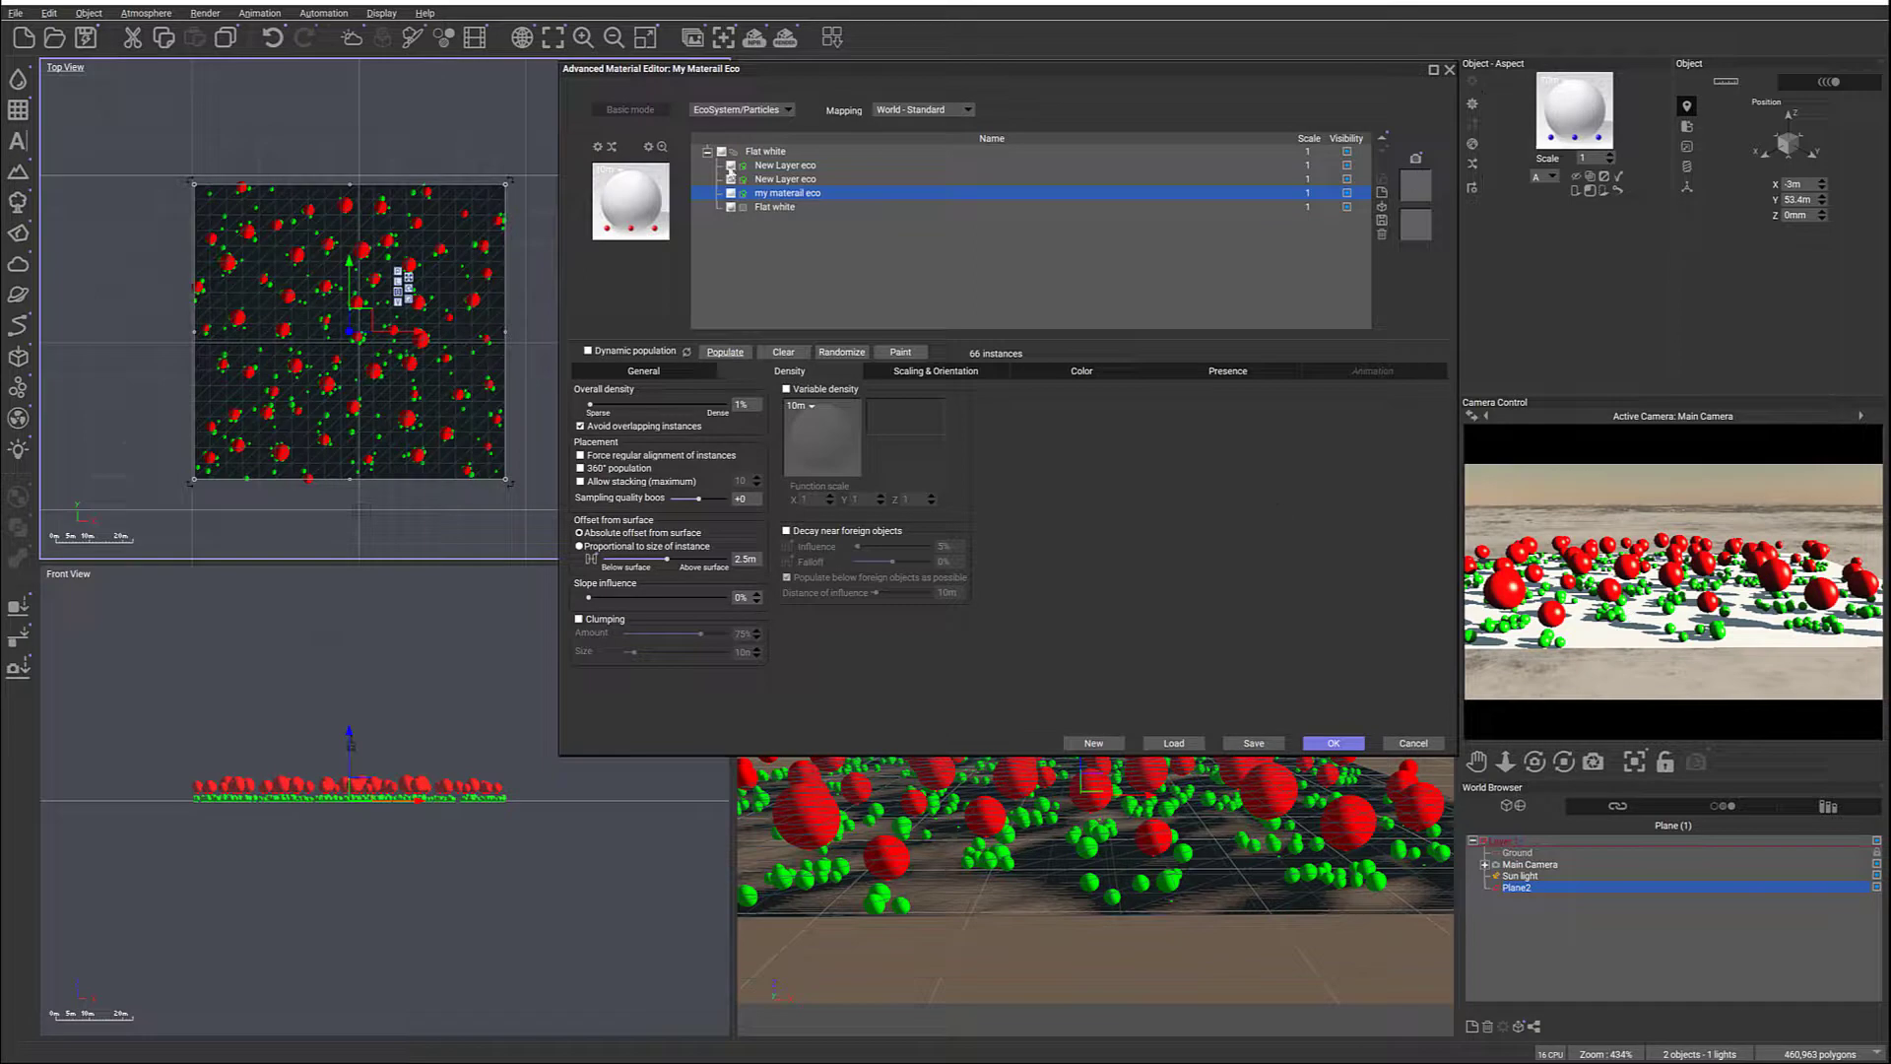
Repopulate the green sphere layer and allow stacking up to a maximum of 10
left_click(794, 180)
left_click(730, 354)
left_click(640, 482)
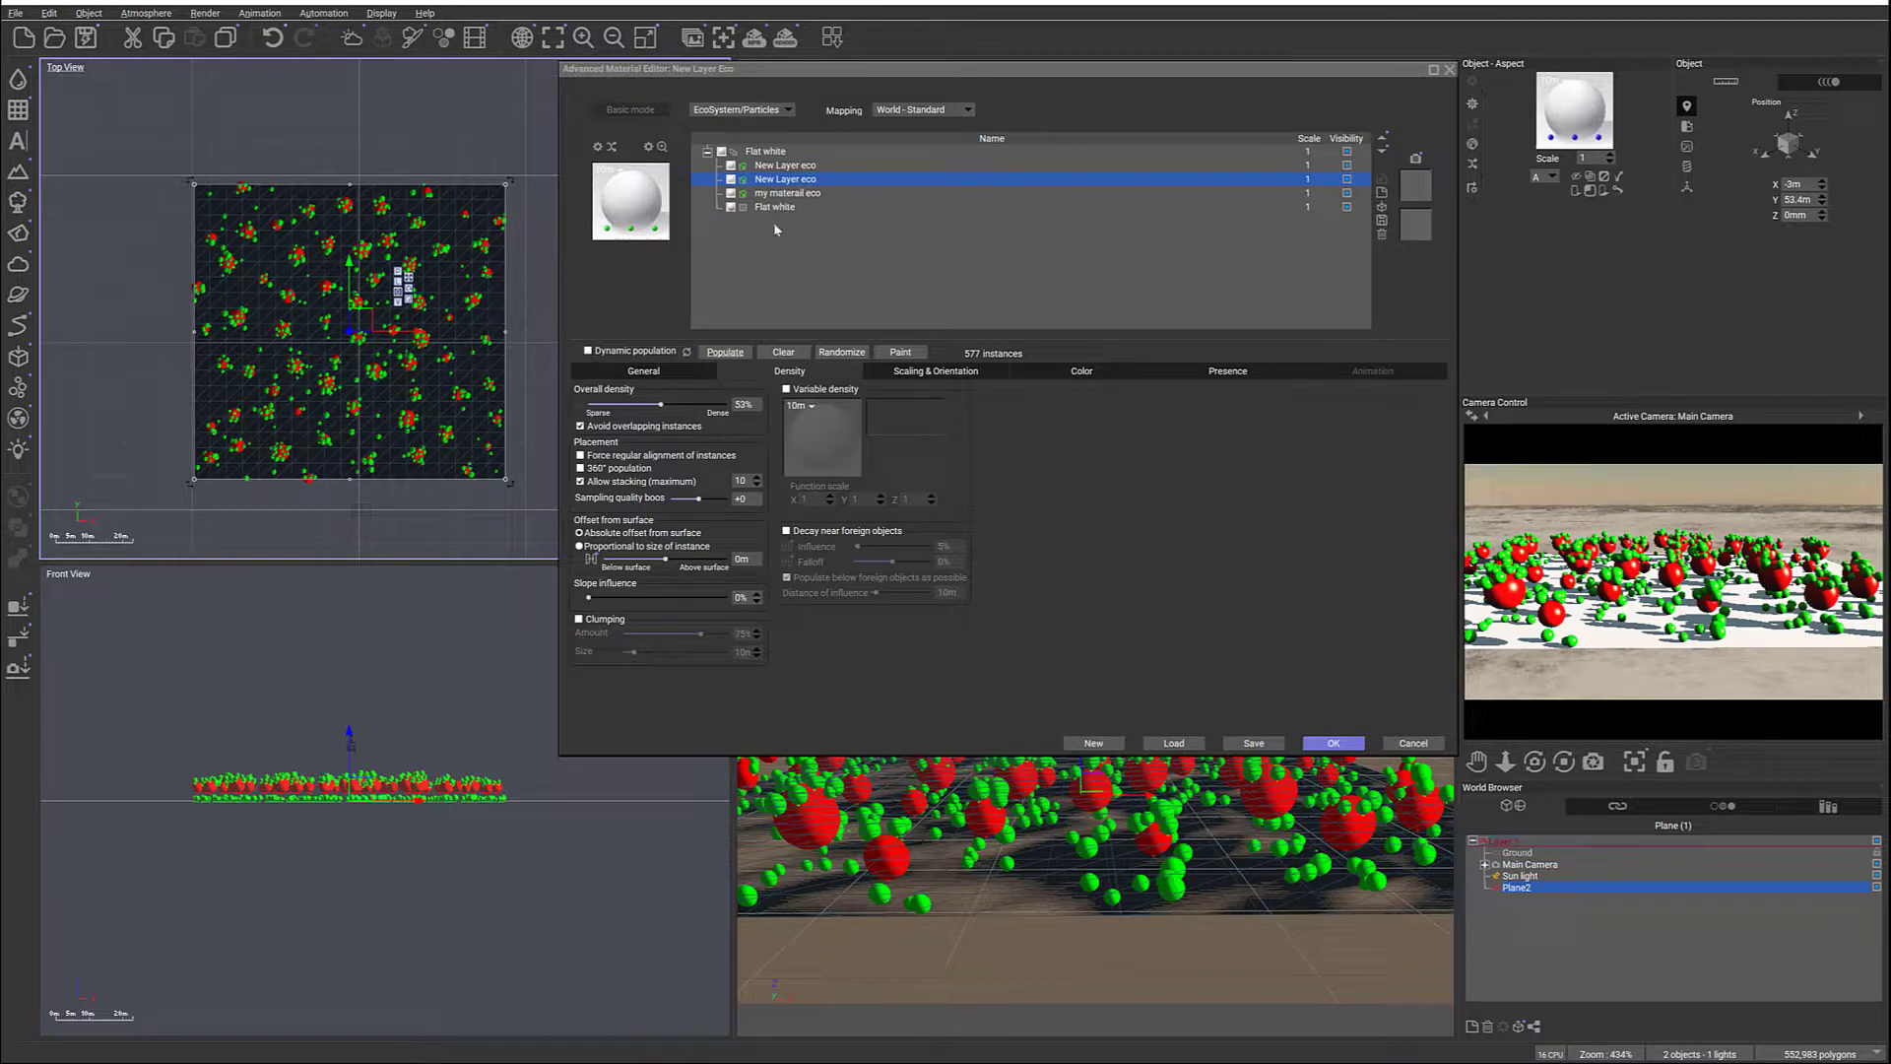
Reset the red sphere layer's absolute offset from surface to 0 m
left_click(789, 194)
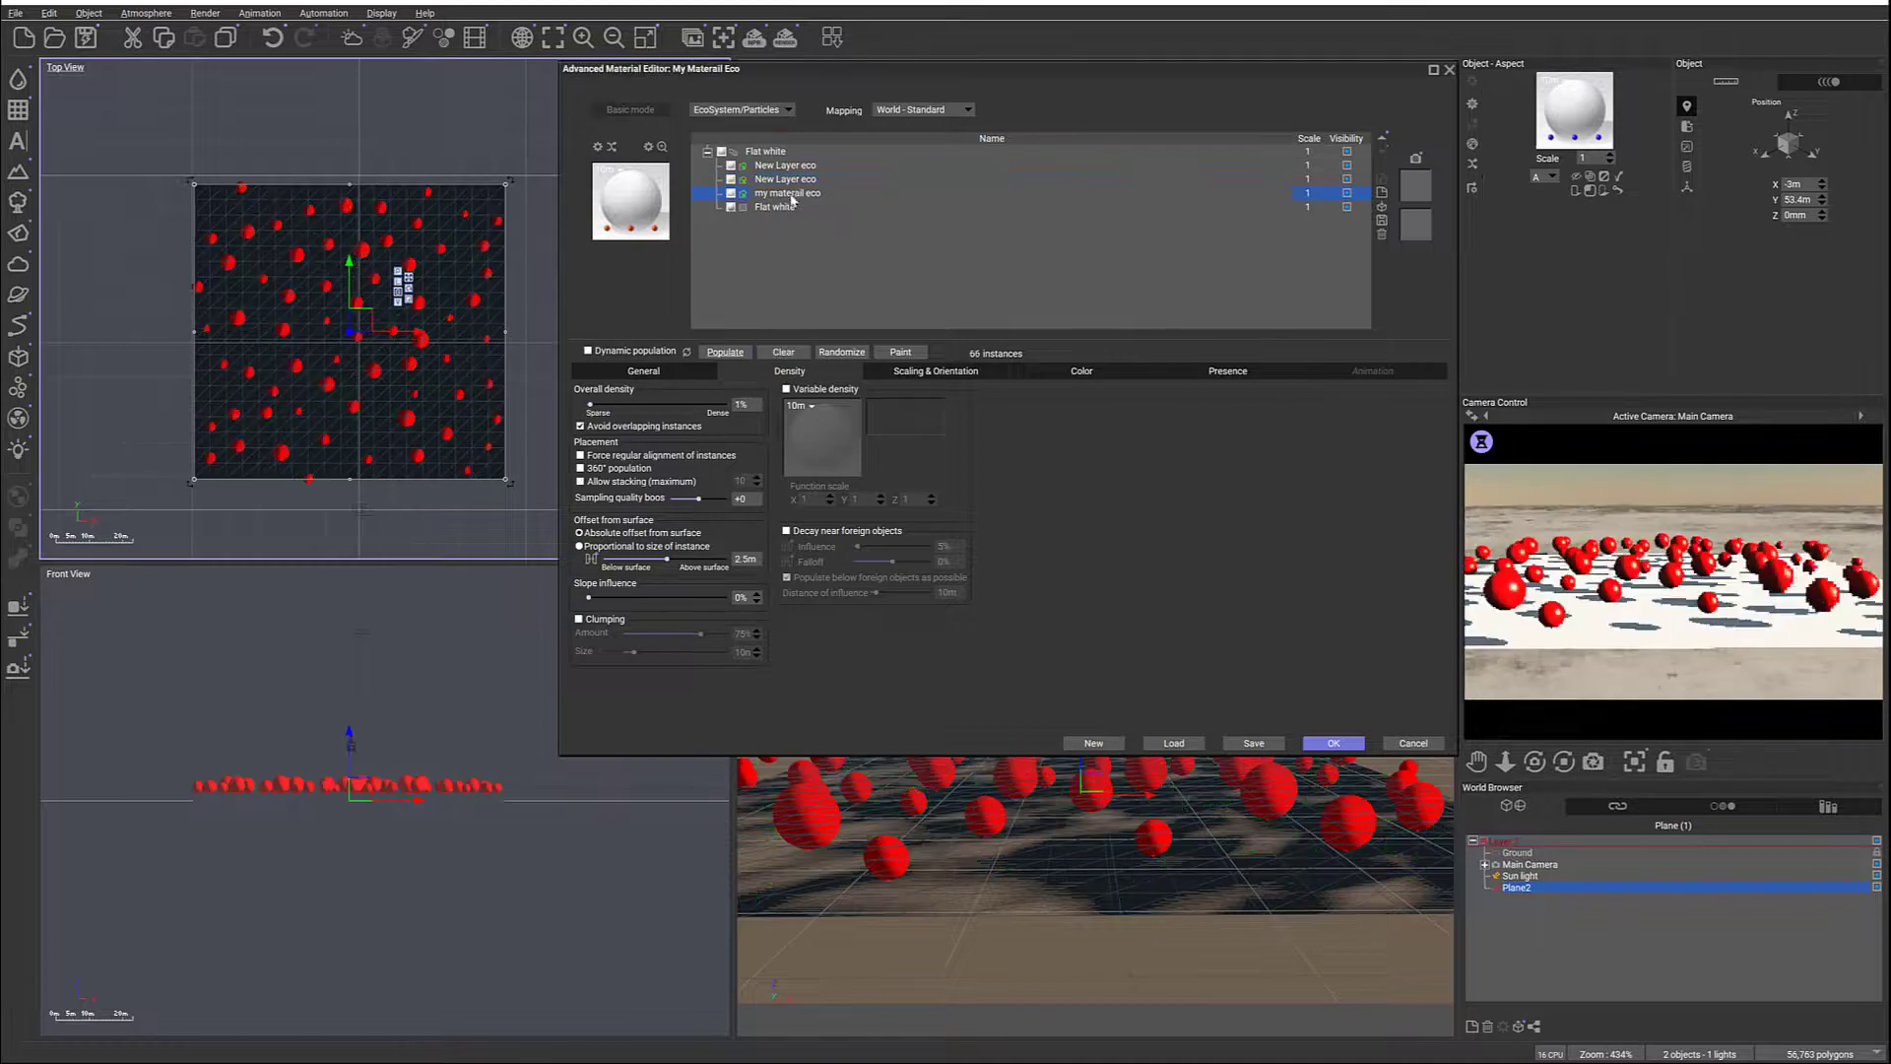
left_click(747, 558)
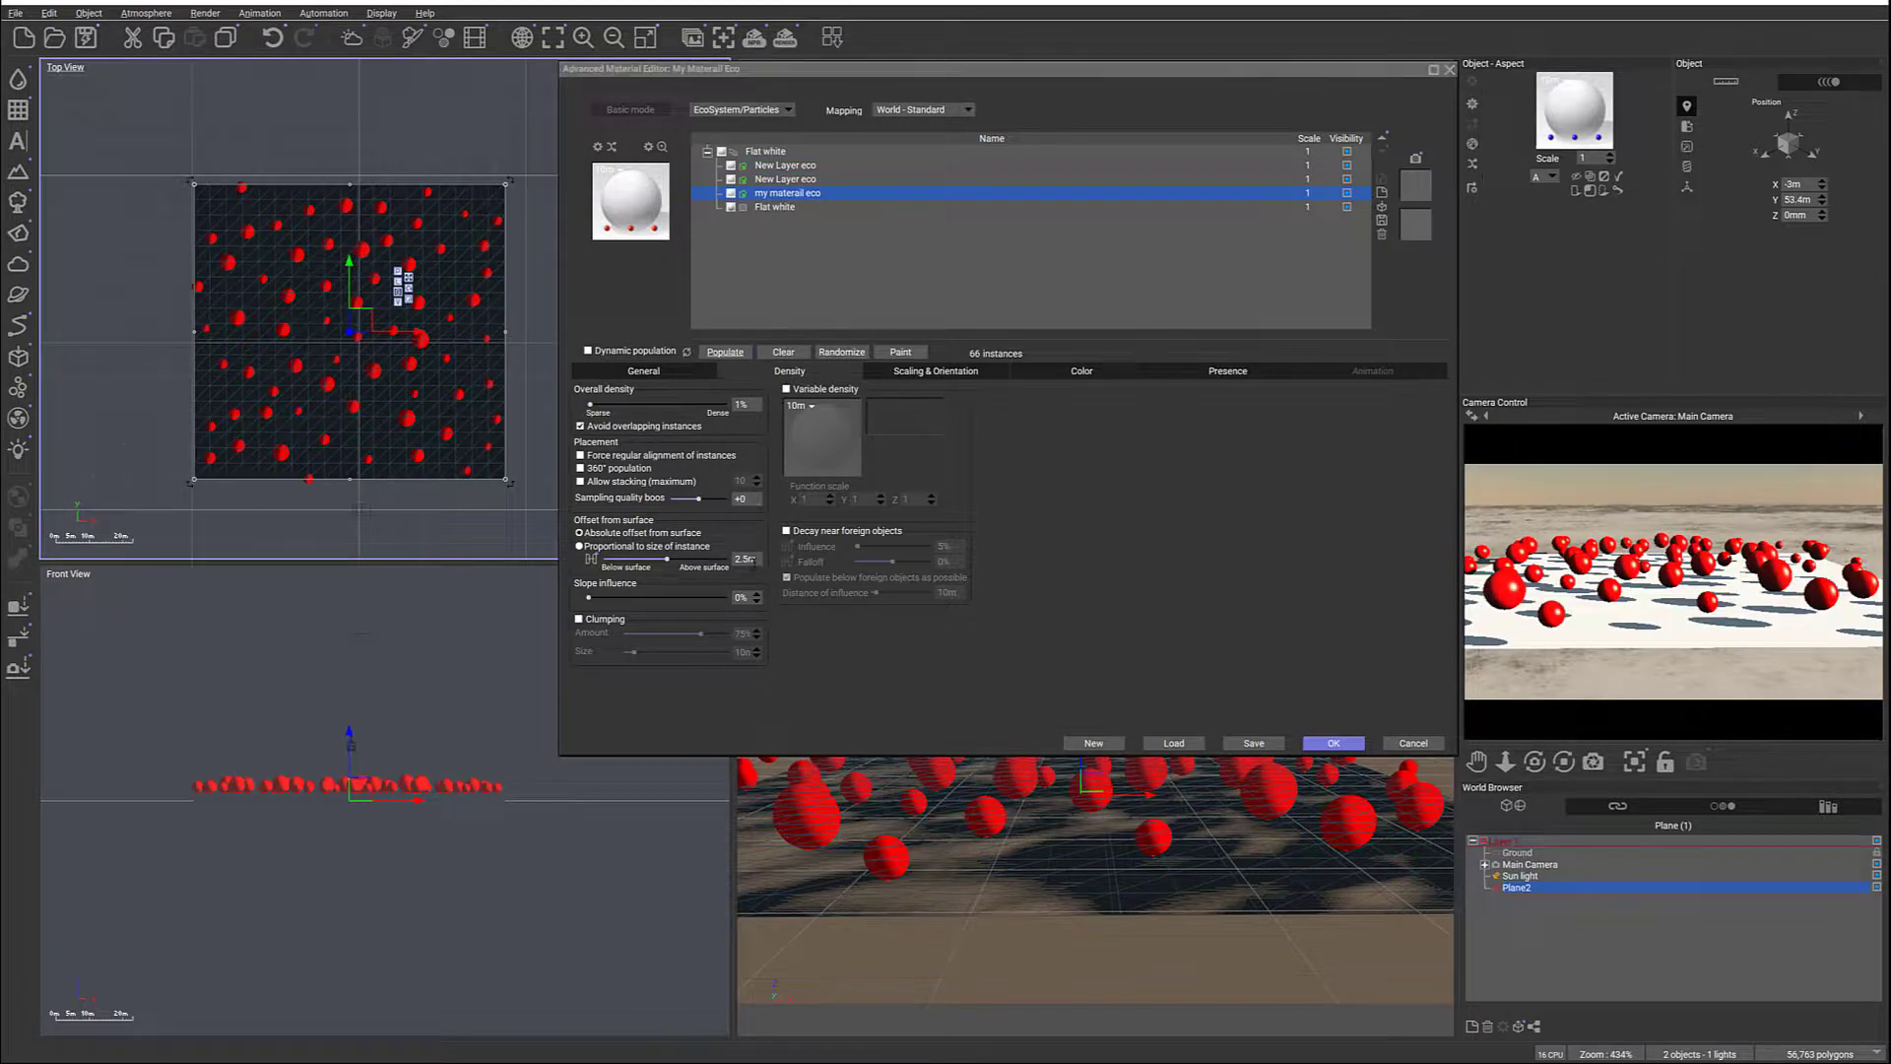
type("0")
key("Return")
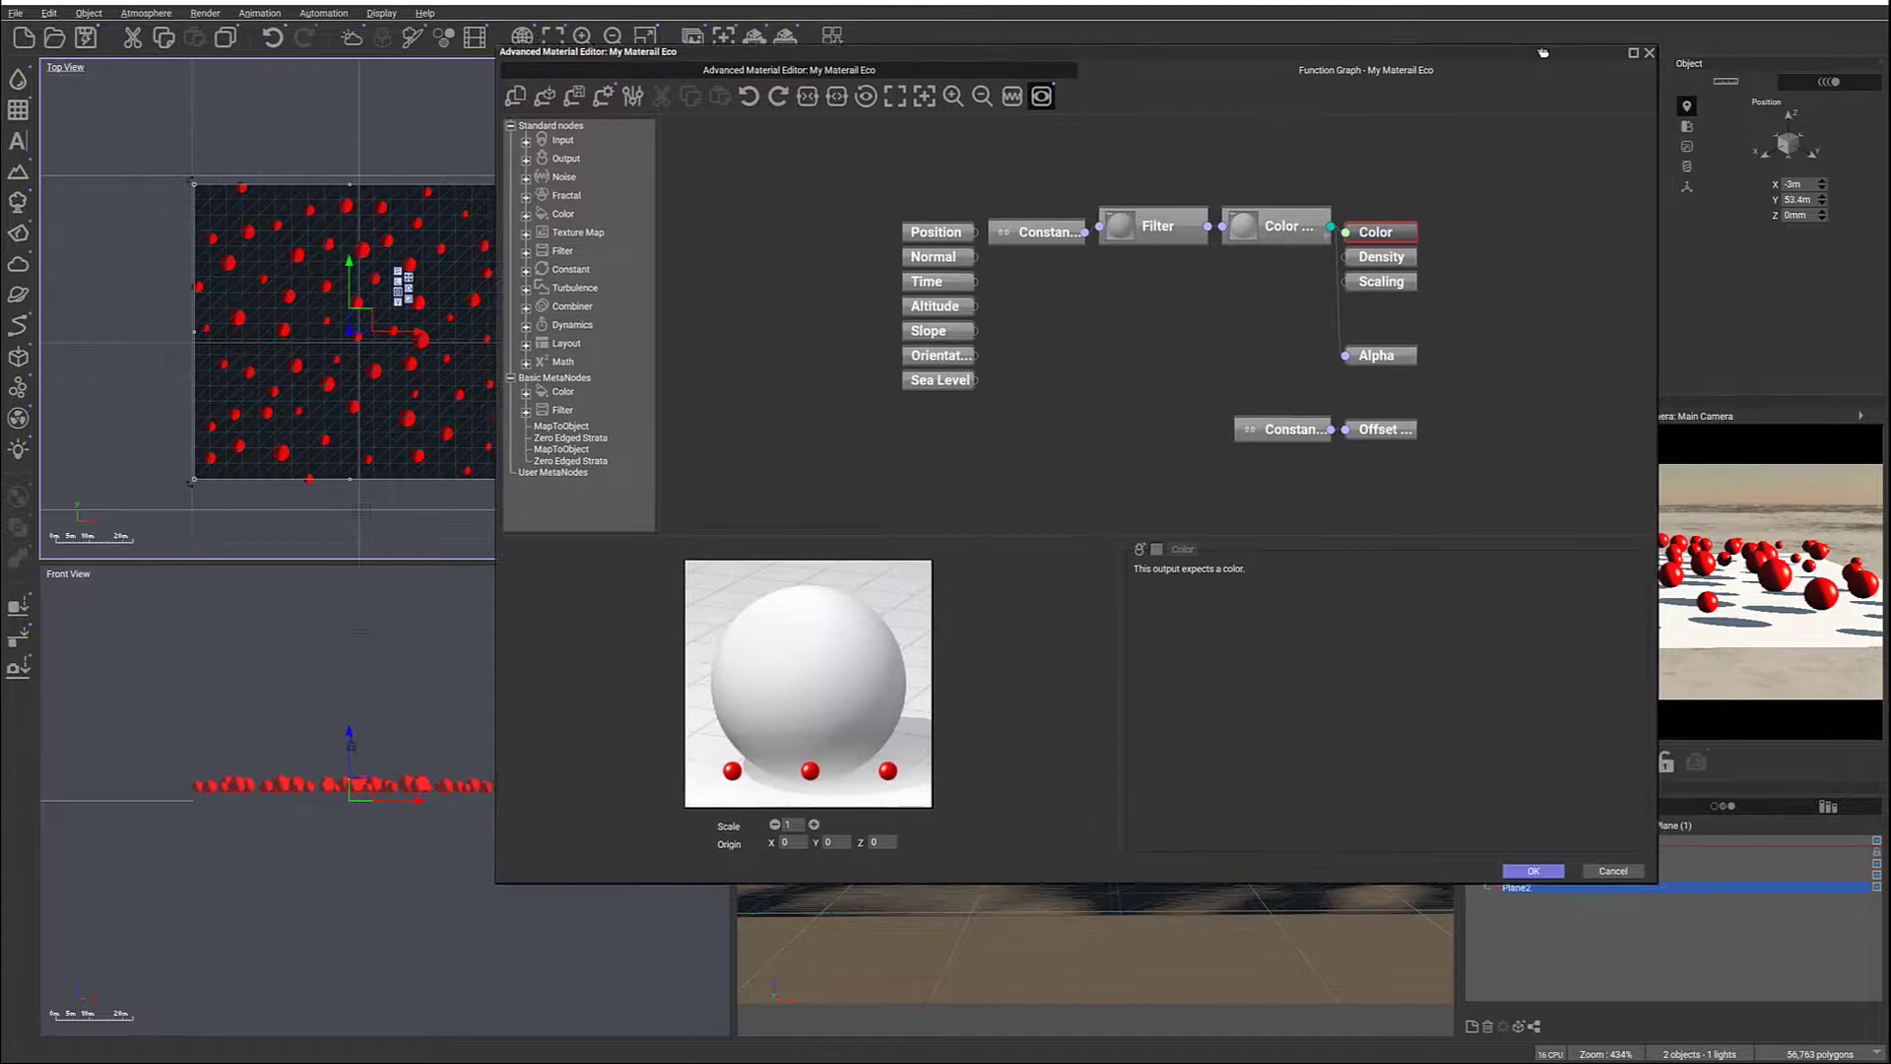
Move the offset's Constant node aside in the red layer's function graph and add a Simple Fractal node
left_click_drag(1548, 54, 1540, 48)
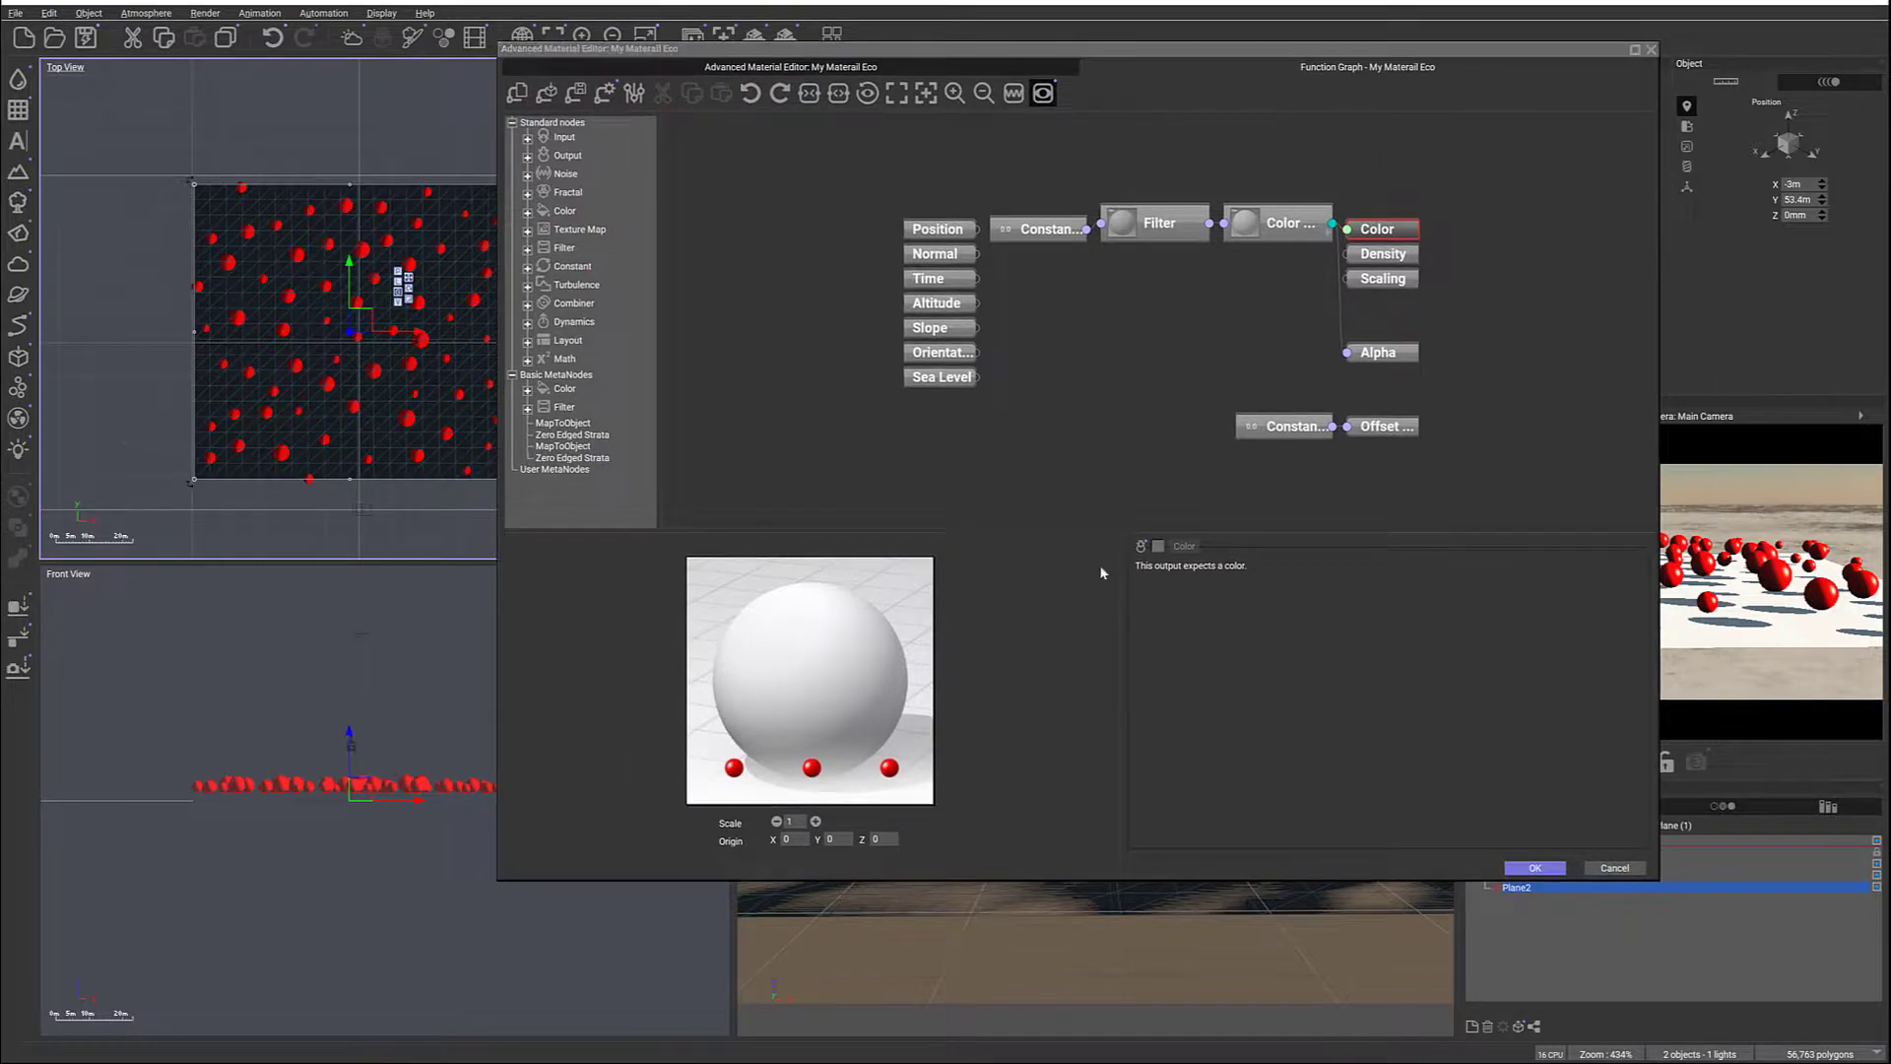
left_click_drag(1280, 425, 1041, 414)
right_click(1019, 316)
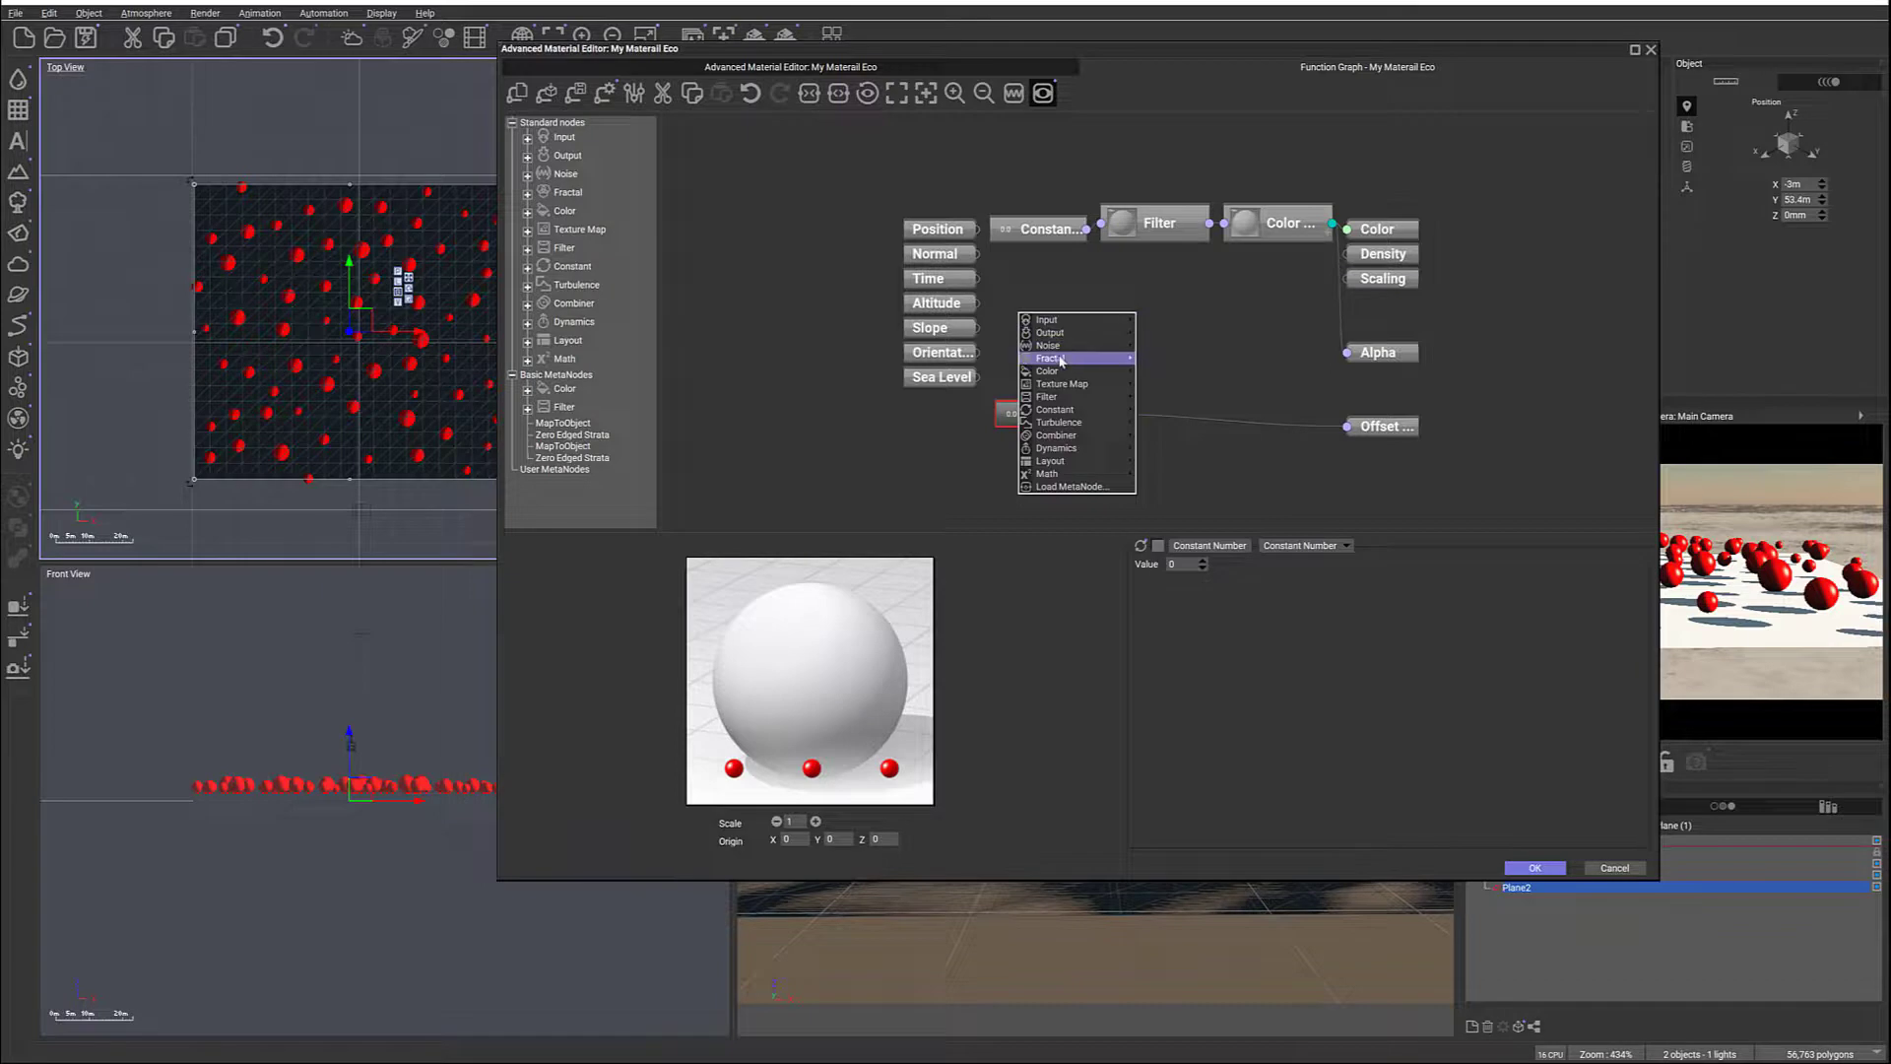
mouse_move(1093, 360)
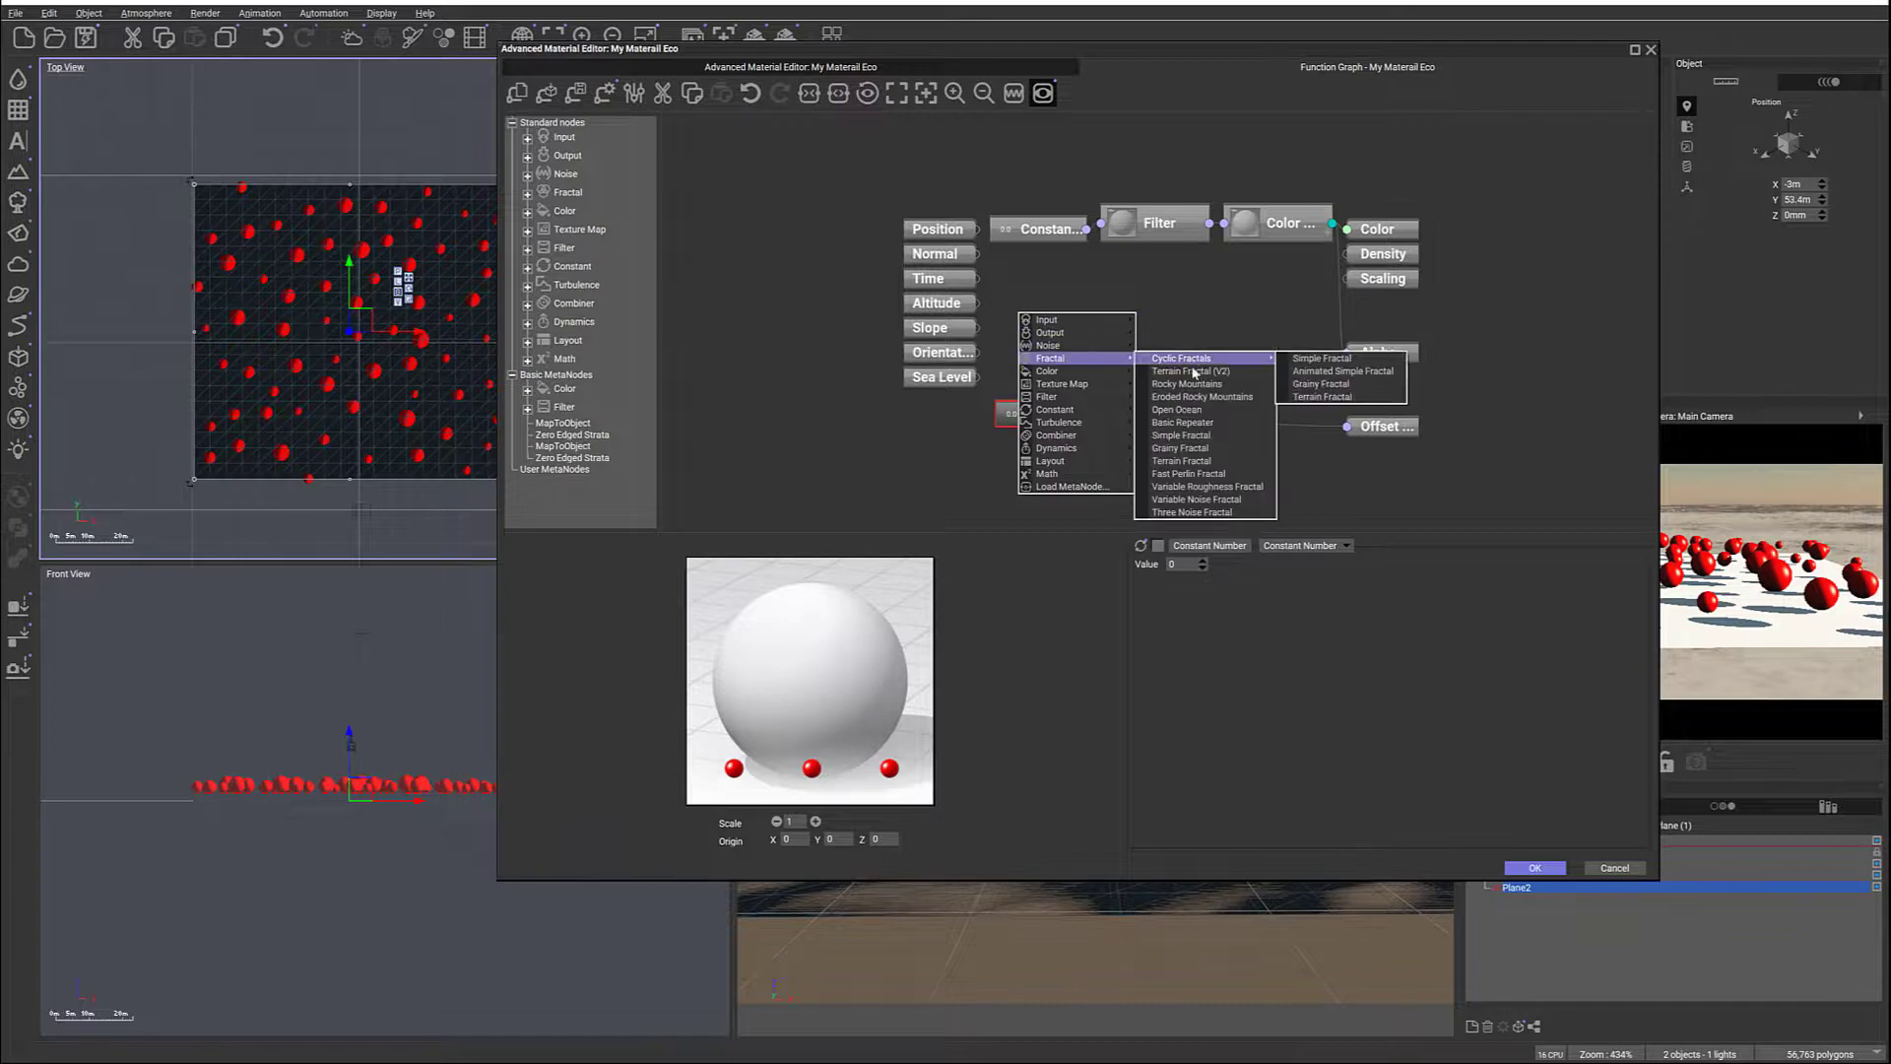
left_click(1211, 436)
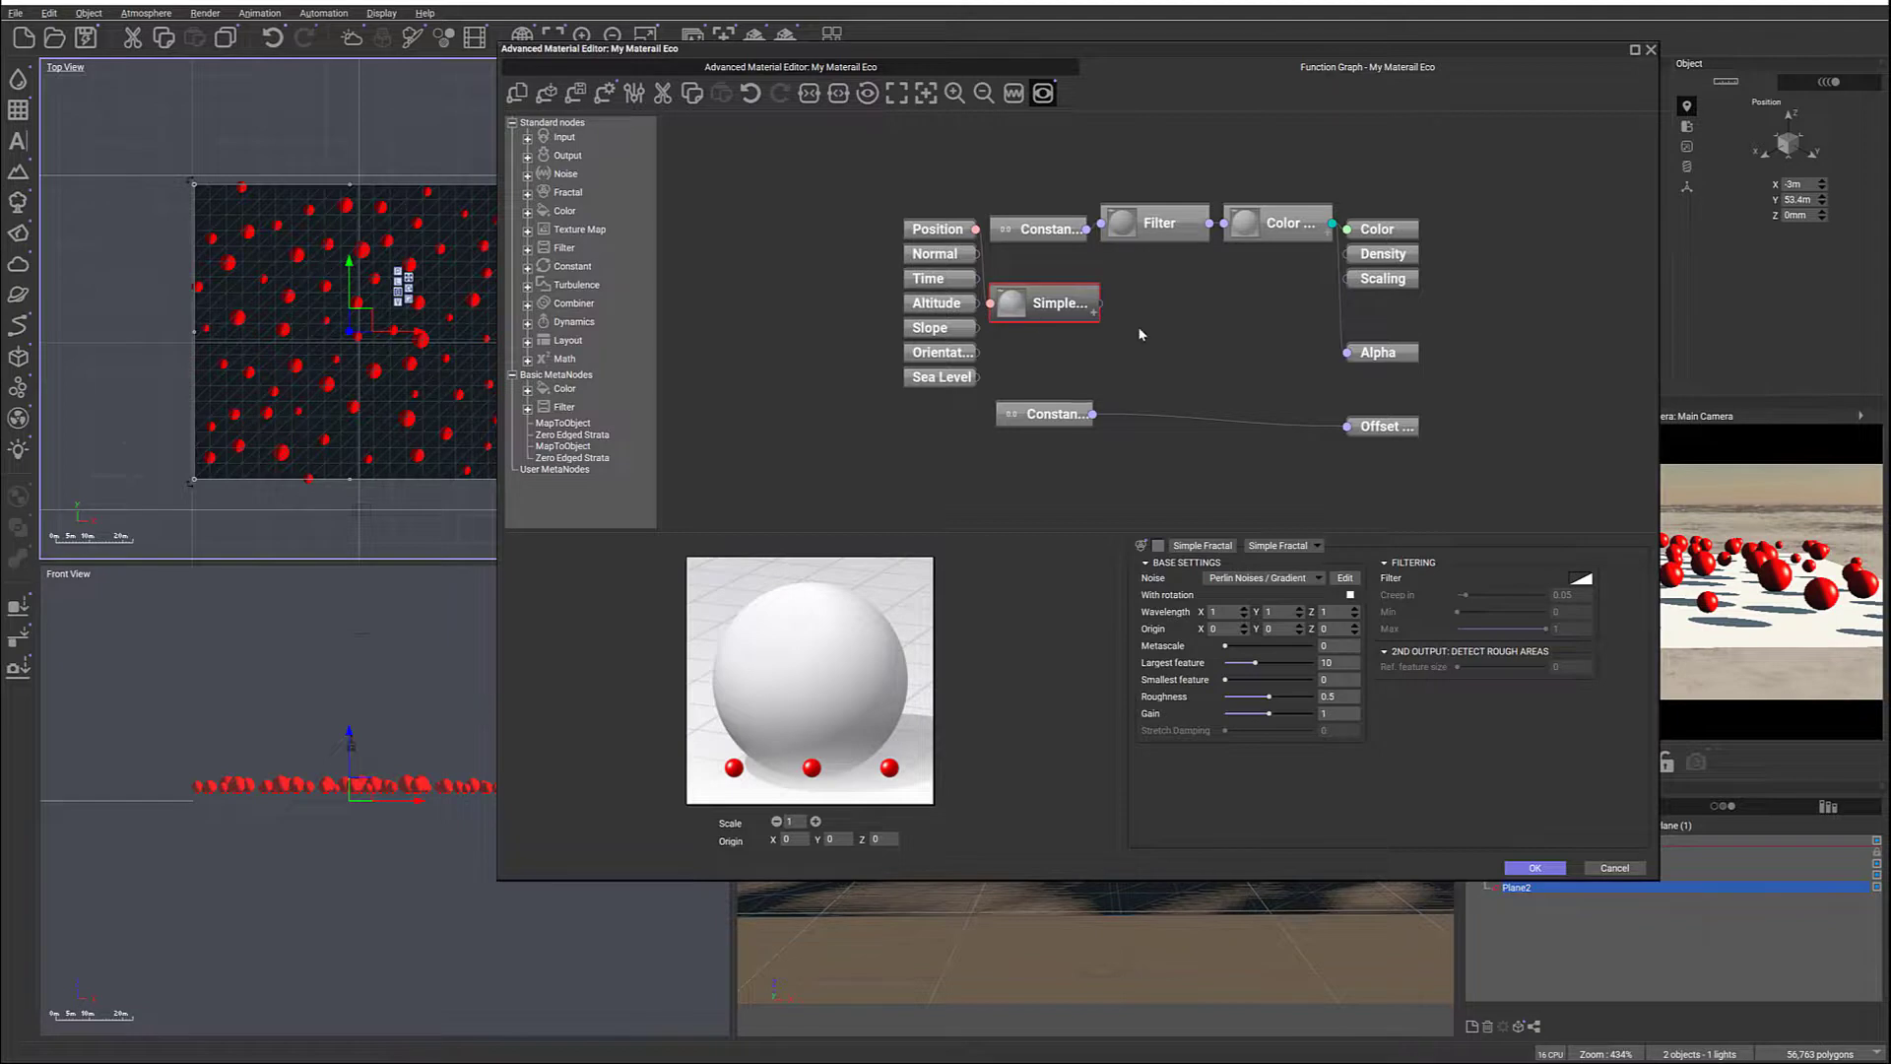
Add a Map node beside the Simple Fractal node and connect the fractal's output to it
right_click(1140, 327)
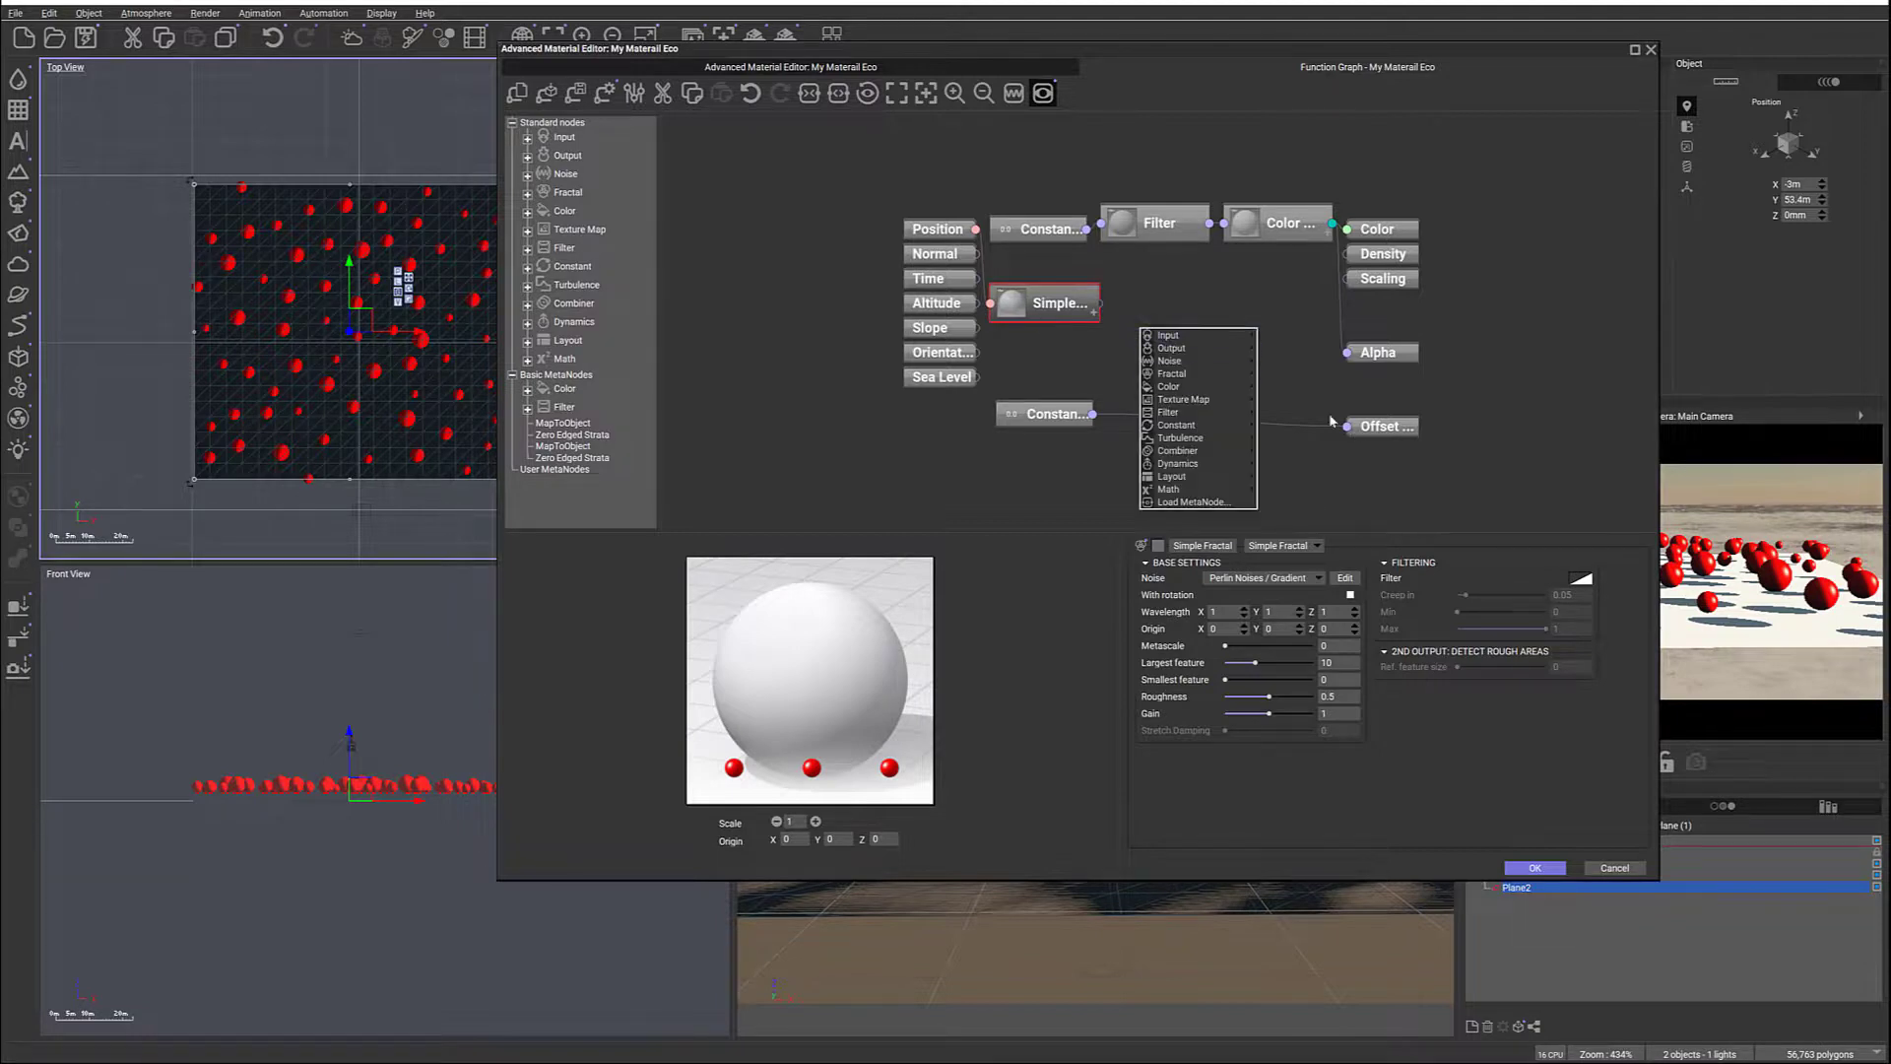
mouse_move(1187, 416)
left_click(1300, 719)
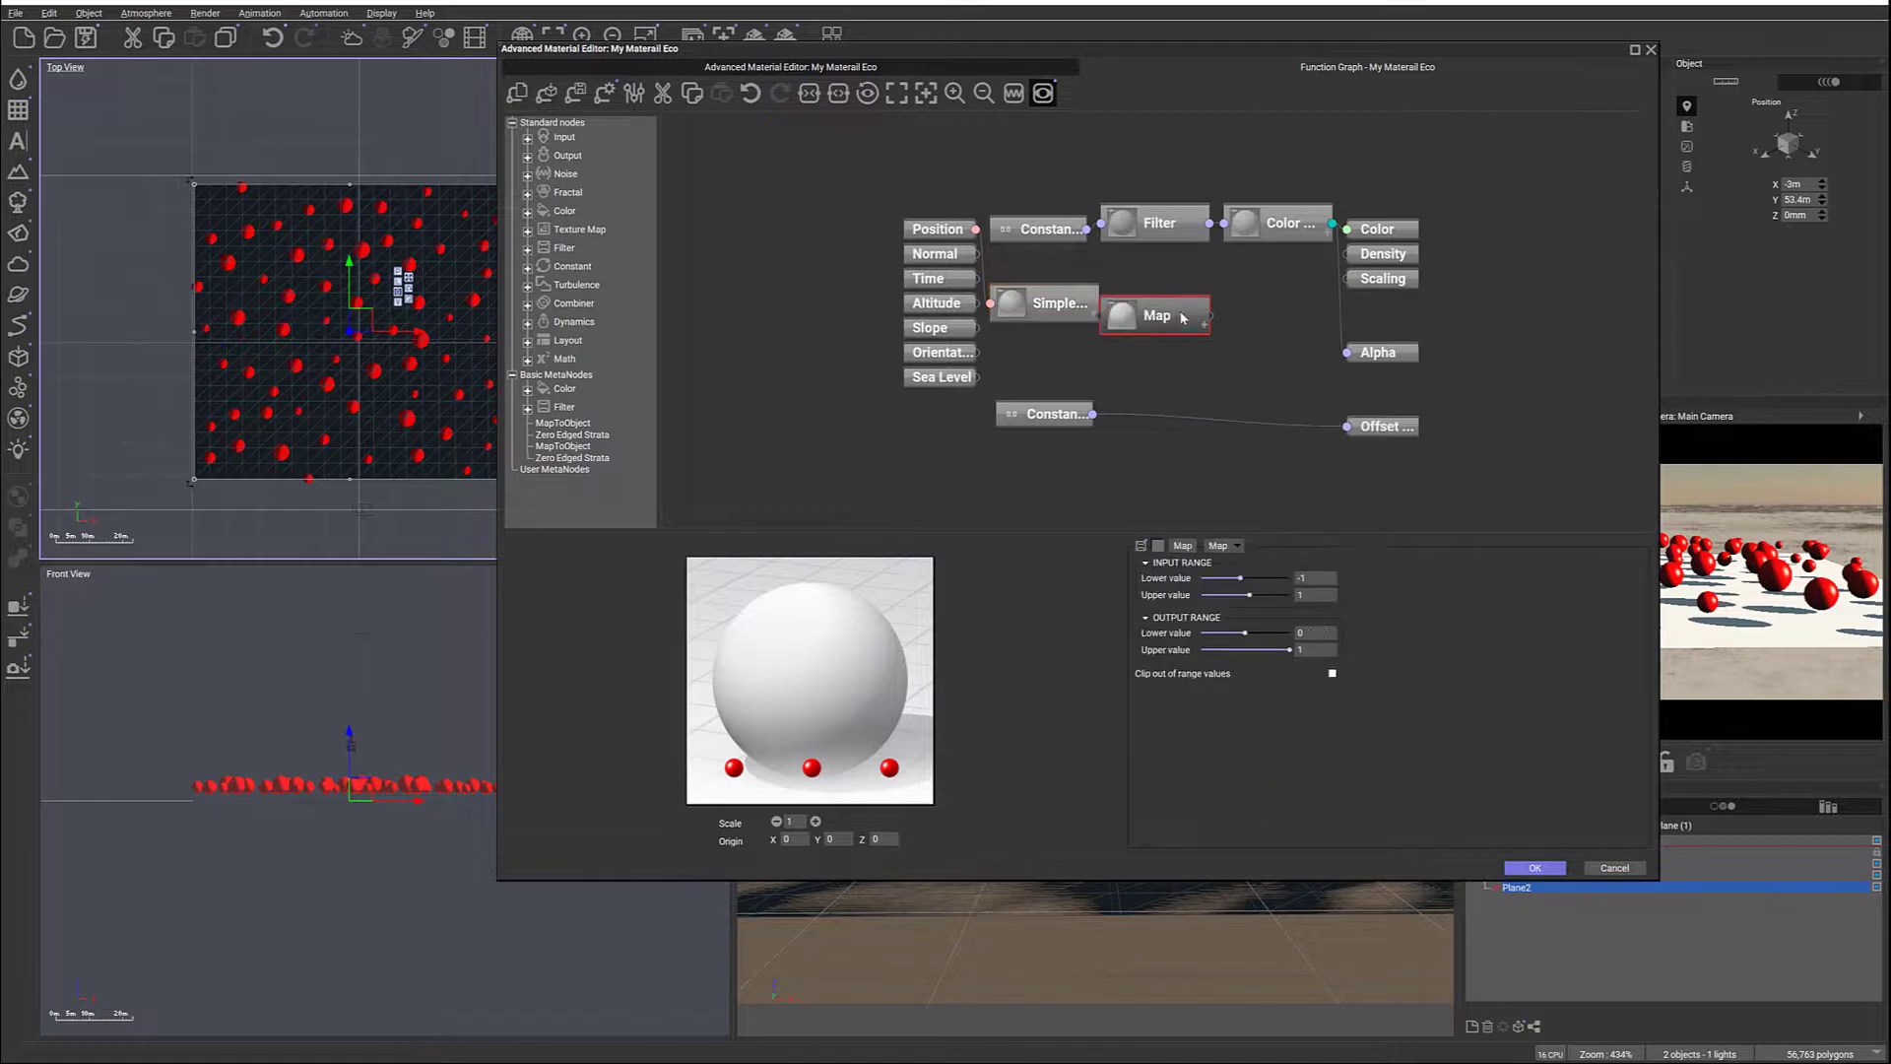
left_click_drag(1180, 316, 1218, 334)
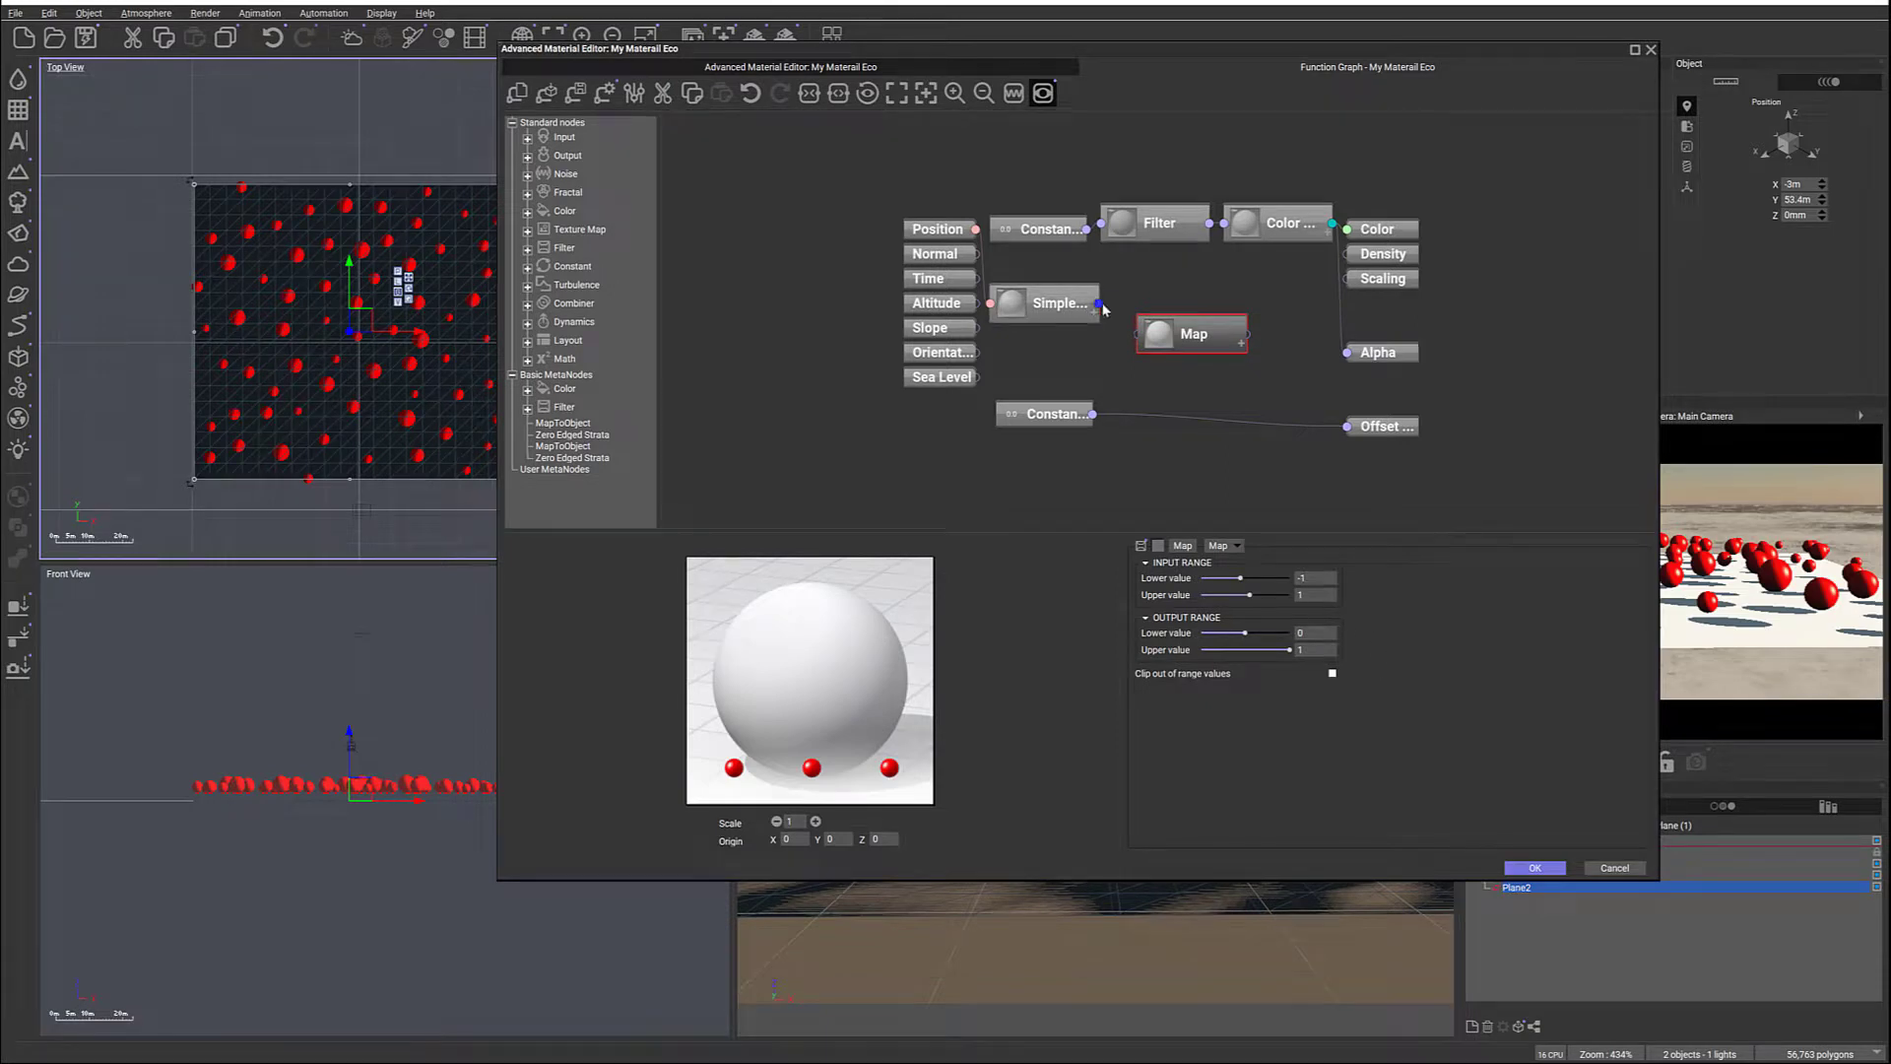
left_click_drag(1096, 305, 1140, 335)
Set the Map node's input lower value to 0 and its output range to 0.1 through 0.3
left_click(1209, 339)
left_click(1300, 578)
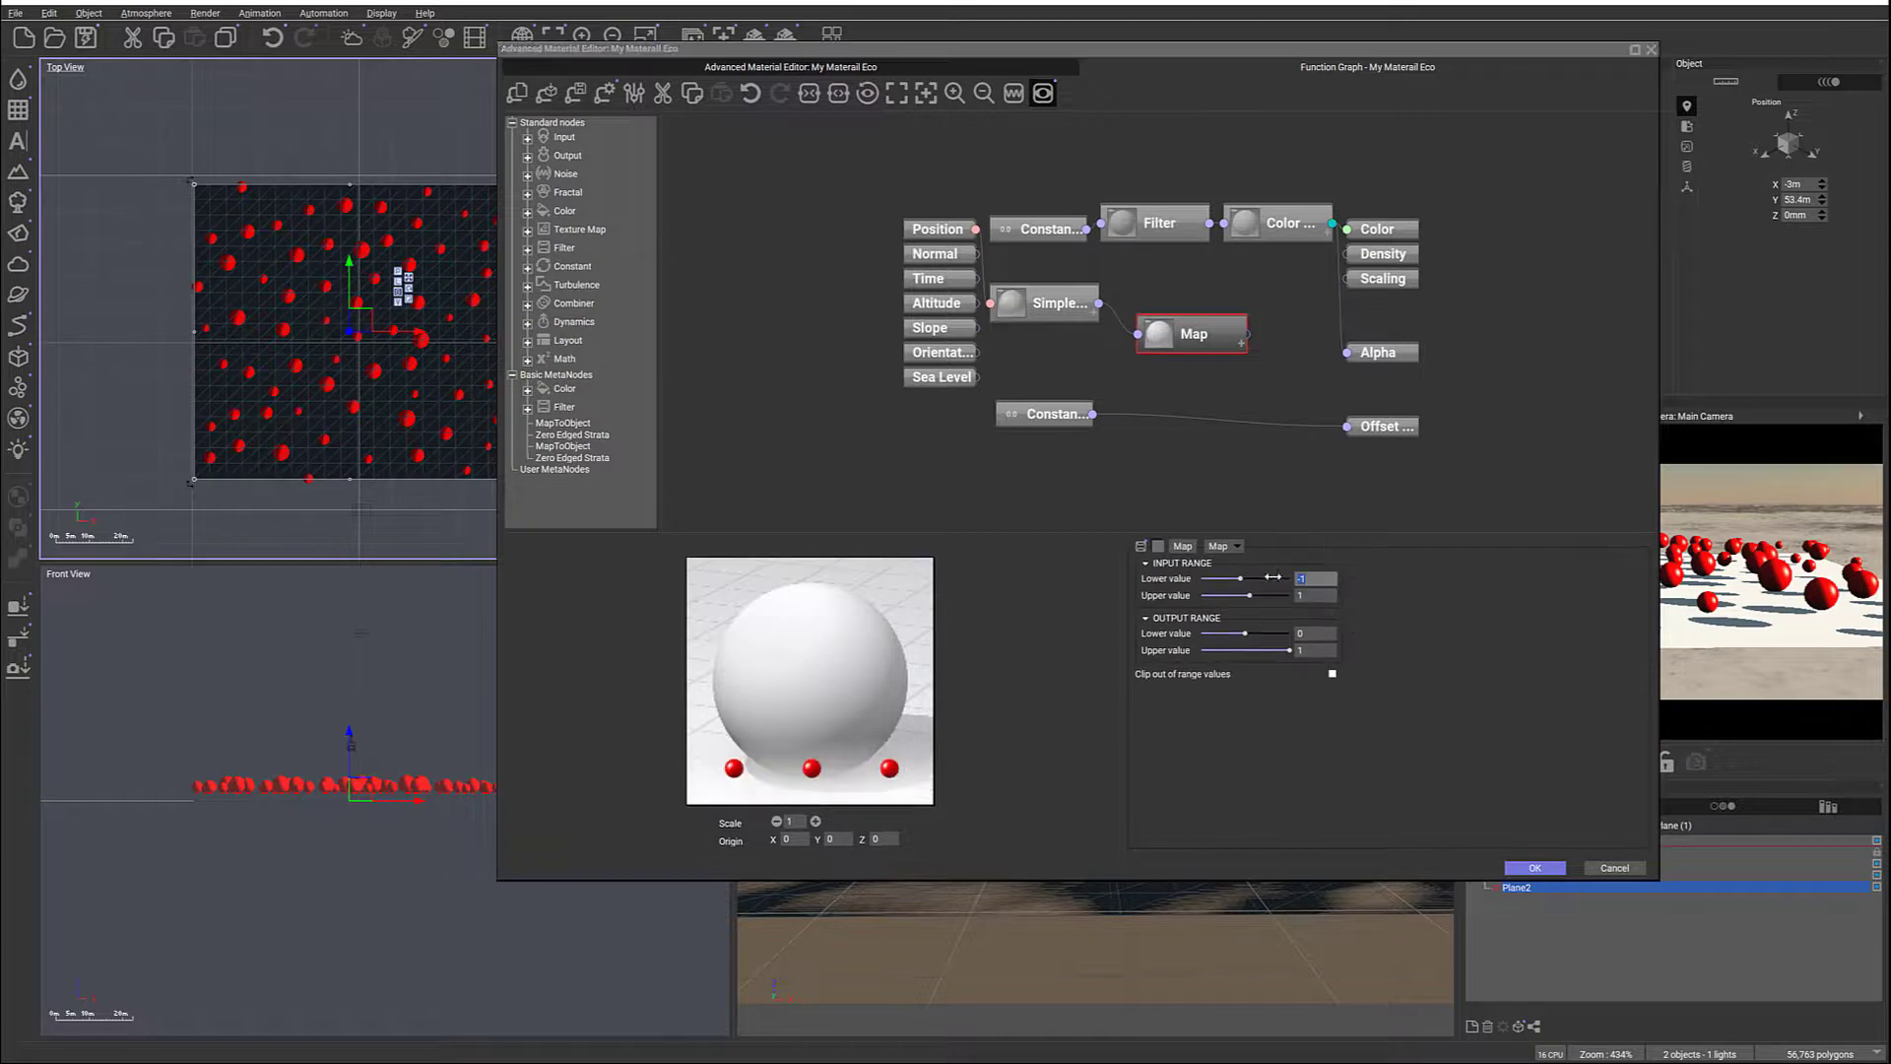
type("0")
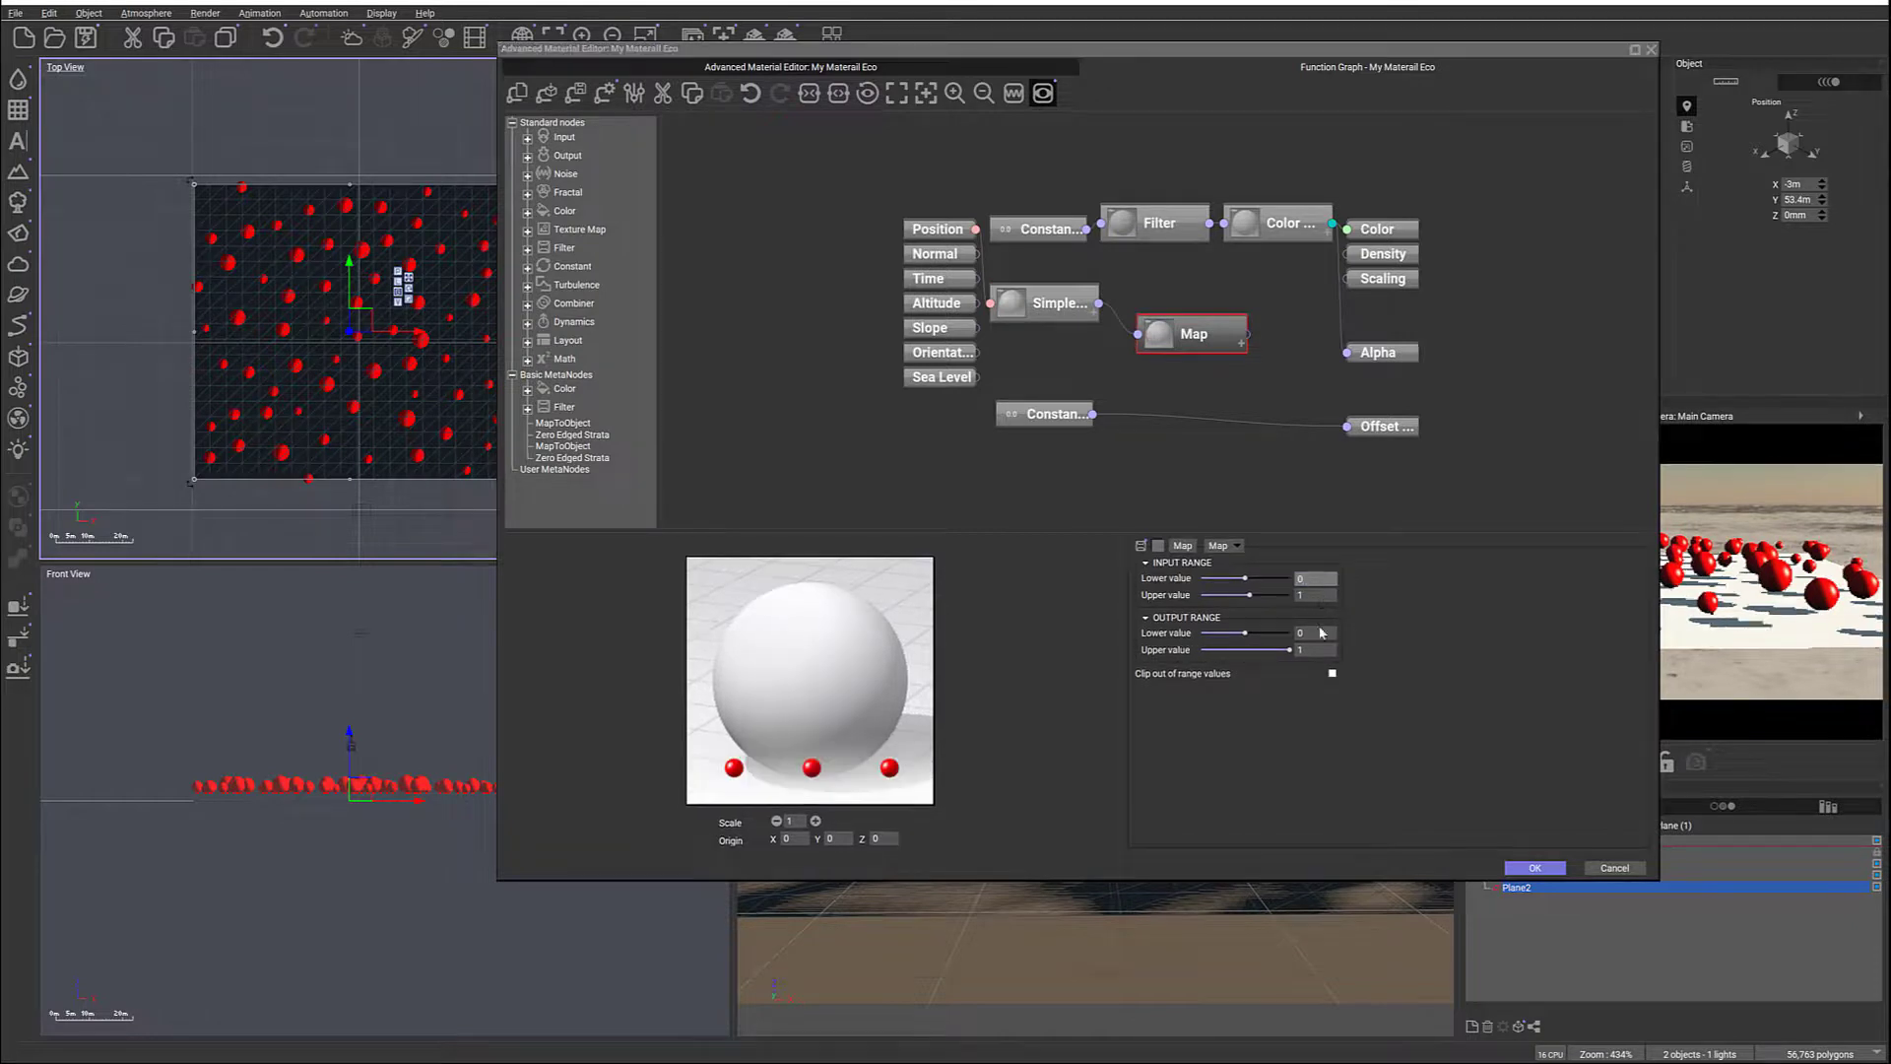
left_click(1309, 633)
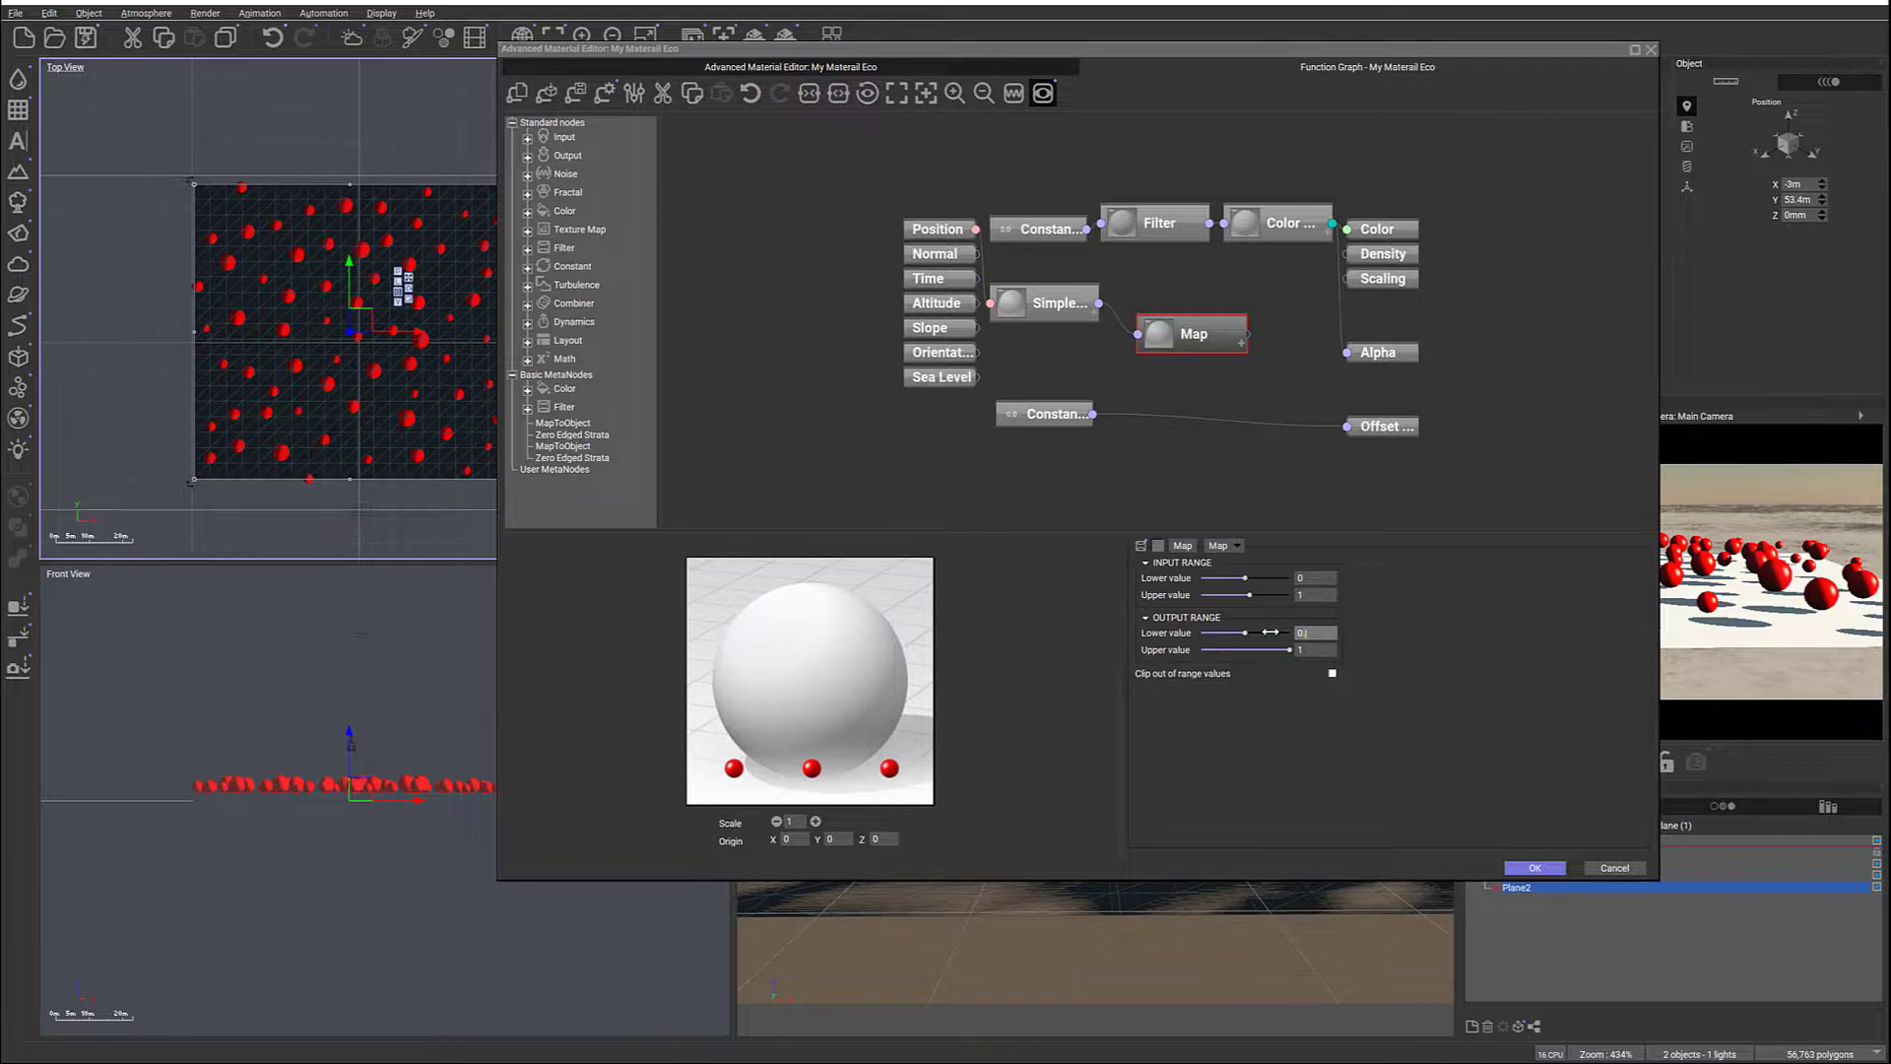
type("0.1")
left_click(1315, 650)
type("0")
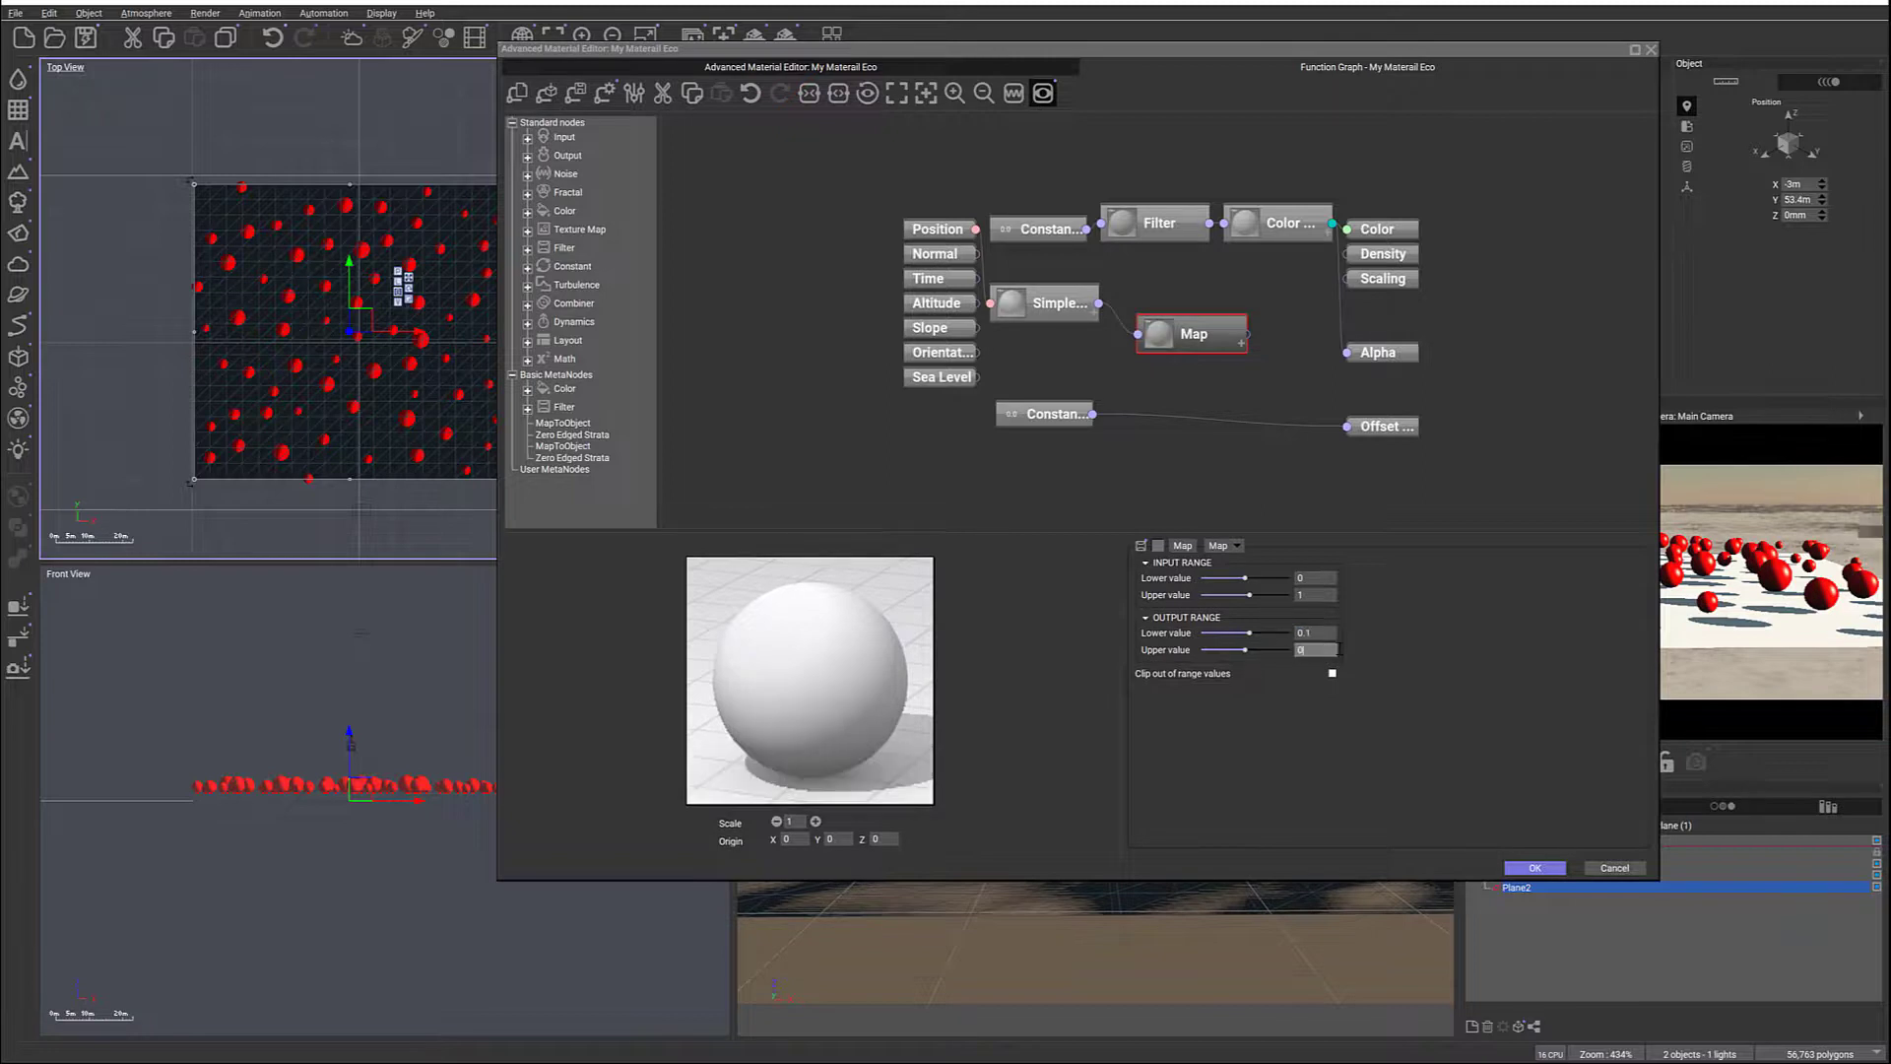
type(".3")
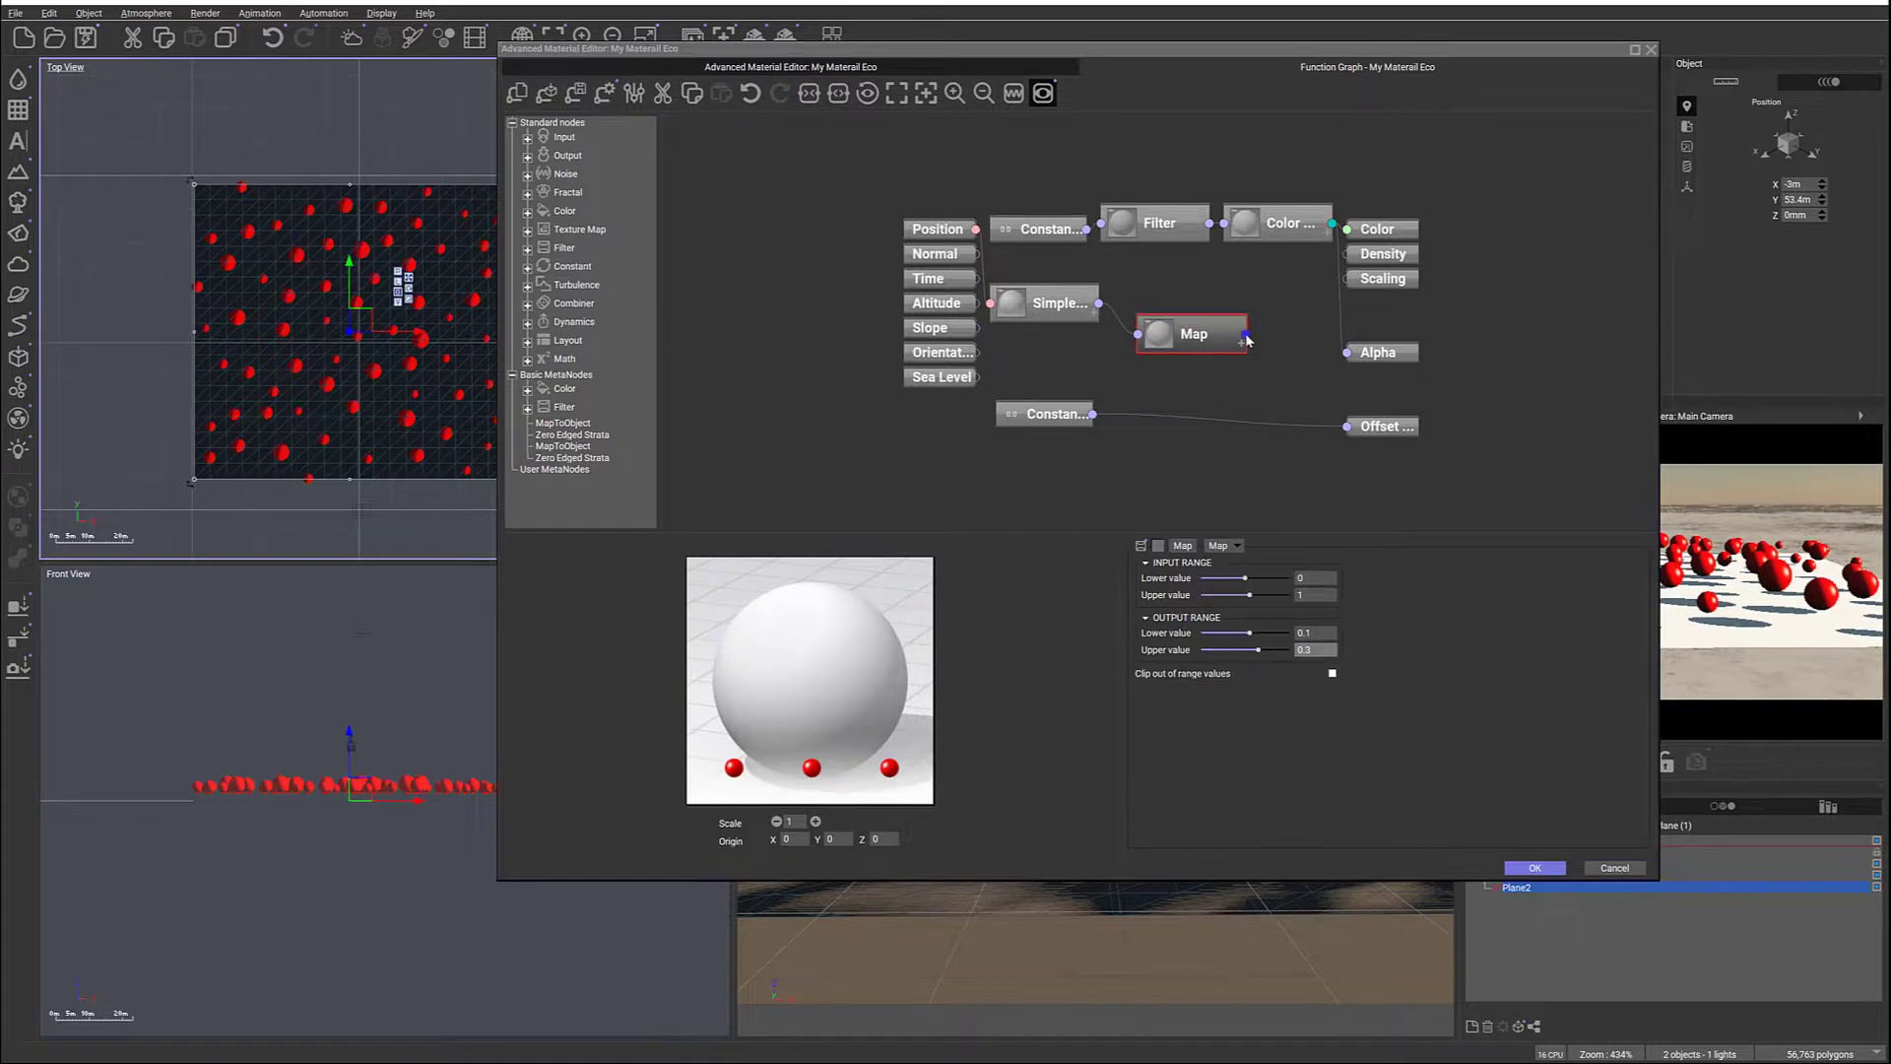
Connect the Map node's output to the Offset output and delete the disconnected Constant node
left_click_drag(1245, 336, 1346, 426)
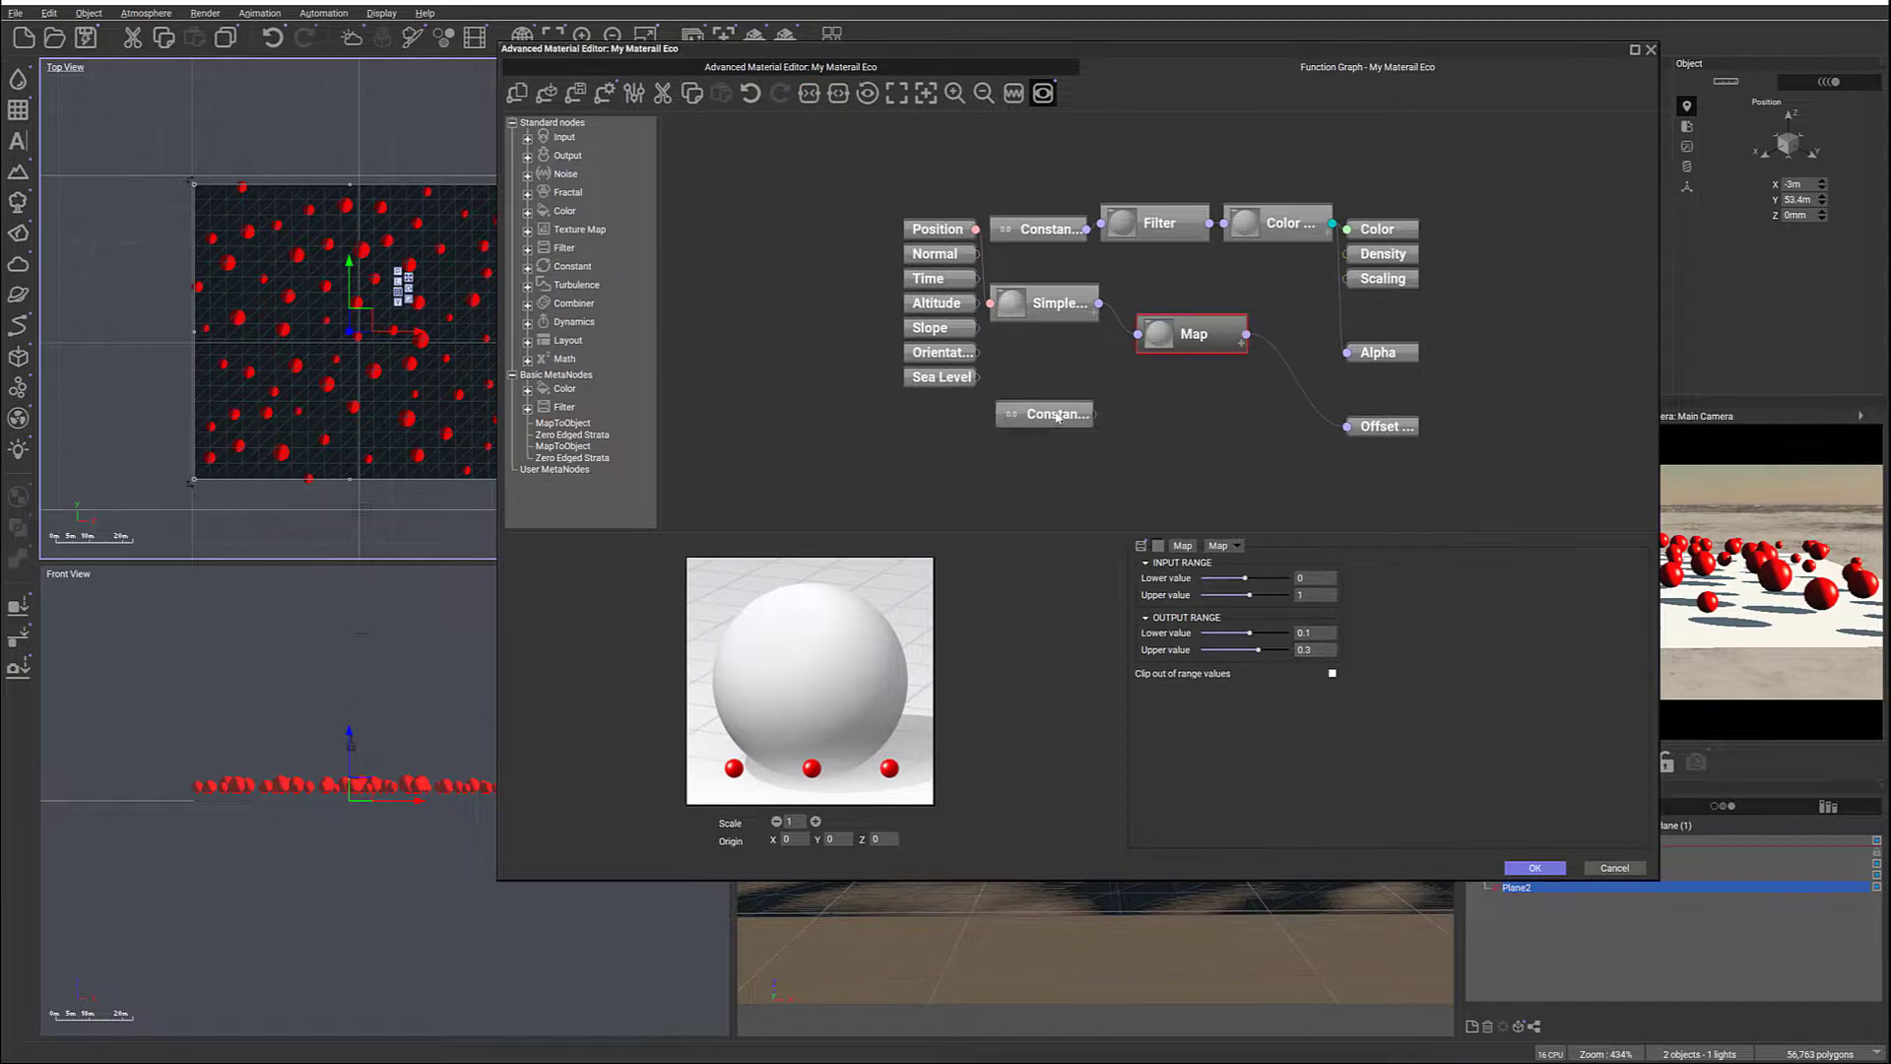
left_click_drag(1042, 414, 1049, 407)
key("Delete")
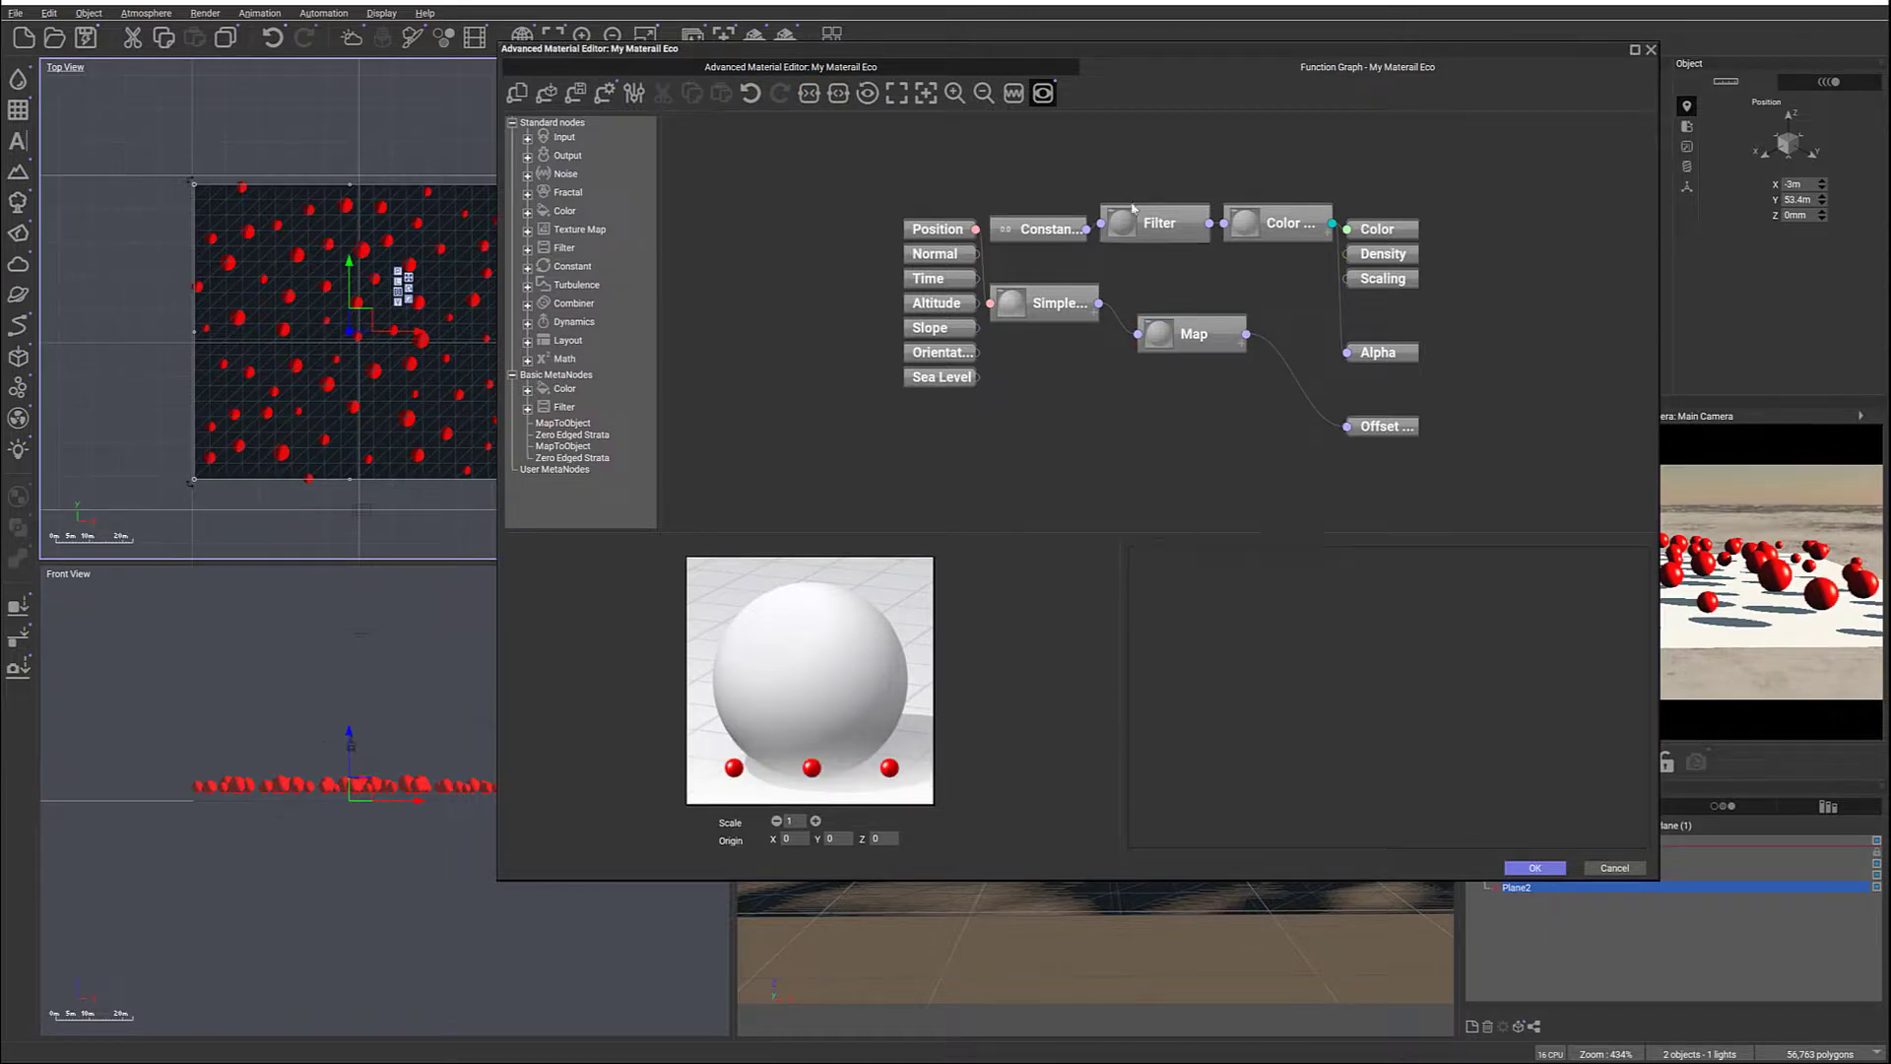
Repopulate the red sphere layer with the graph-driven offset and examine the sphere heights in the viewports
left_click(770, 66)
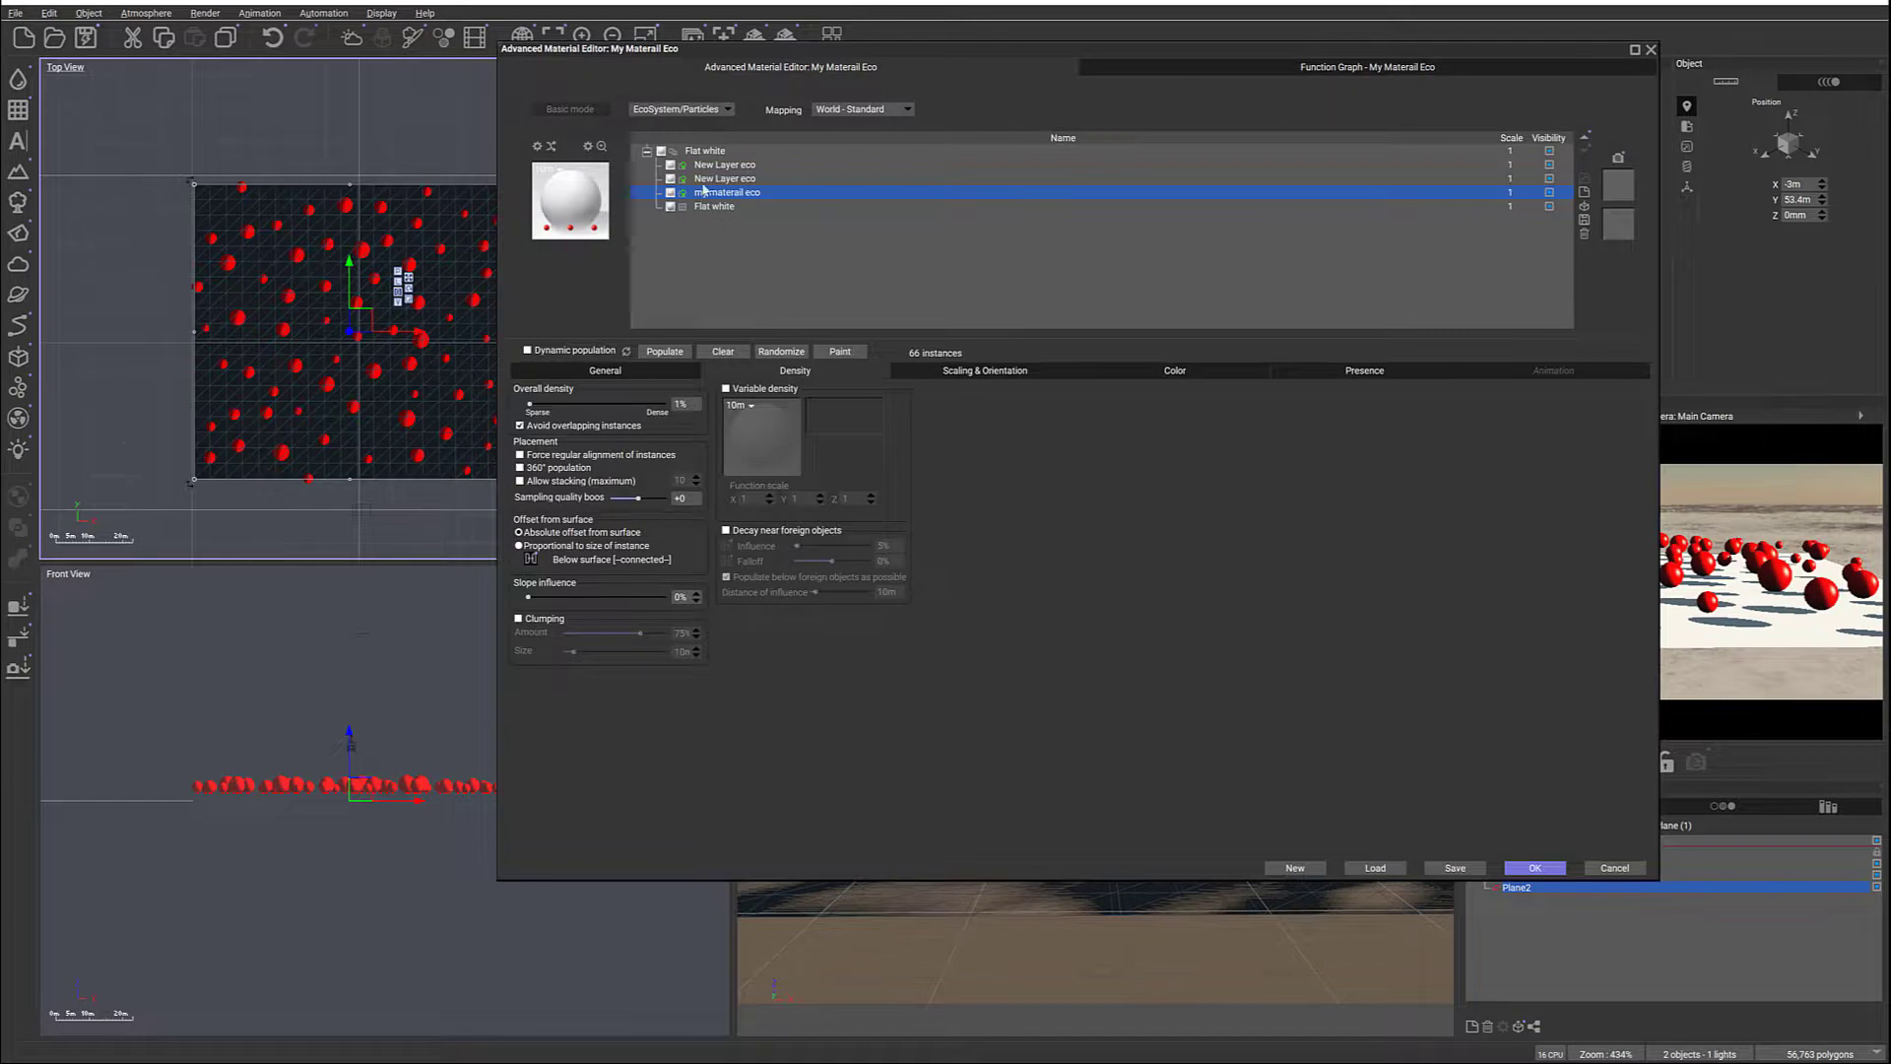
left_click(665, 352)
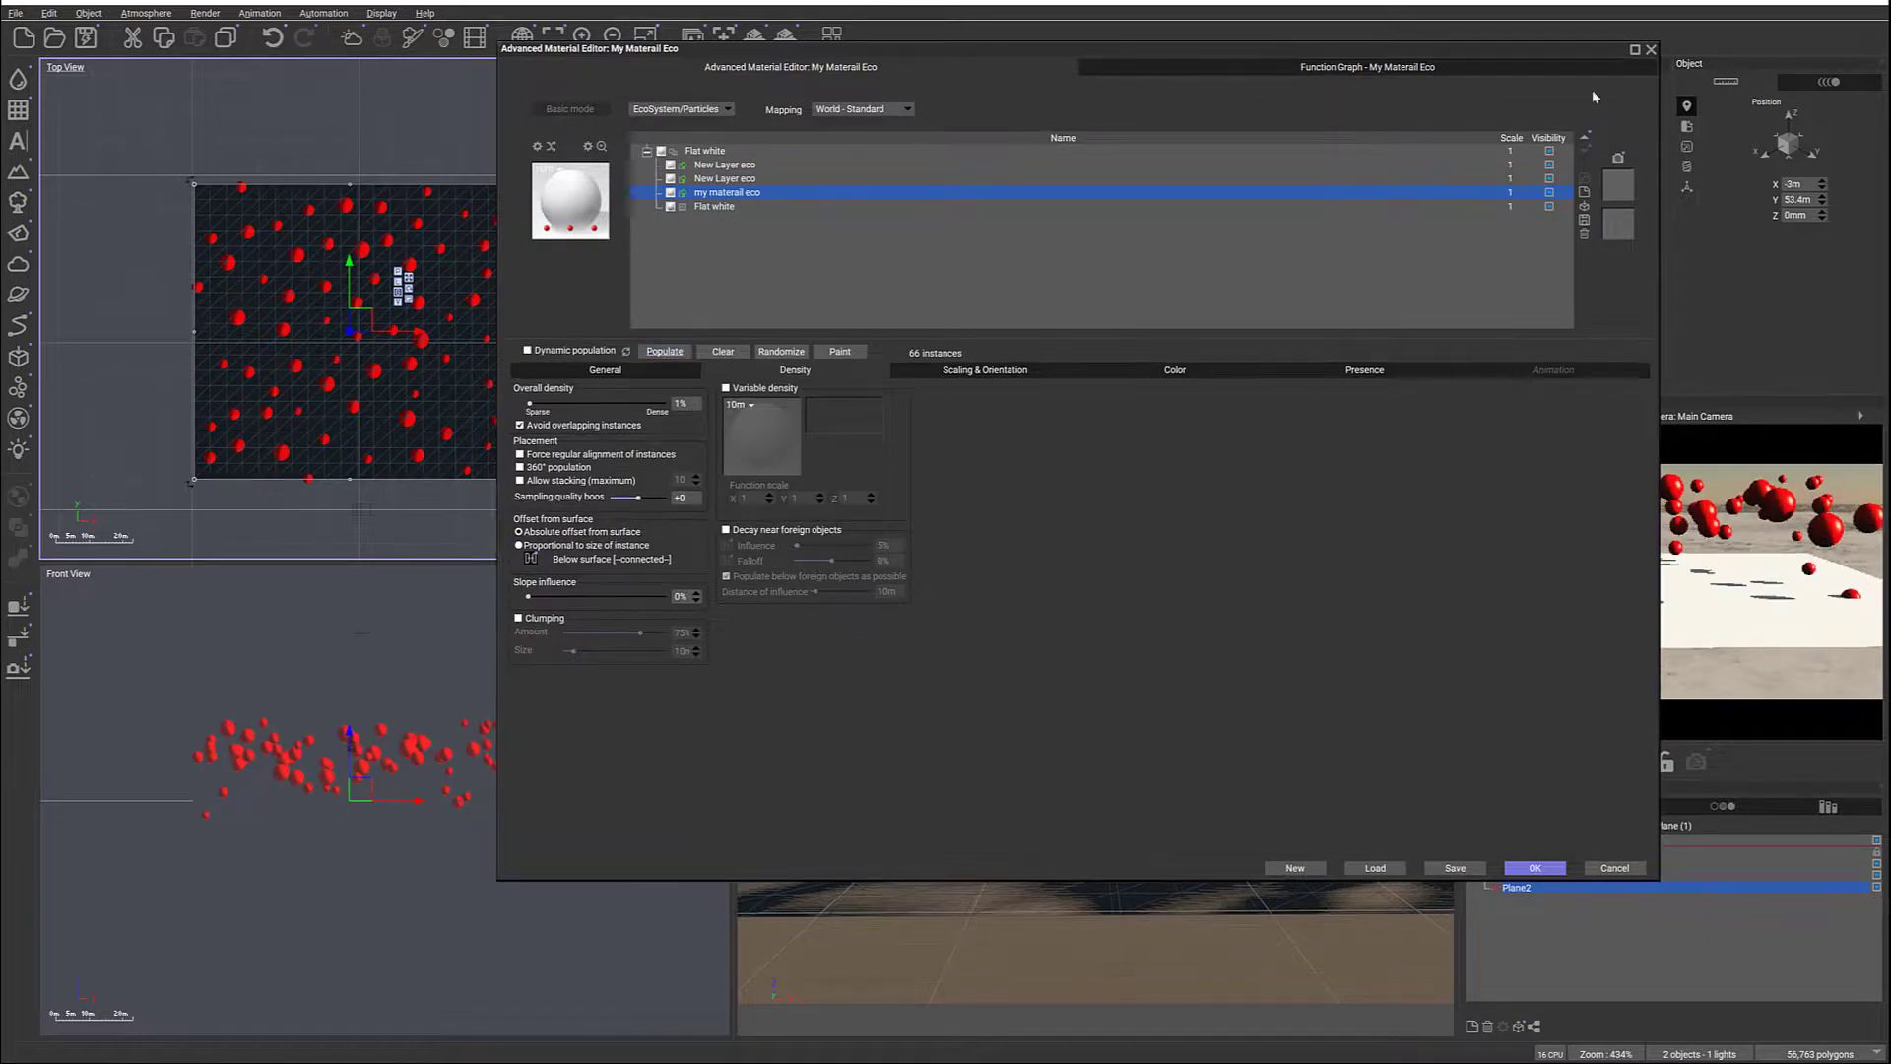
left_click_drag(1581, 51, 1279, 49)
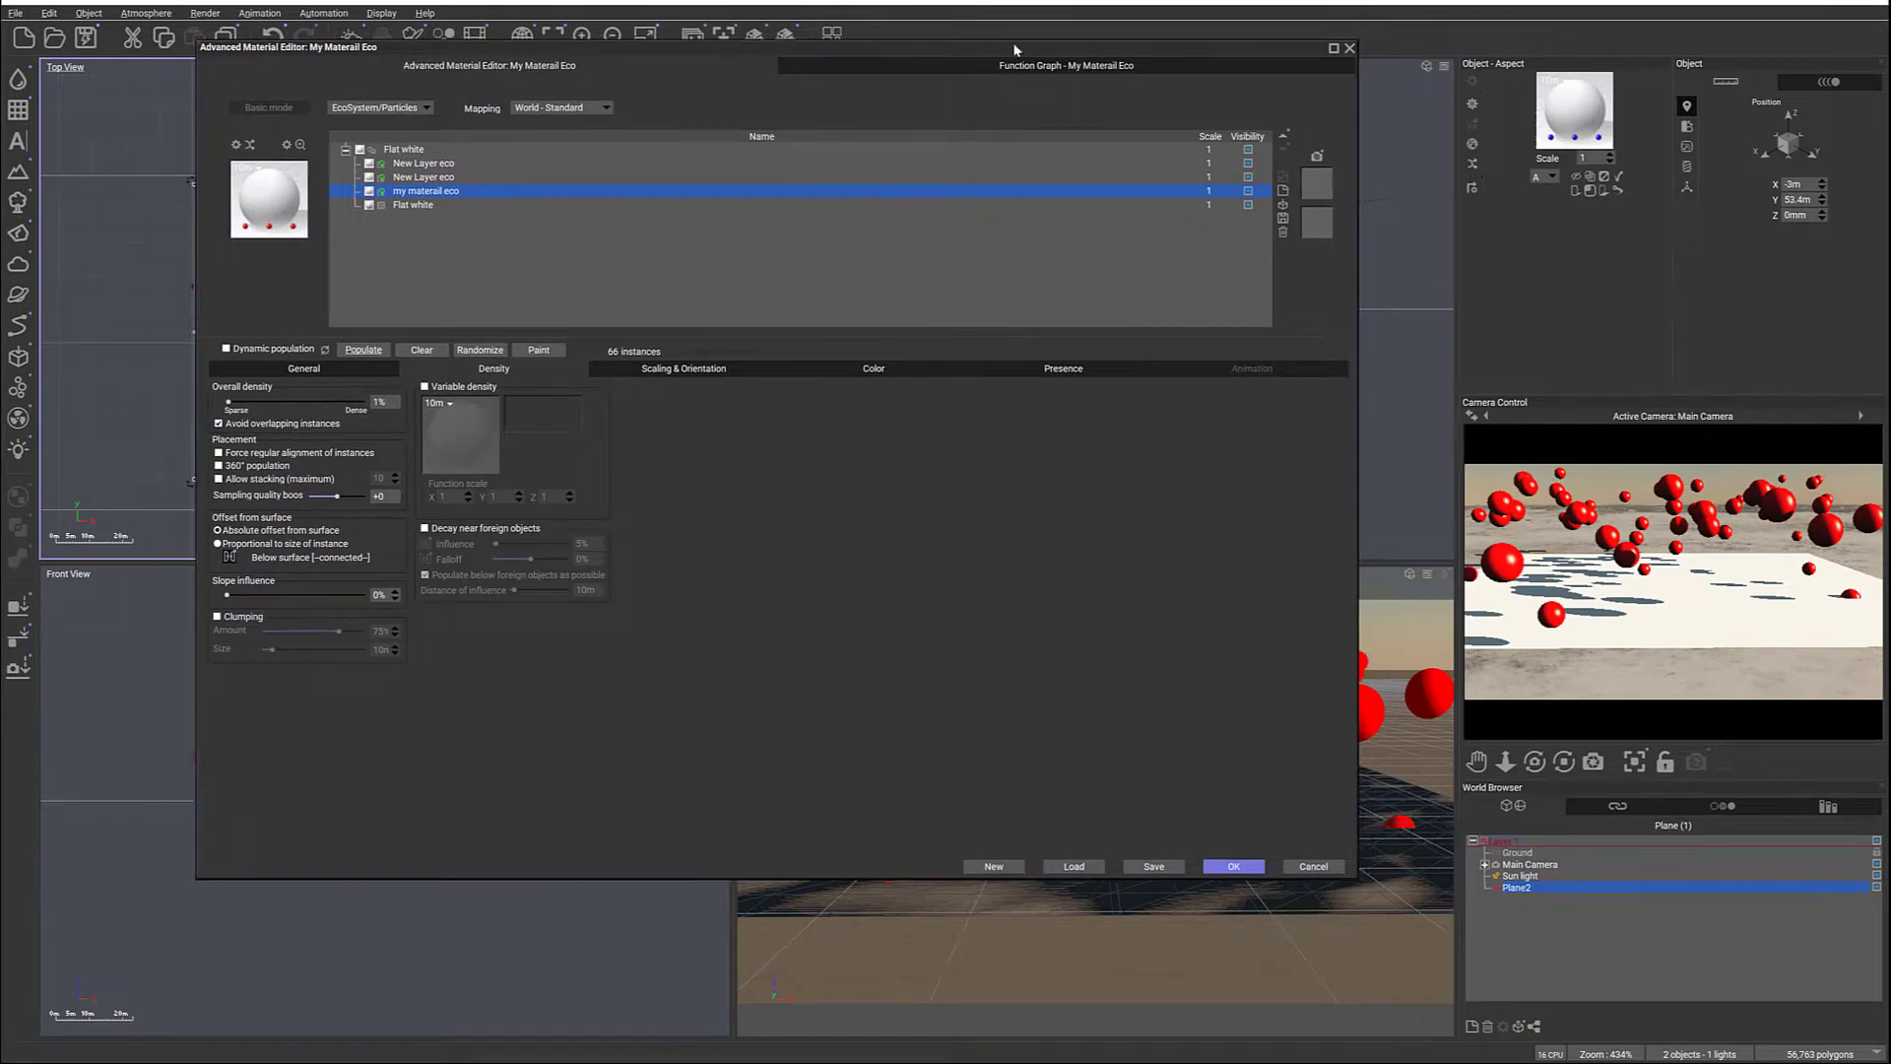
left_click_drag(1014, 49, 1251, 26)
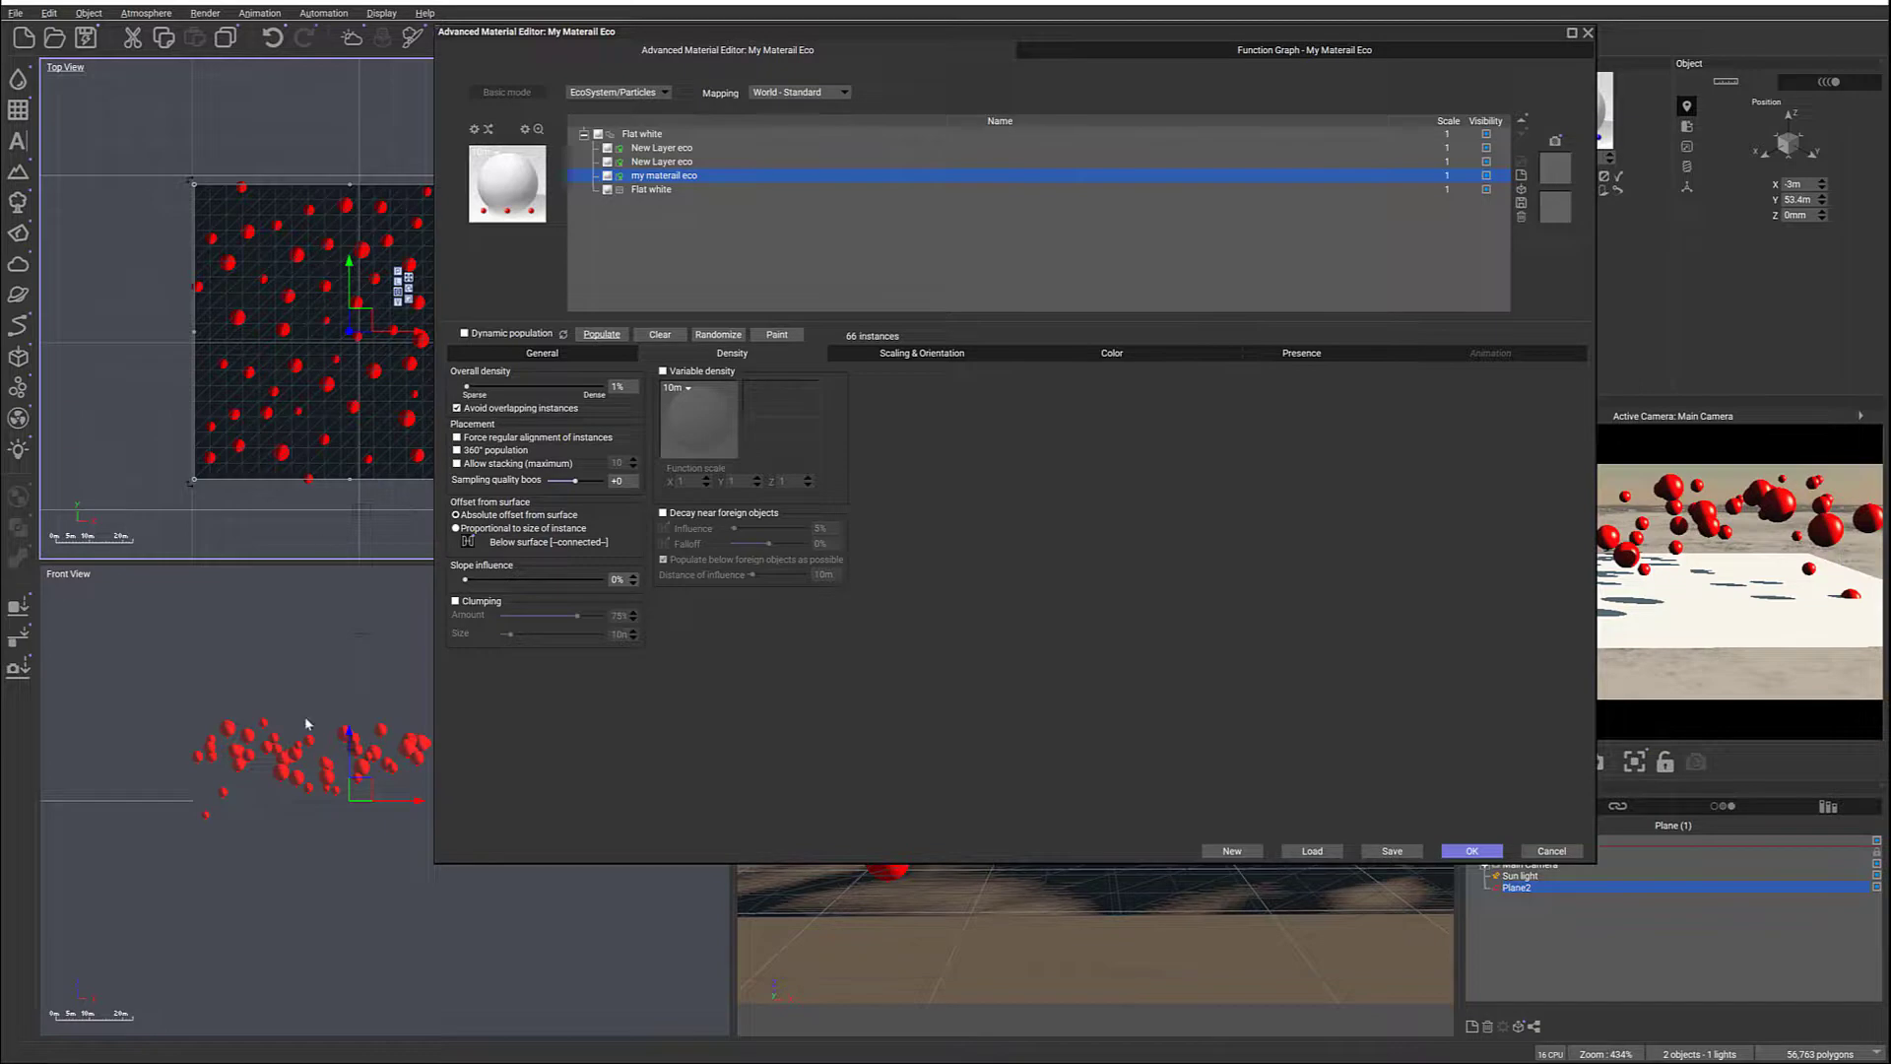
left_click_drag(1129, 97, 1231, 92)
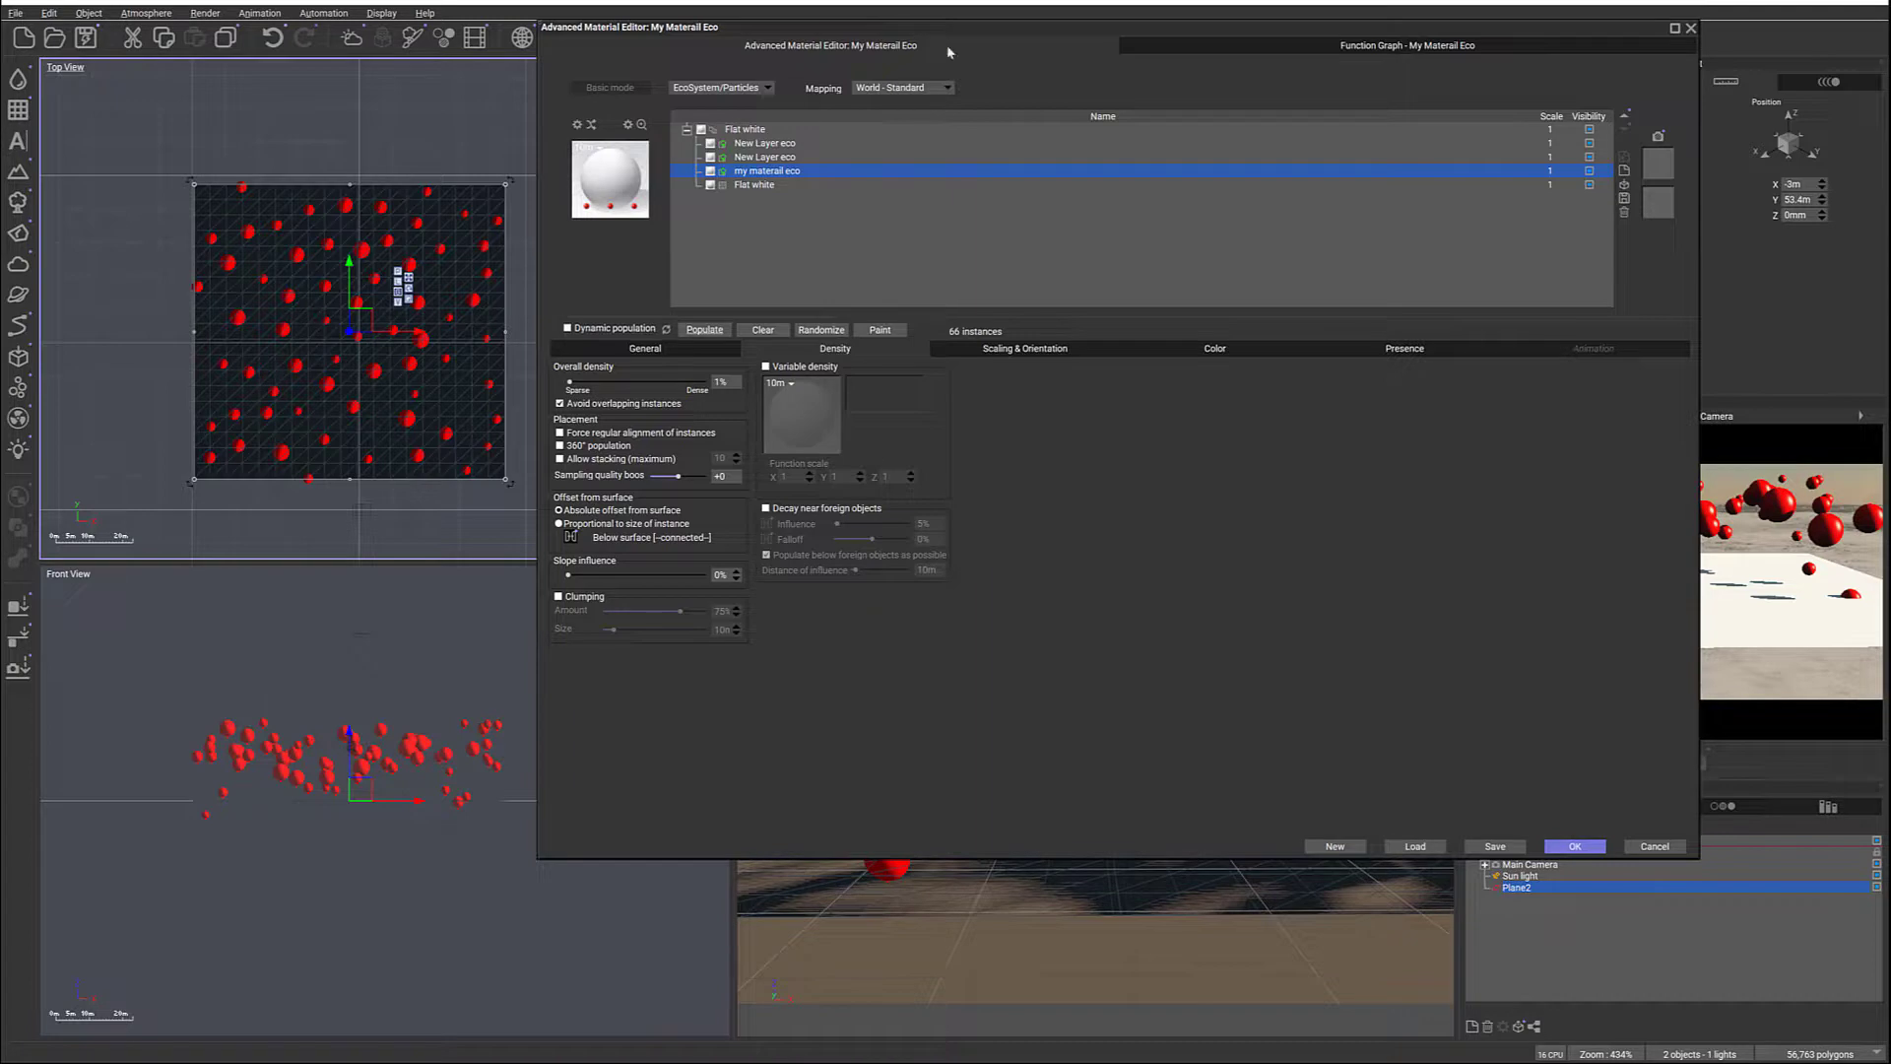
left_click_drag(1128, 31, 886, 43)
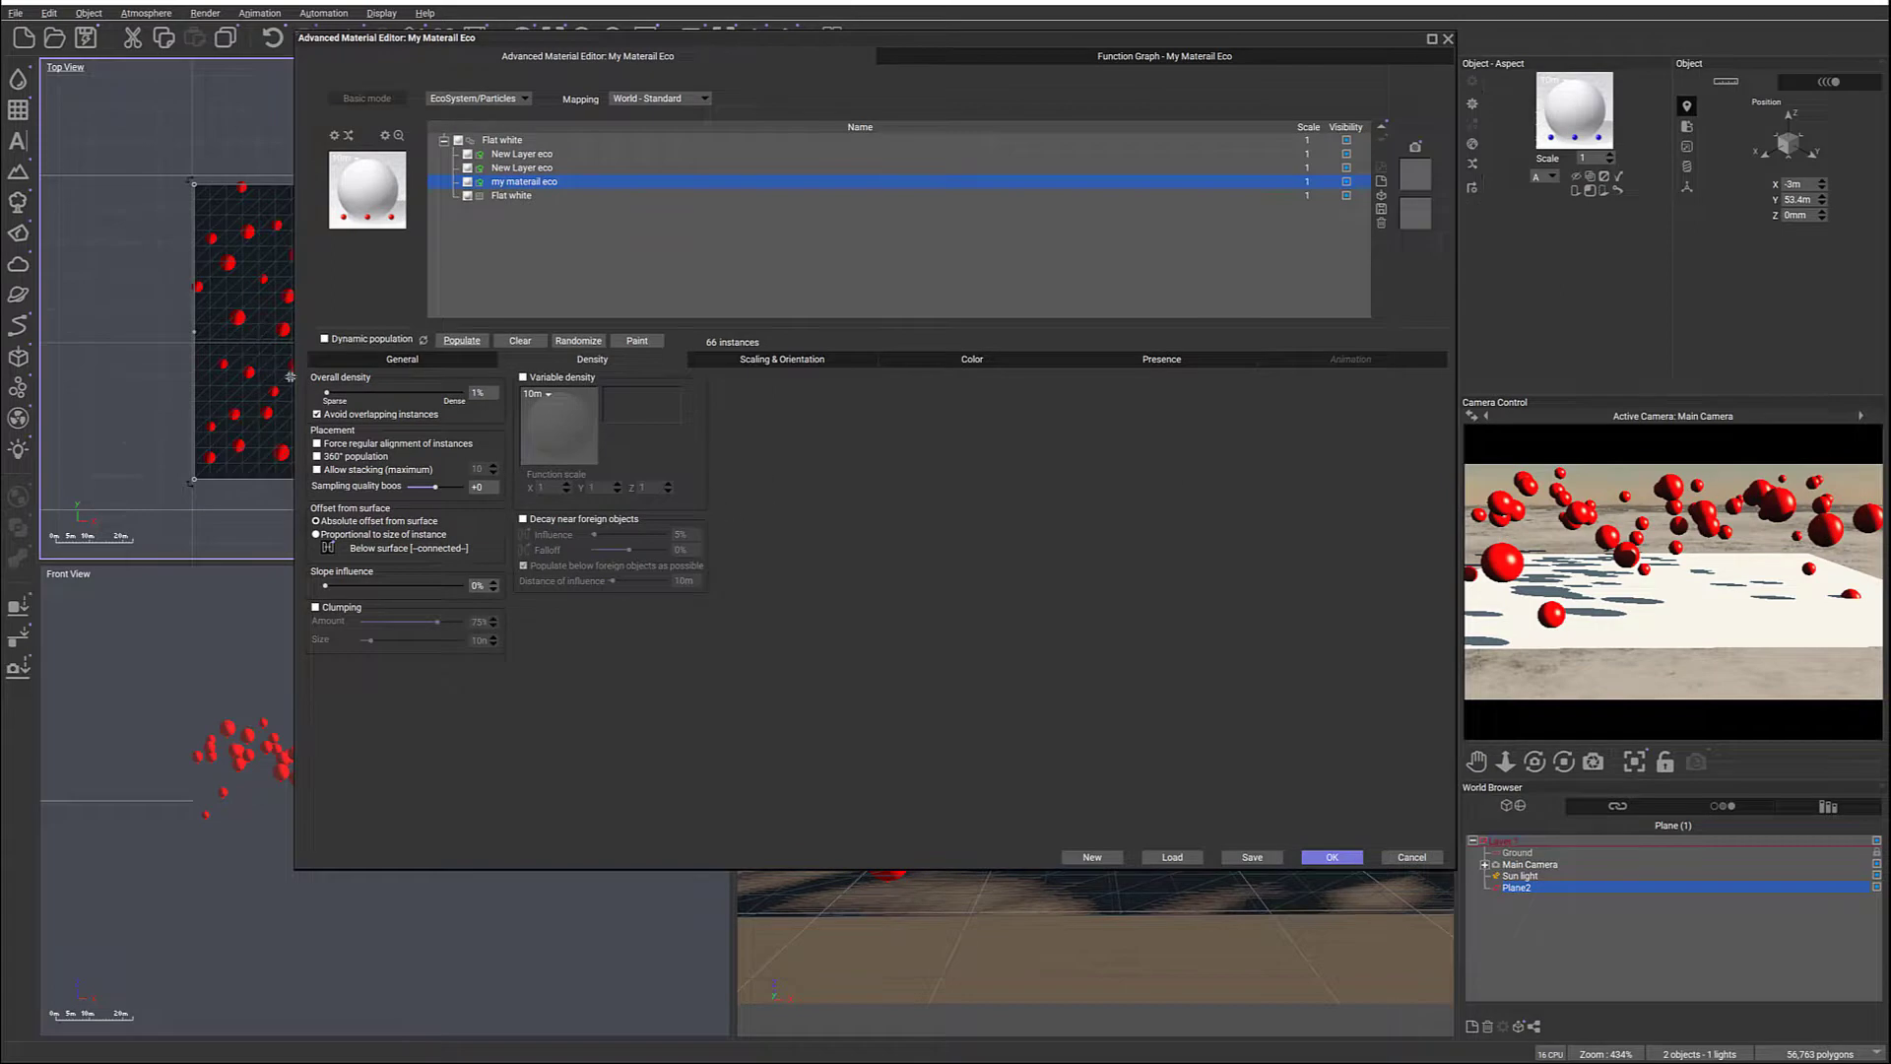
Populate the green sphere layer and uncover the viewports to examine how its spheres stack on the red ones
left_click(516, 168)
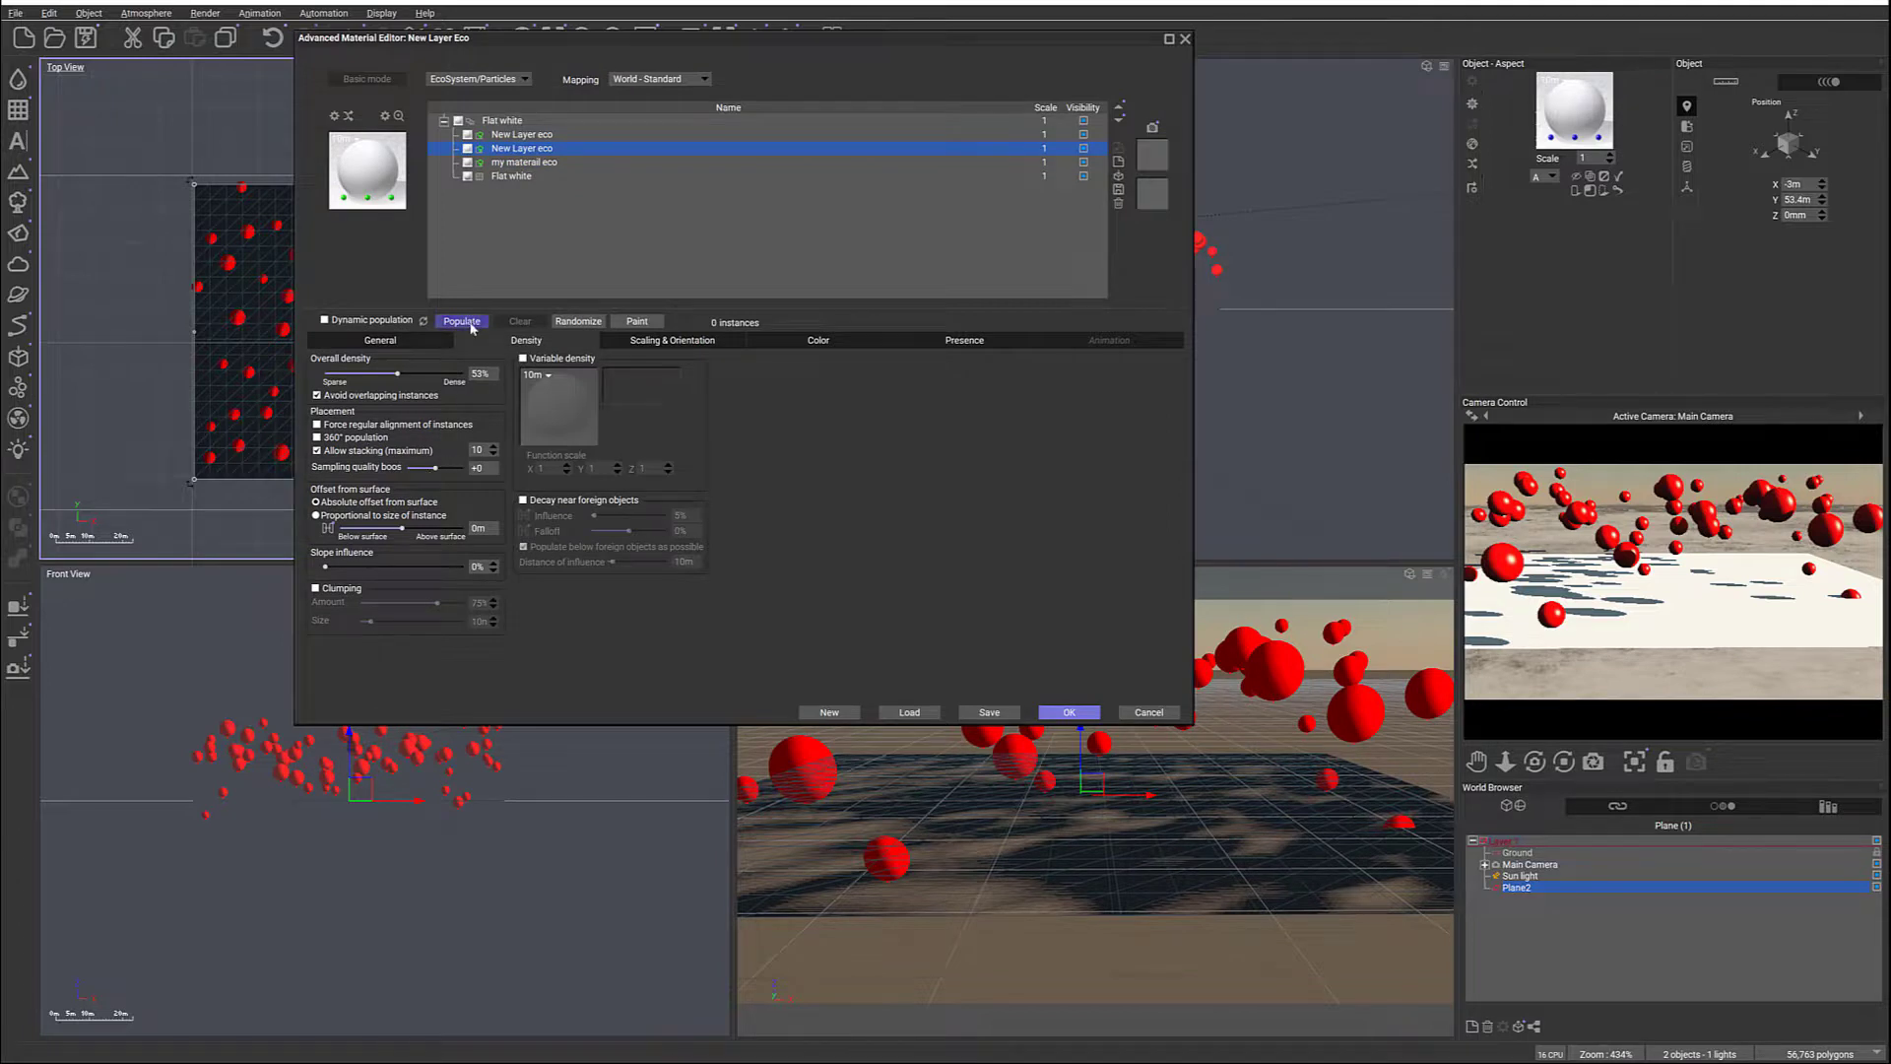
left_click(463, 322)
left_click_drag(1054, 42, 782, 27)
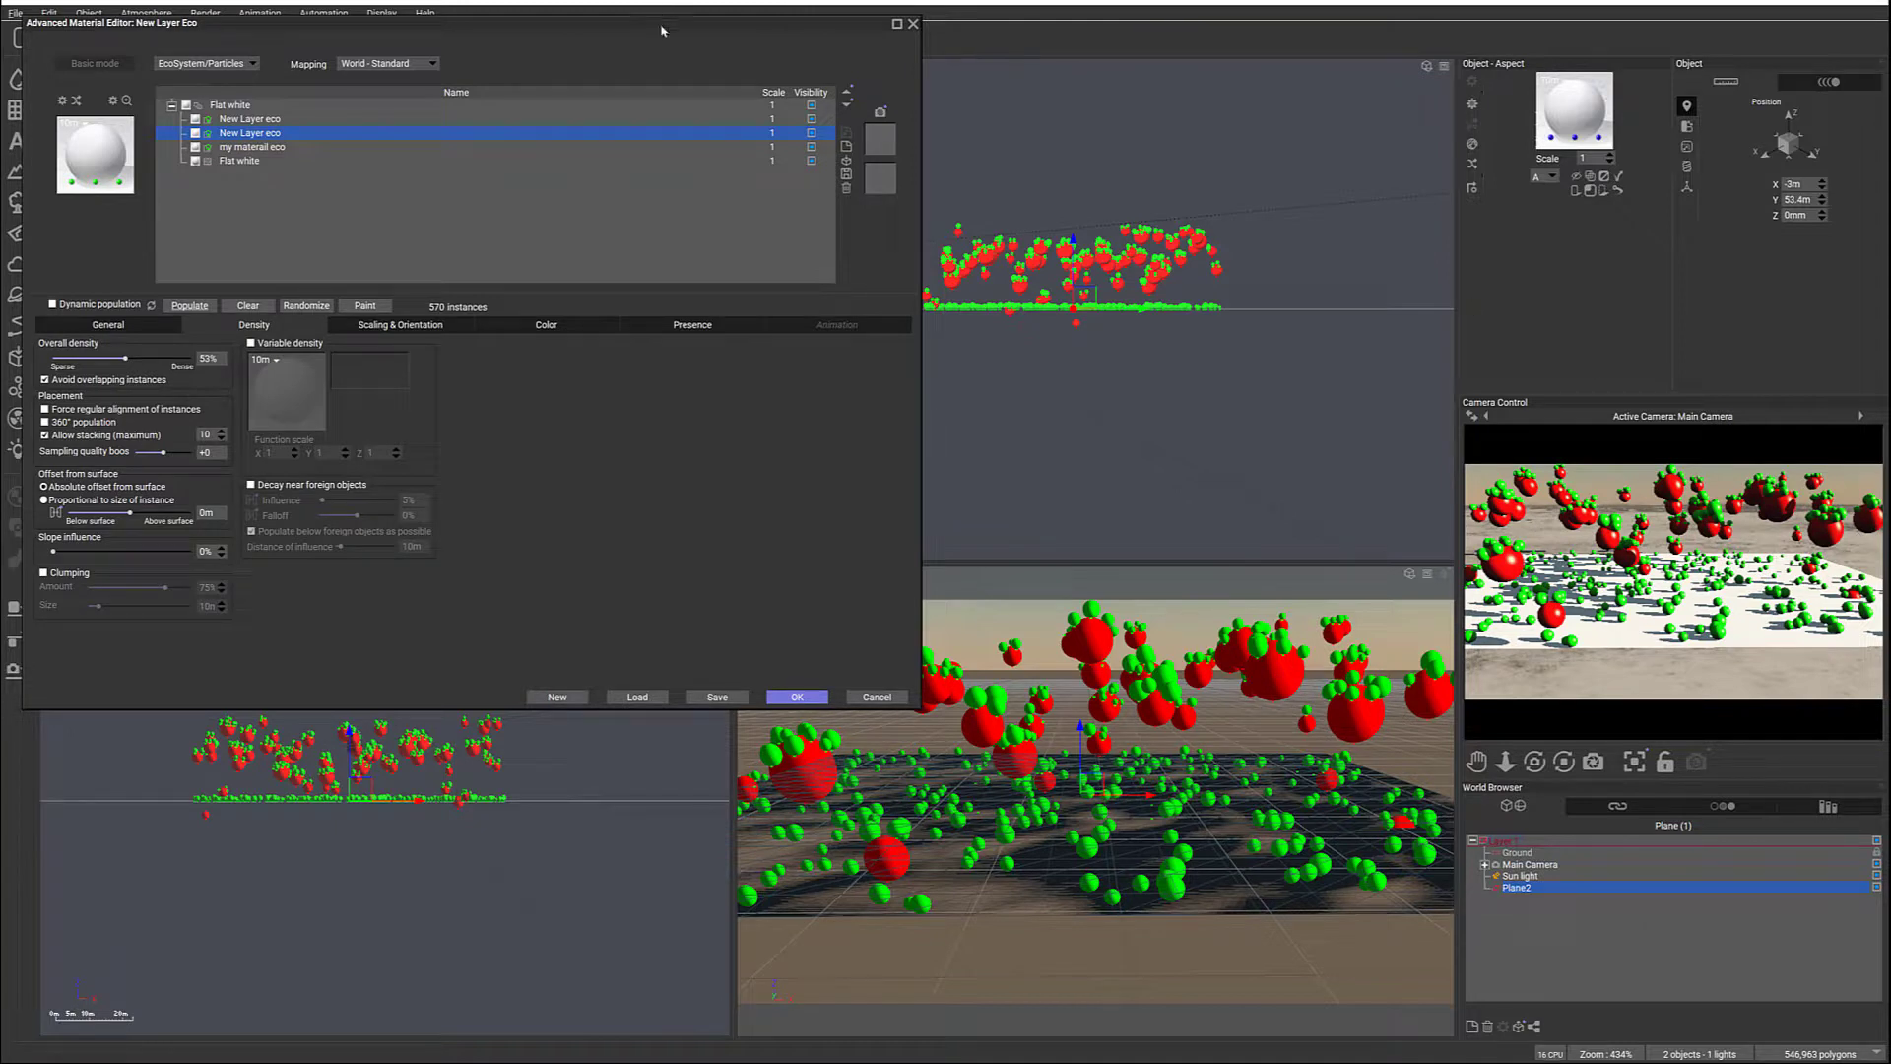
mouse_move(663, 25)
left_mouse_down()
mouse_move(743, 41)
mouse_move(654, 53)
left_mouse_up()
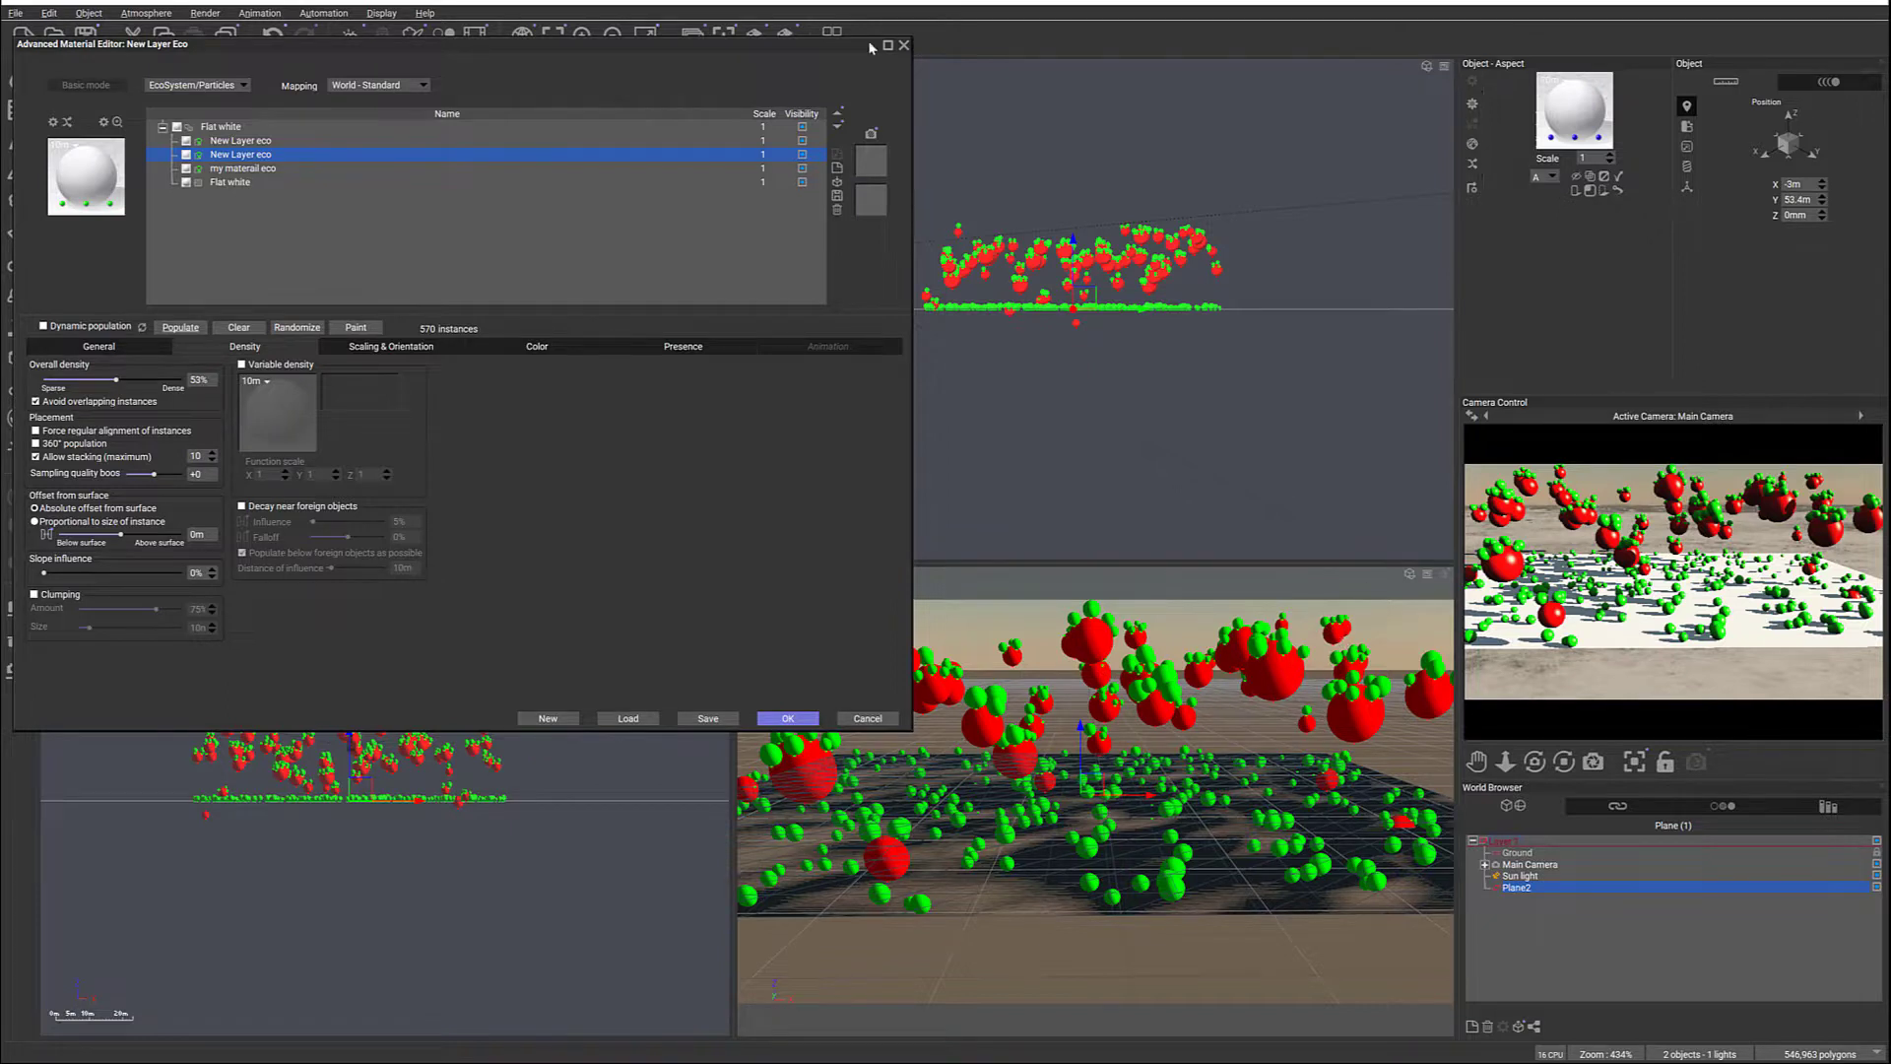
left_click_drag(784, 44, 1228, 81)
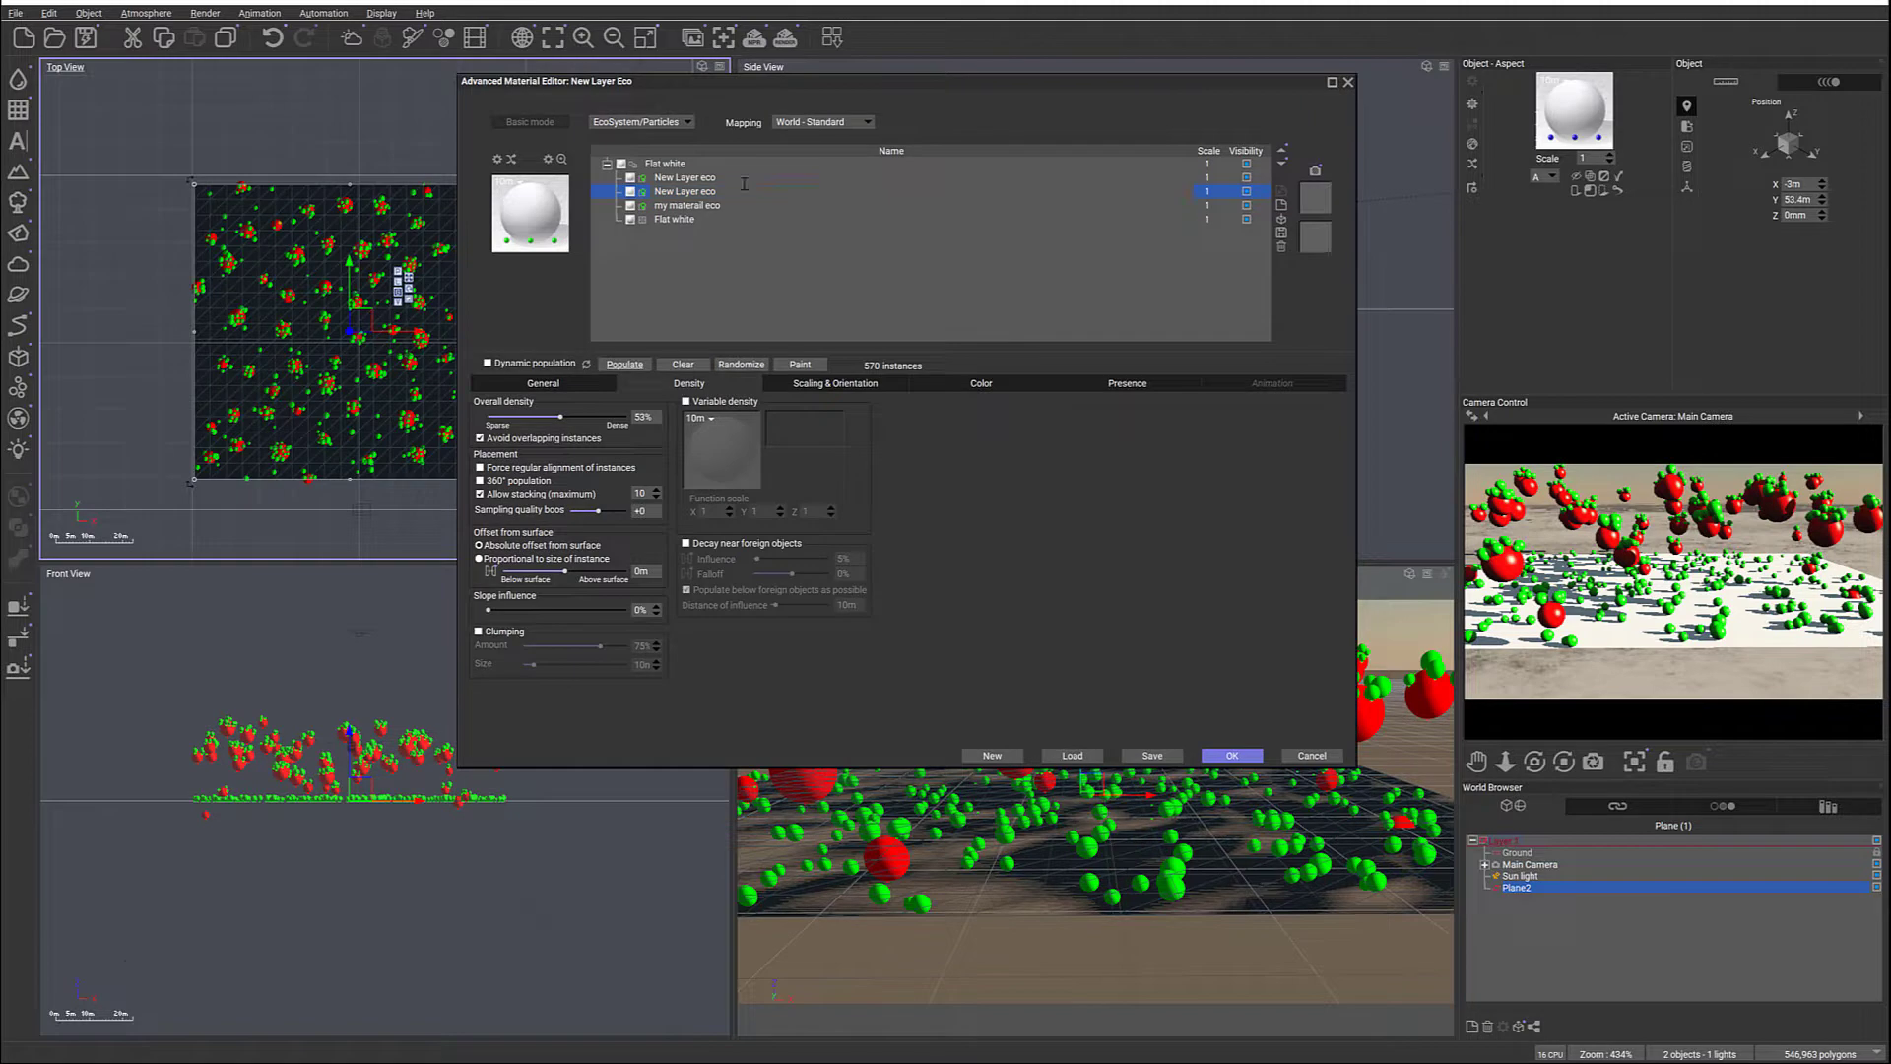
Populate the blue sphere layer over the red and green layers
left_click(714, 178)
left_click(639, 364)
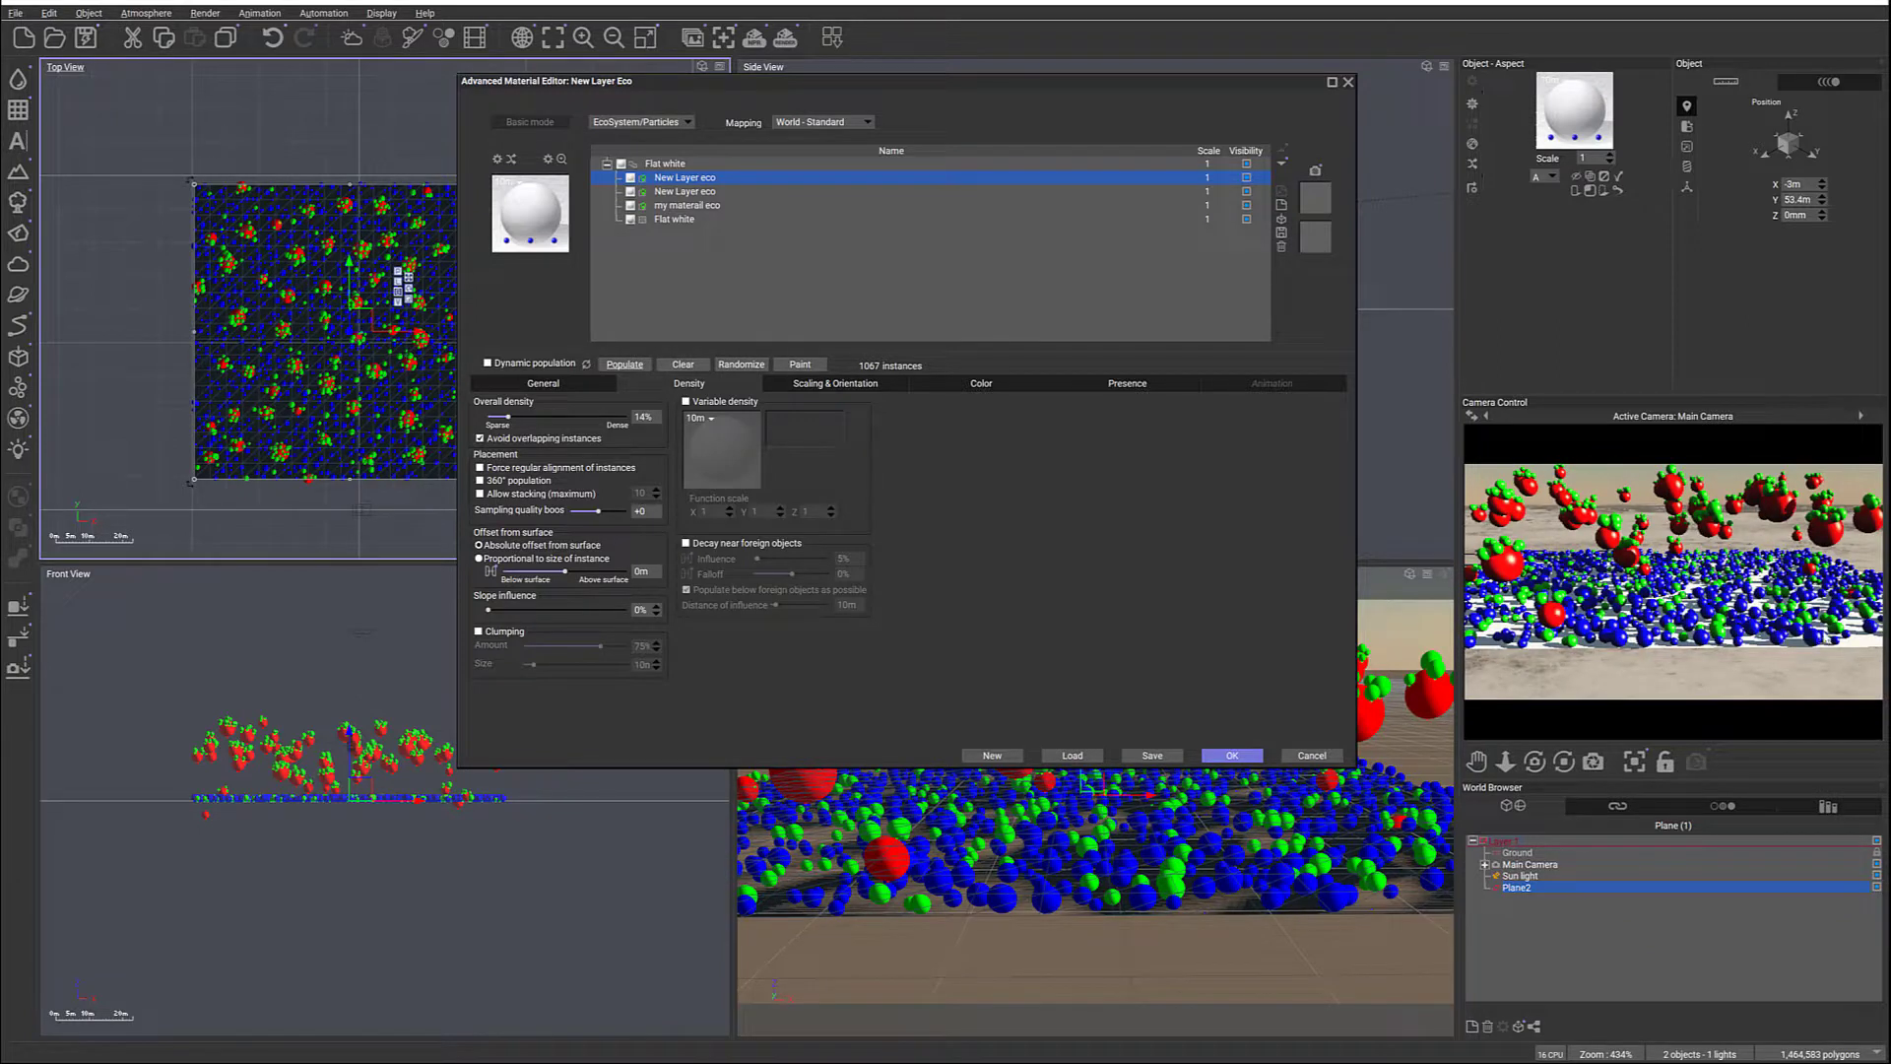
right_click(1828, 644)
Set the blue sphere layer's repulsion from layer to 0% and its affinity with layer to 64%, and repopulate it
left_click(543, 388)
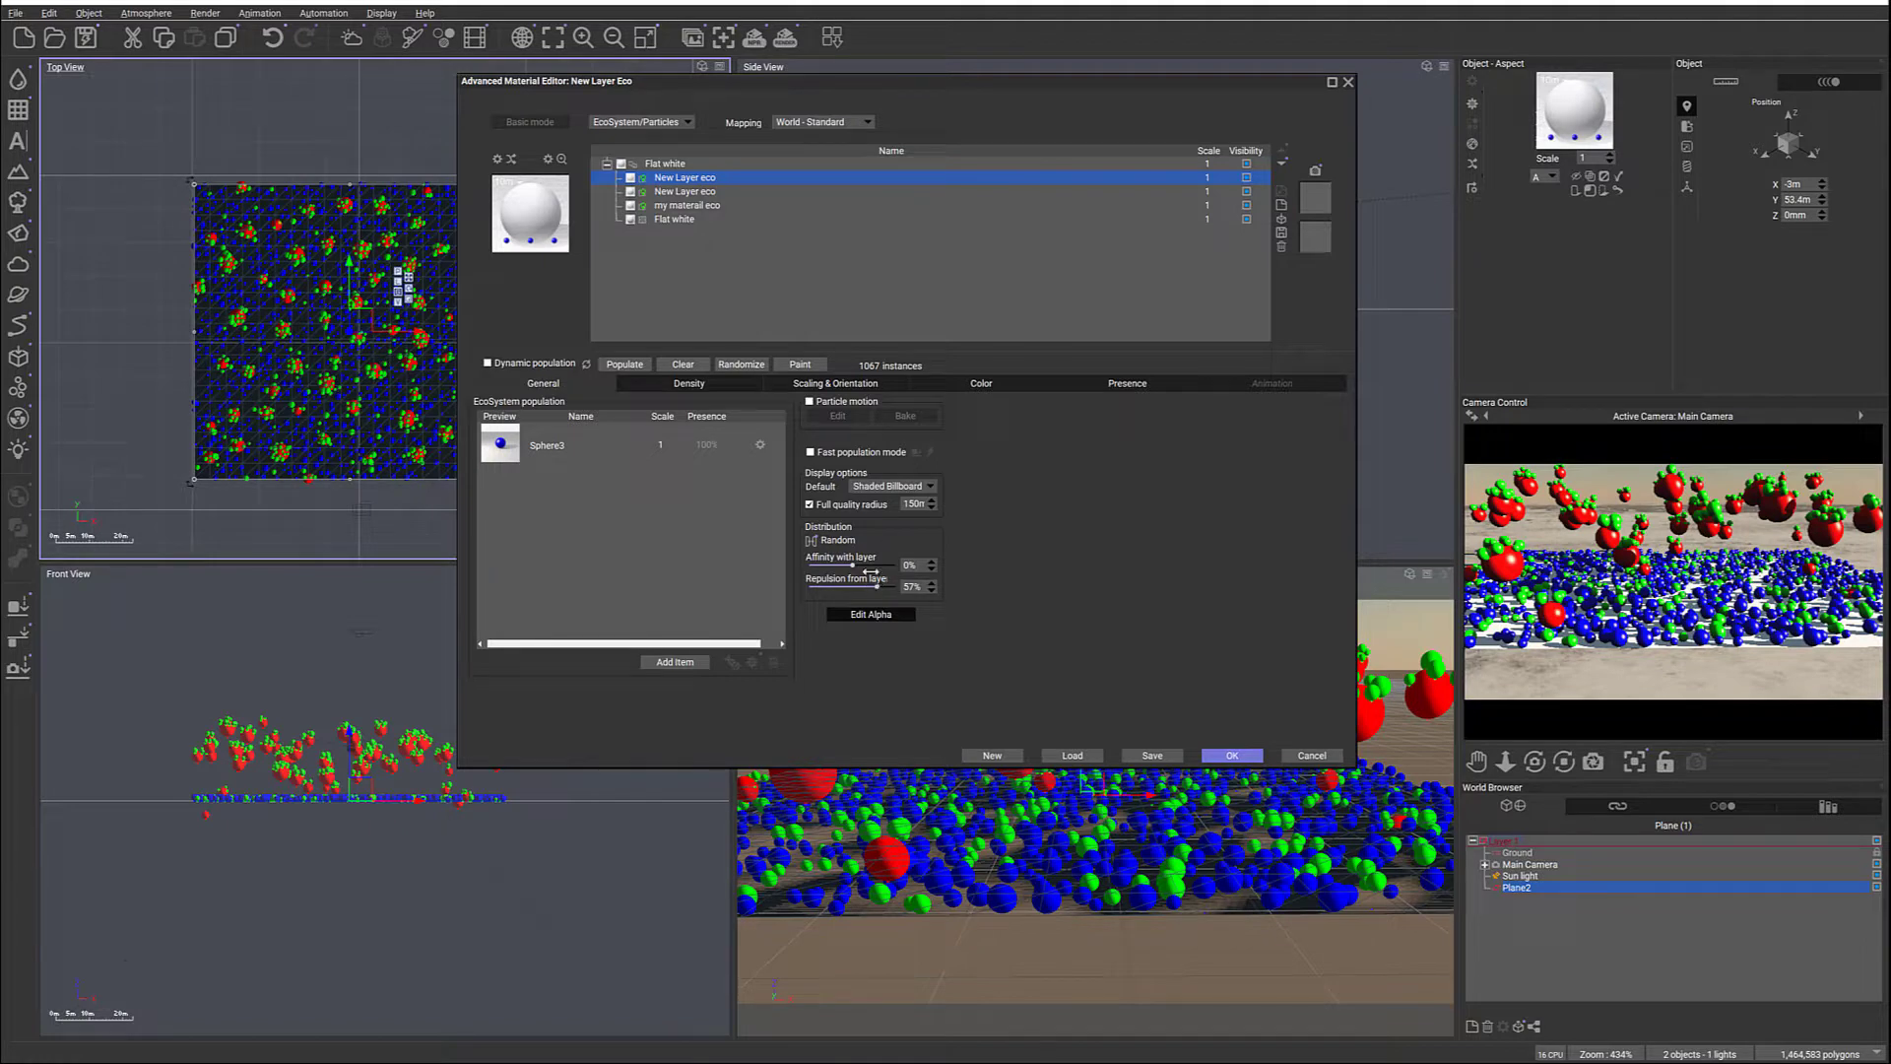
left_click(921, 587)
type("0")
left_click_drag(853, 565, 880, 565)
left_click(625, 363)
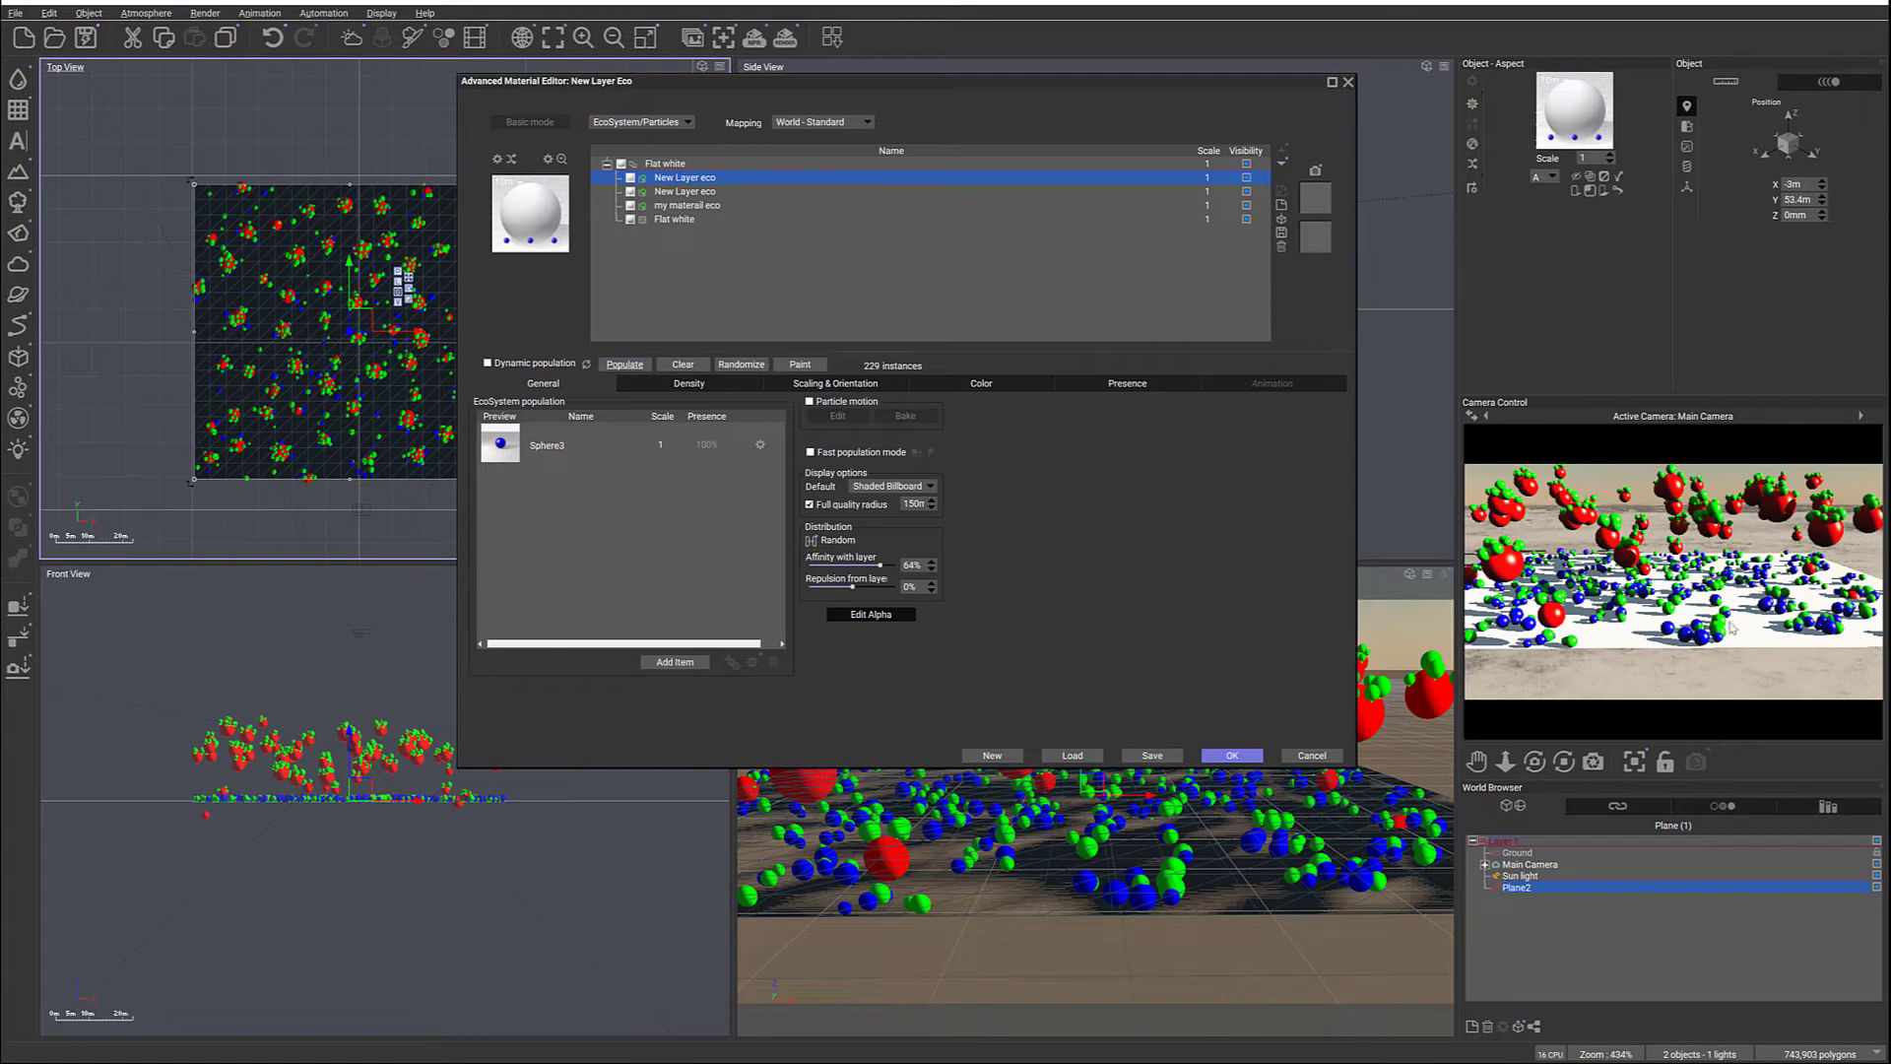
right_click(1687, 684)
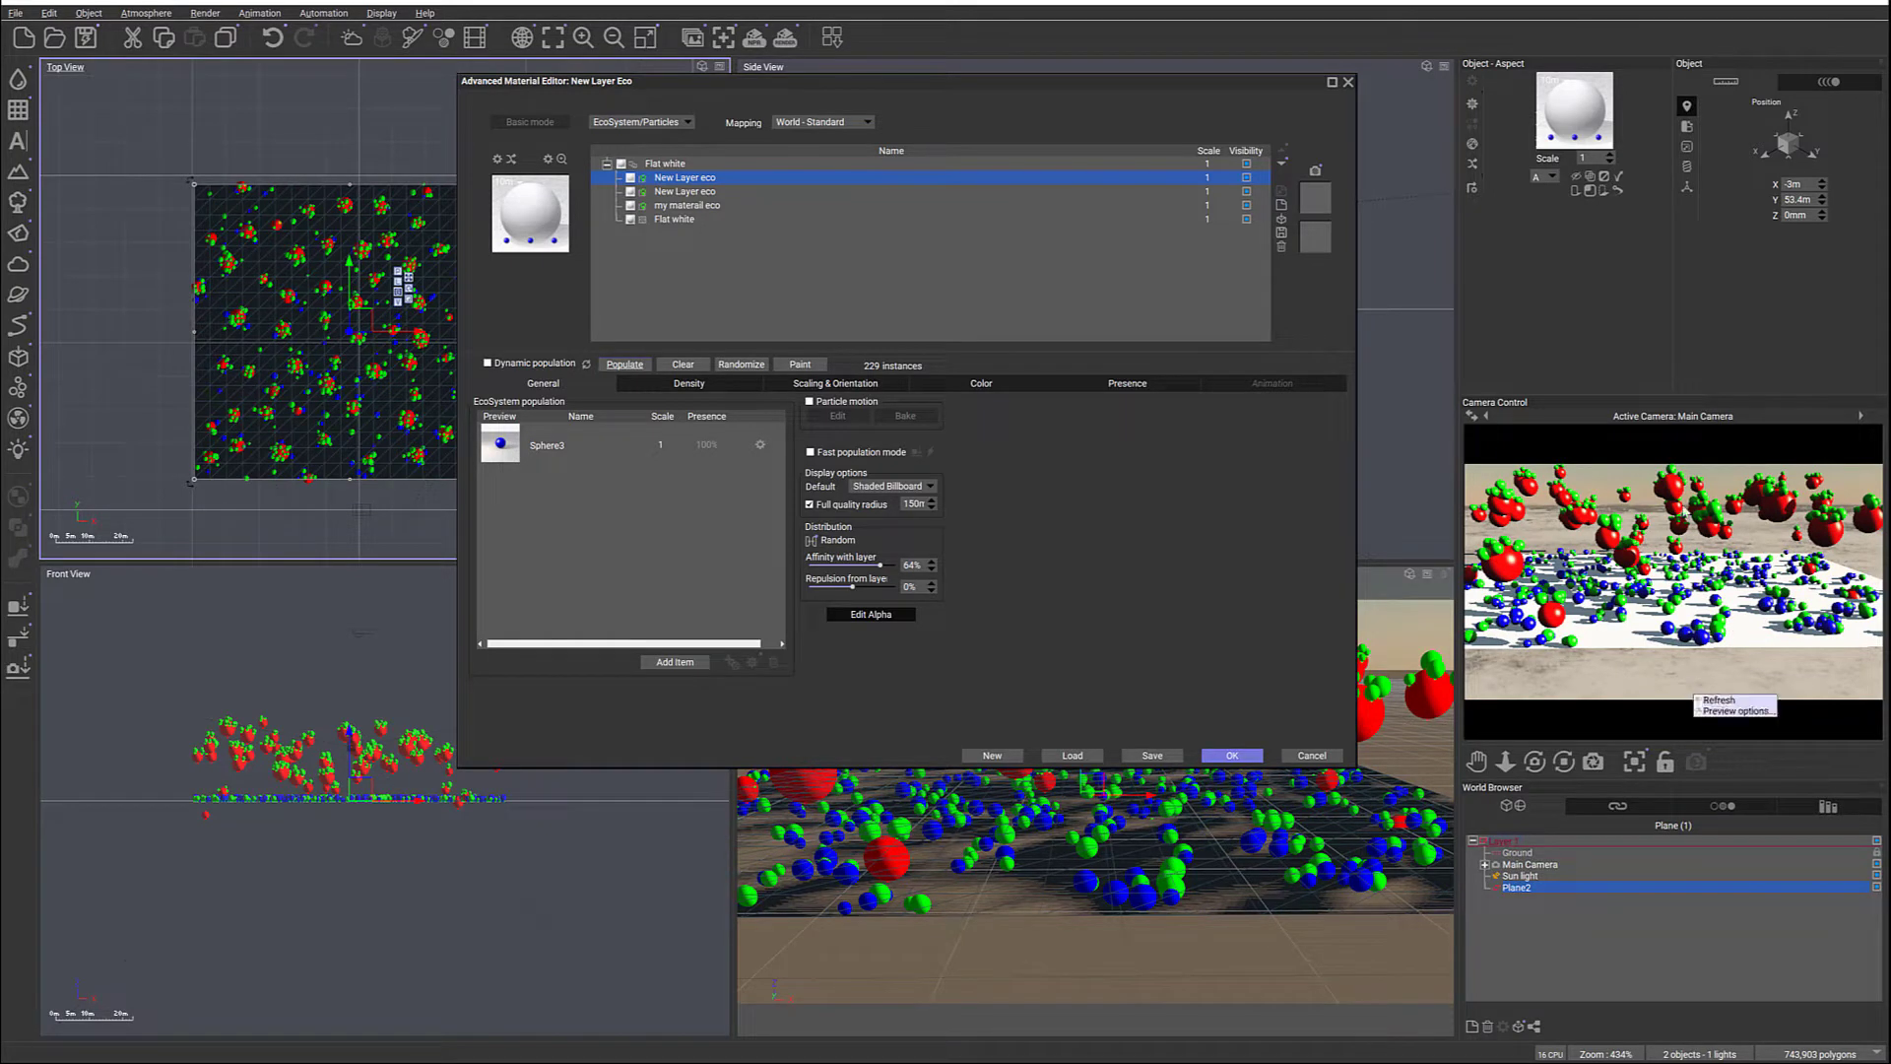
key("Escape")
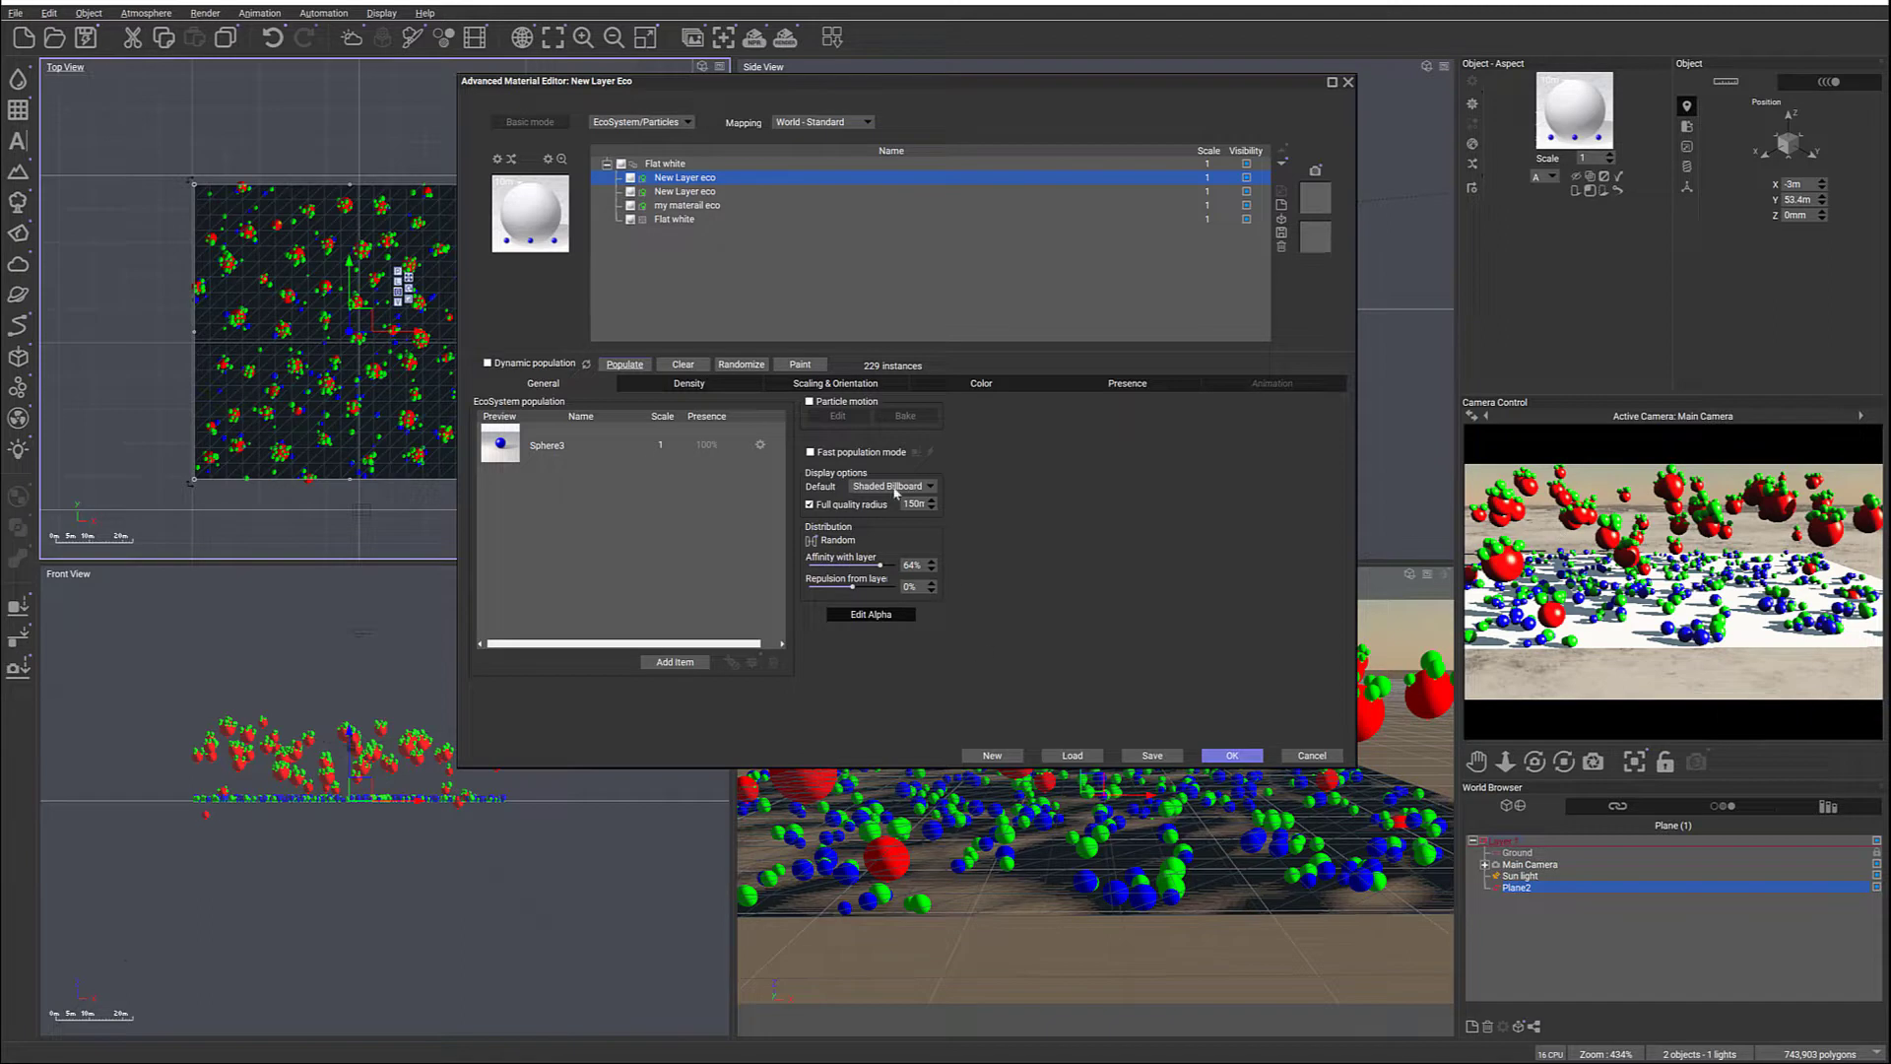
Open the function graph for the green sphere layer's surface offset and add a Simple Fractal node
left_click(688, 193)
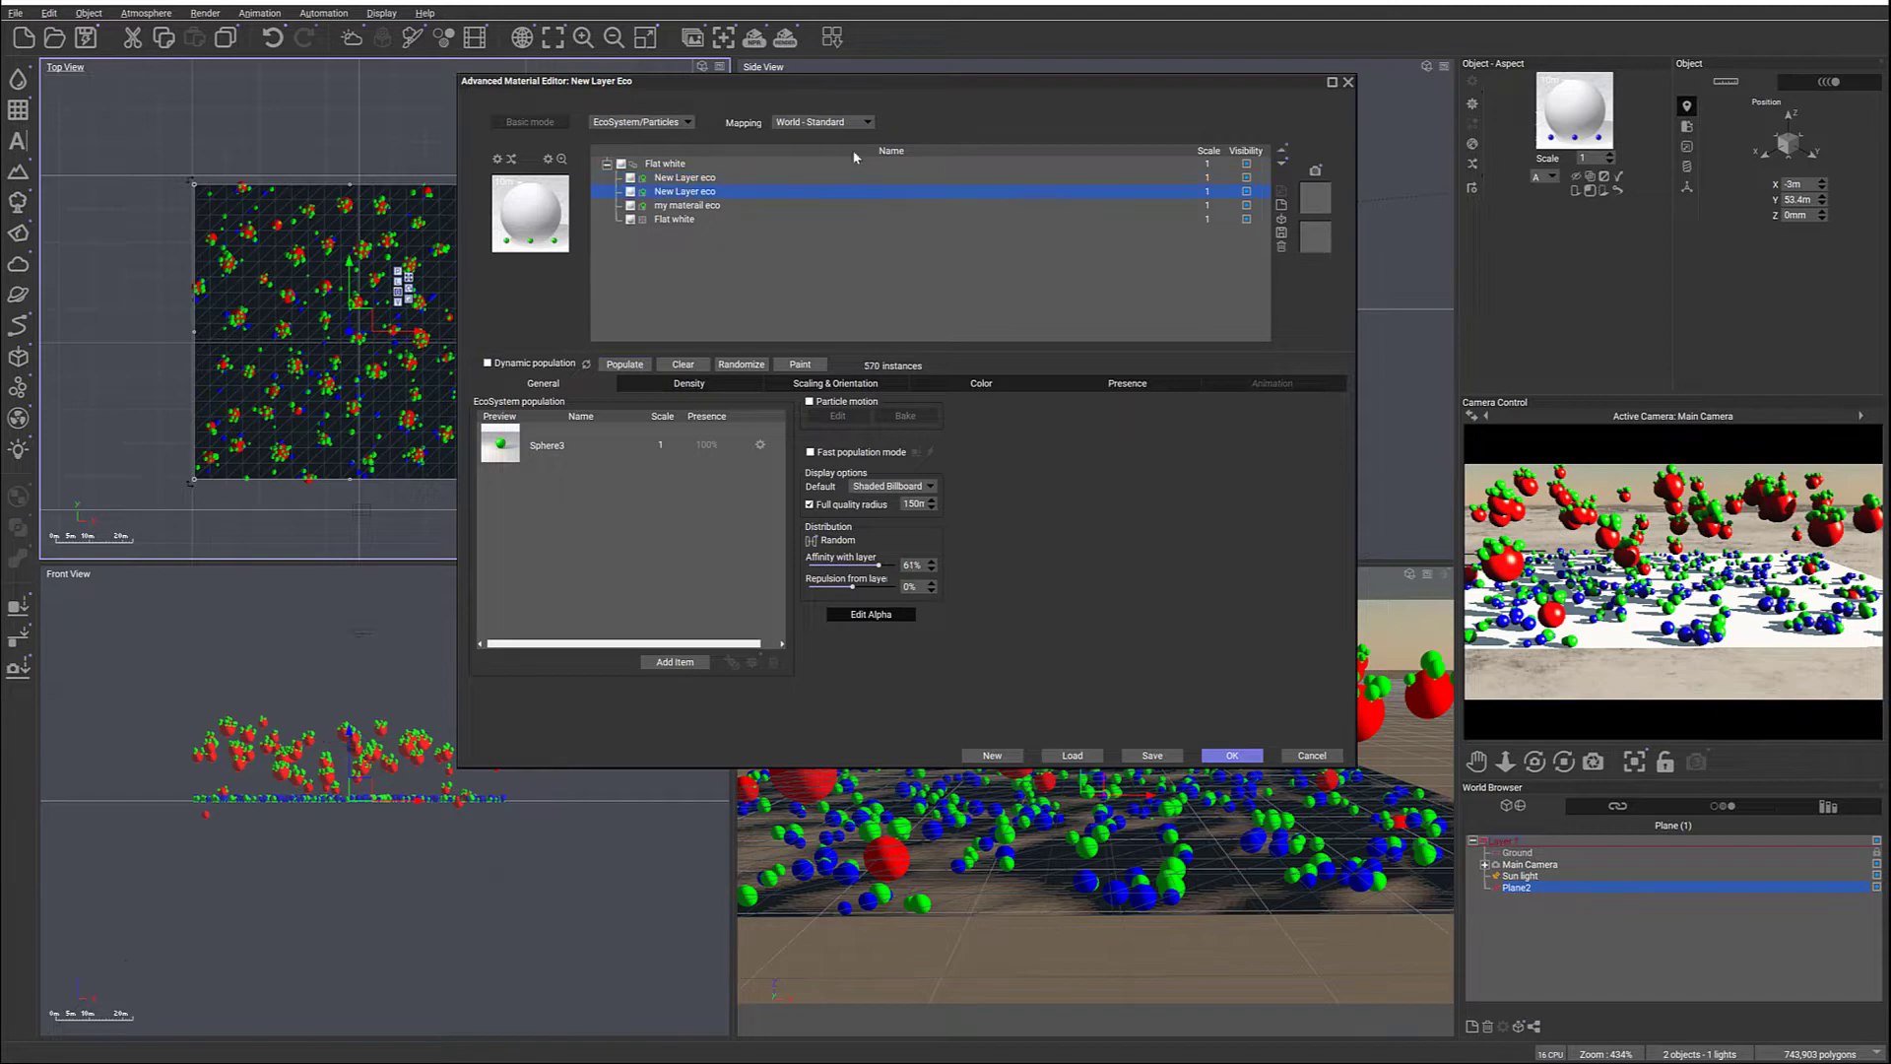
left_click(679, 384)
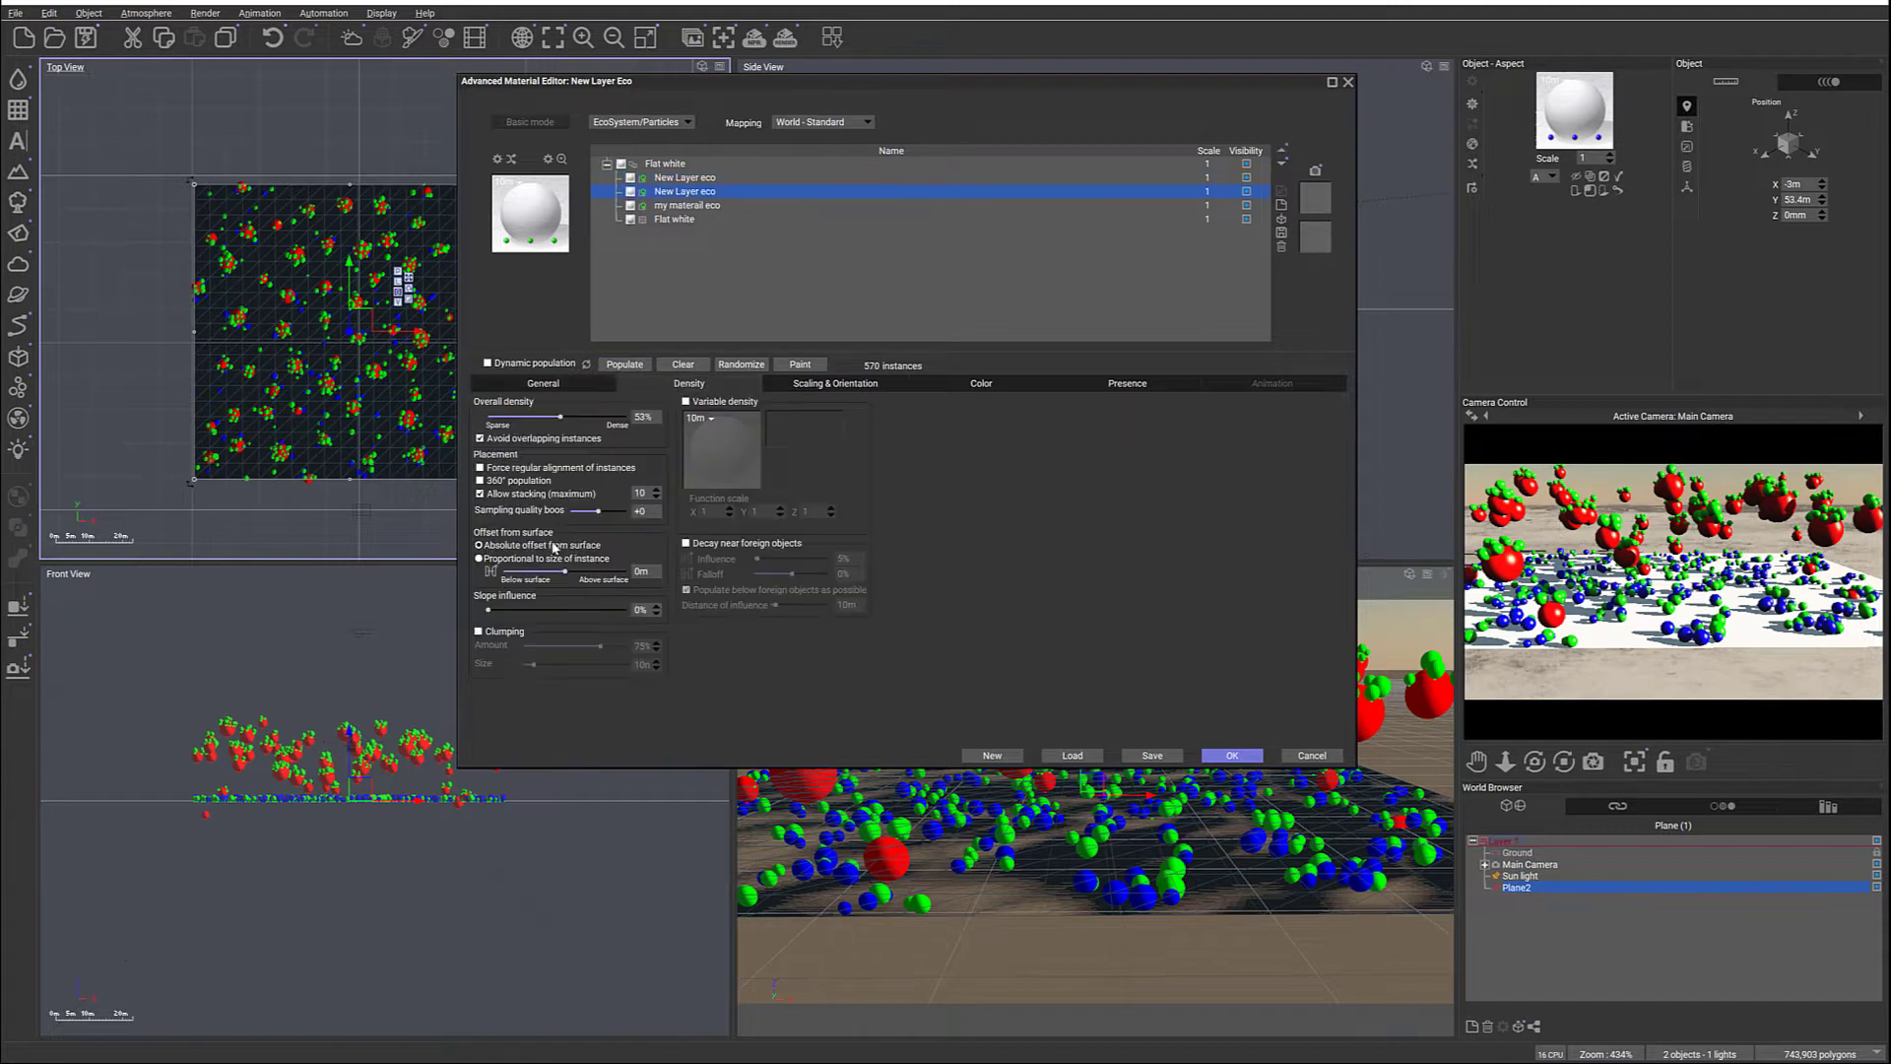
left_click(489, 572)
right_click(1007, 328)
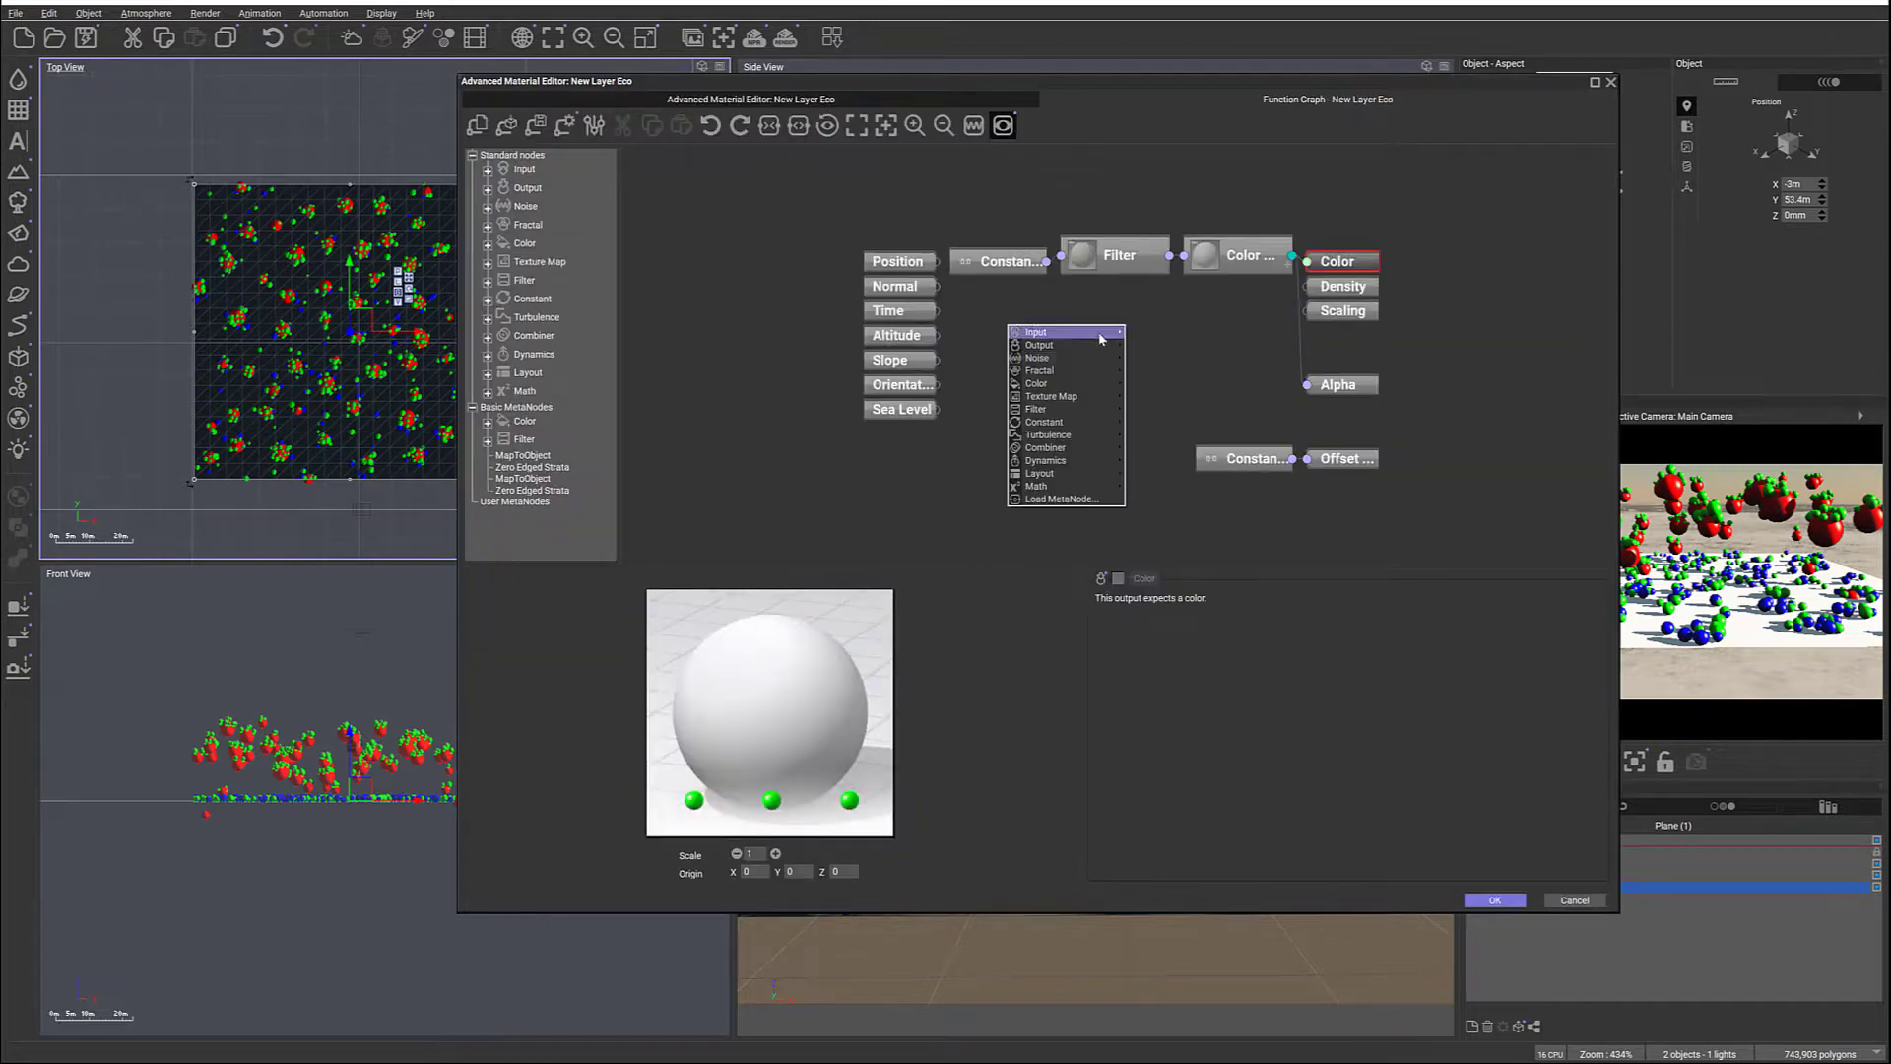
mouse_move(1087, 380)
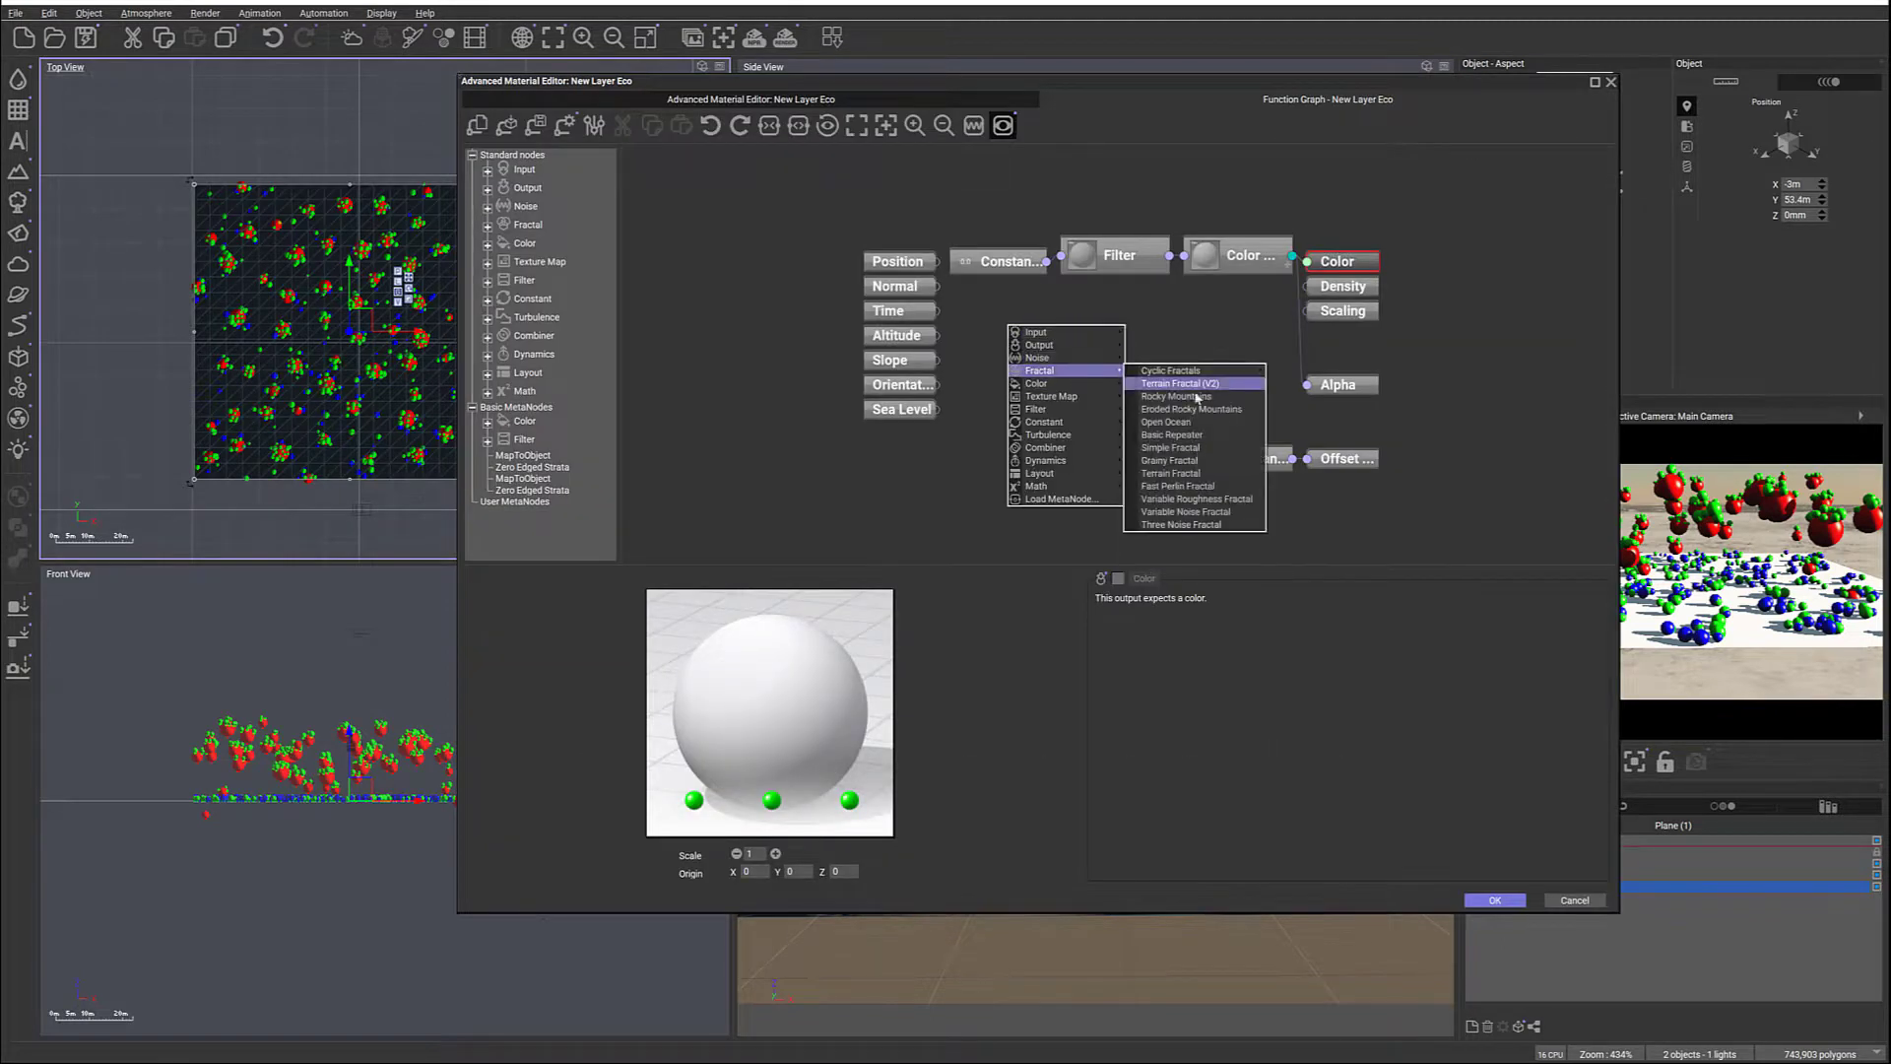
left_click(1194, 454)
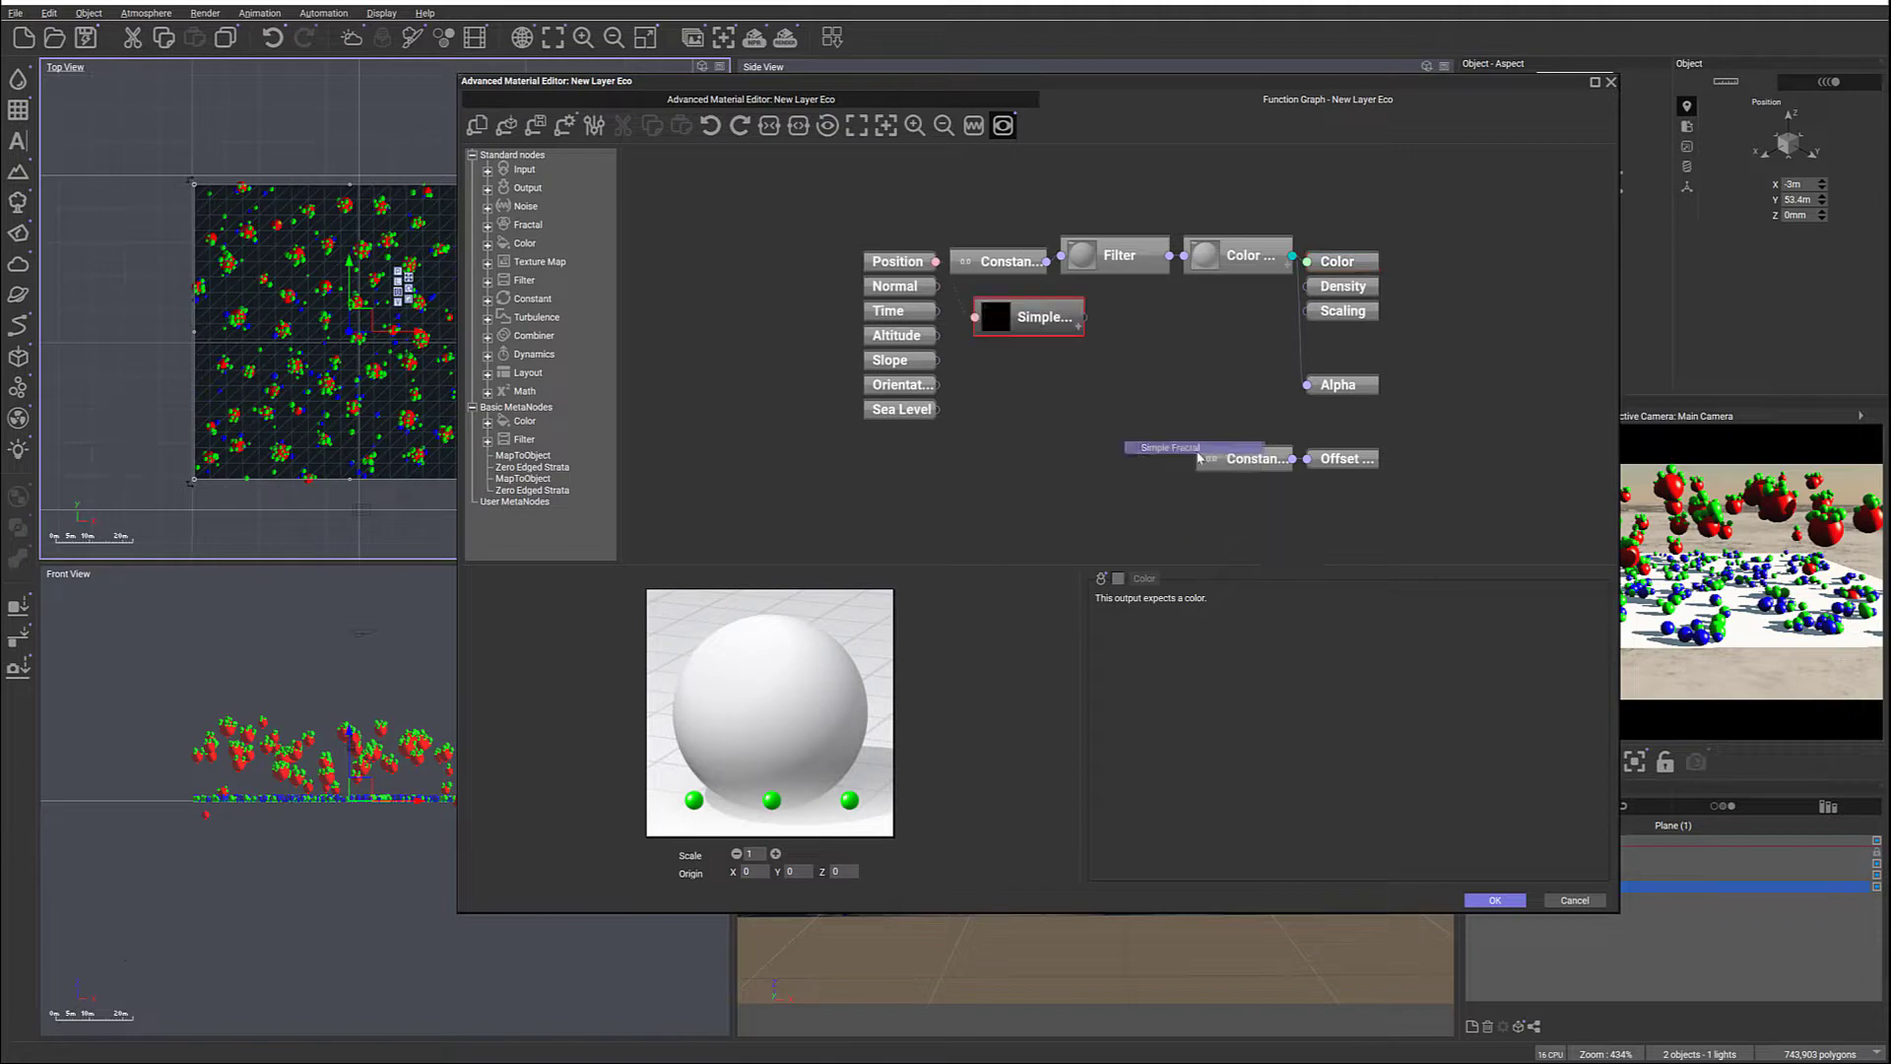
Add a Map filter node fed by the Simple Fractal and connect its output to the Offset output
right_click(1133, 337)
mouse_move(1202, 425)
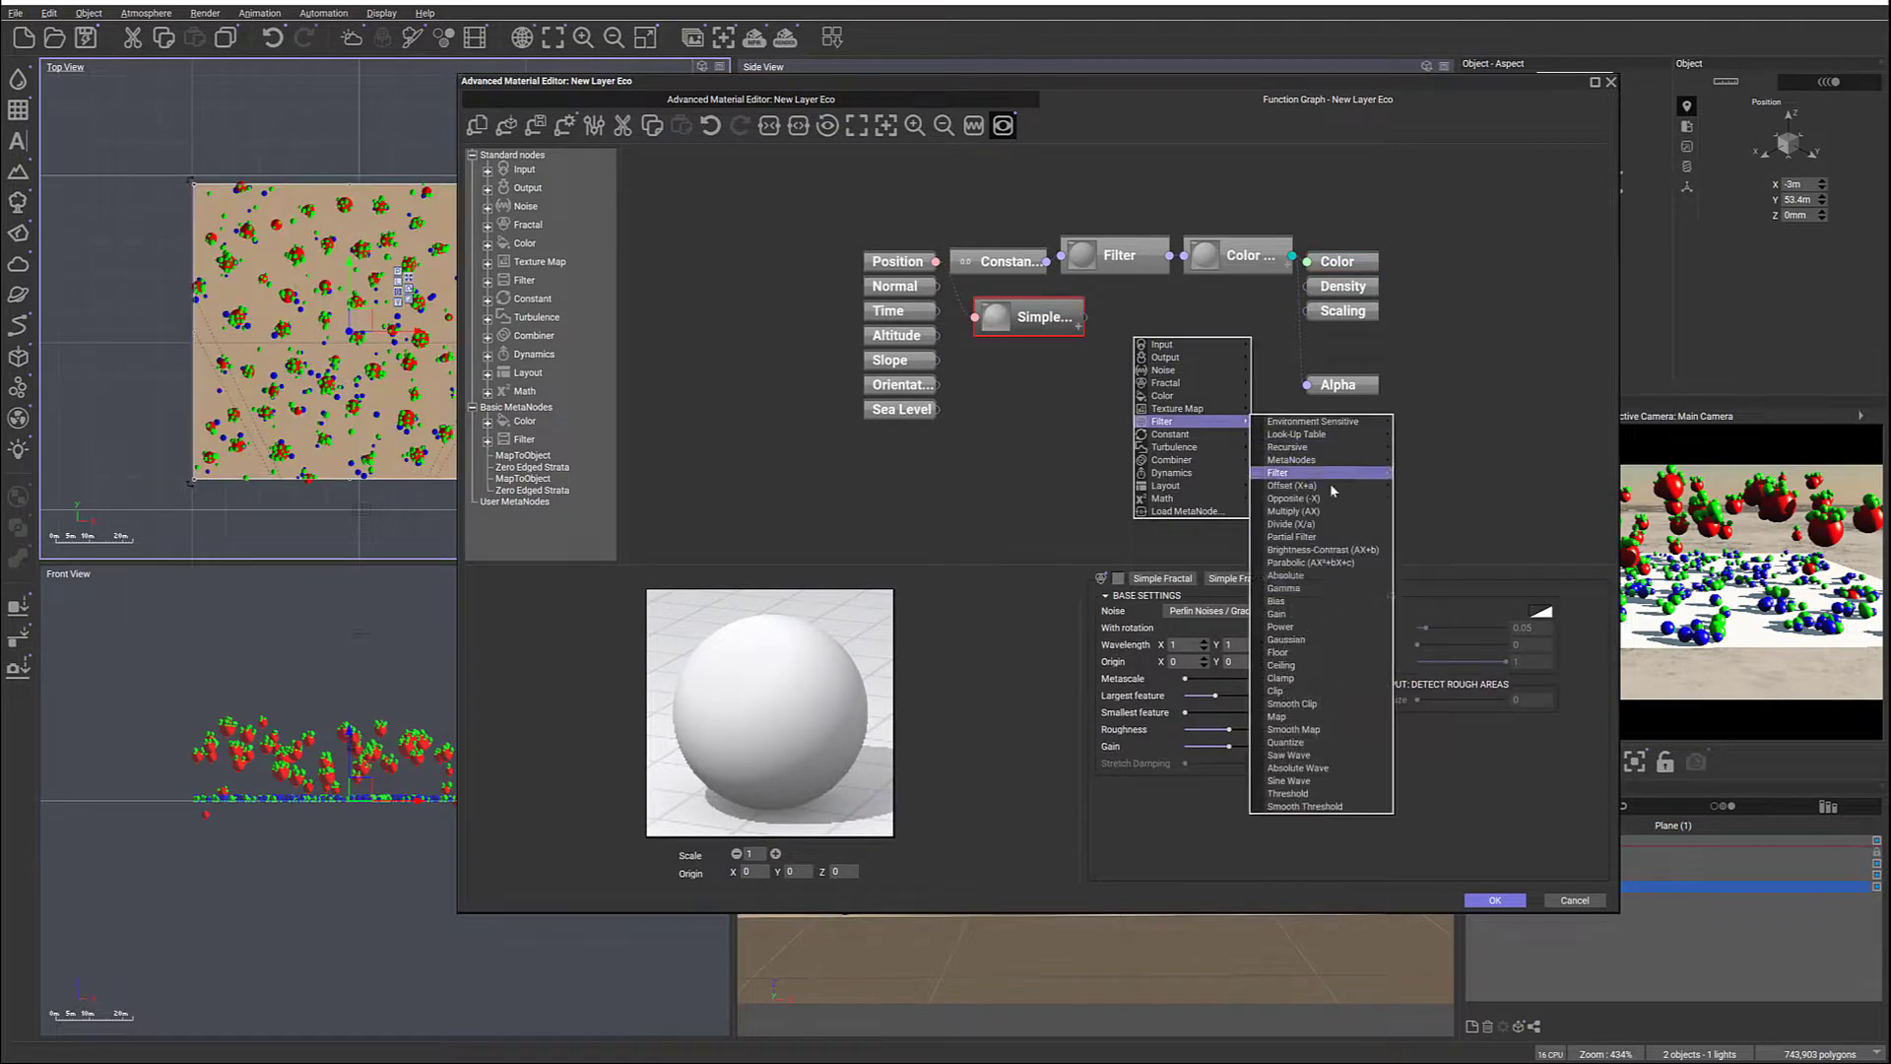
left_click(1298, 724)
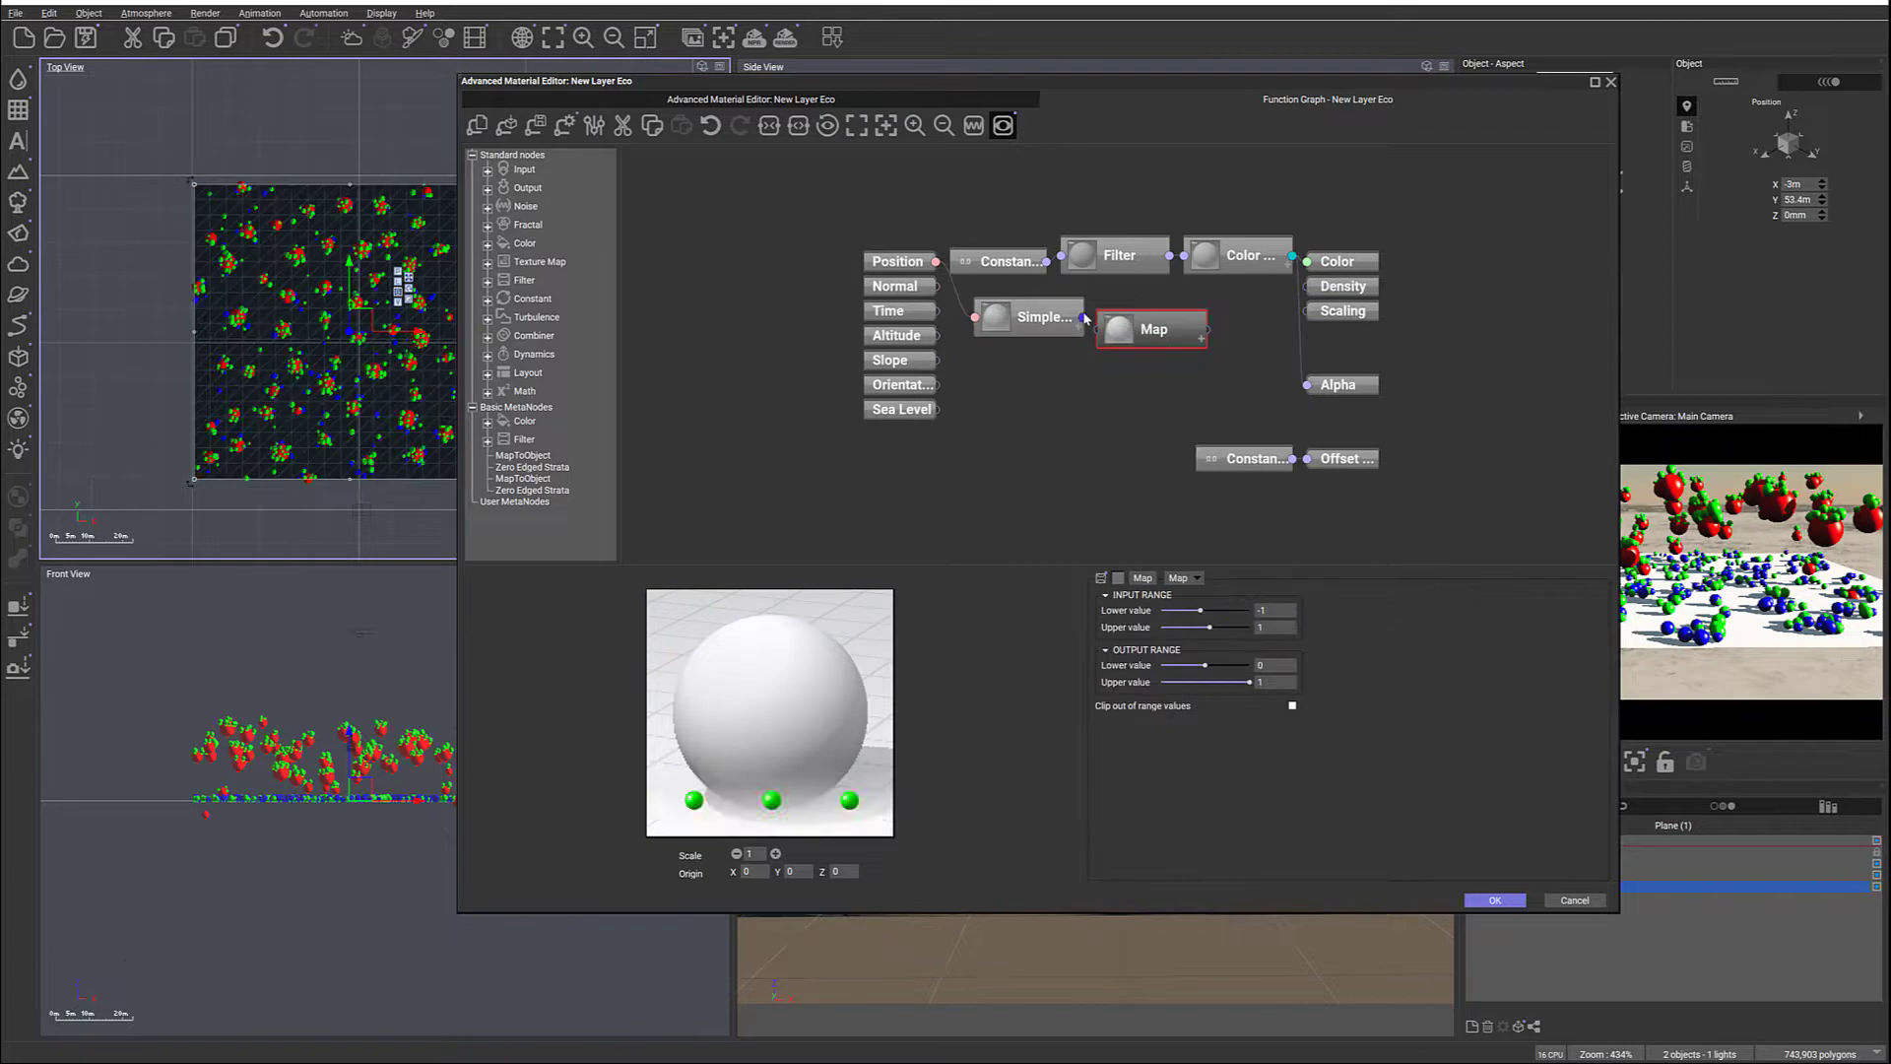
left_click_drag(1083, 317, 1256, 460)
Set the Map node's lower input value to 0 and its output range to 0.01 through 0.1
left_click(1177, 334)
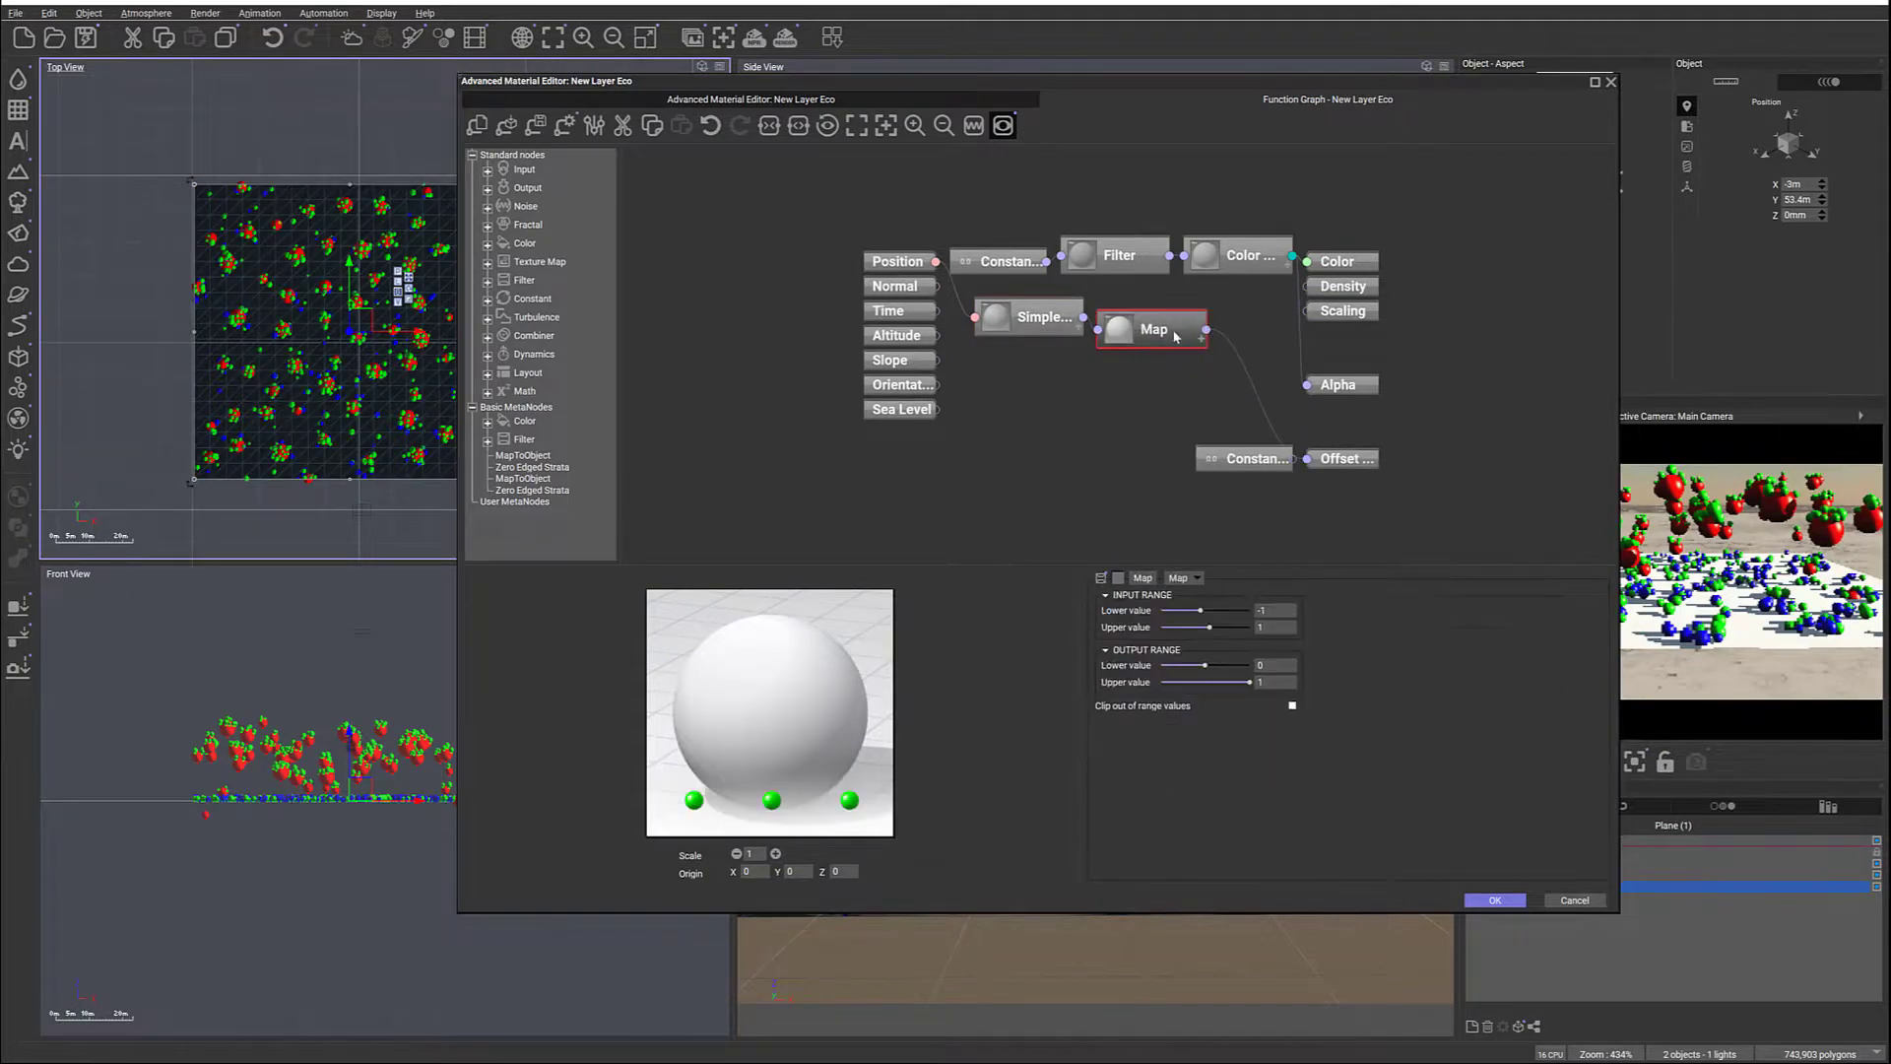
double_click(1281, 611)
type("0")
double_click(1284, 667)
type("0.0")
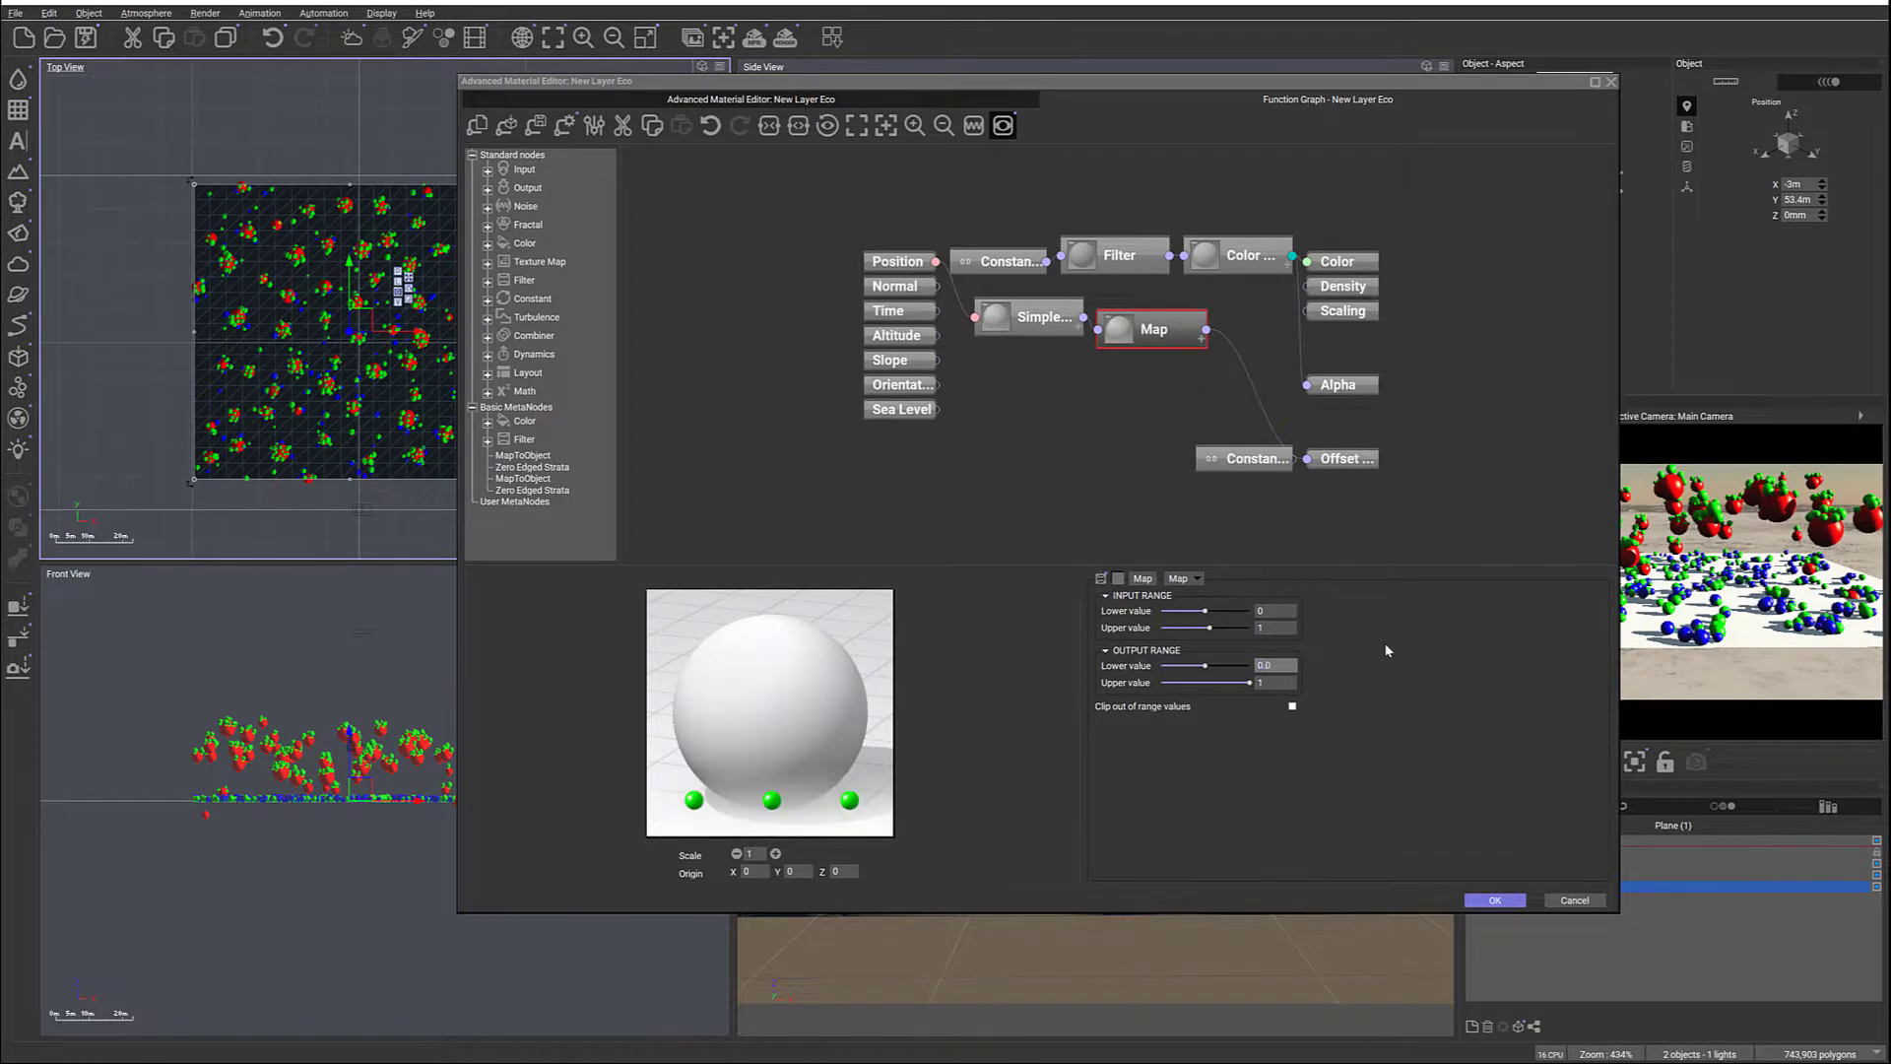
type("1")
double_click(1280, 682)
type("0")
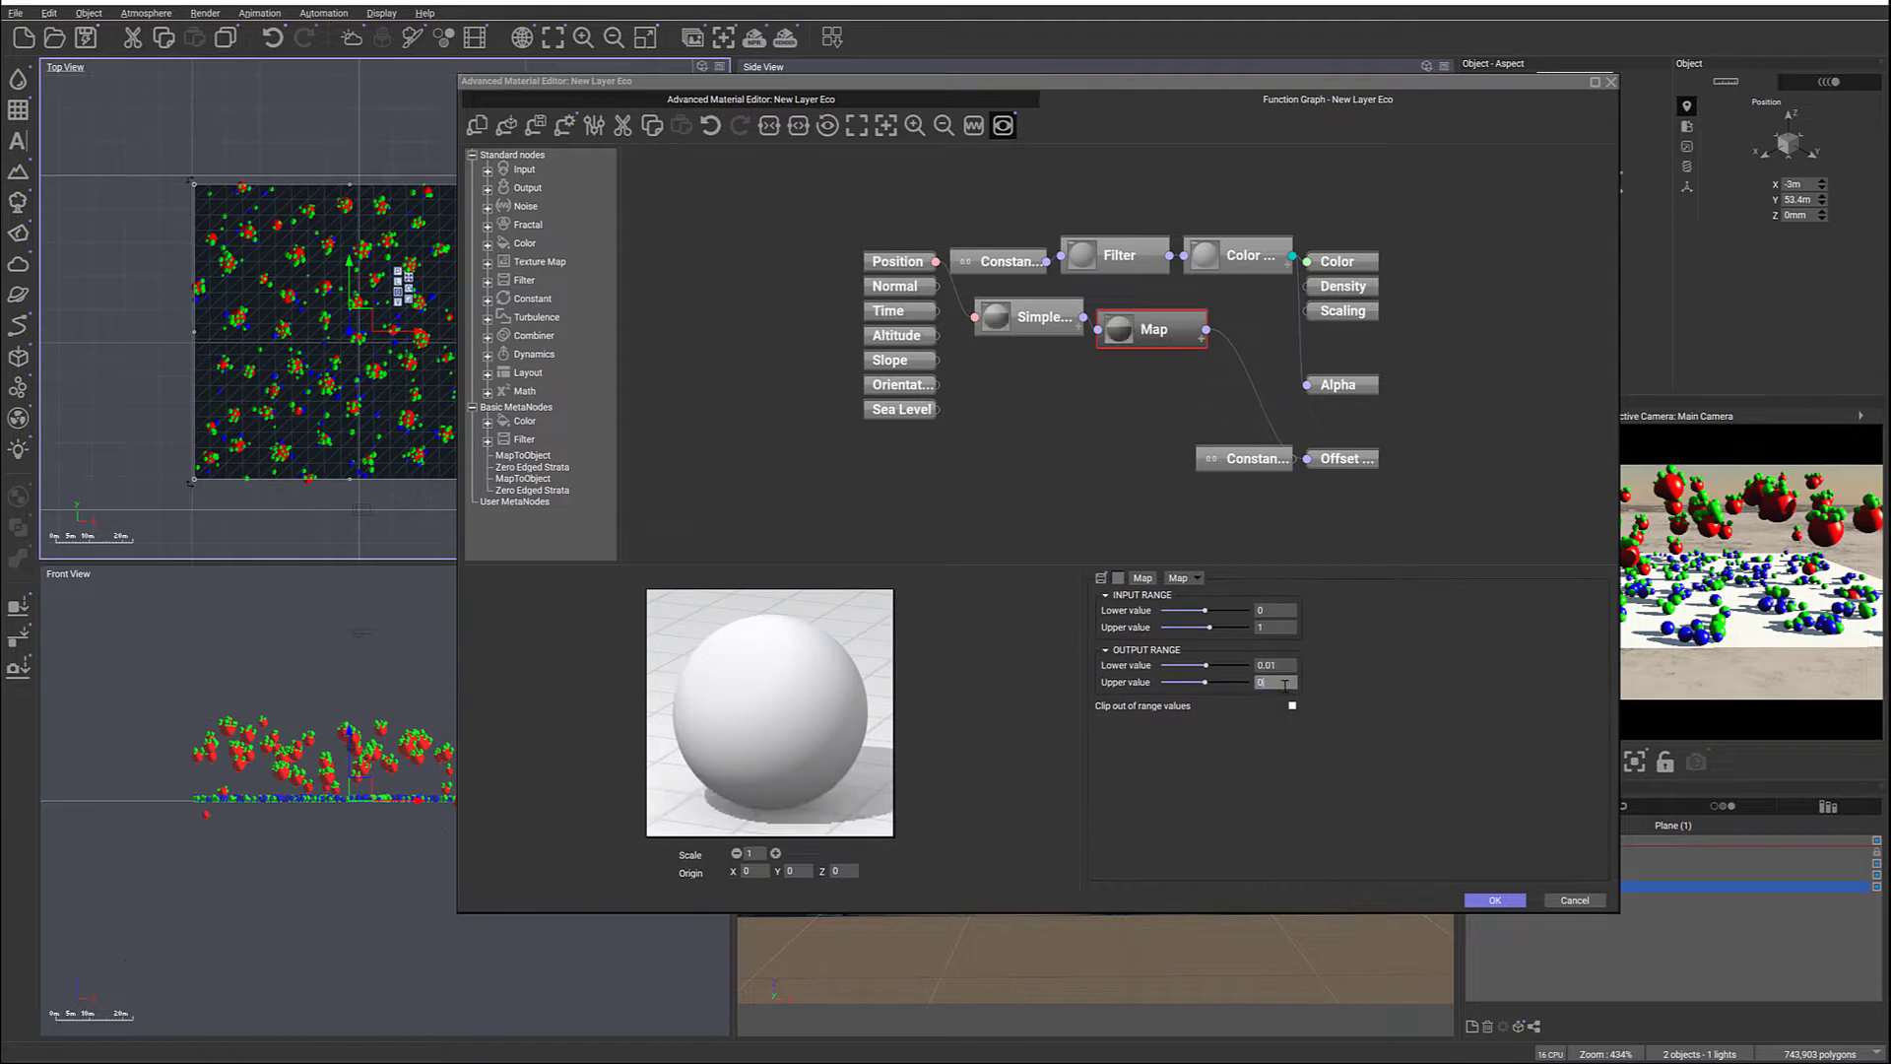
type(".")
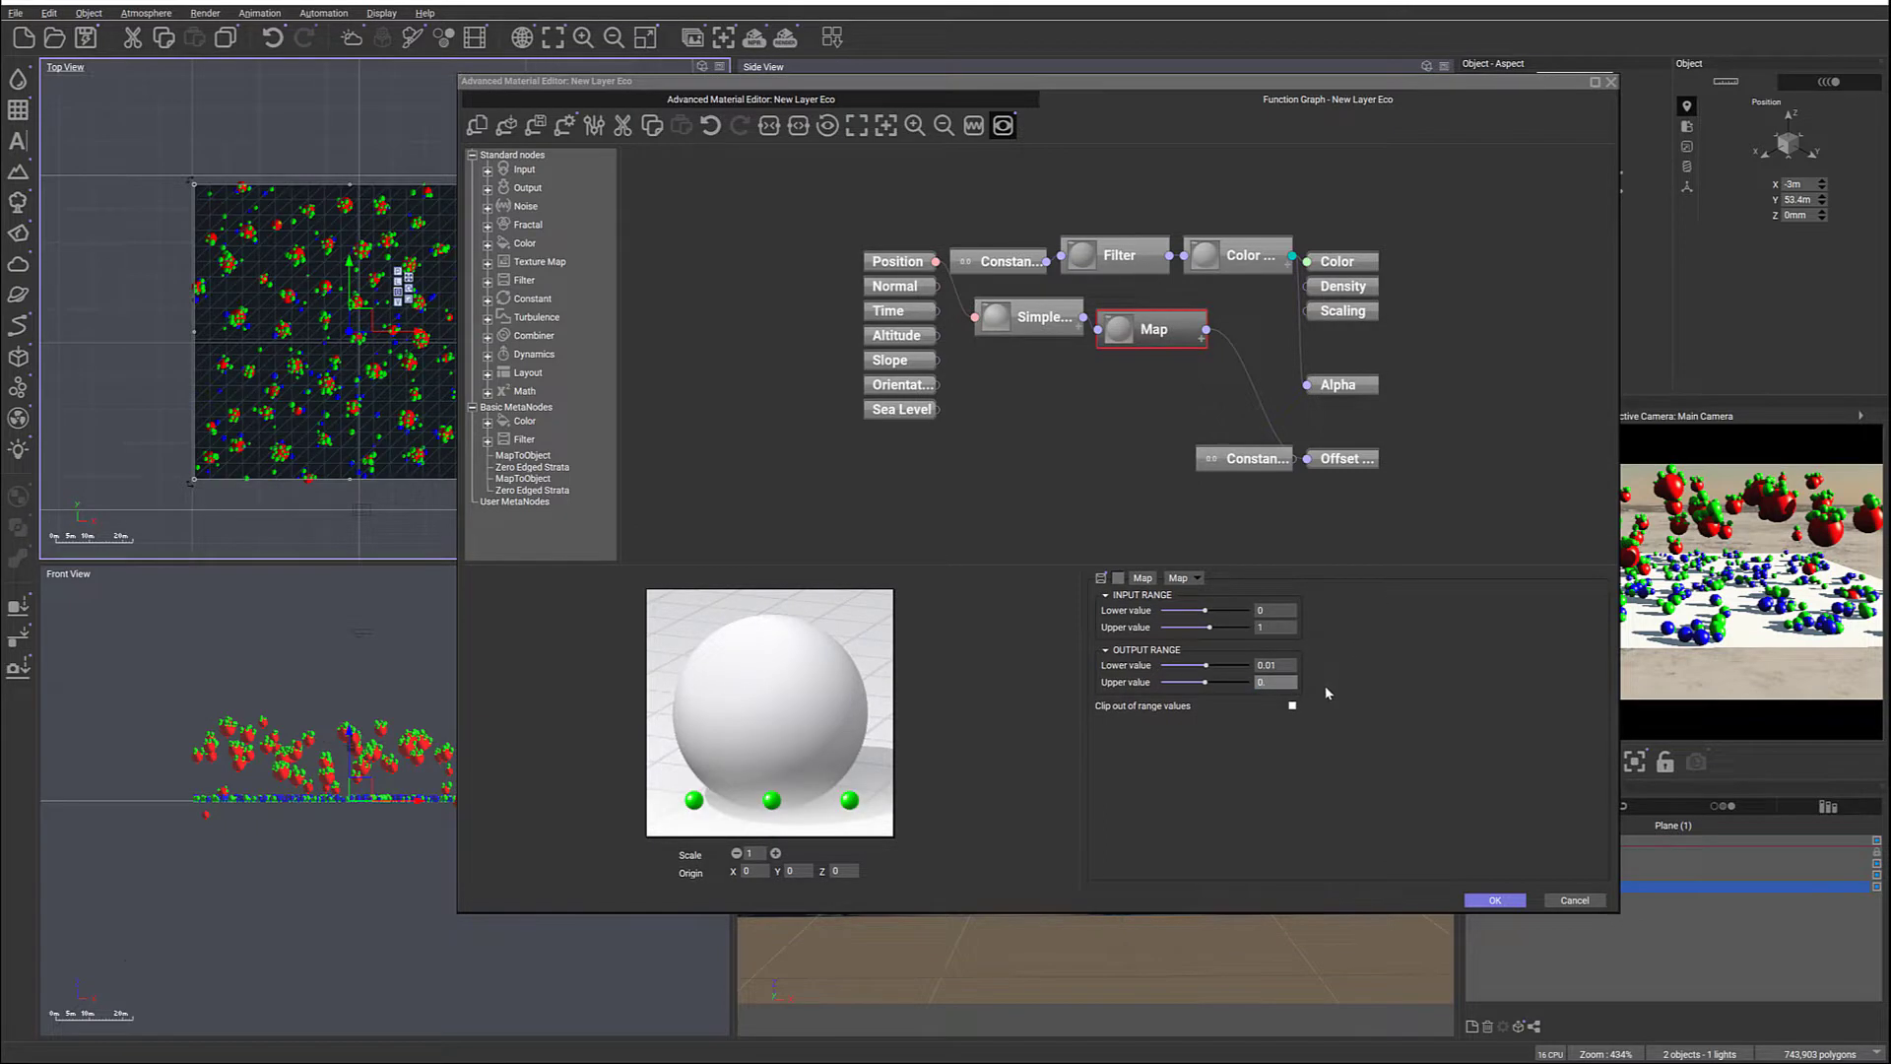
type("3")
key("BackSpace")
type("1")
Delete the leftover Constant node beside the Offset output and repopulate the green sphere layer
left_click(1238, 455)
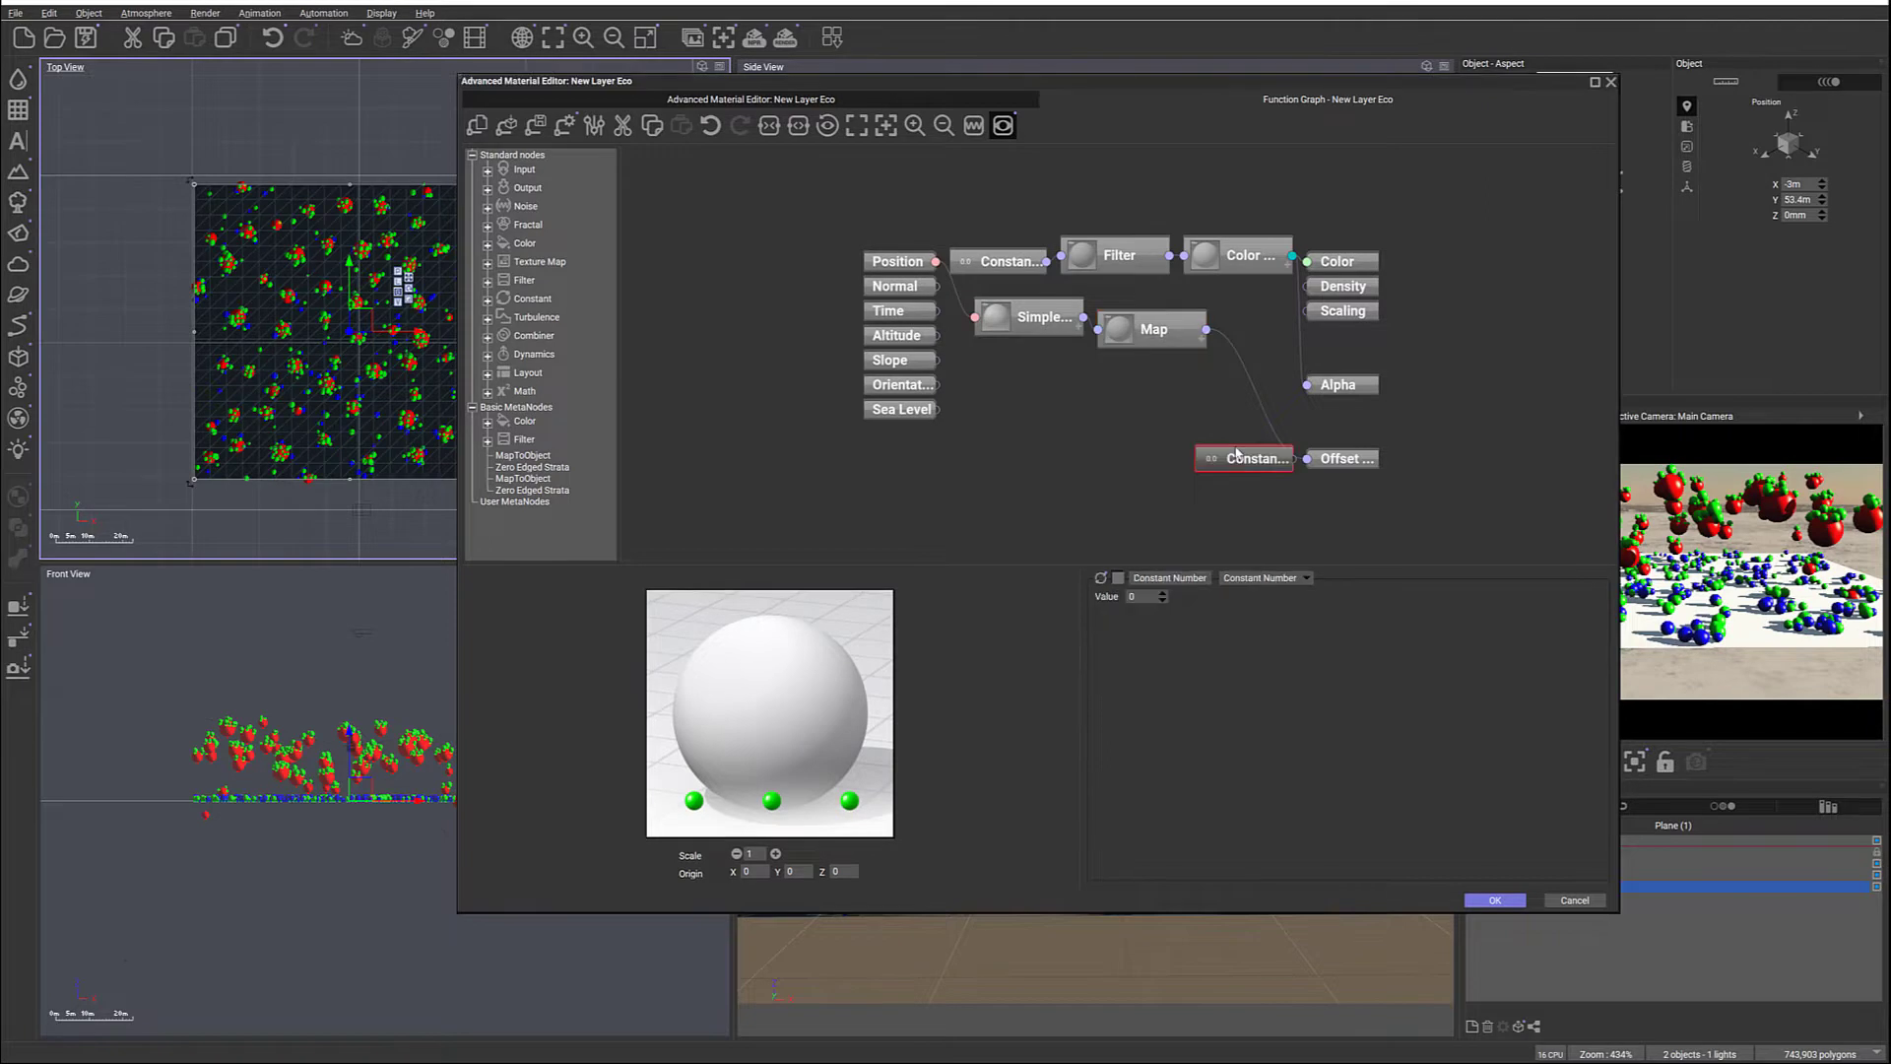
key("Delete")
left_click(679, 98)
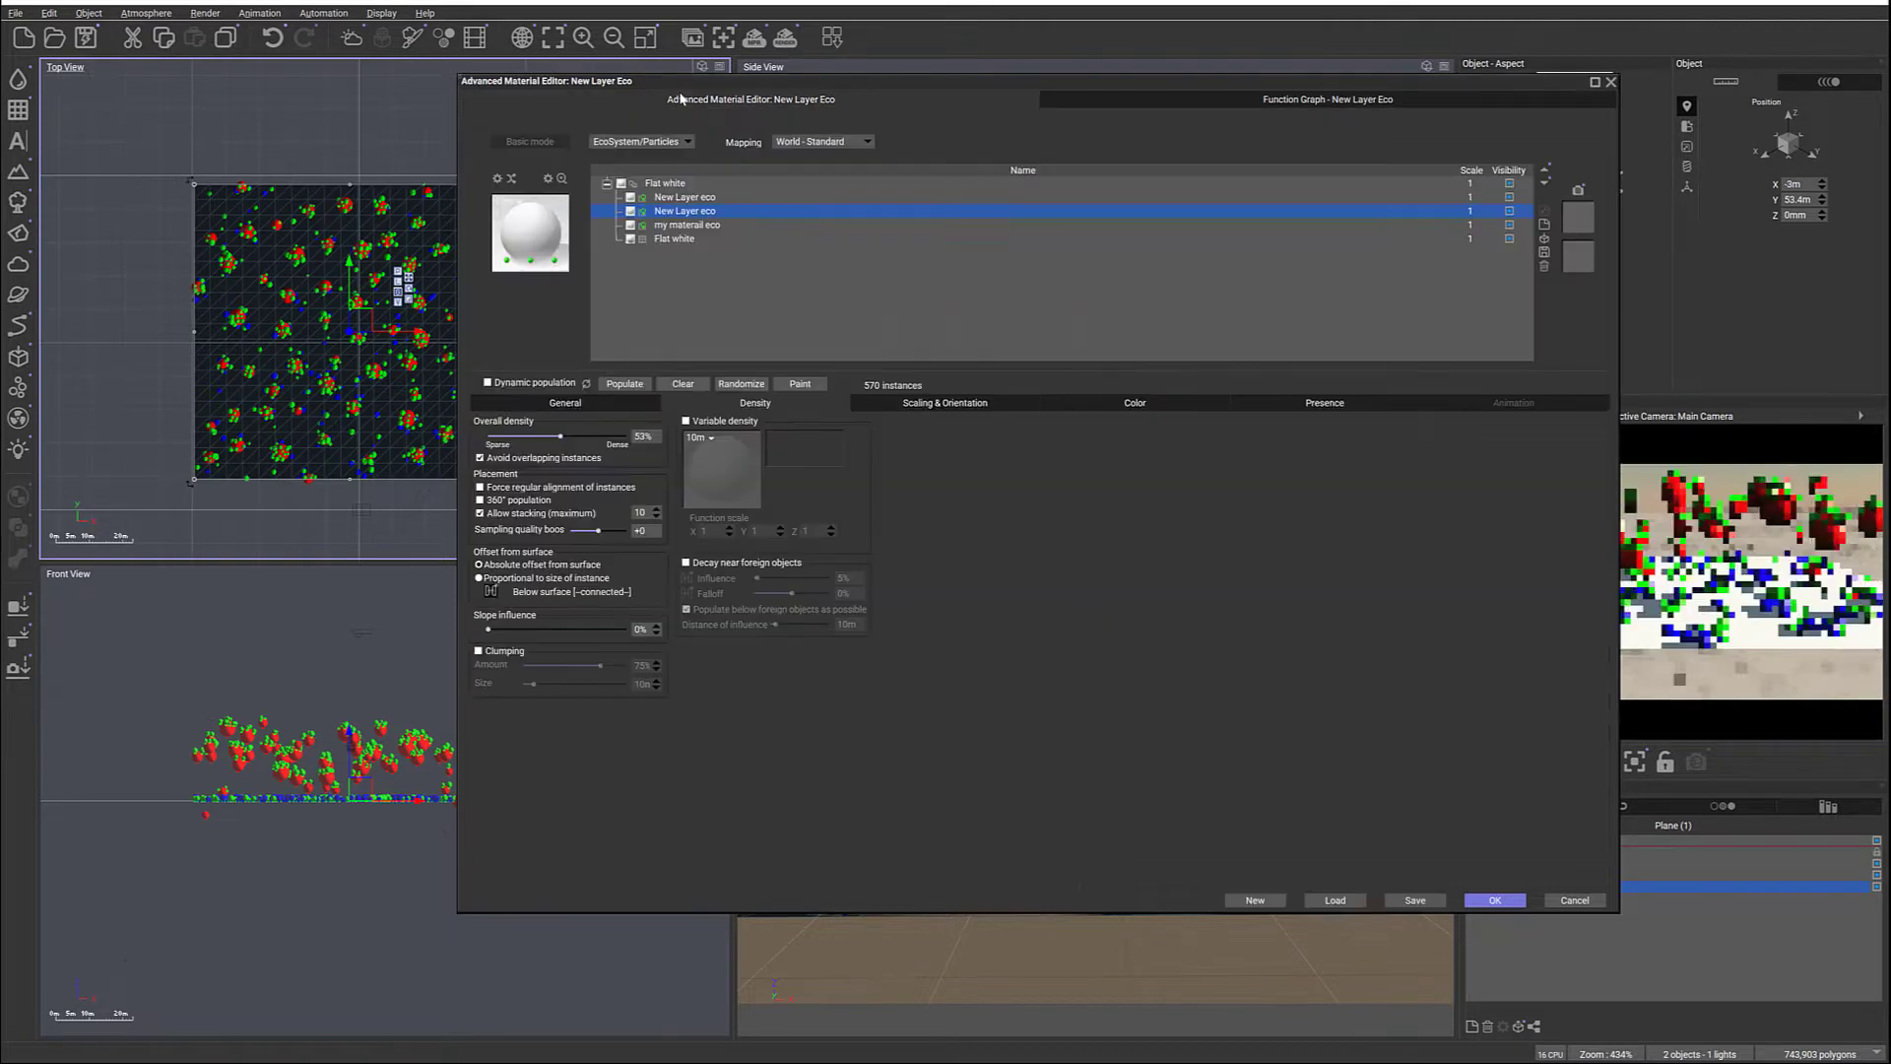
left_click(624, 383)
Move the material editor aside, accept the material changes and examine the green sphere heights in the viewports and camera preview
left_click(1194, 99)
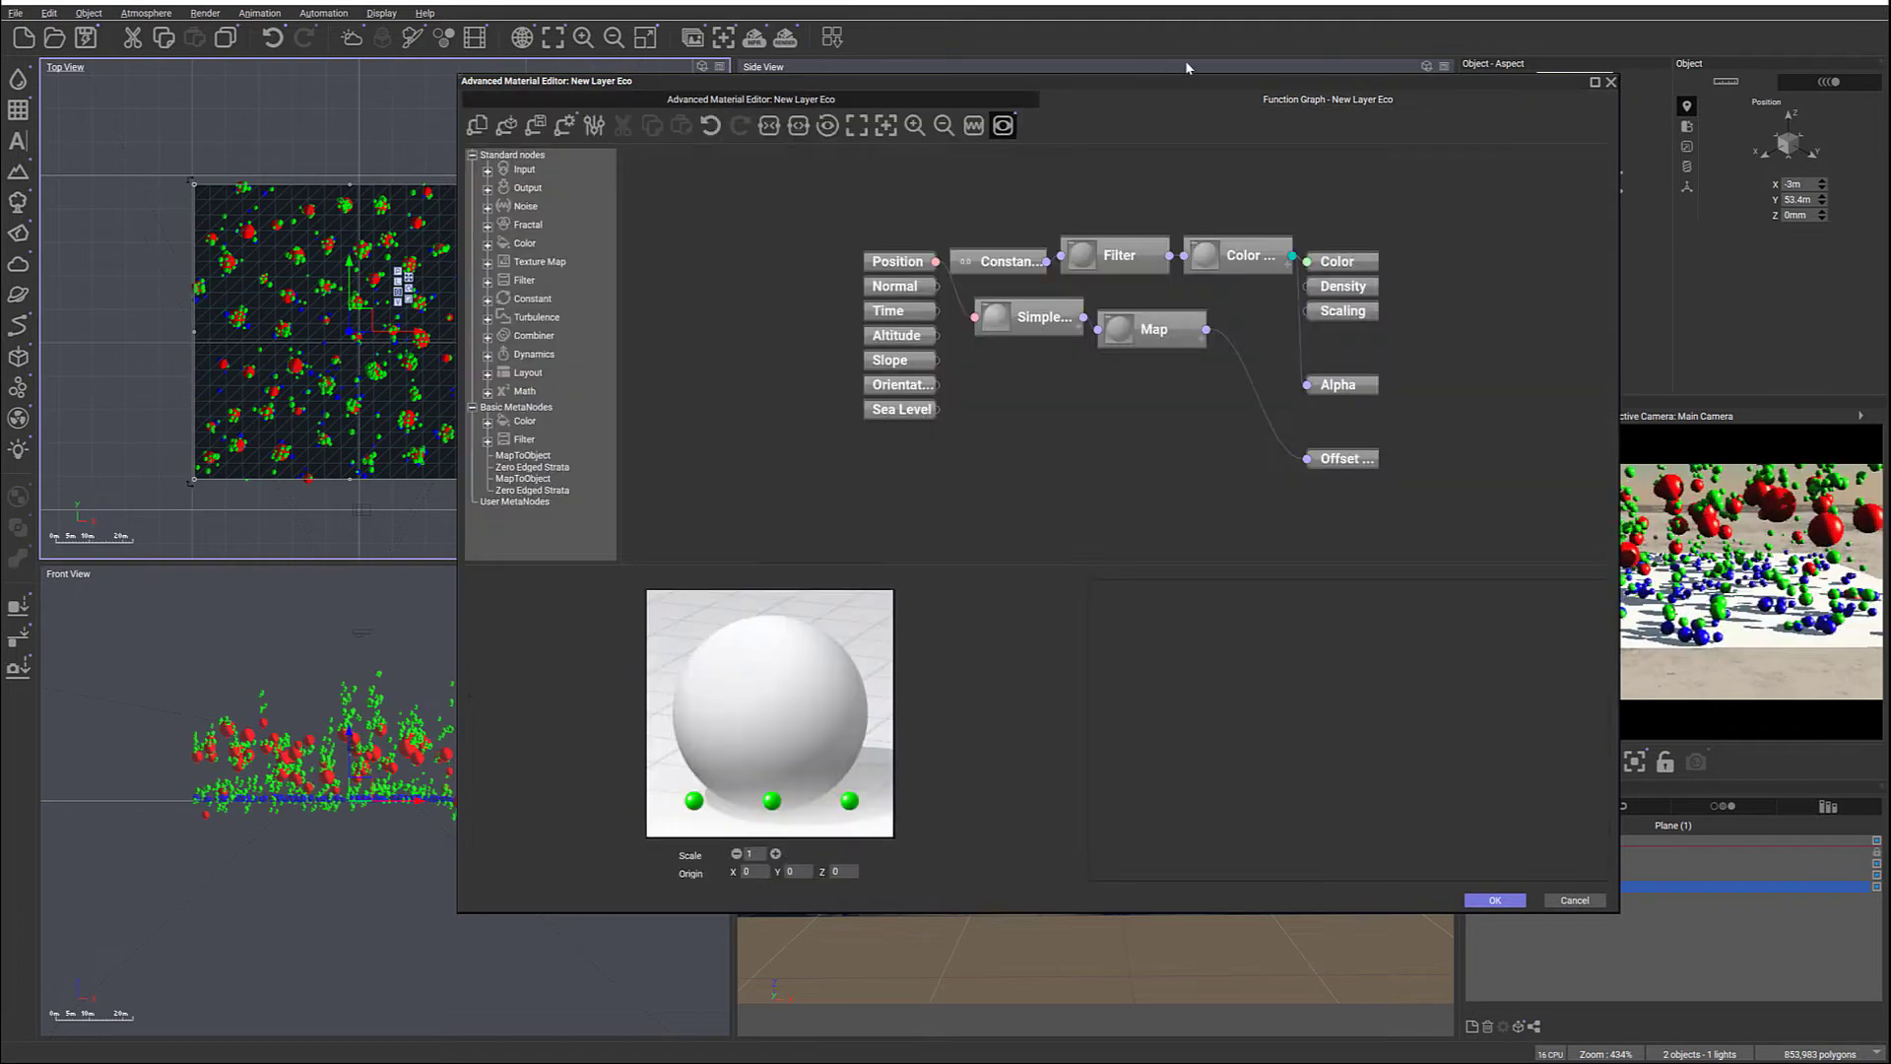
left_click_drag(1187, 80, 1348, 62)
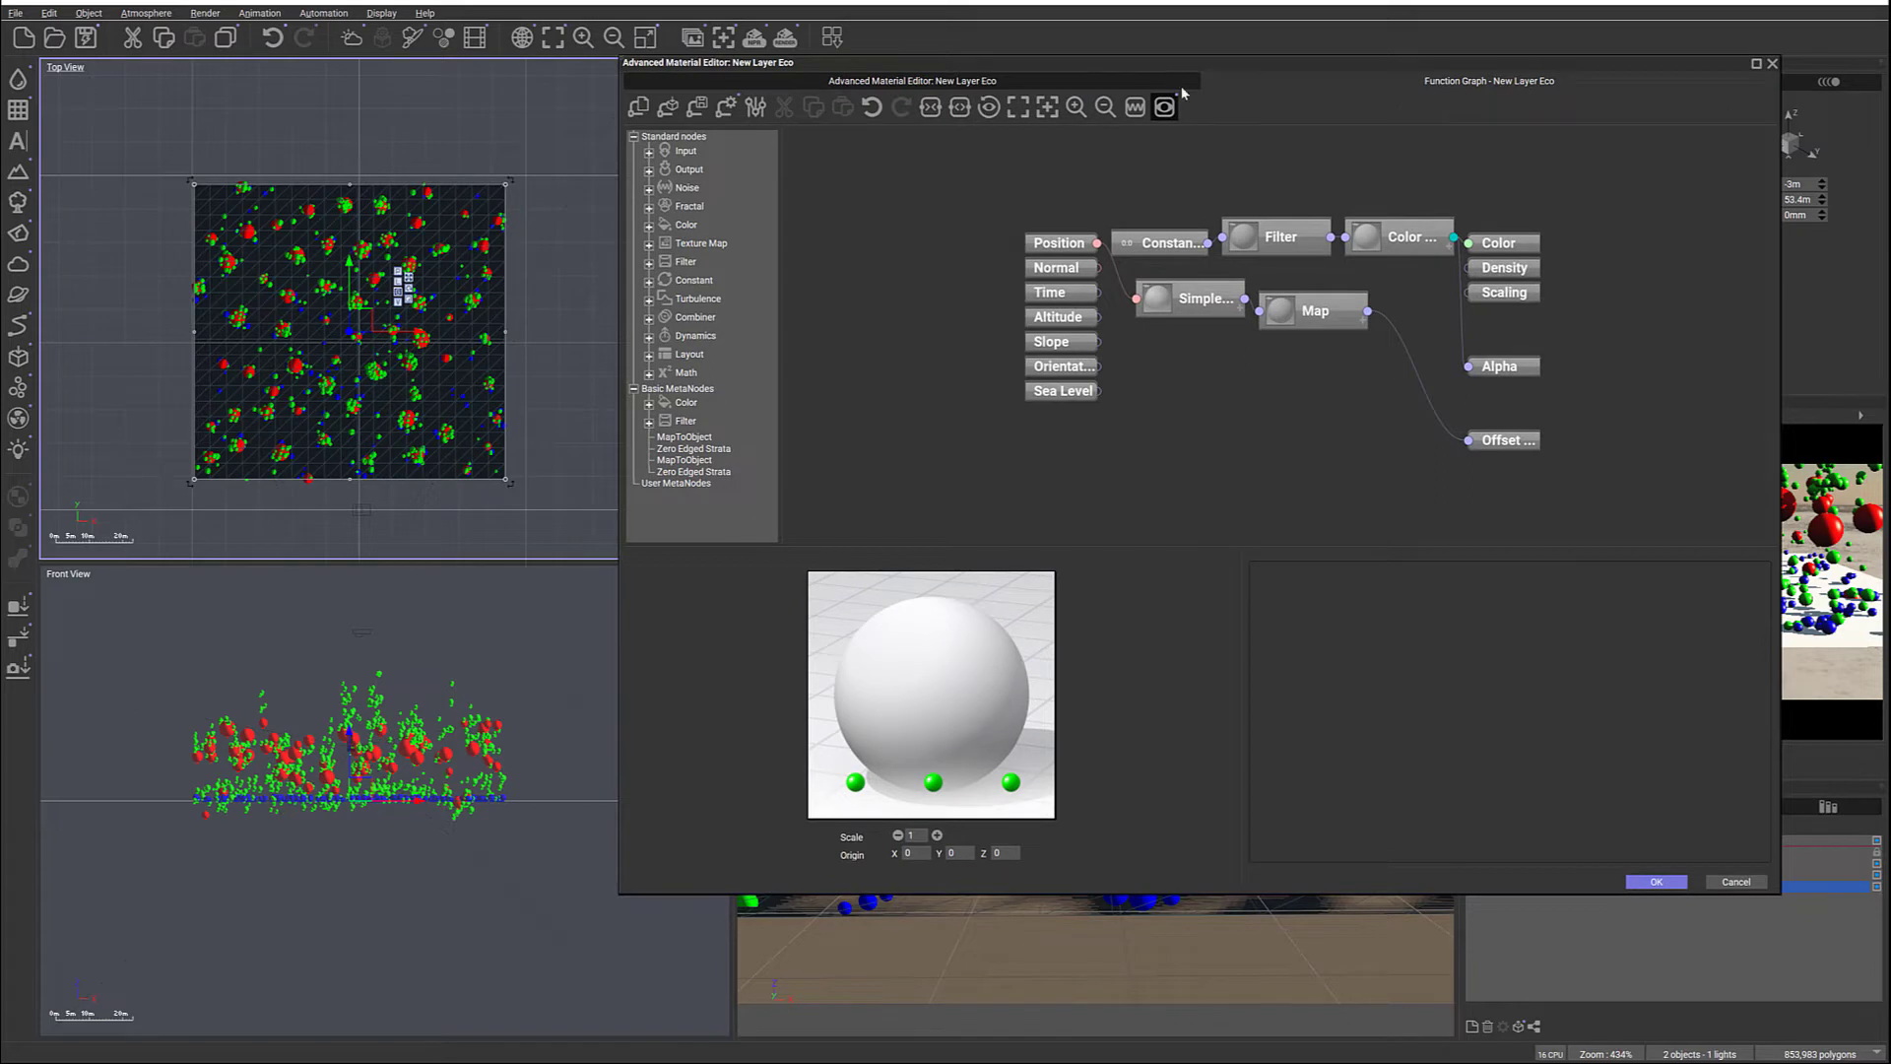
left_click_drag(1254, 71, 840, 41)
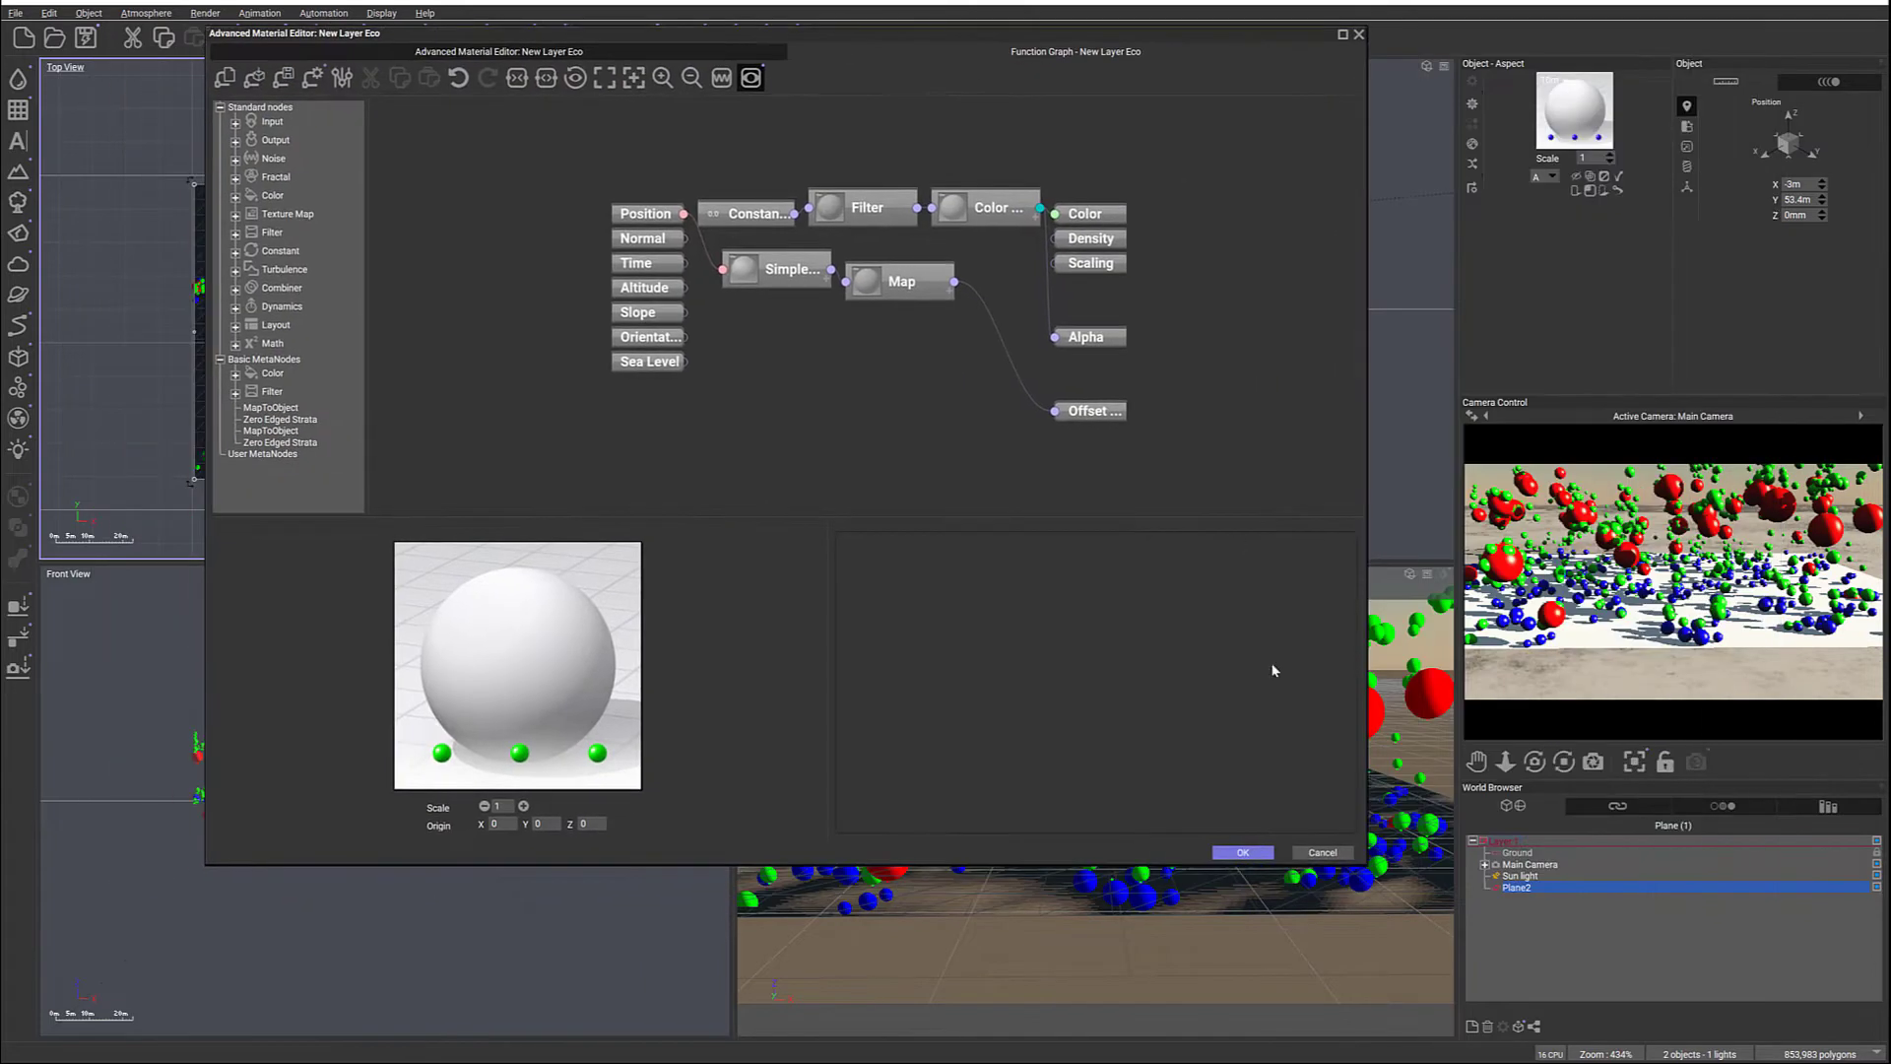
left_click(1243, 852)
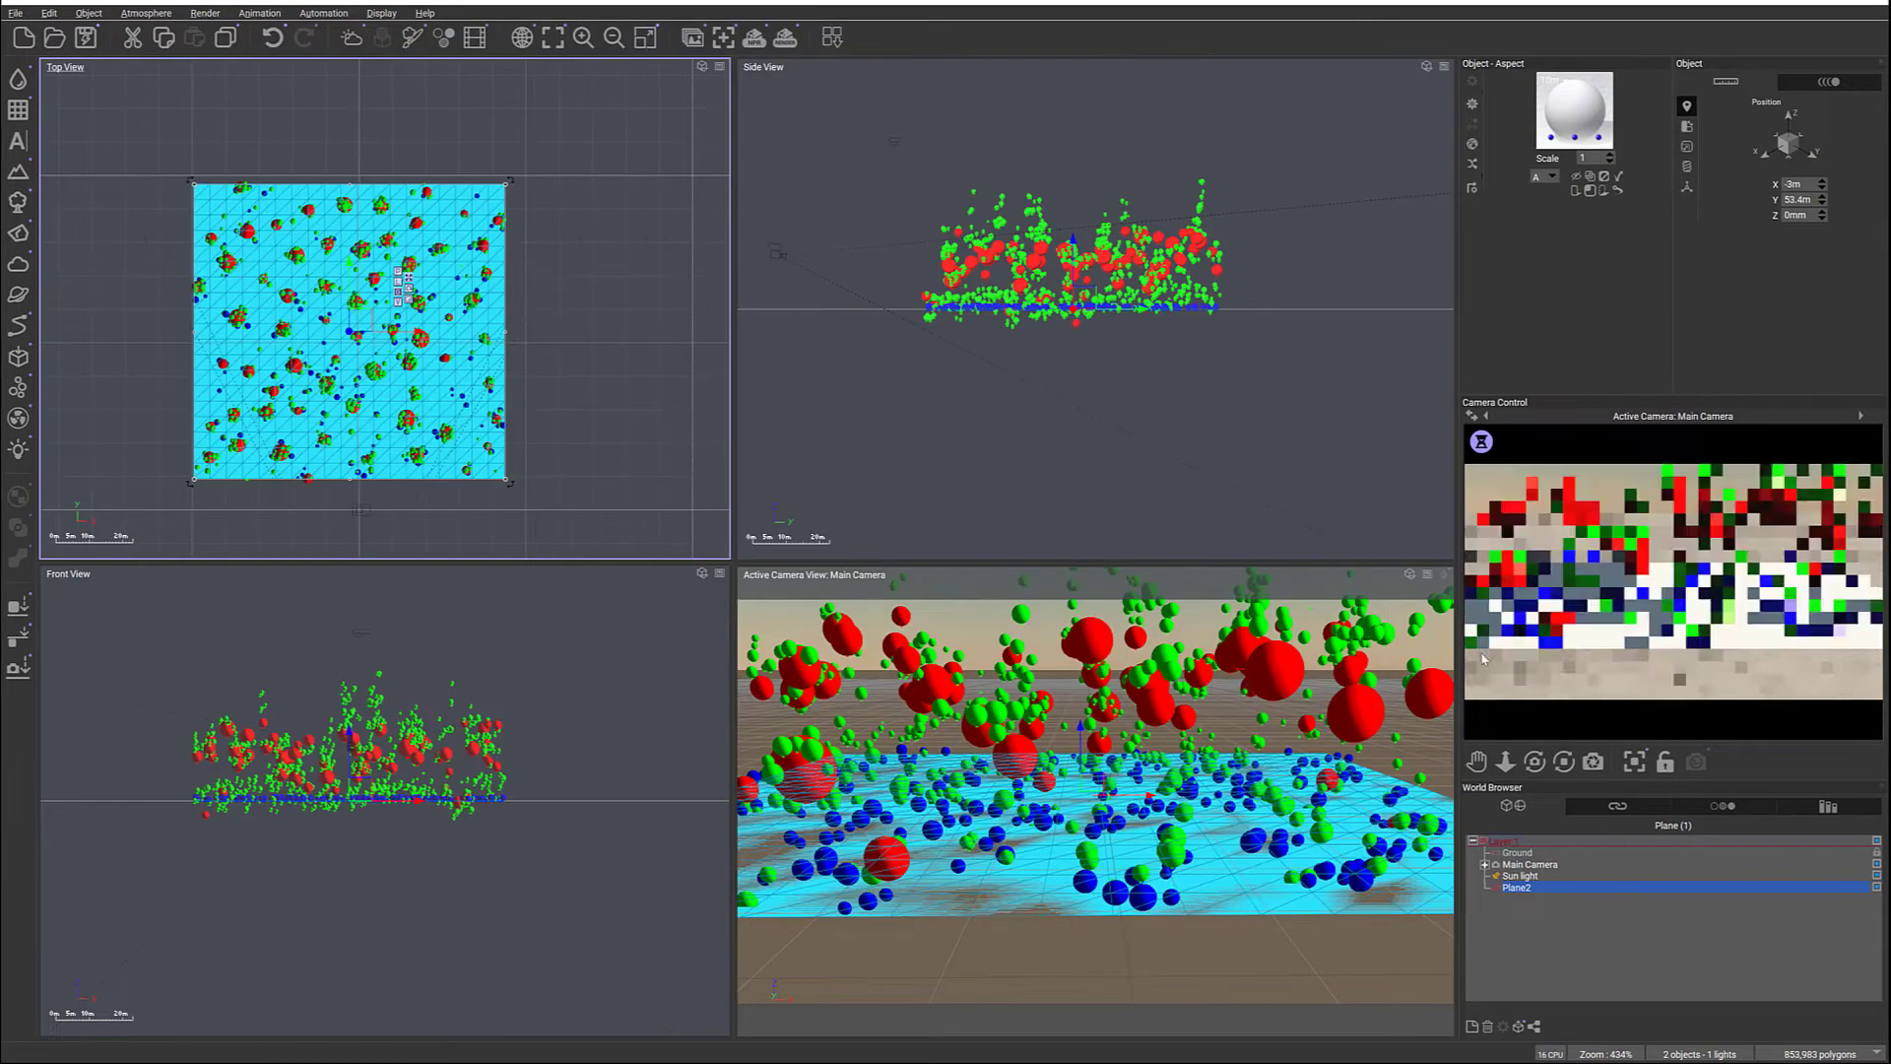
right_click(1789, 505)
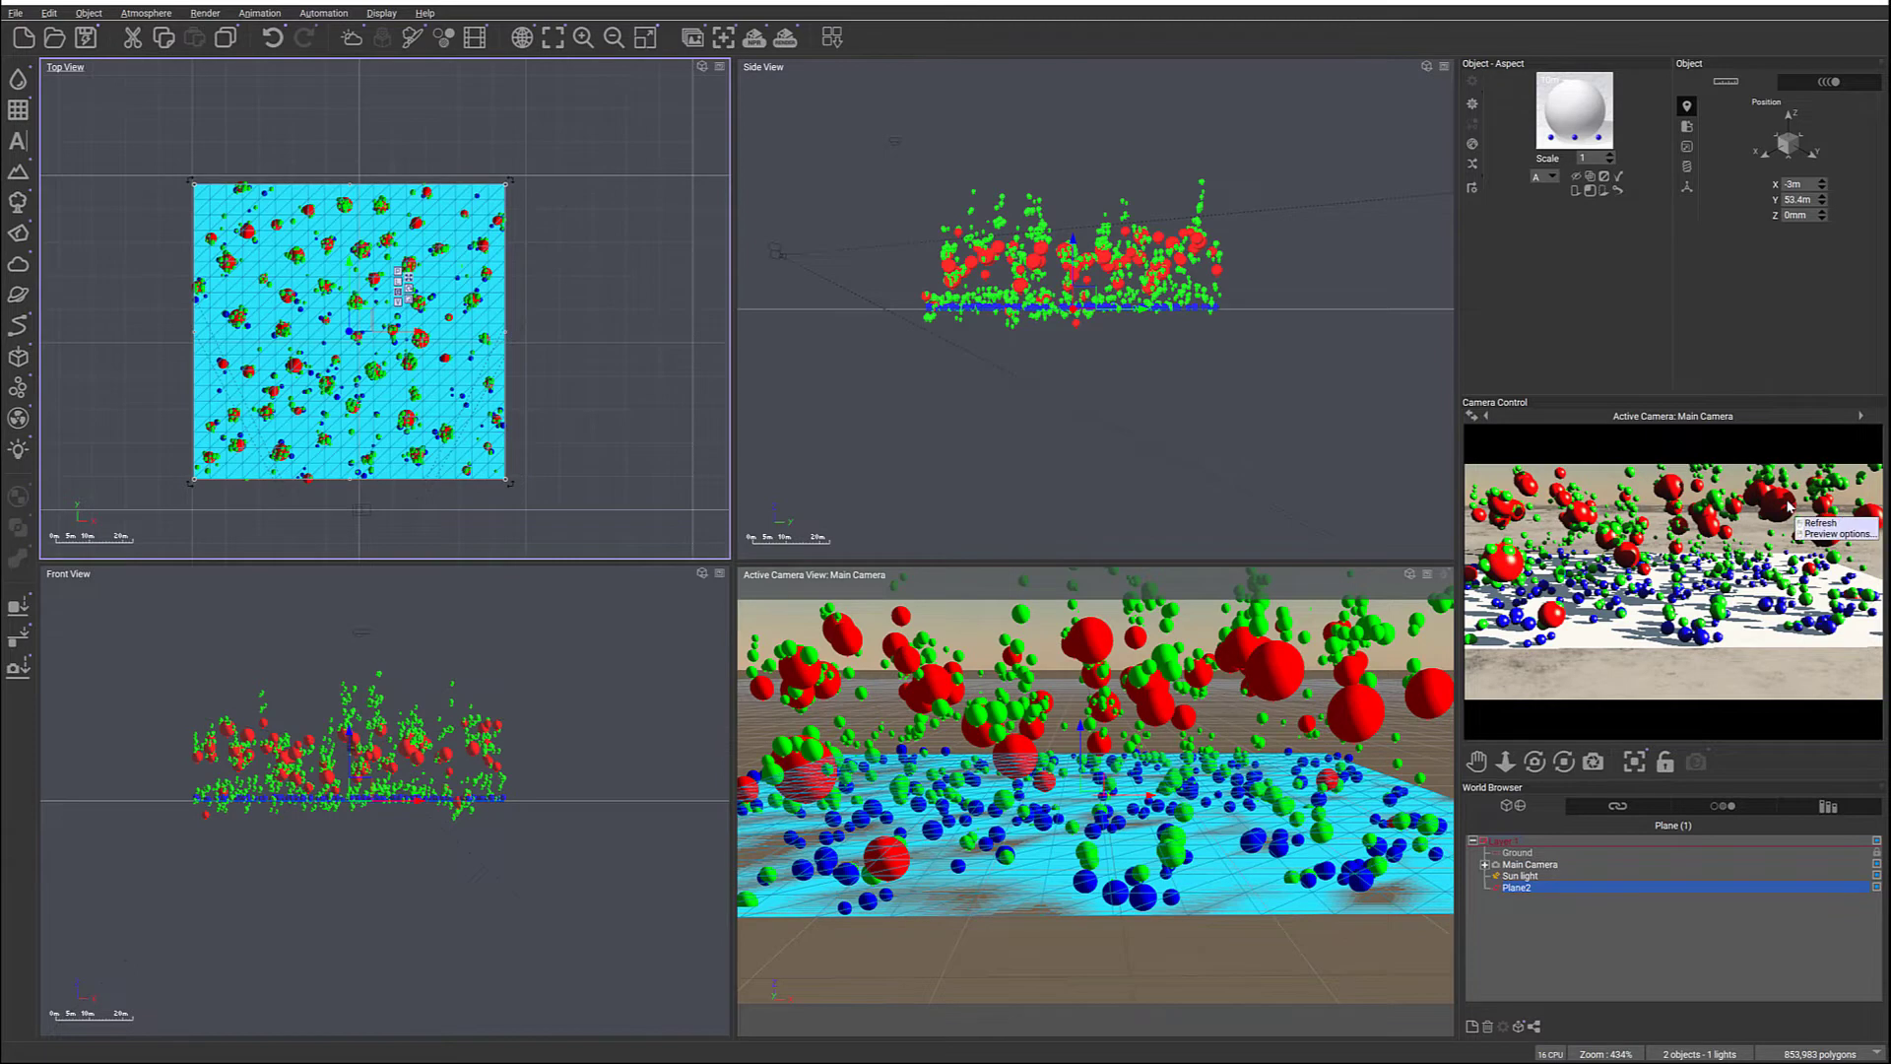
left_click(1532, 591)
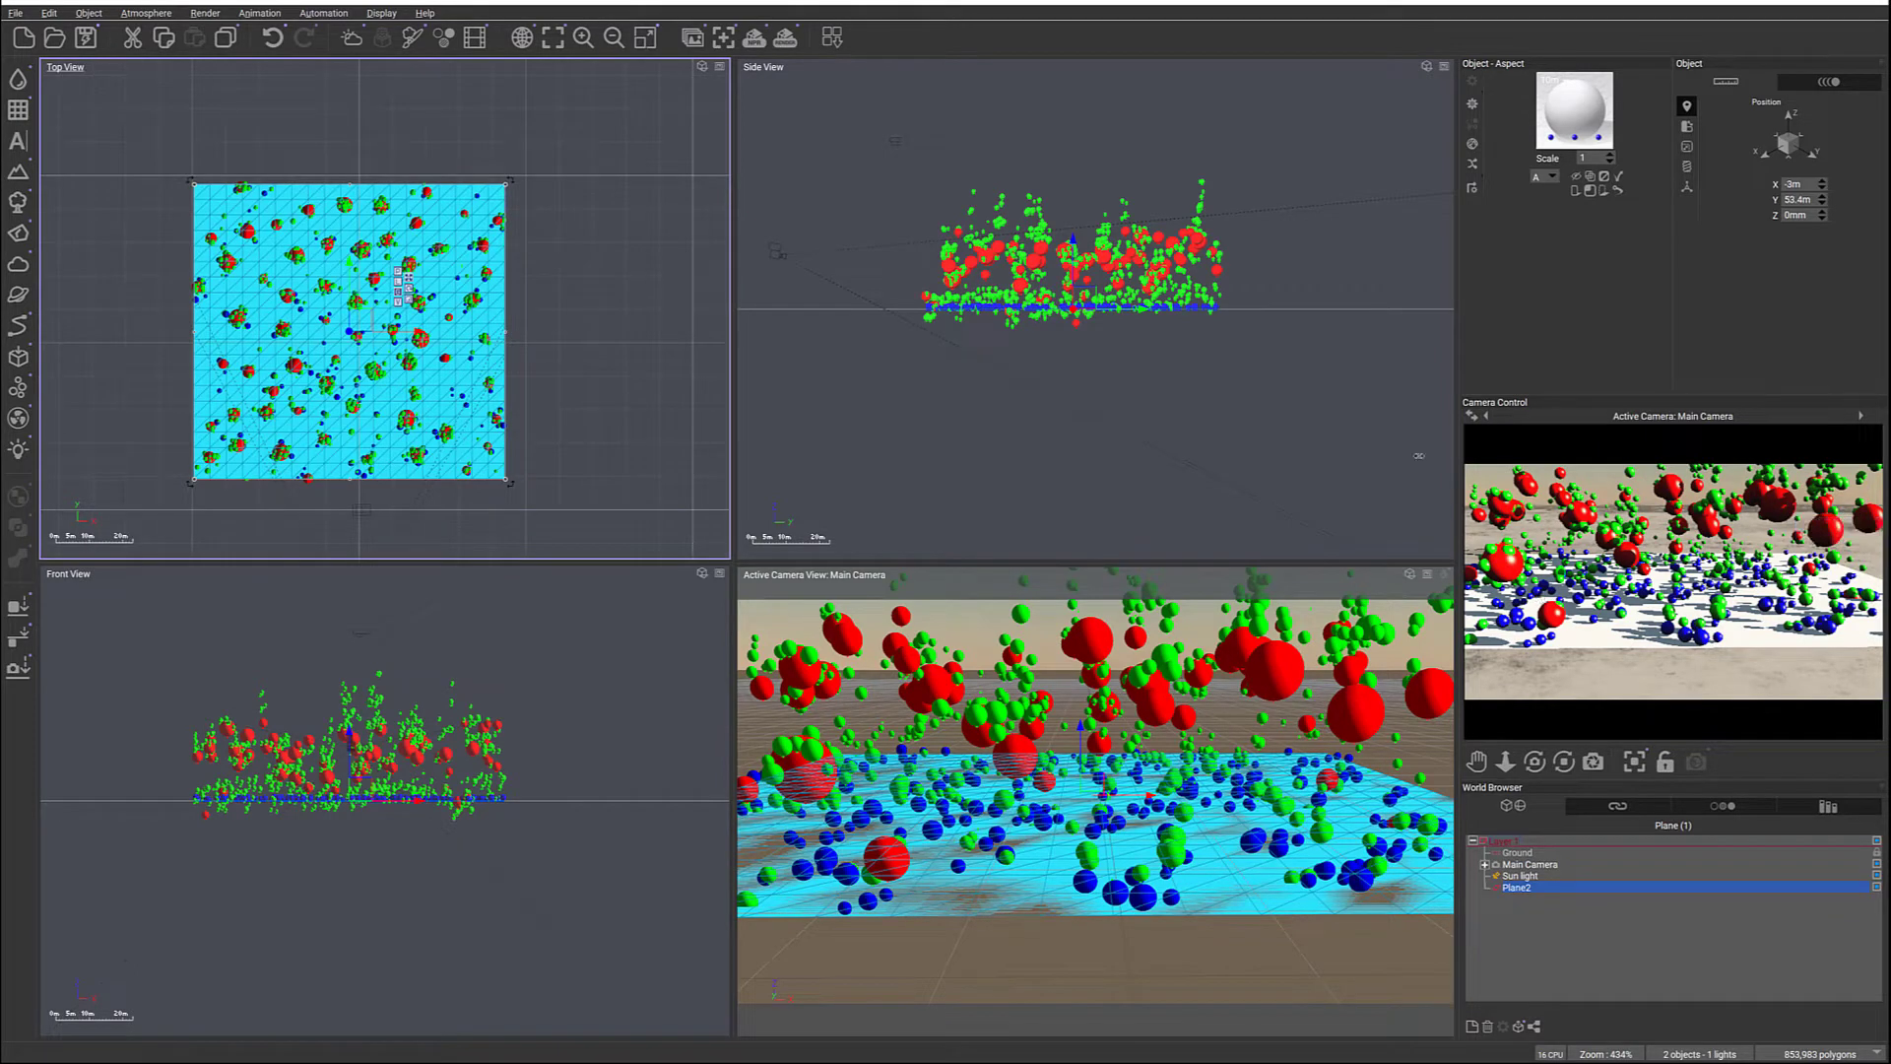